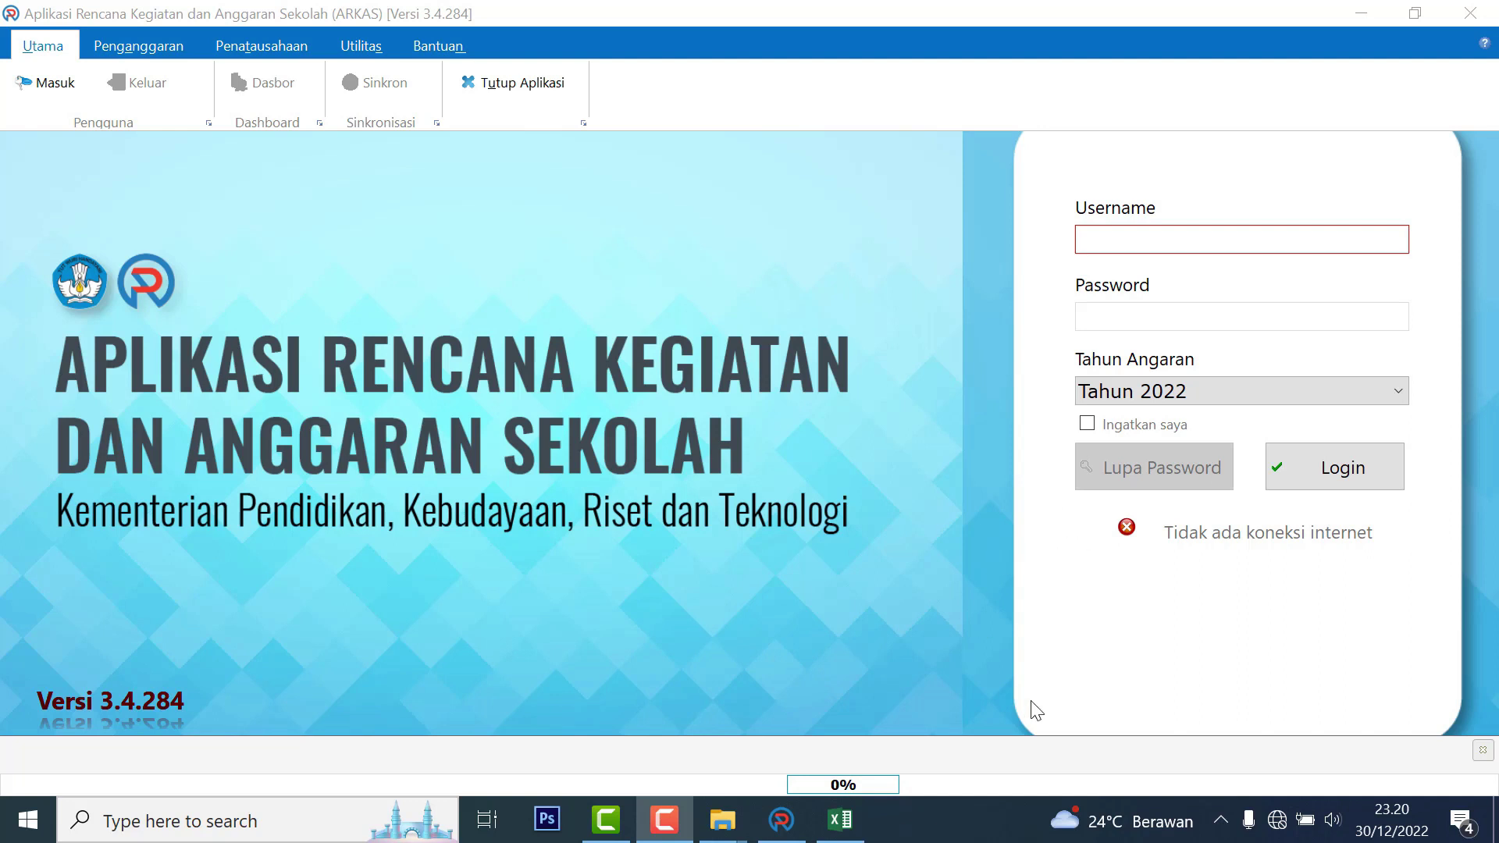
Log in to ARKAS with the school account and open the Aktivasi BKU page under Penatausahaan
left_click(1130, 235)
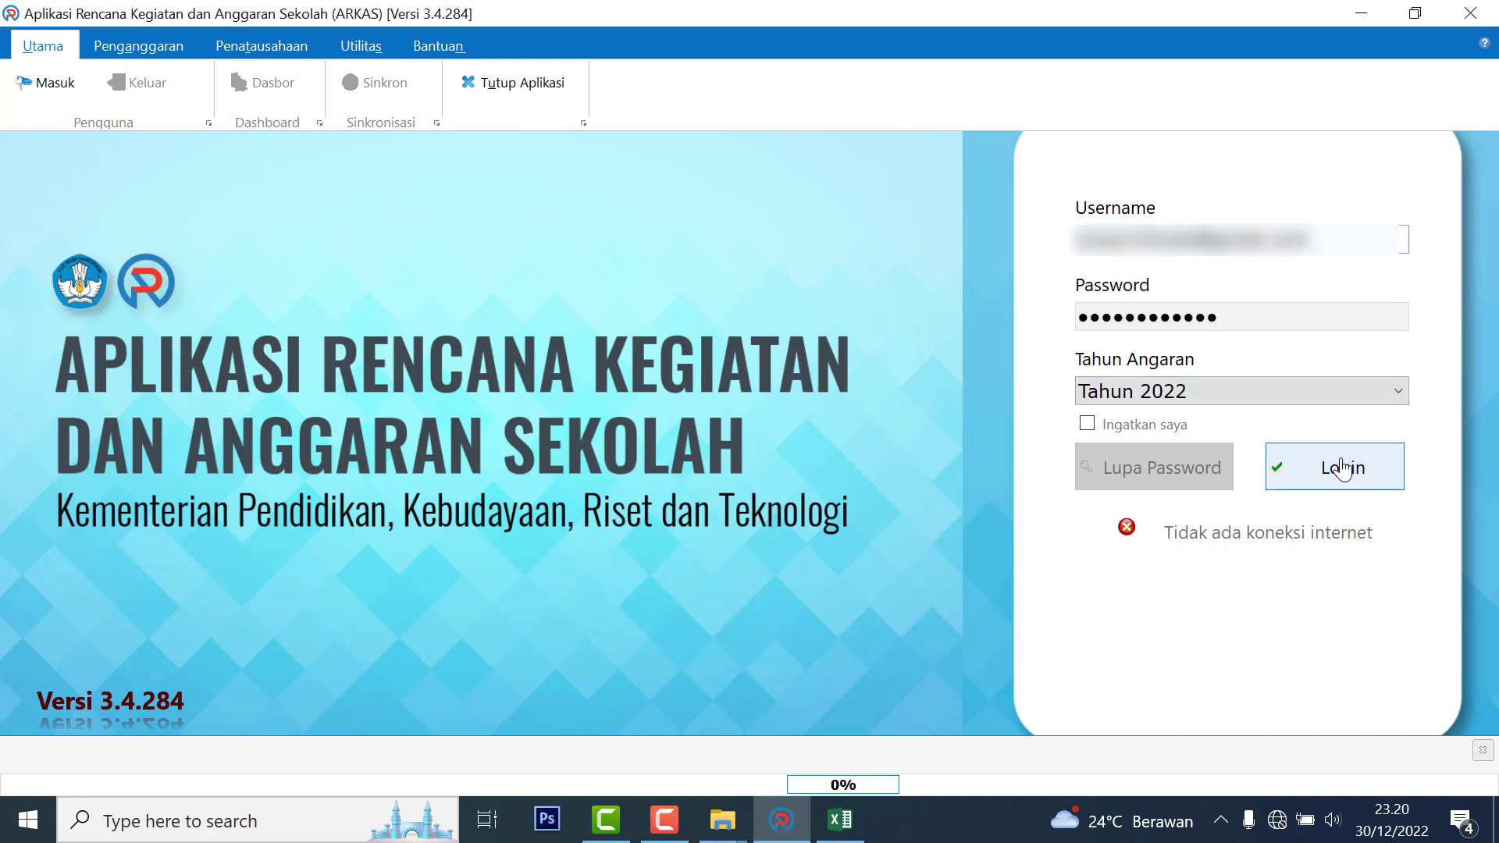
left_click(1332, 467)
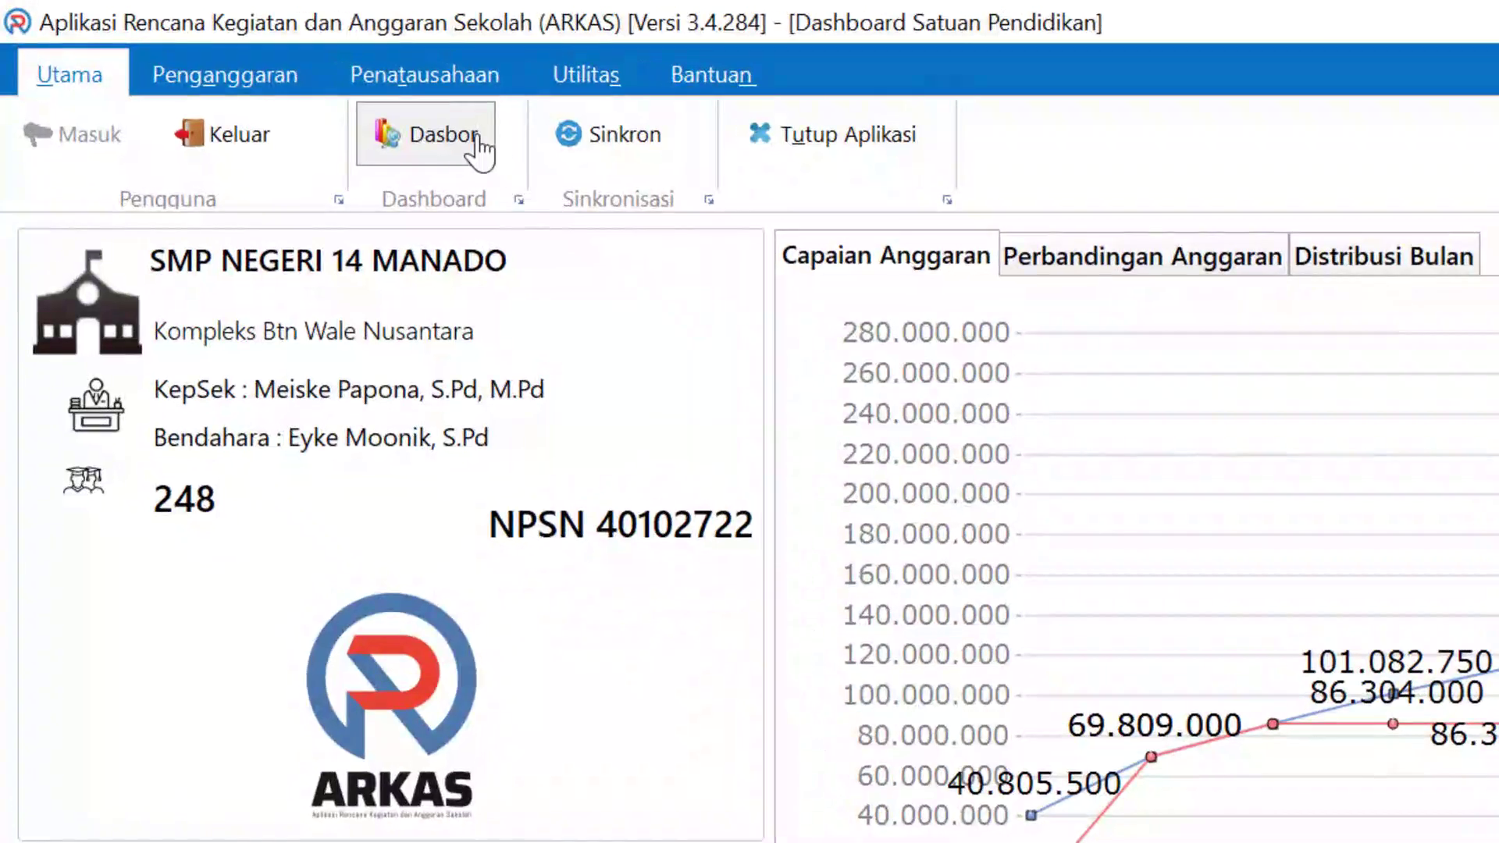
left_click(491, 78)
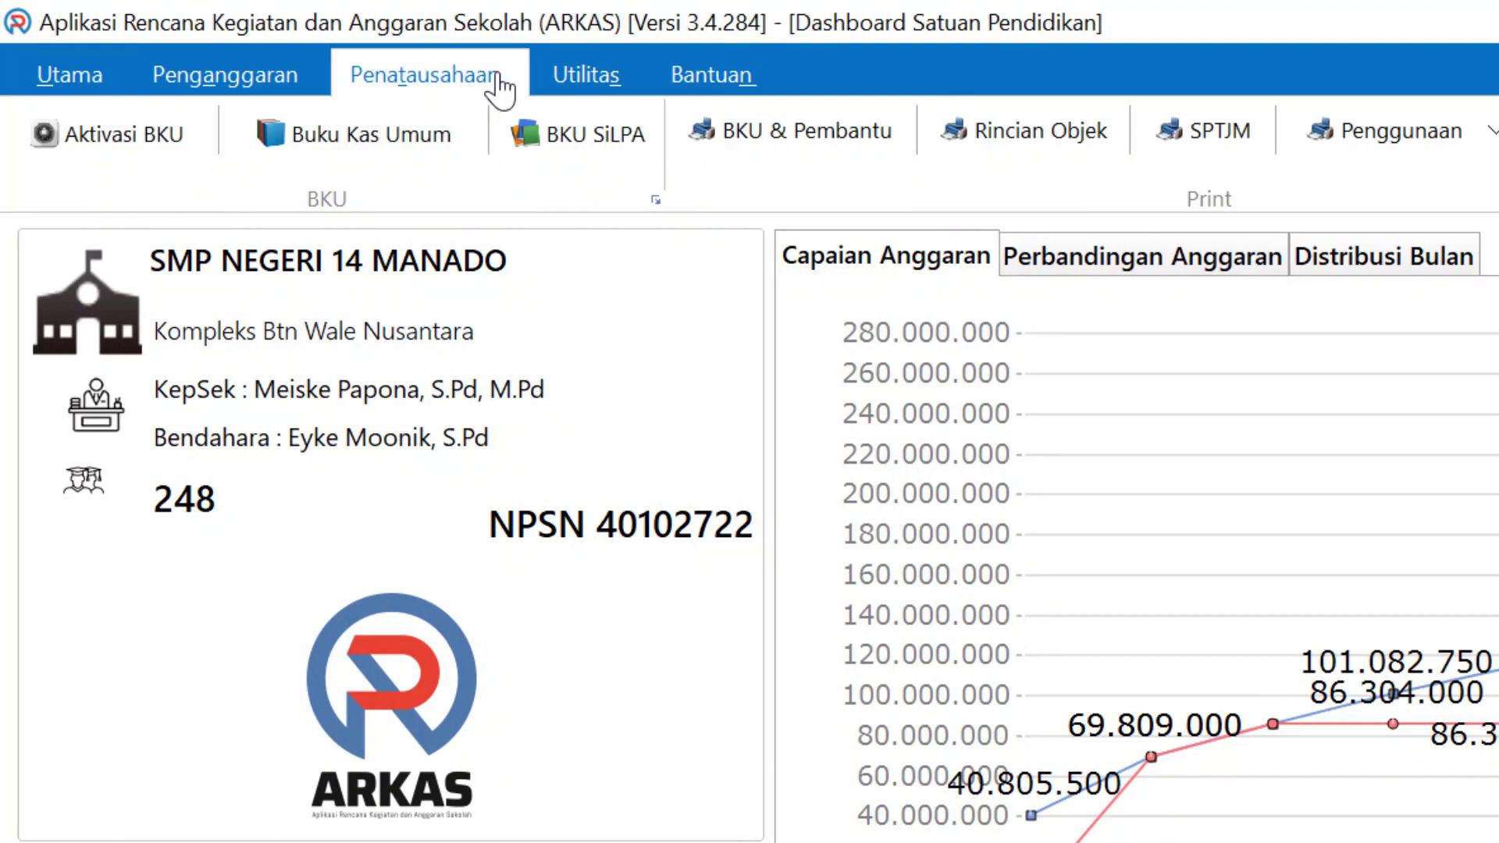
left_click(157, 142)
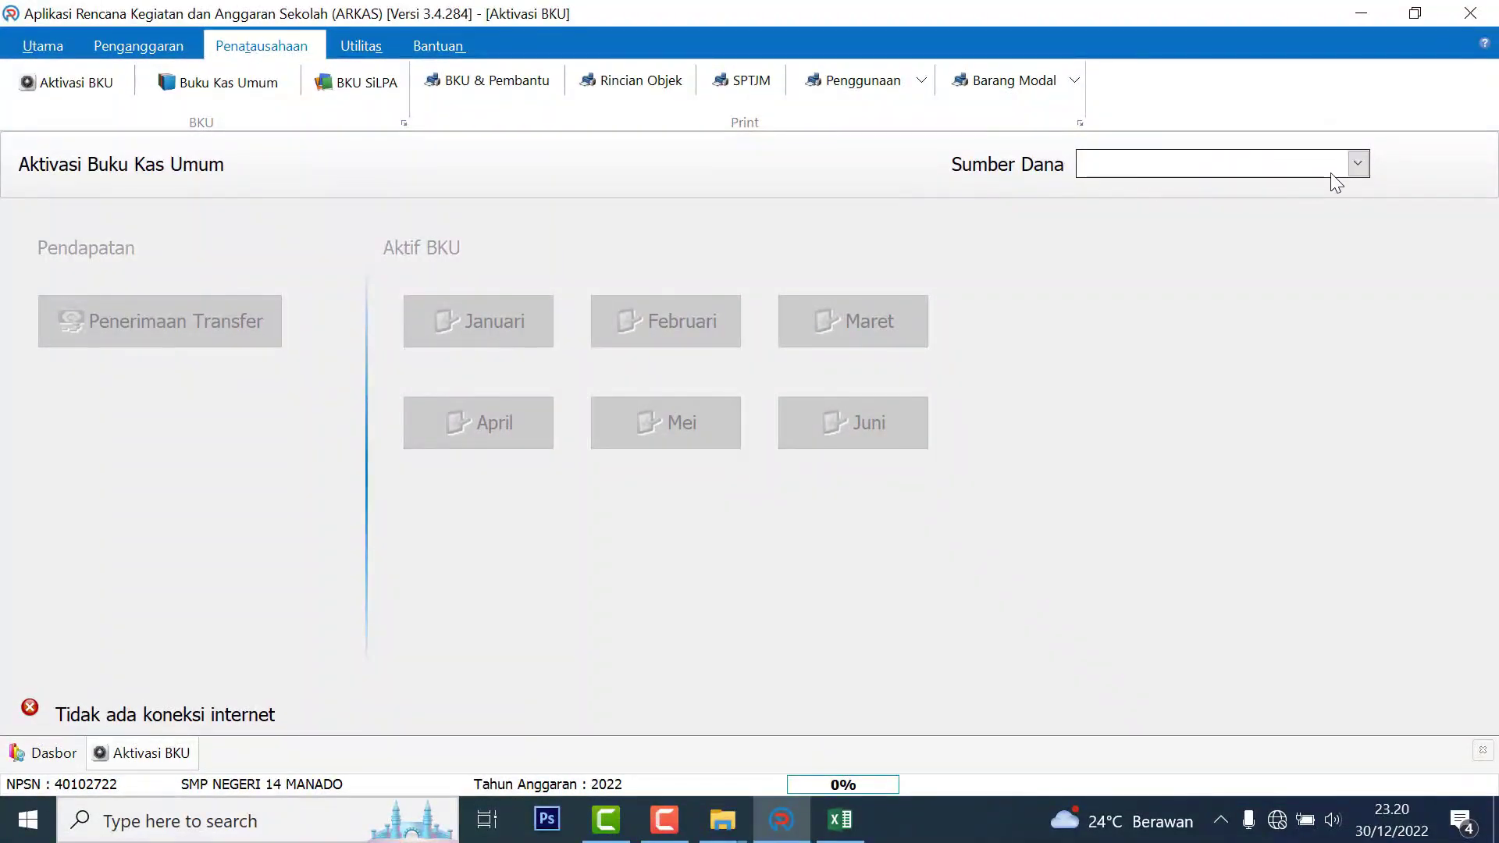
left_click(1356, 166)
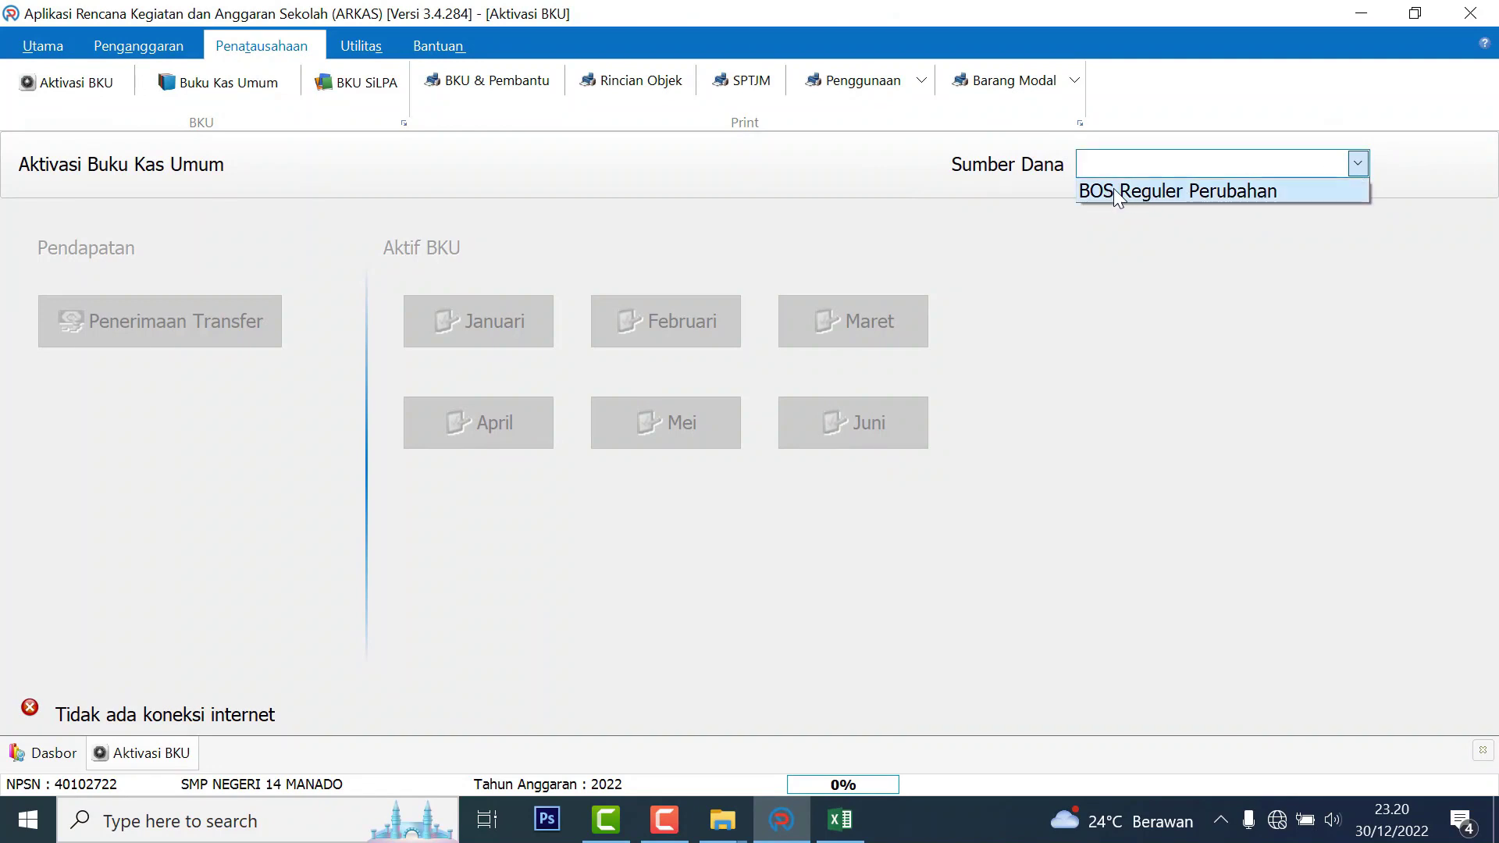
Choose BOS Reguler Perubahan as the fund source and activate the September BKU
left_click(1215, 192)
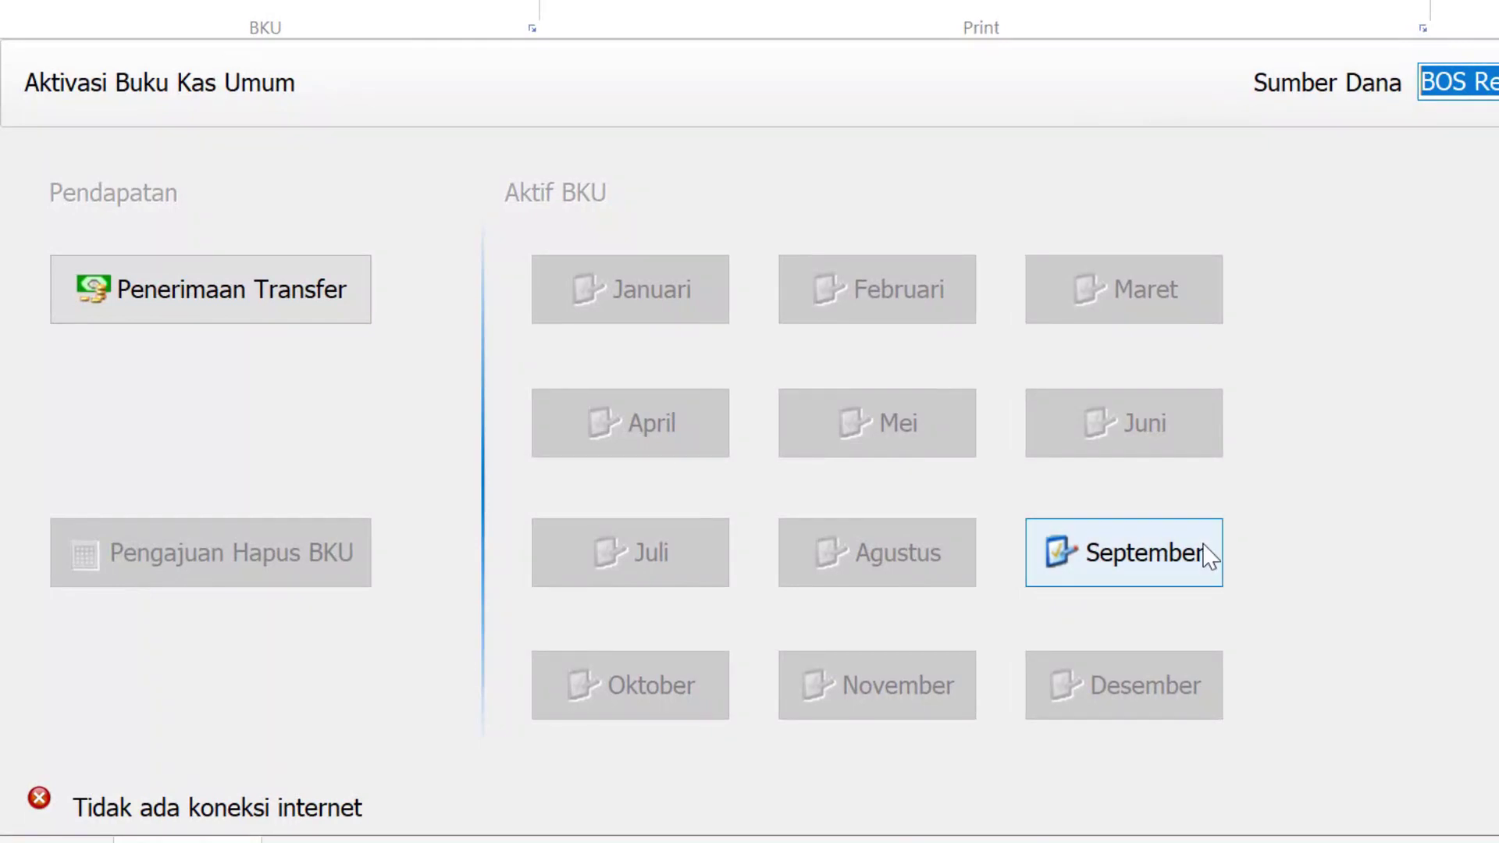
left_click(1203, 559)
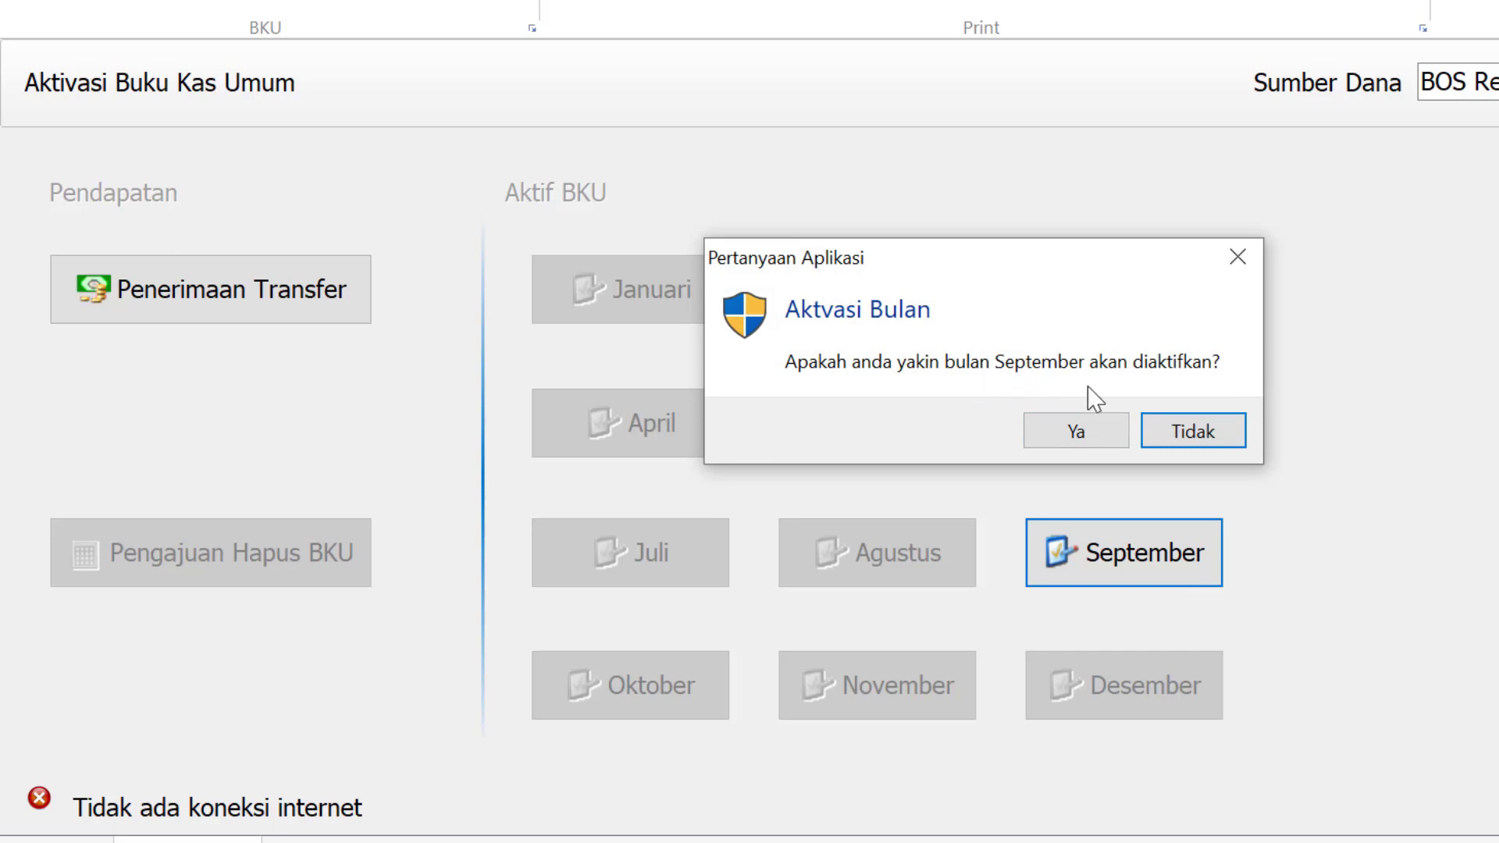
left_click(1103, 434)
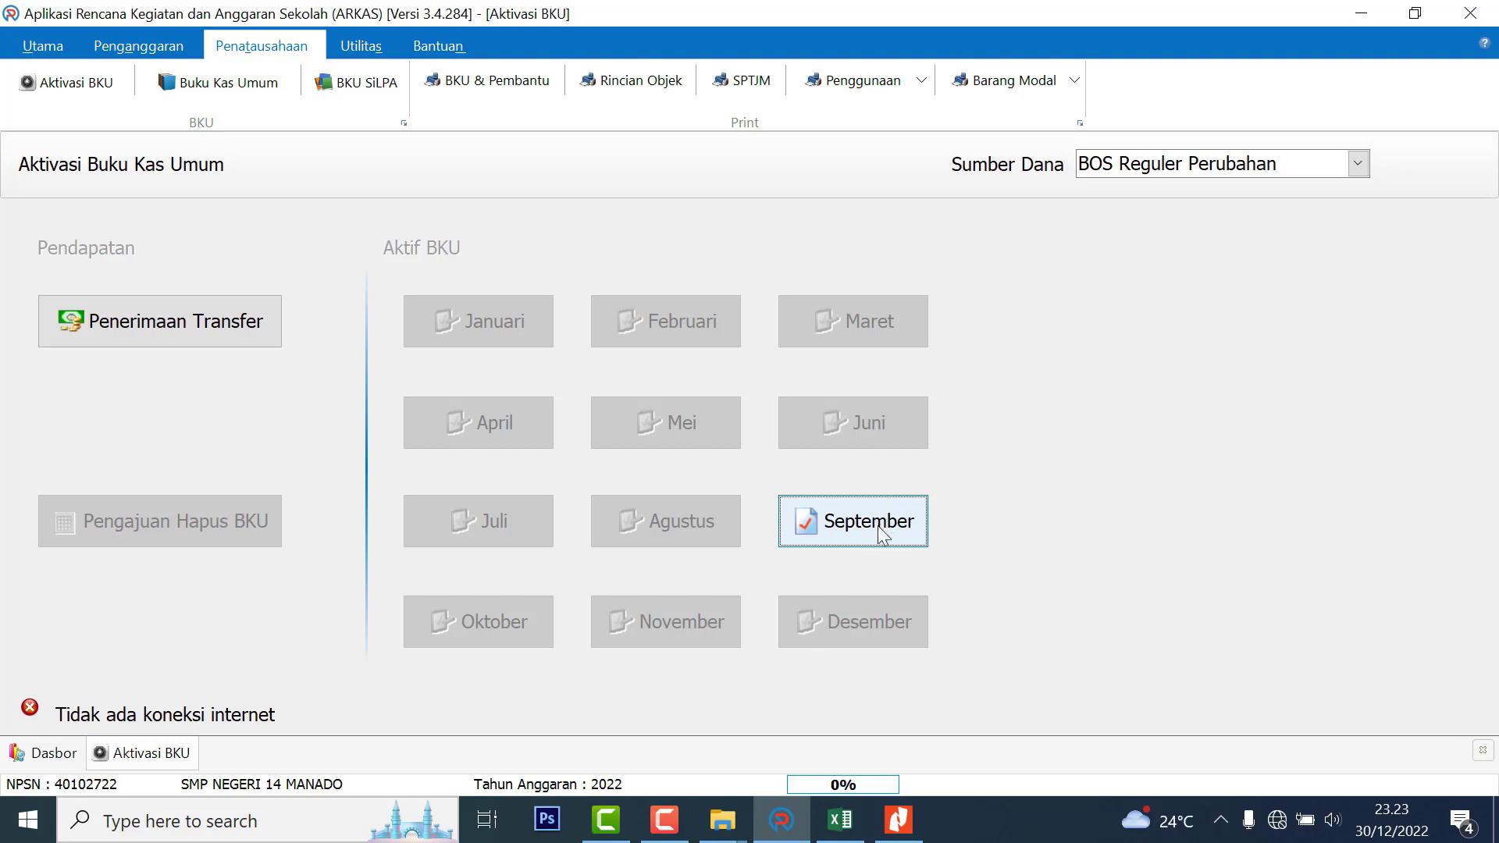
Close the September BKU with Rp 0 bank interest
left_click(917, 521)
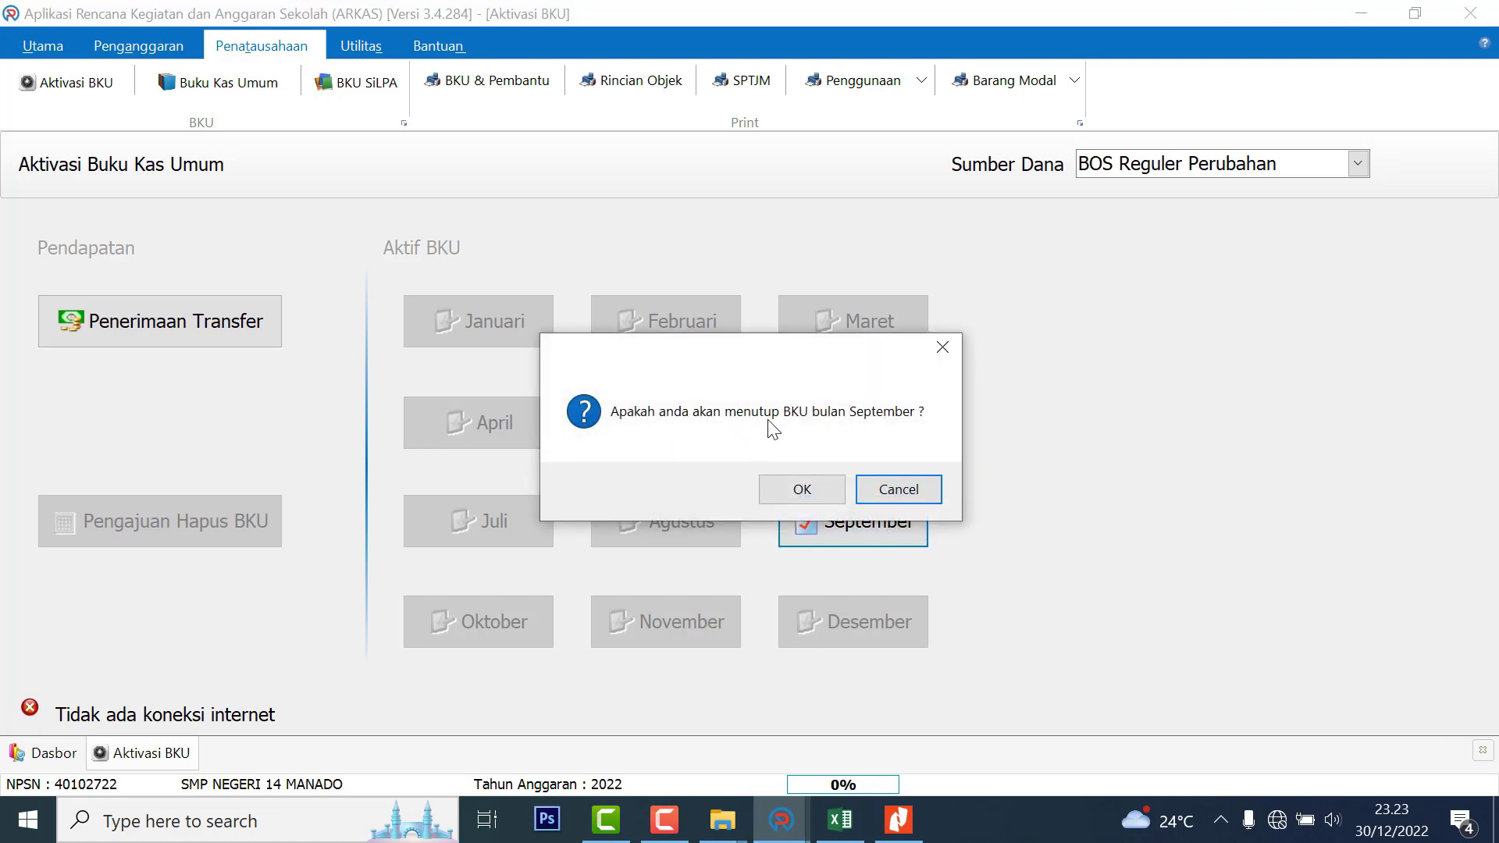
left_click(812, 490)
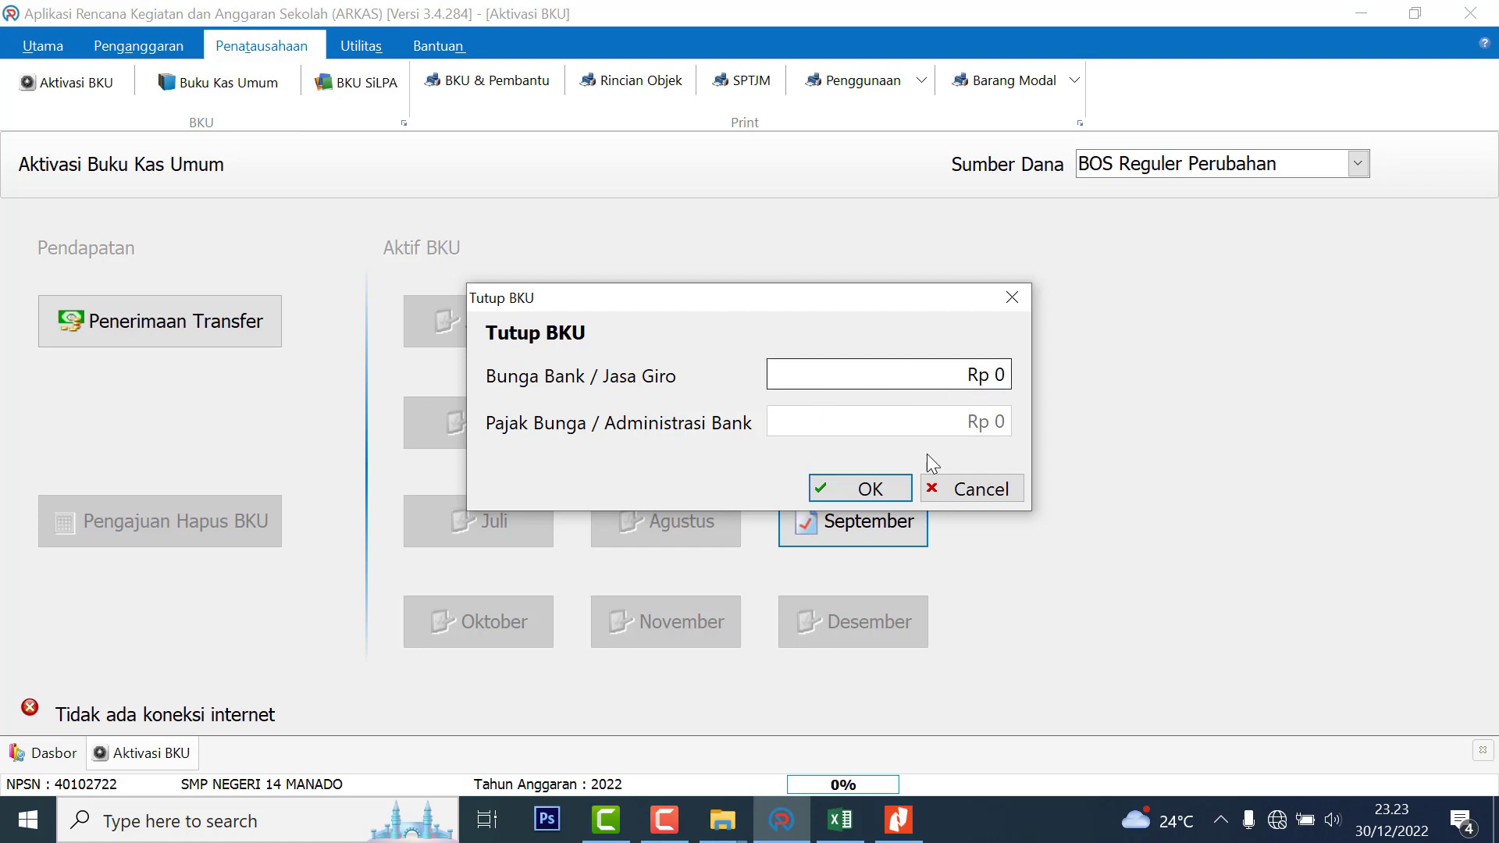
left_click(897, 491)
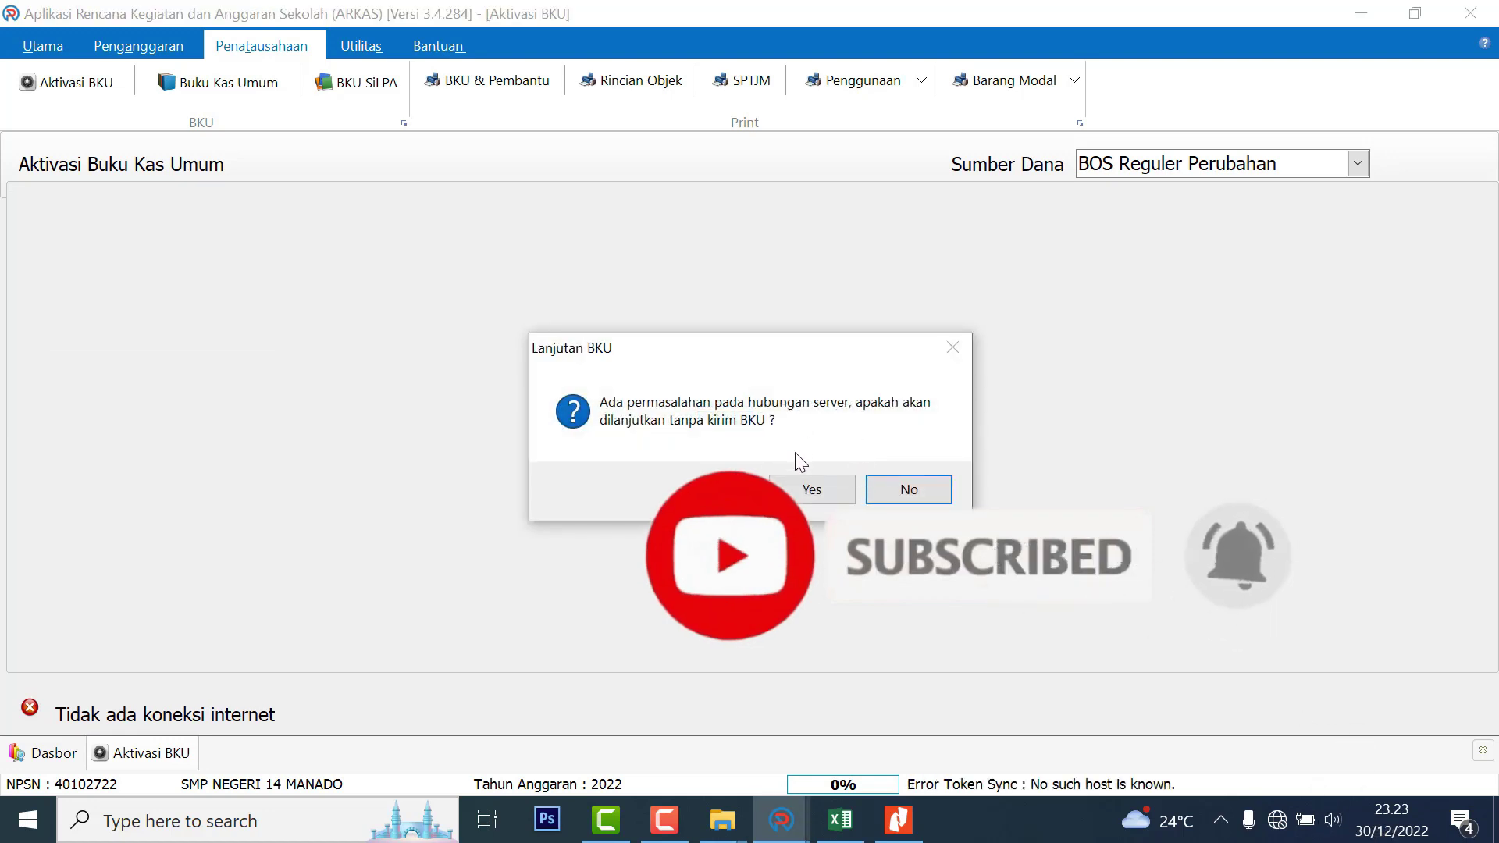
Connect the laptop to the home Wi-Fi network and decline continuing without sending the BKU
left_click(1271, 827)
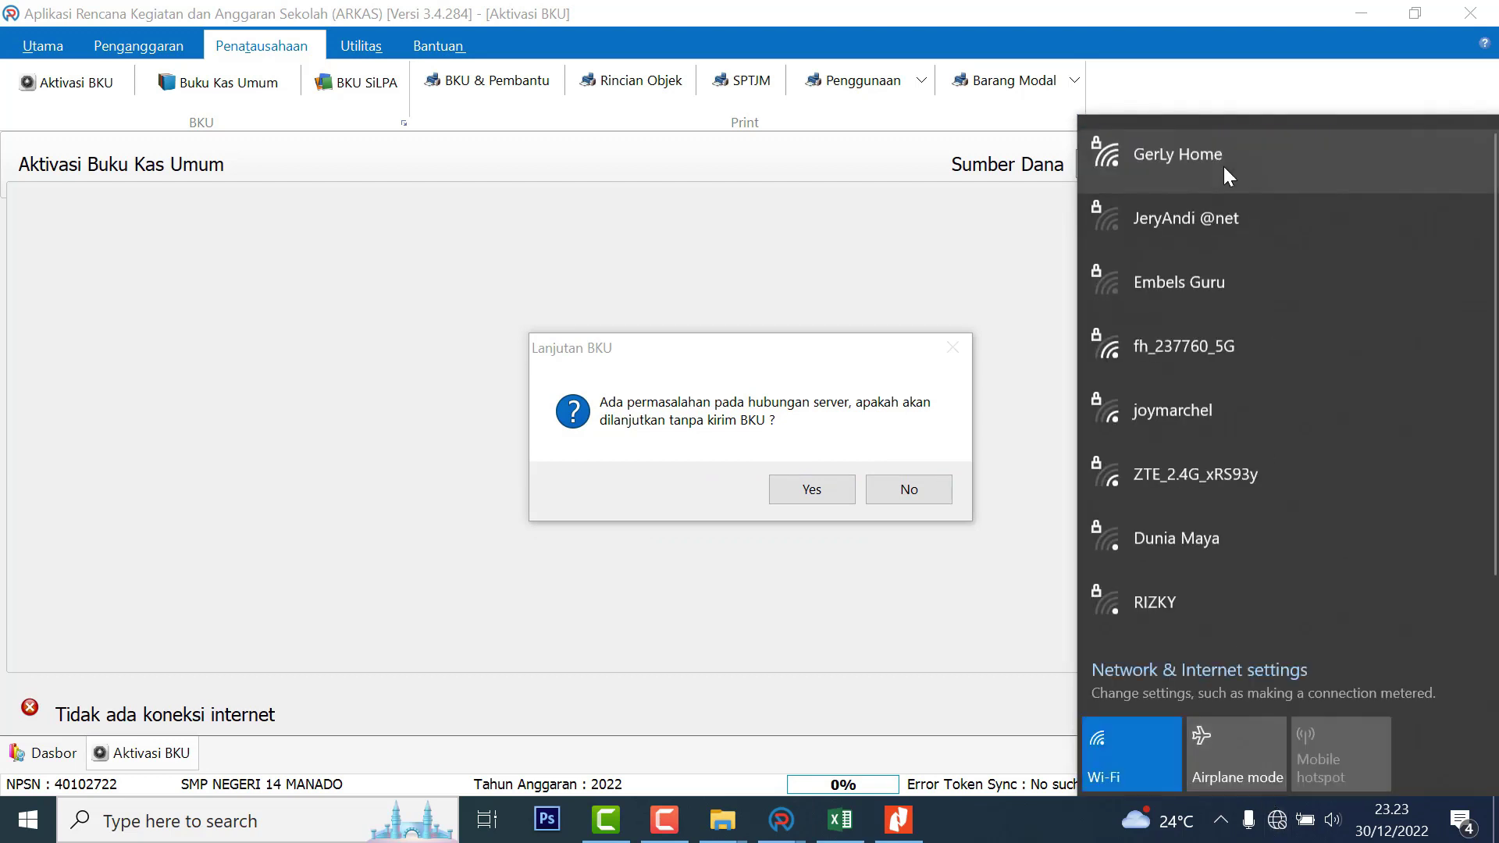
left_click(1224, 166)
left_click(1146, 212)
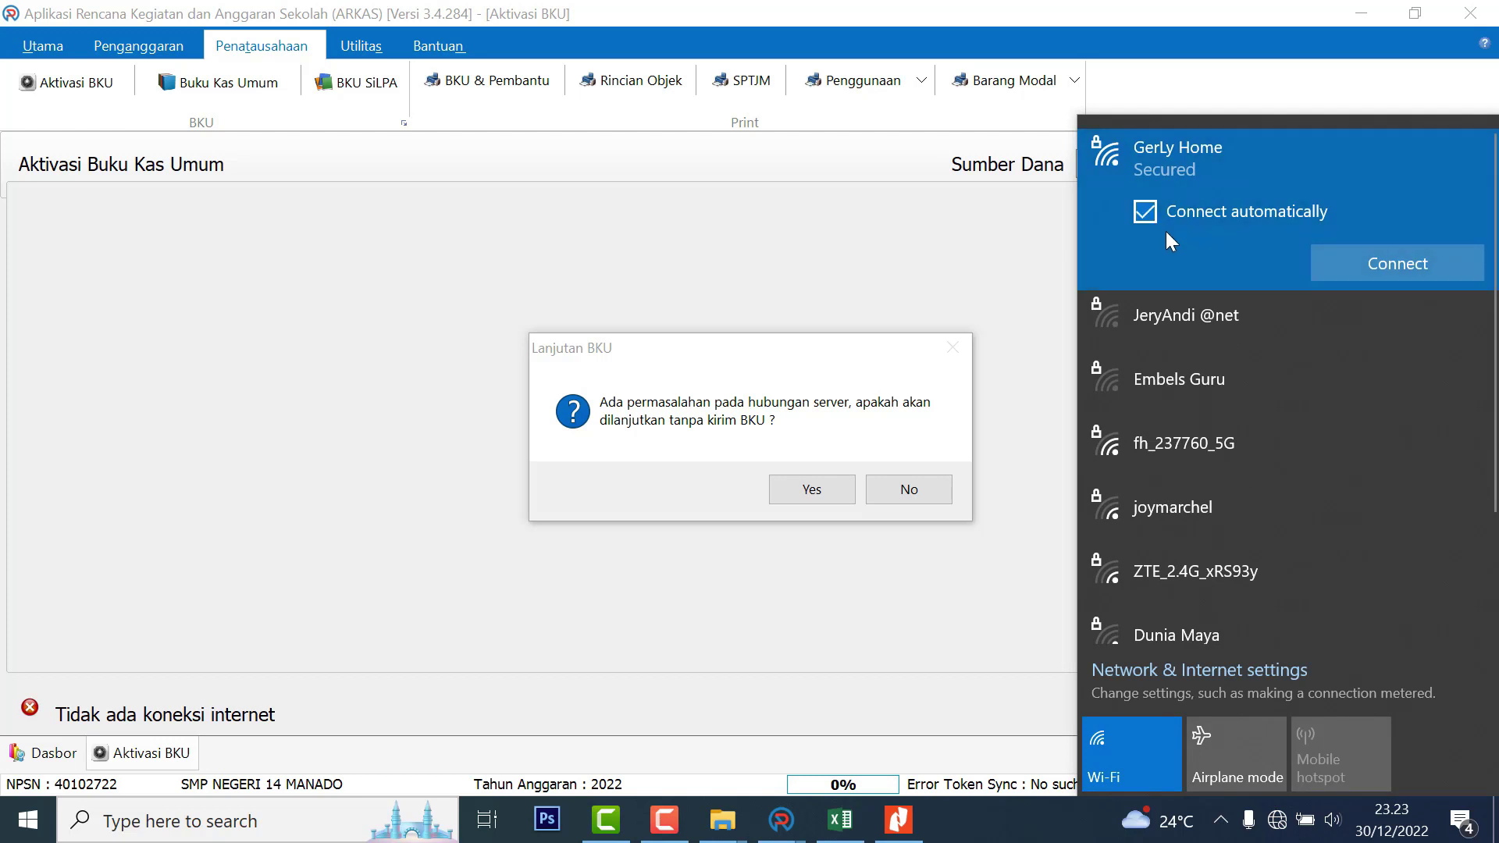
left_click(1374, 263)
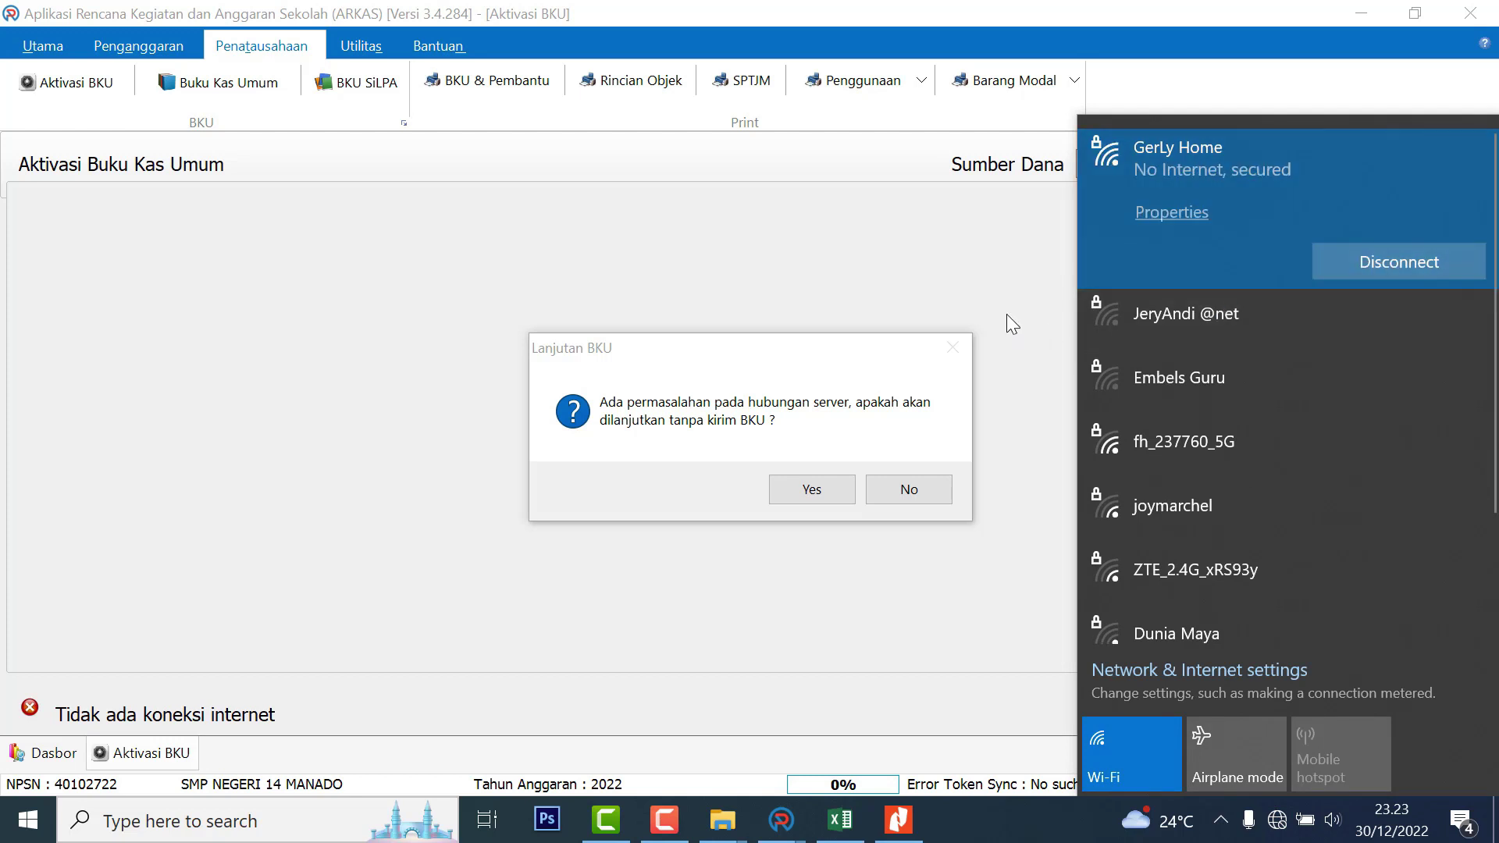
left_click(1018, 288)
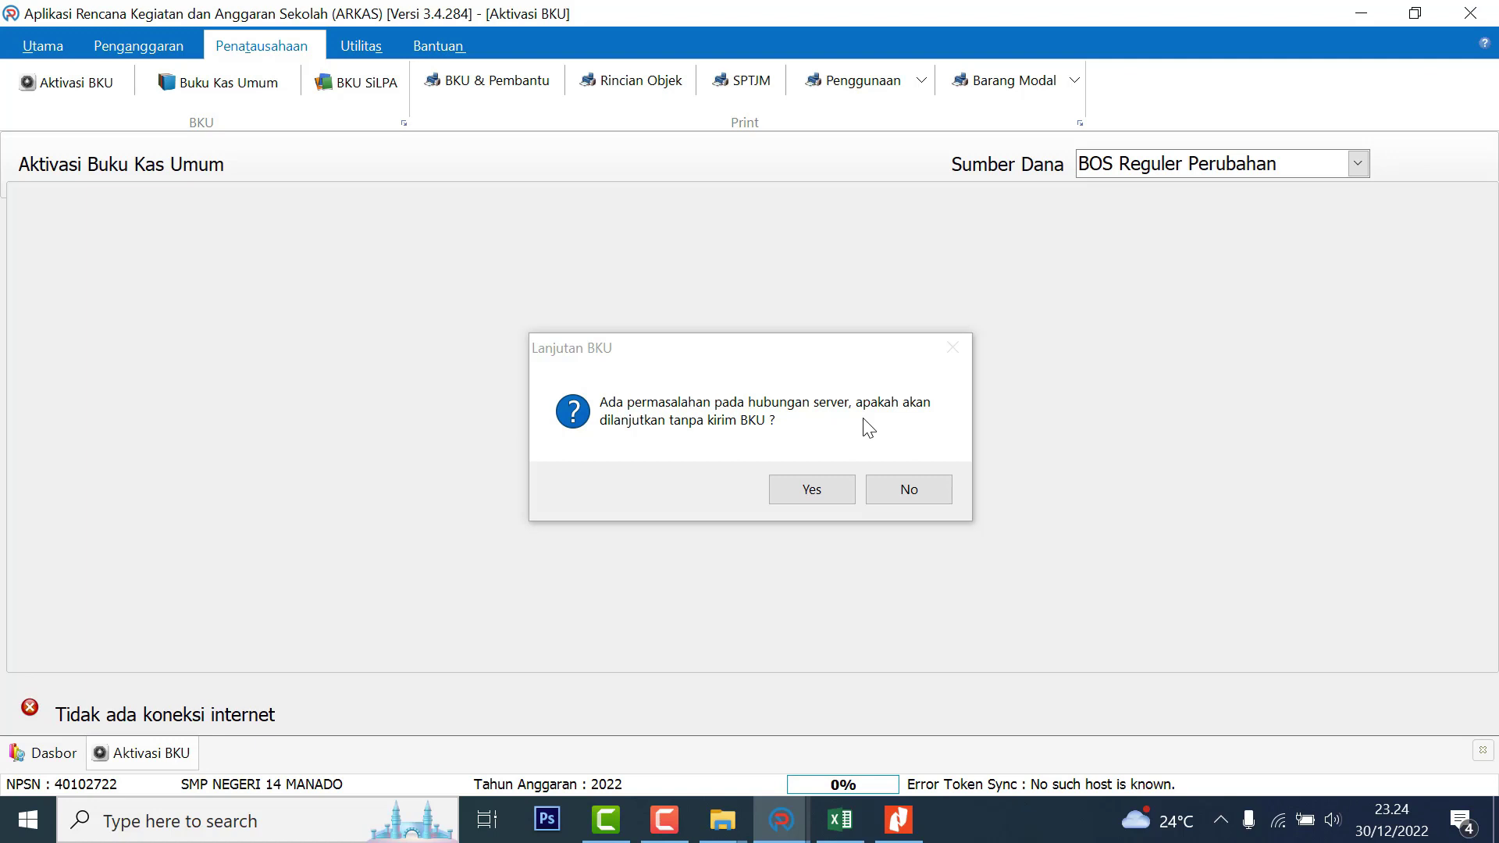
left_click(931, 489)
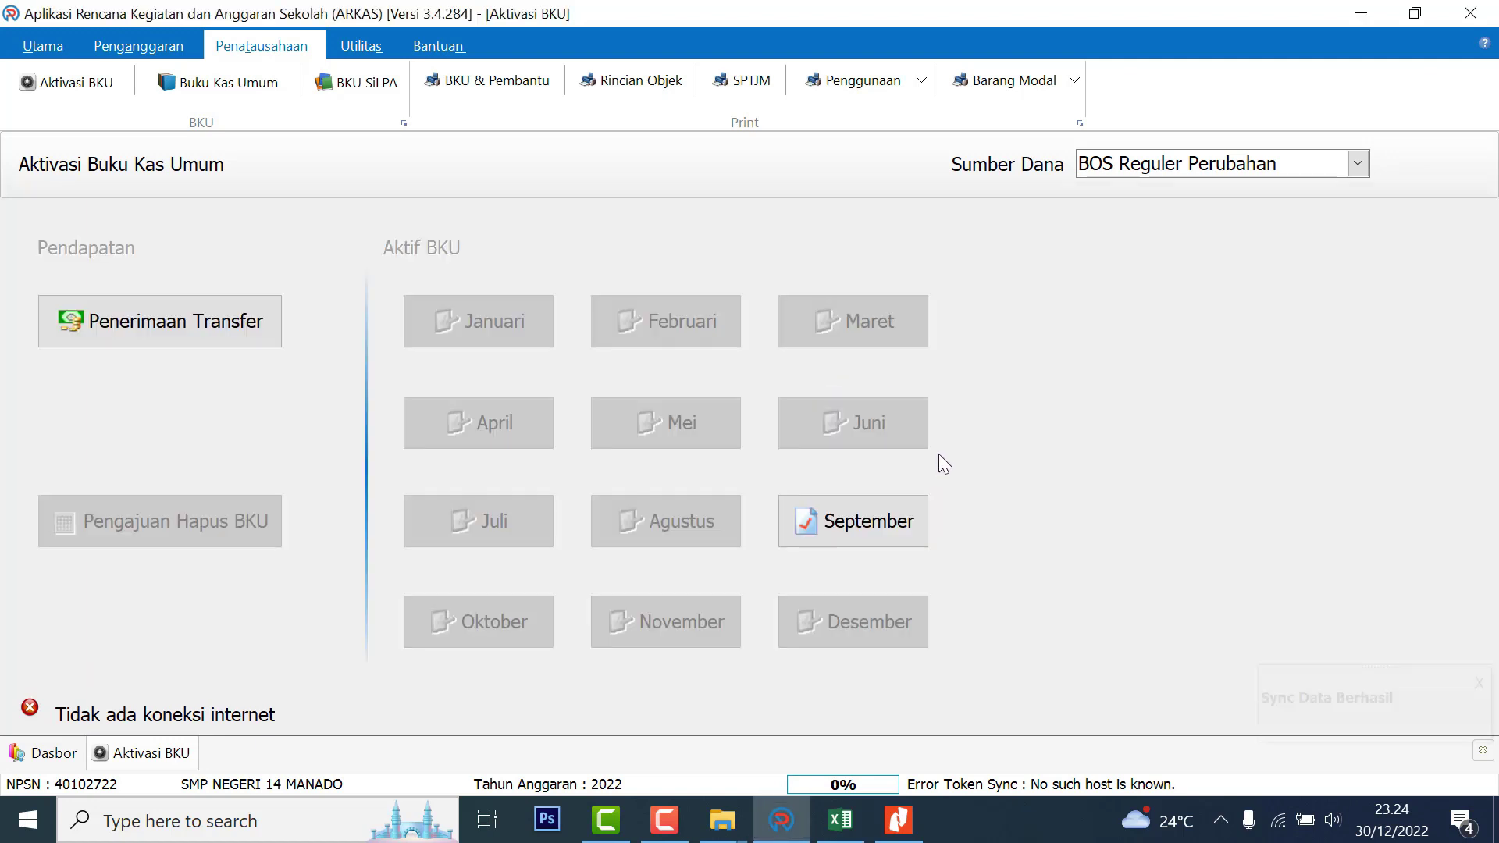
Close September again with zero bank interest, this time synced to the server
left_click(892, 517)
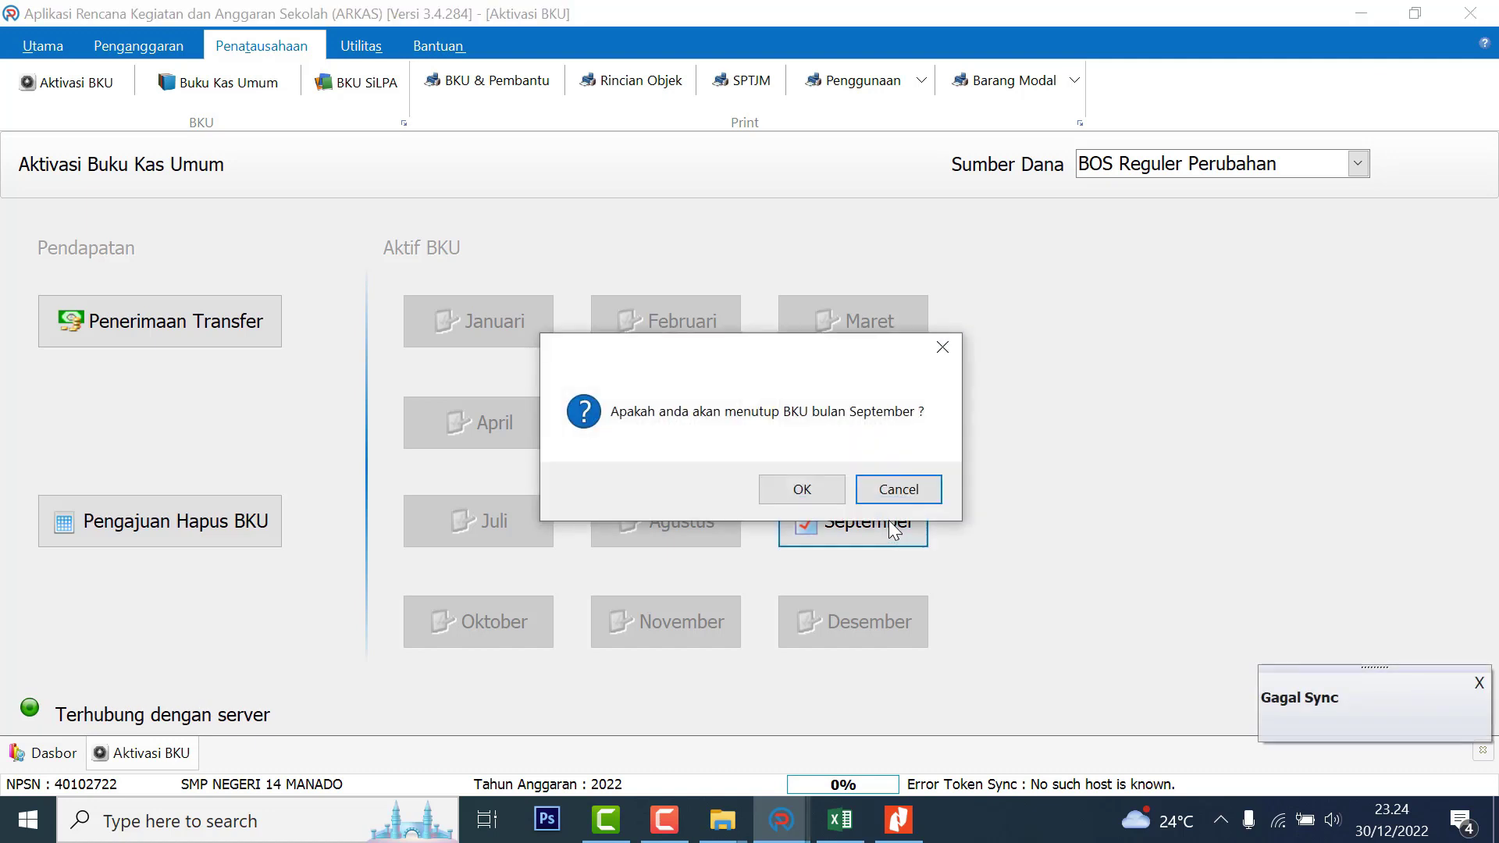
left_click(823, 490)
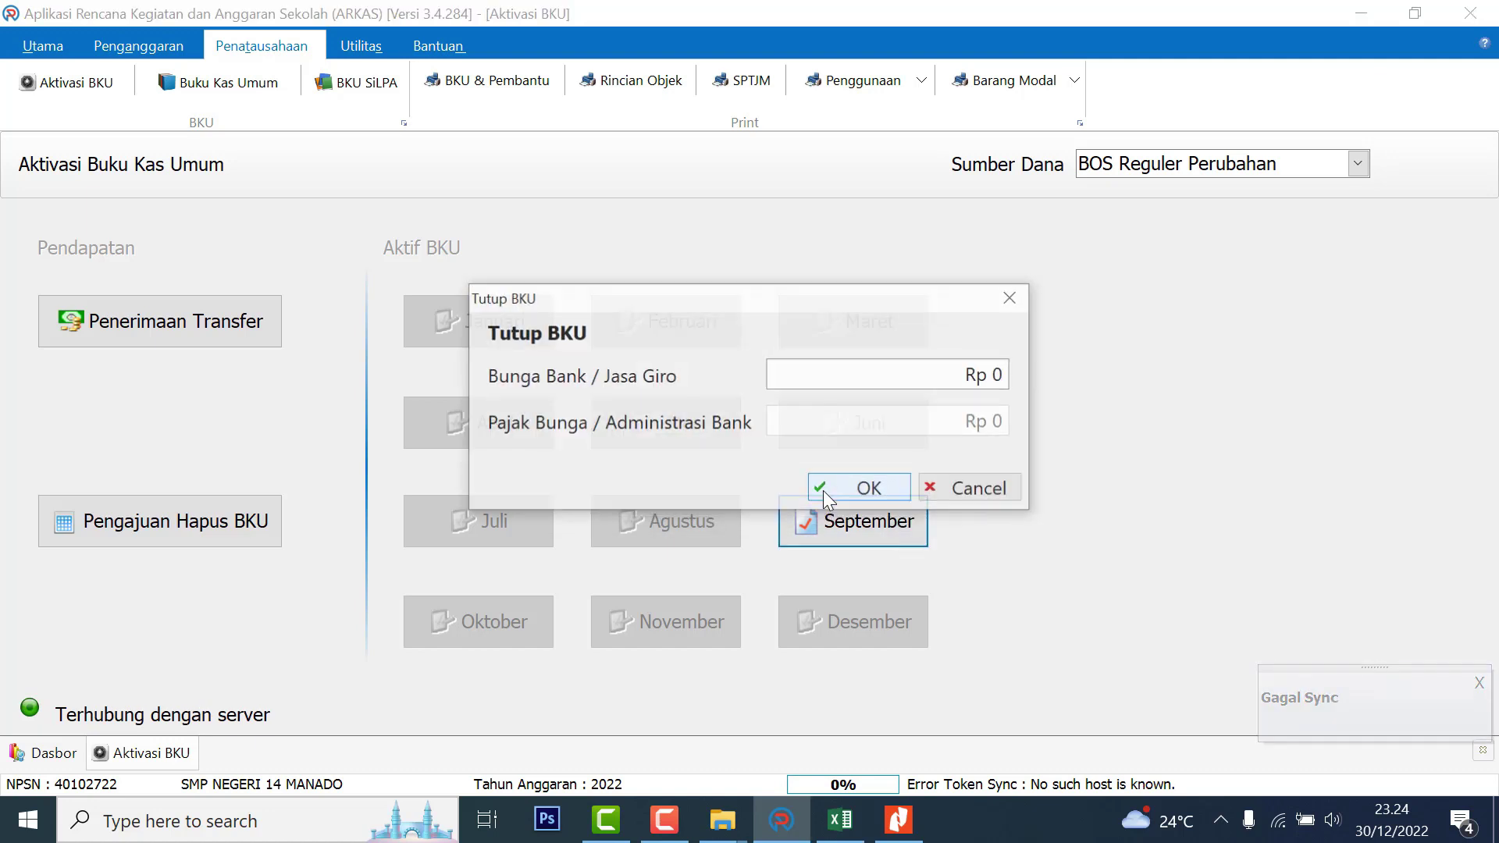
left_click(873, 489)
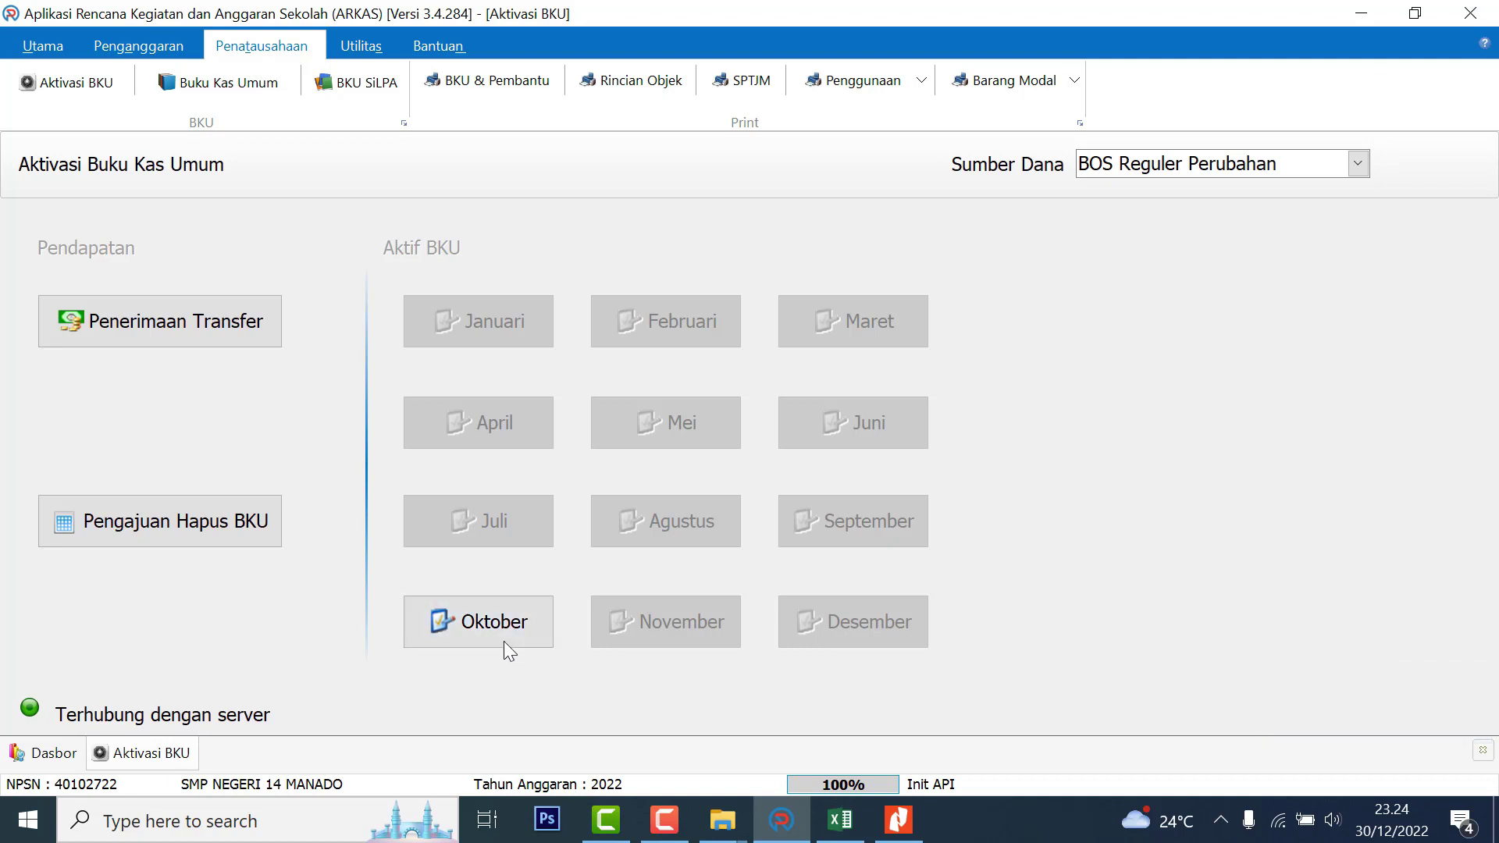
Activate the Oktober BKU and check the bank statement PDF in Nitro Pro
left_click(538, 622)
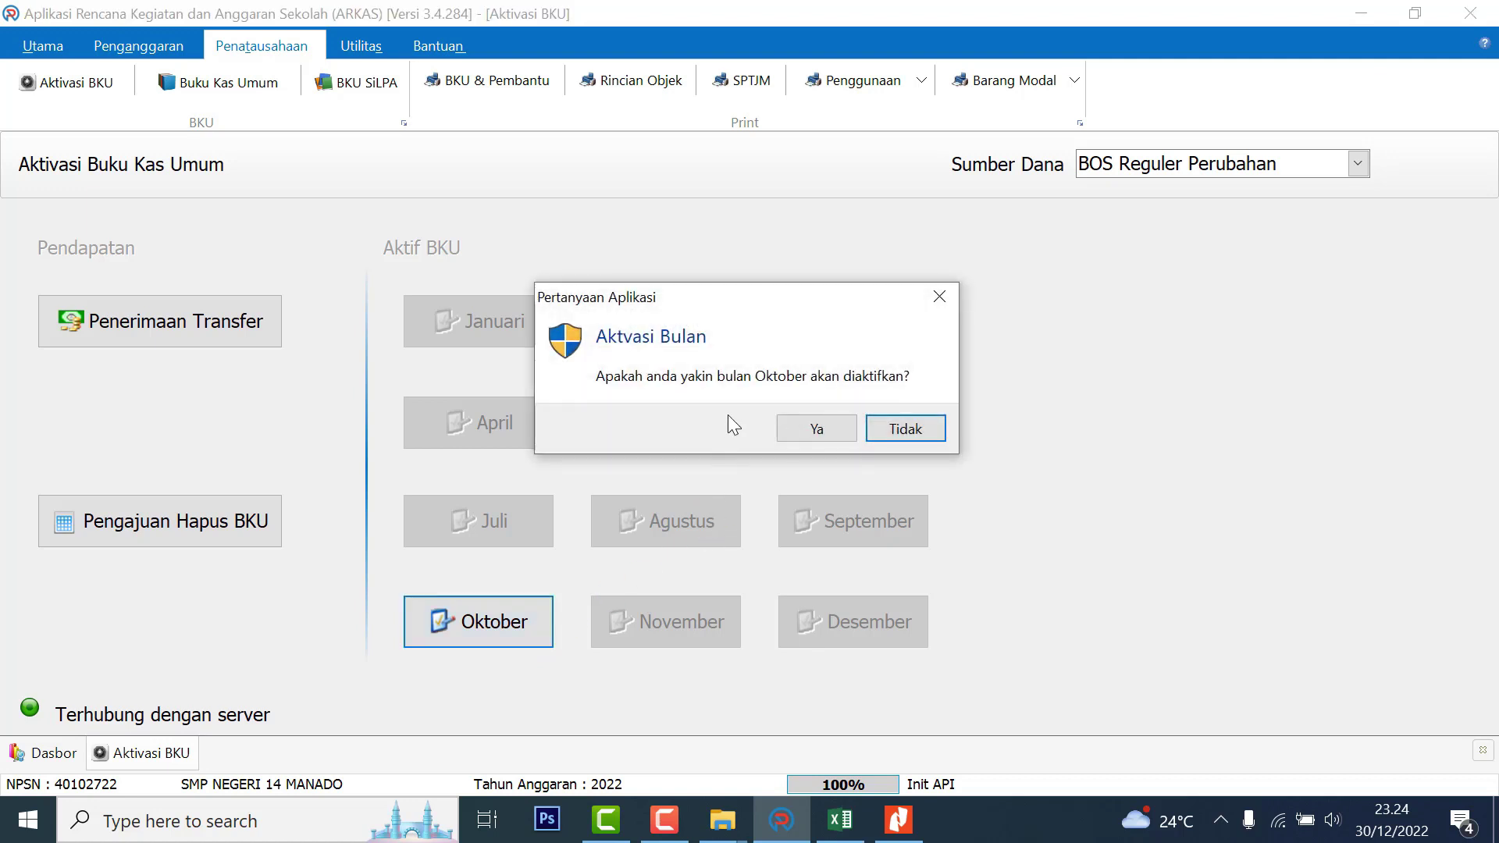
left_click(816, 428)
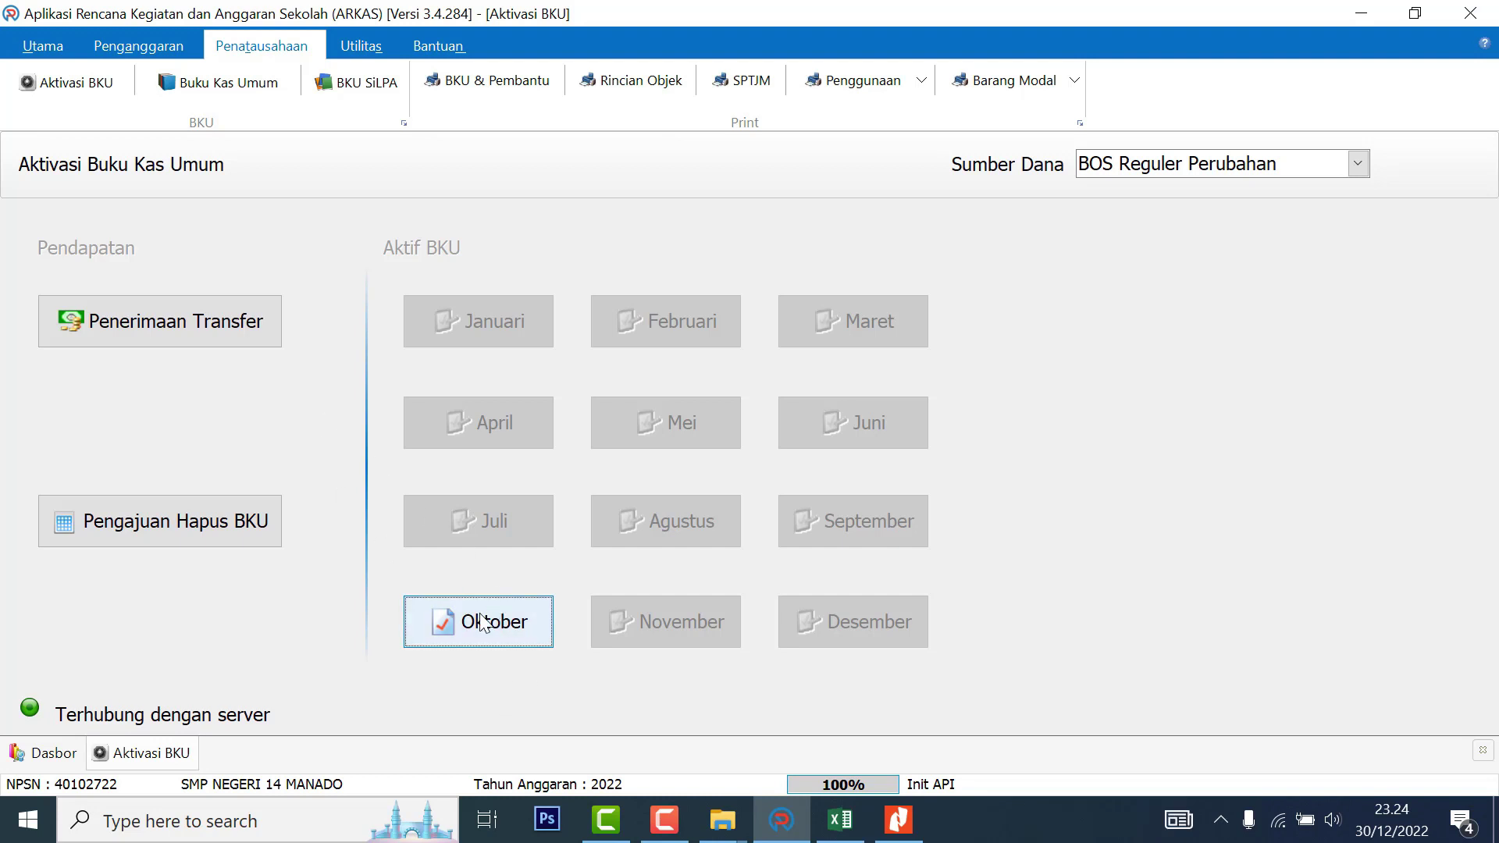
left_click(900, 830)
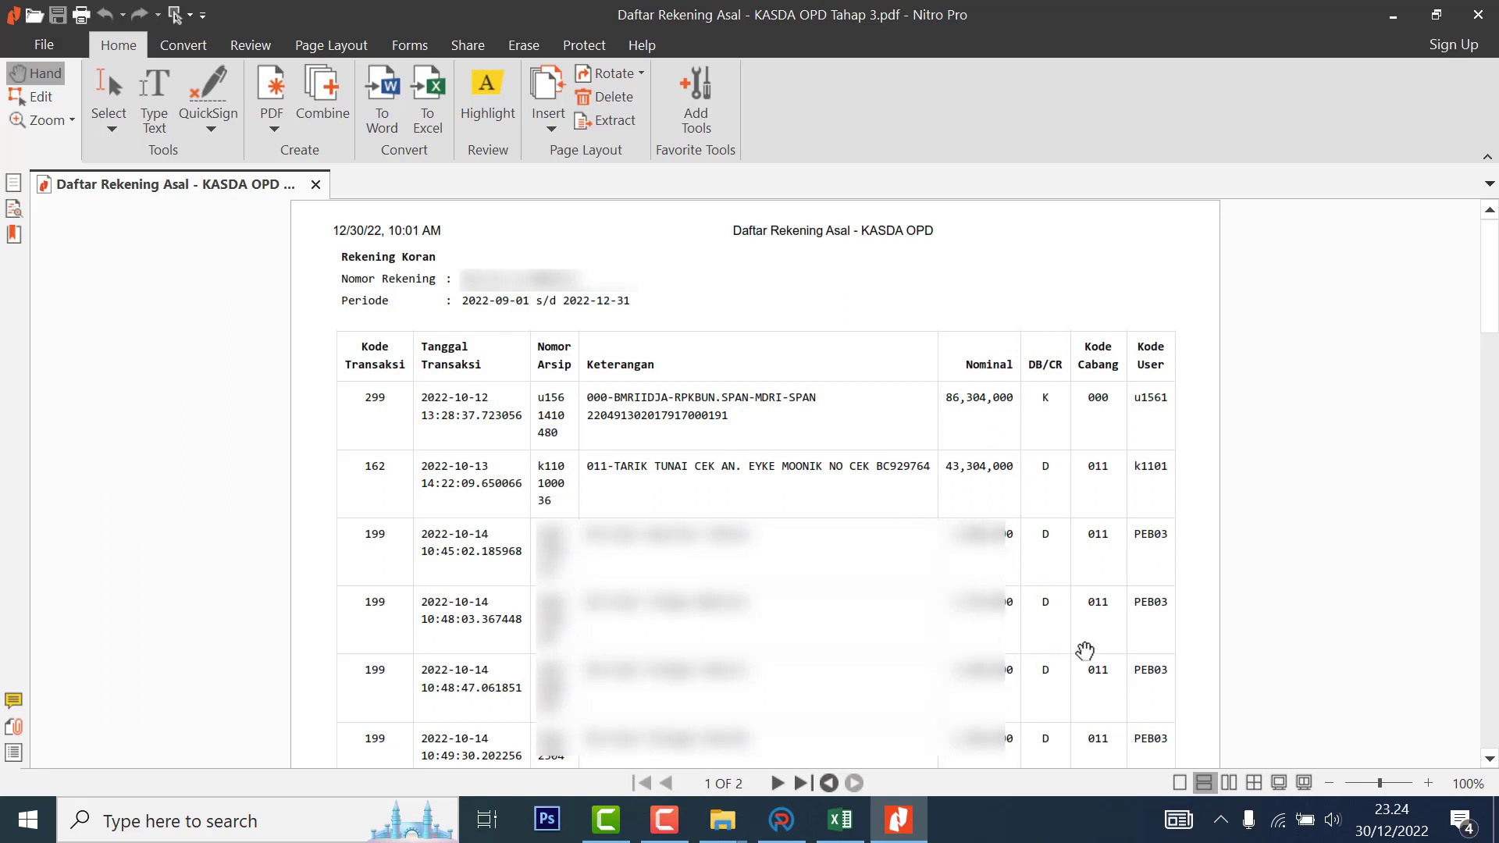
left_click(790, 830)
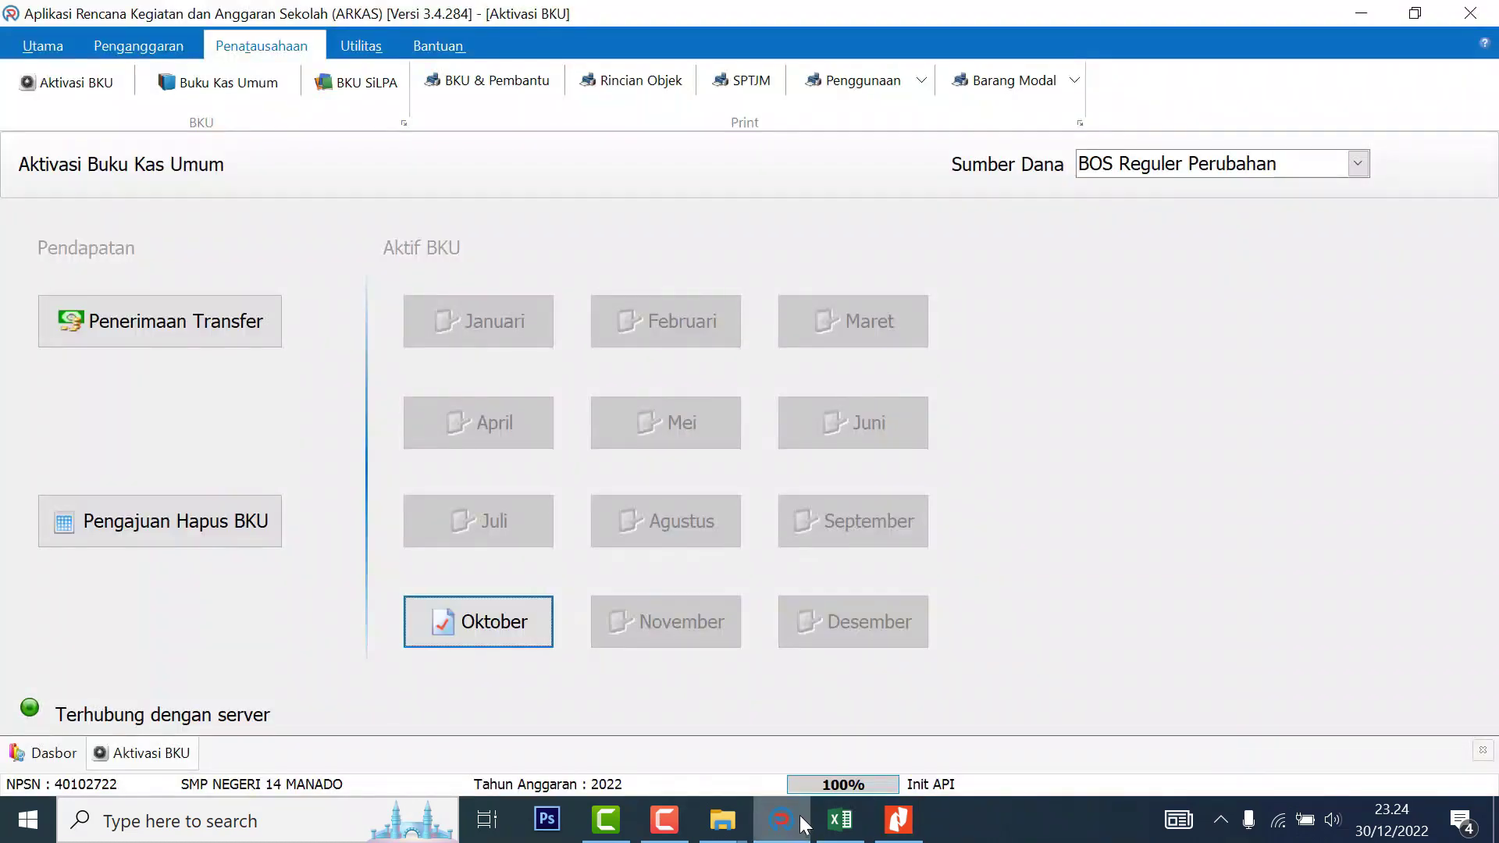
Record a Tahap 3 transfer receipt of Rp 86.304.000 dated 12/10/2022
left_click(218, 335)
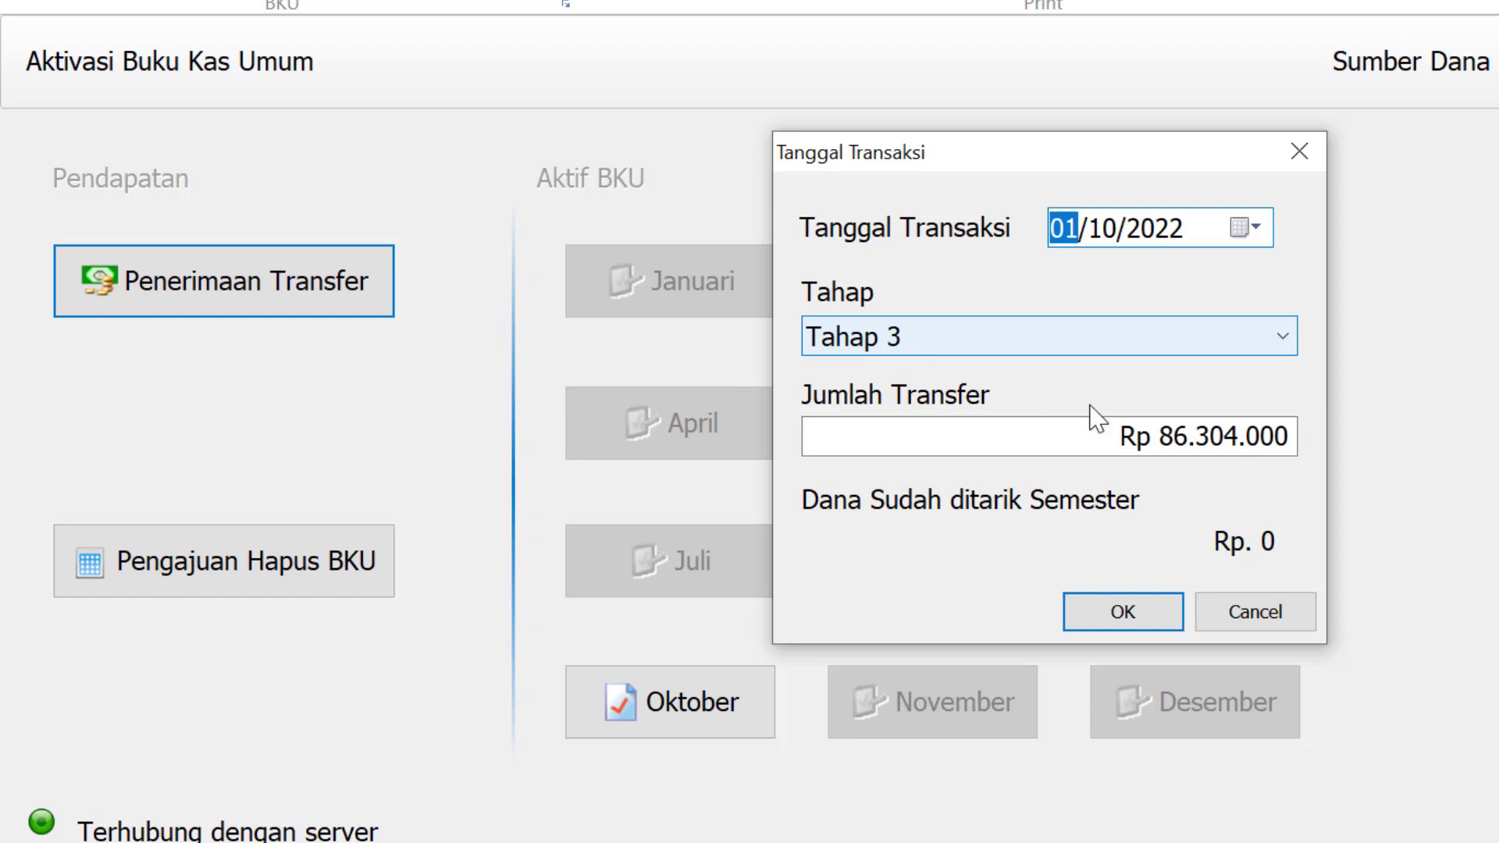
type("12")
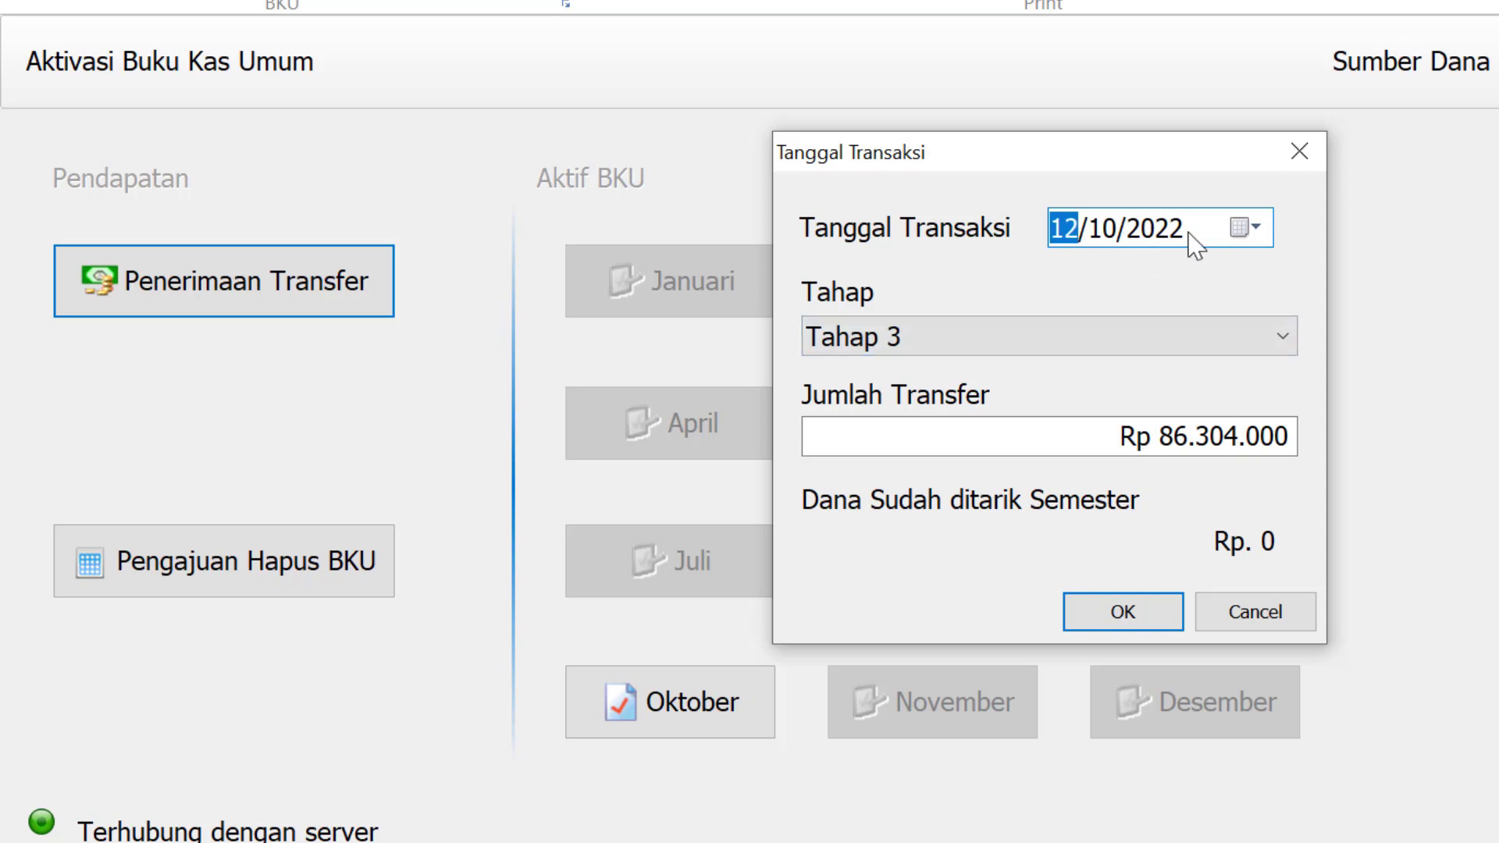
left_click(1019, 327)
left_click(1023, 336)
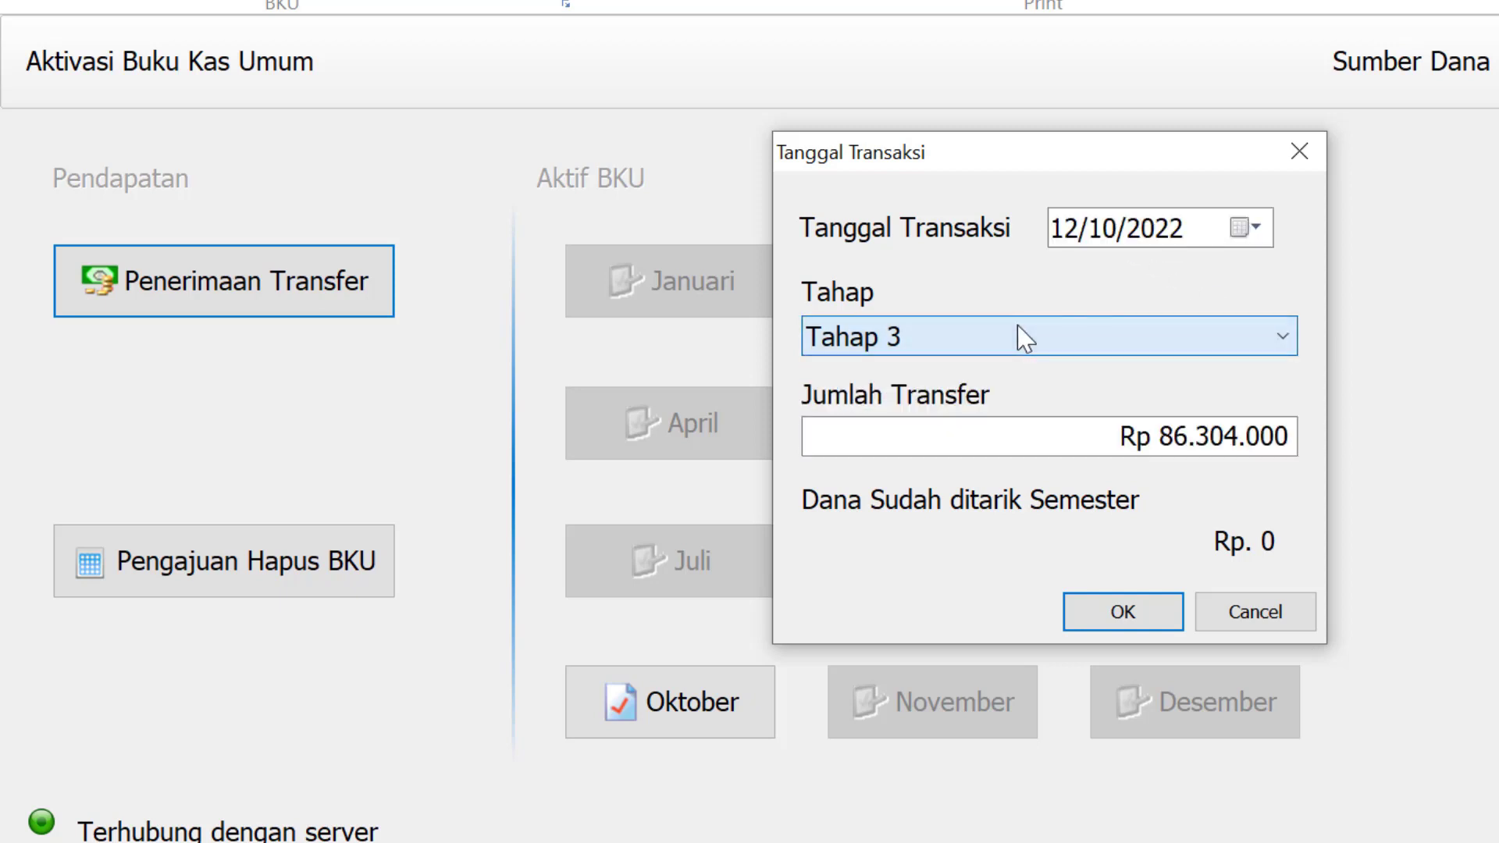
left_click(1148, 437)
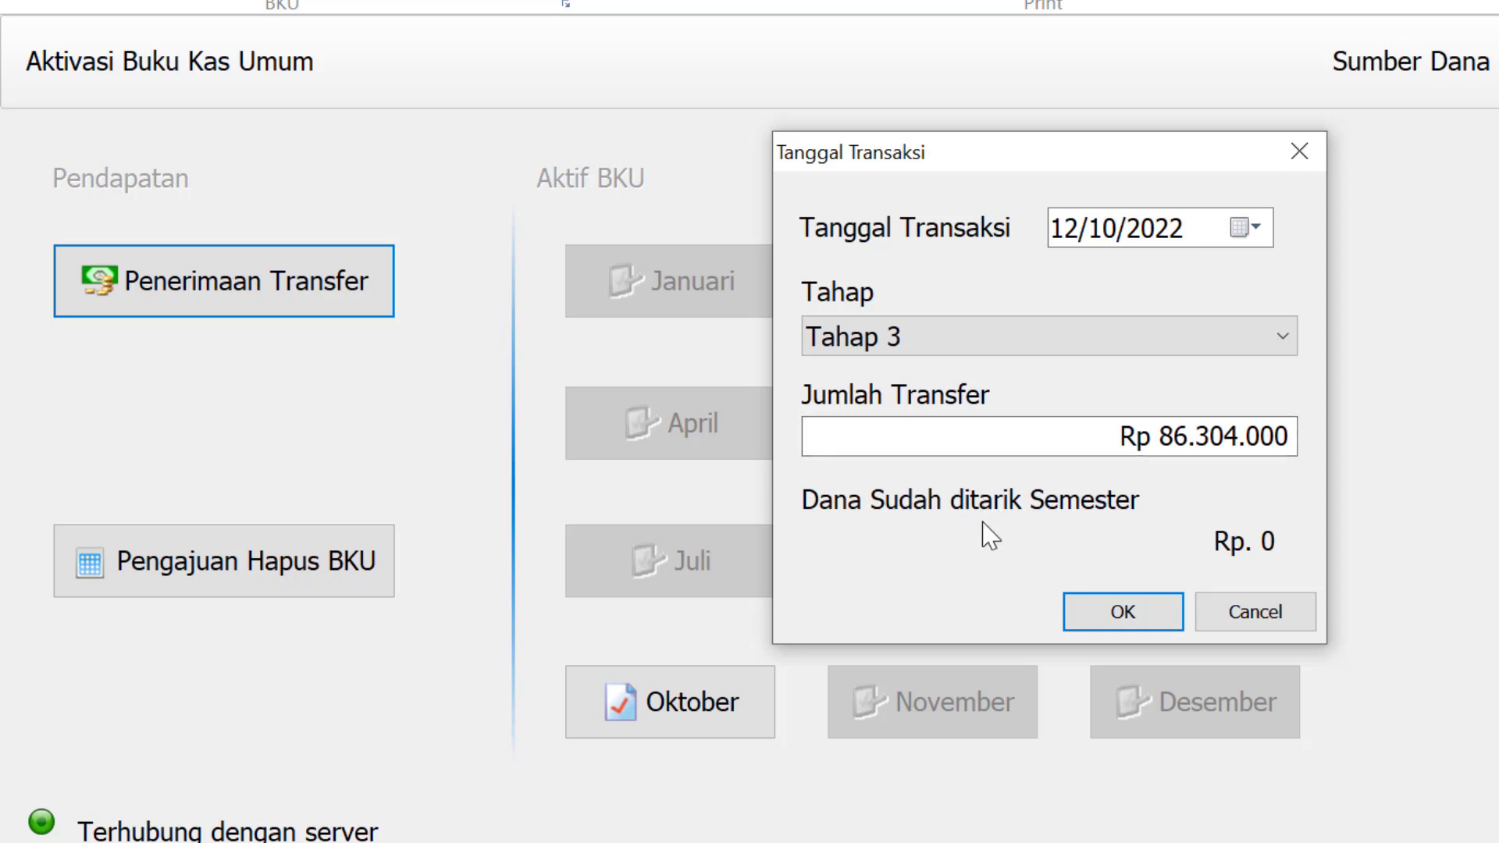
left_click(1116, 615)
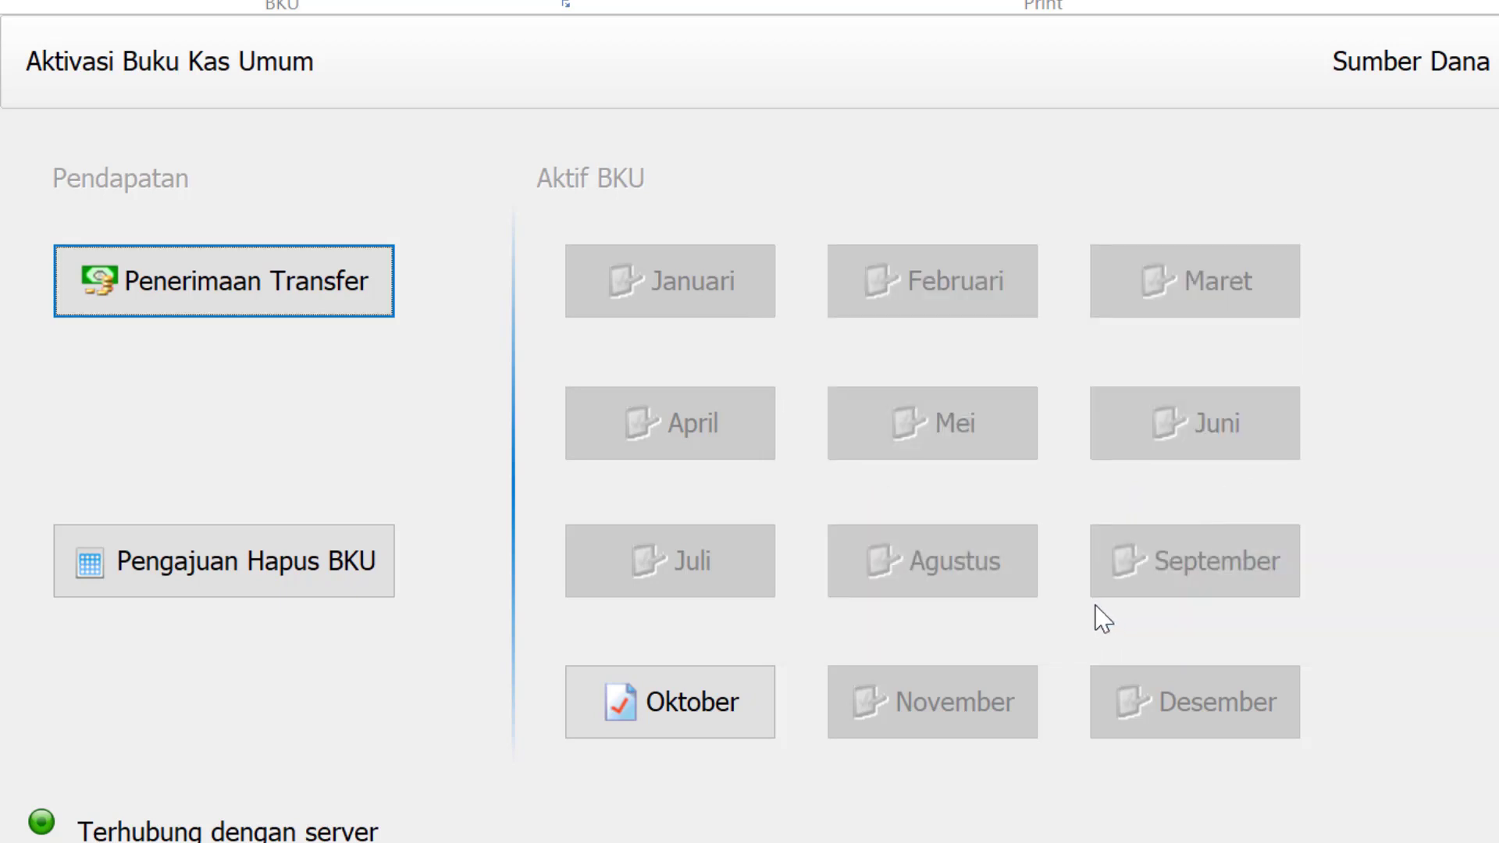
left_click(351, 304)
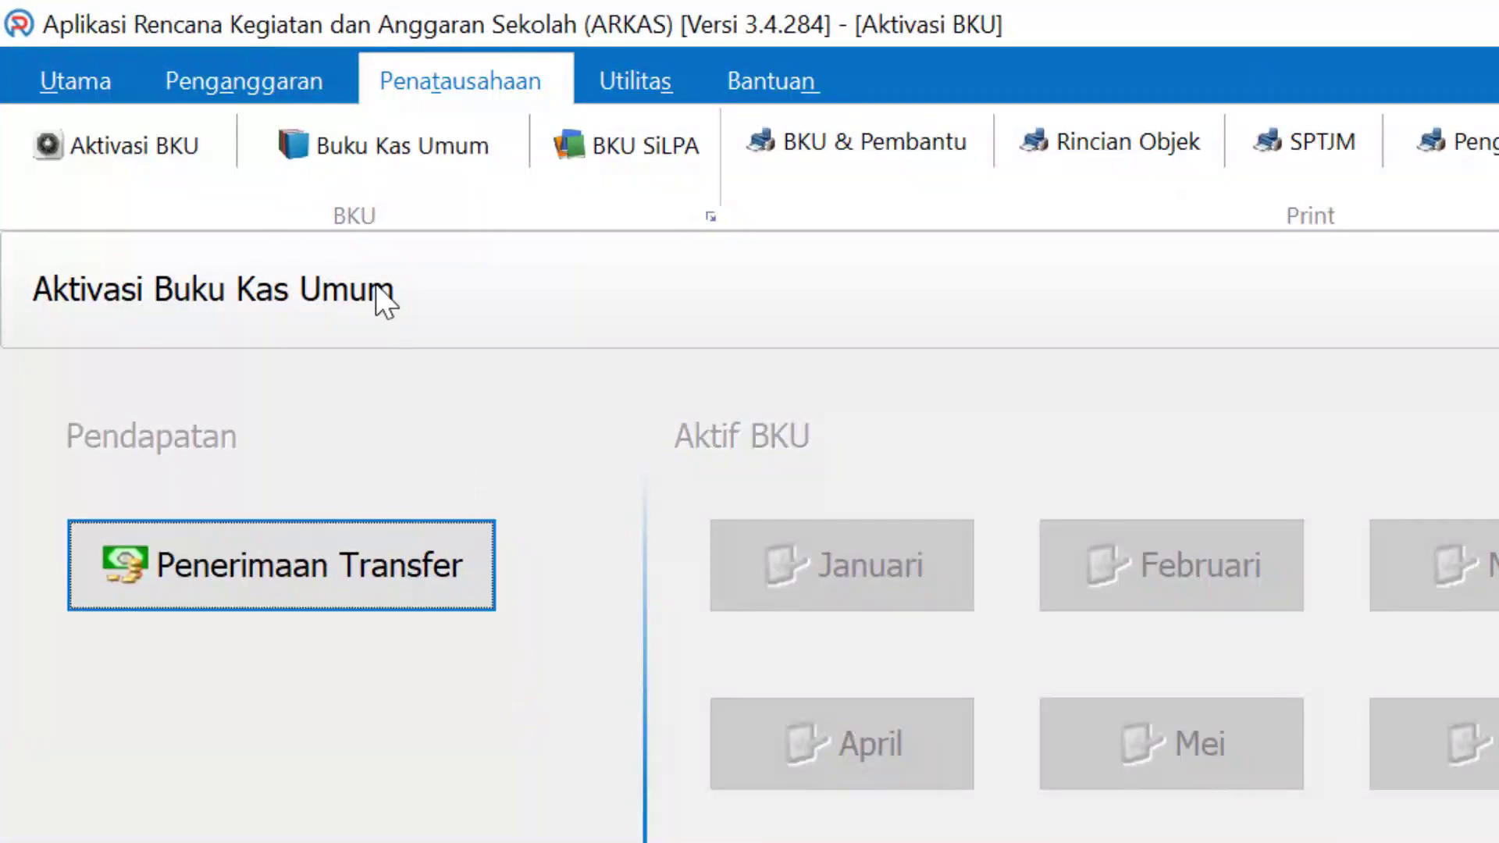
Open the BOS Reguler Perubahan Buku Kas Umum, select the Tahap 3 receipt, then view the bank statement
left_click(358, 148)
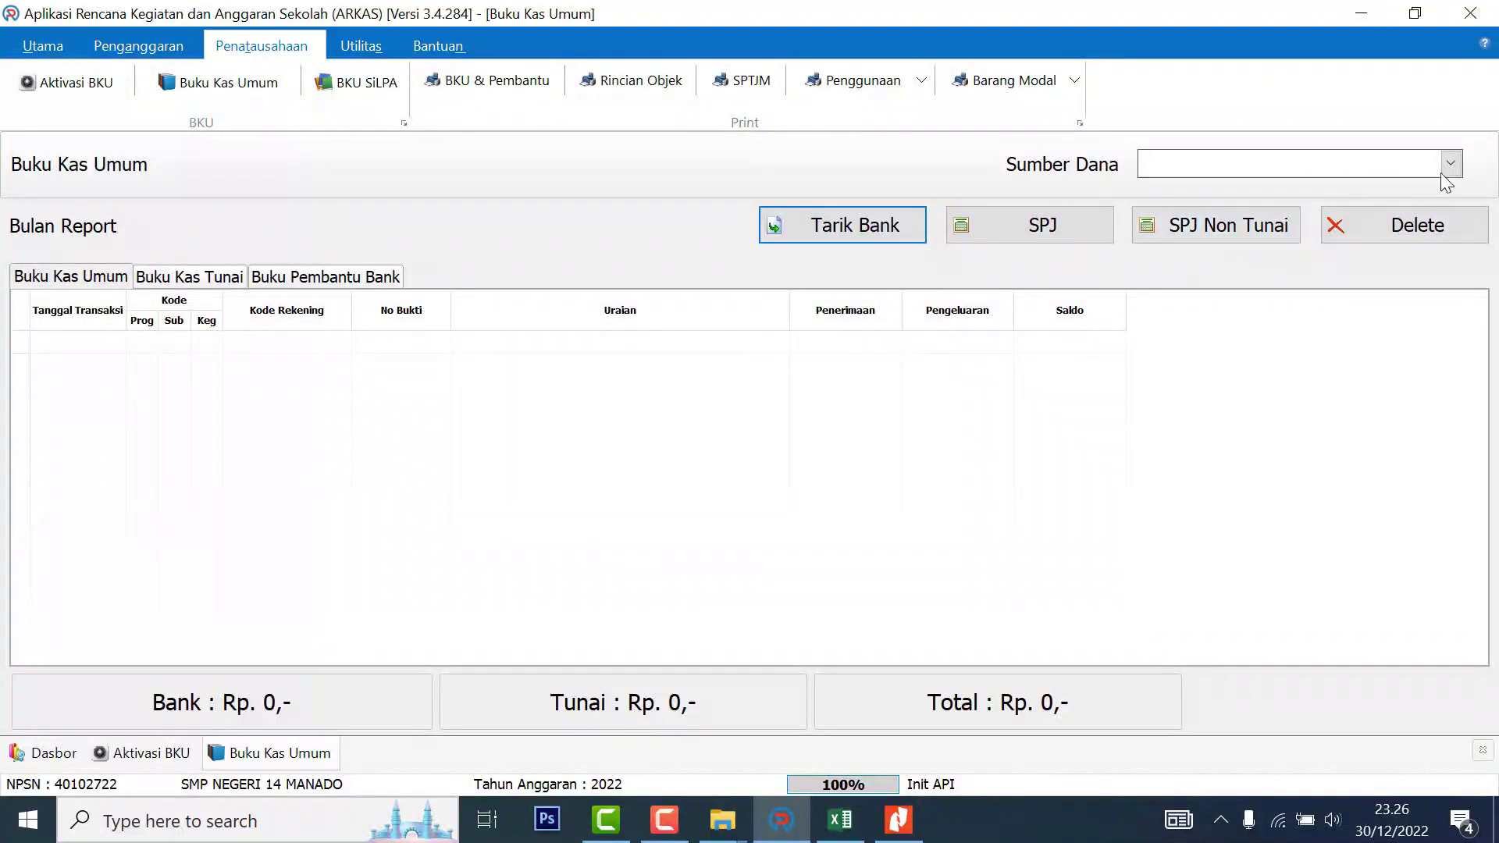
left_click(1450, 163)
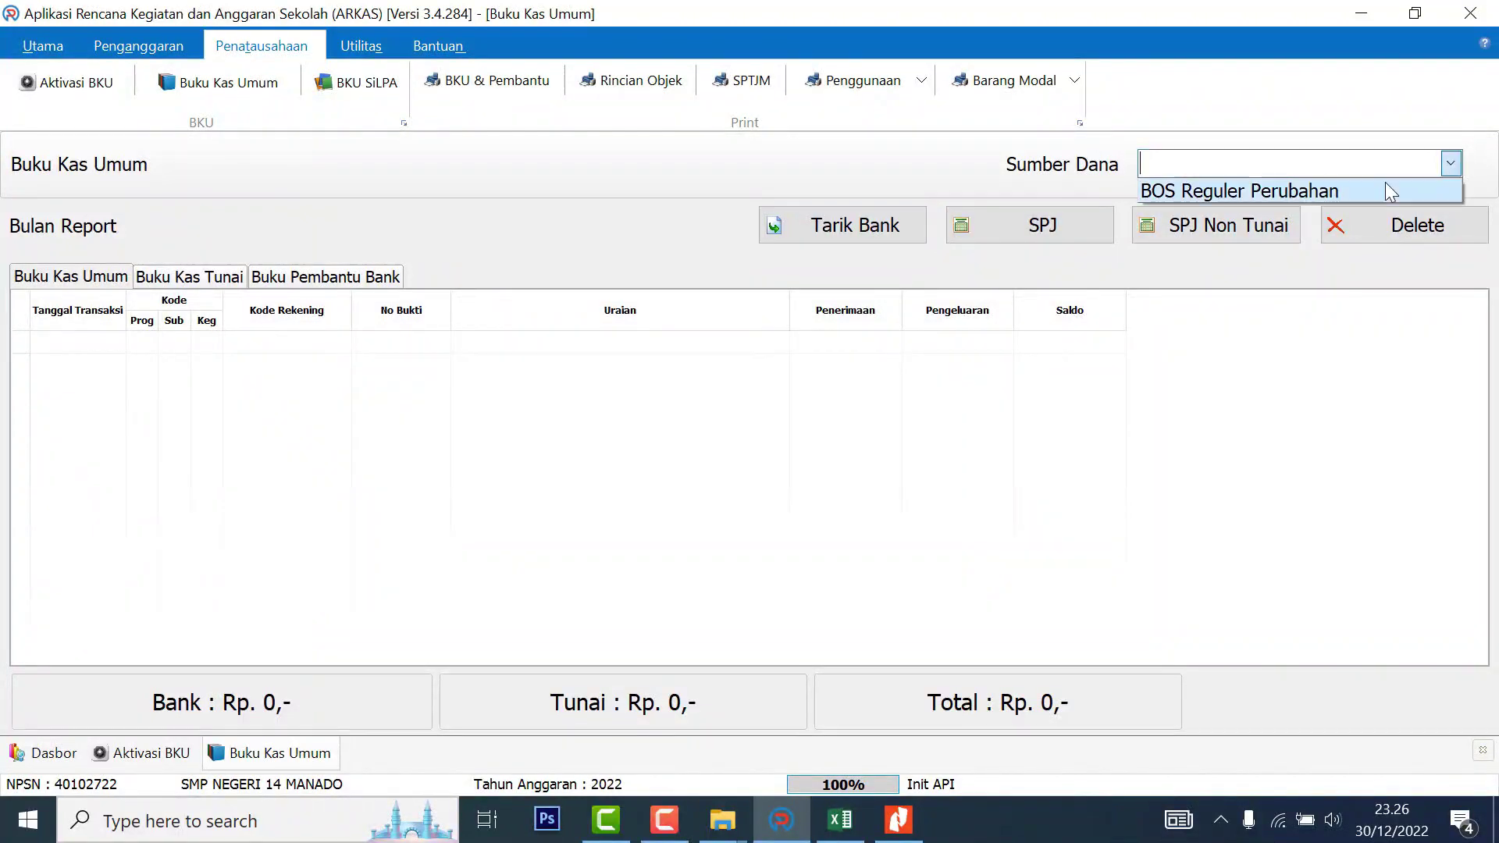
left_click(1277, 190)
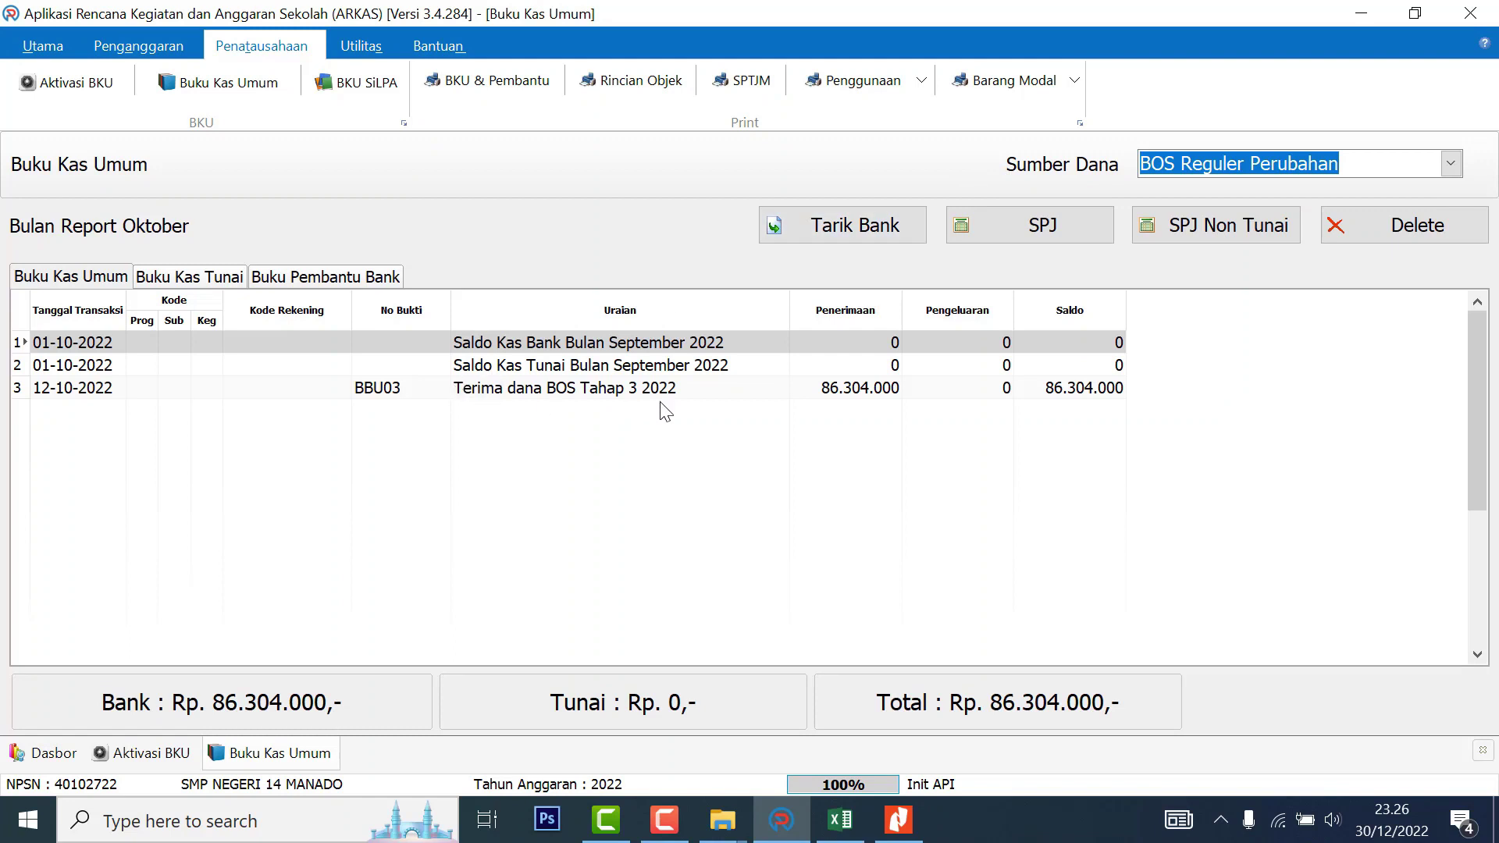
left_click(866, 392)
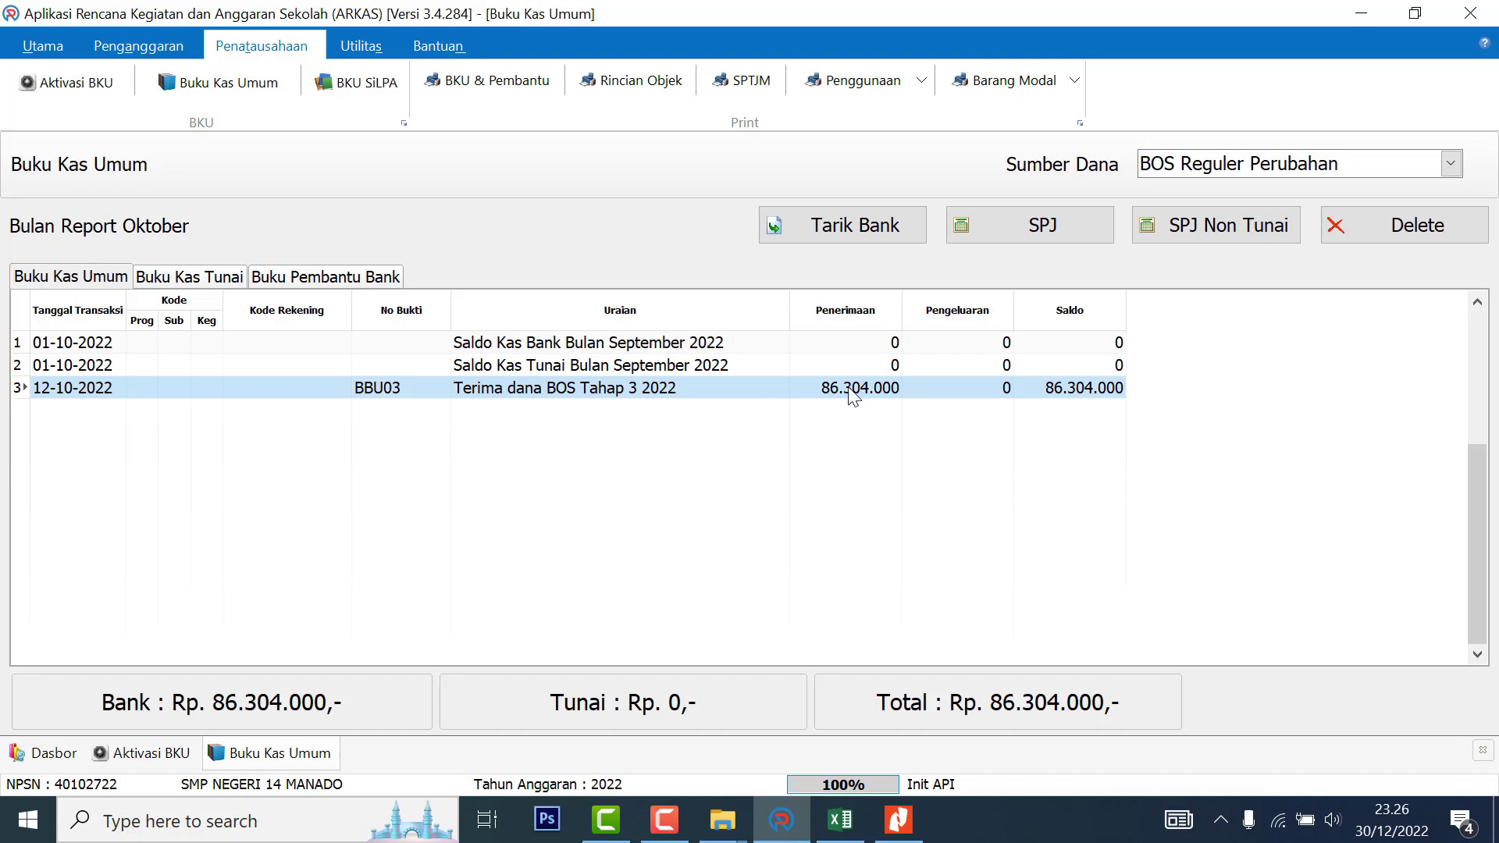
left_click(919, 824)
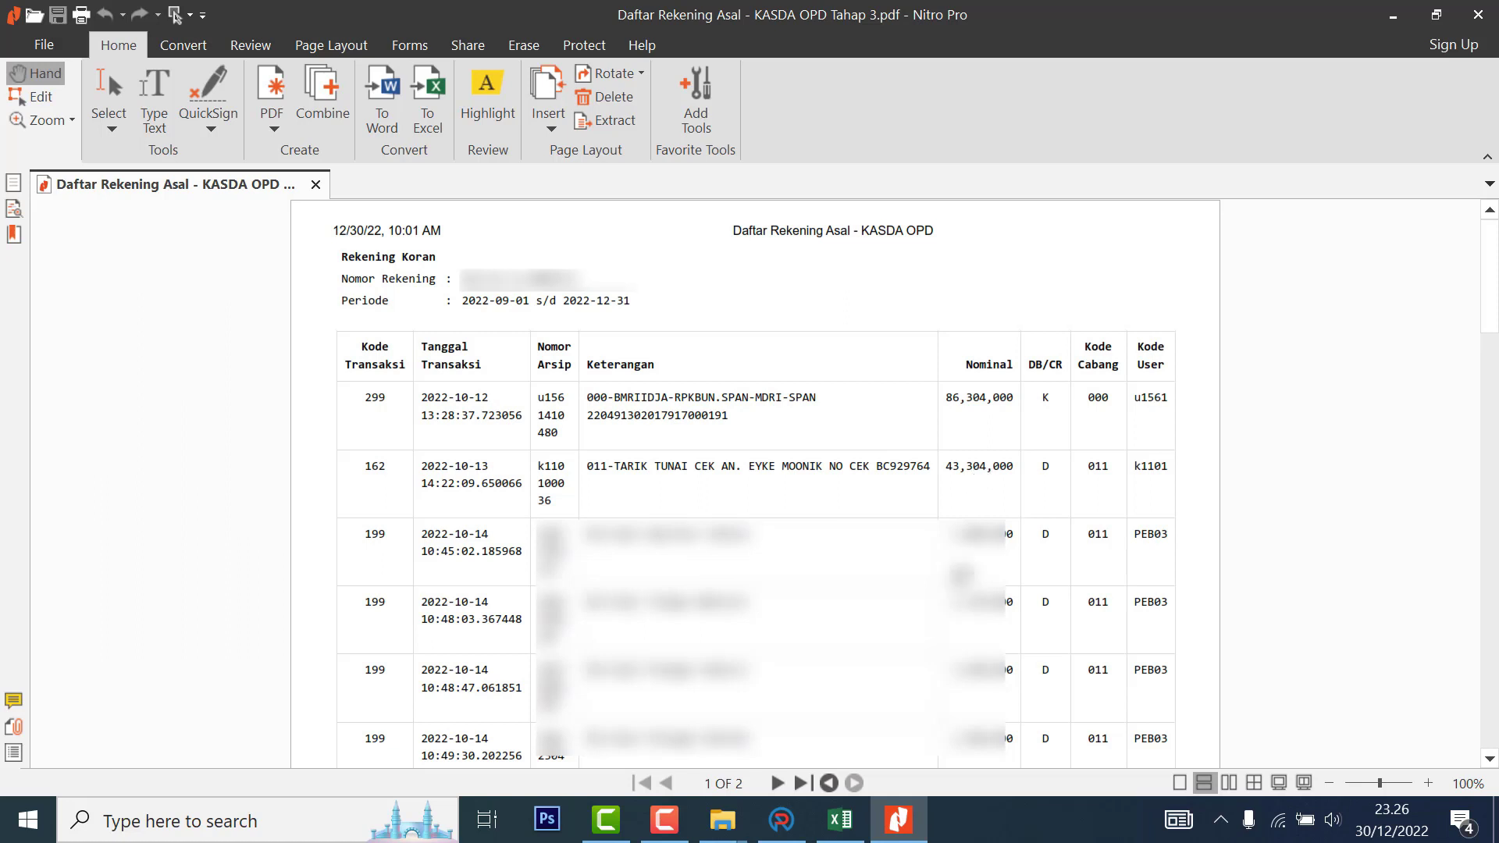
Return to the ARKAS cash book and start a Tarik Tunai bank withdrawal entry
left_click(834, 821)
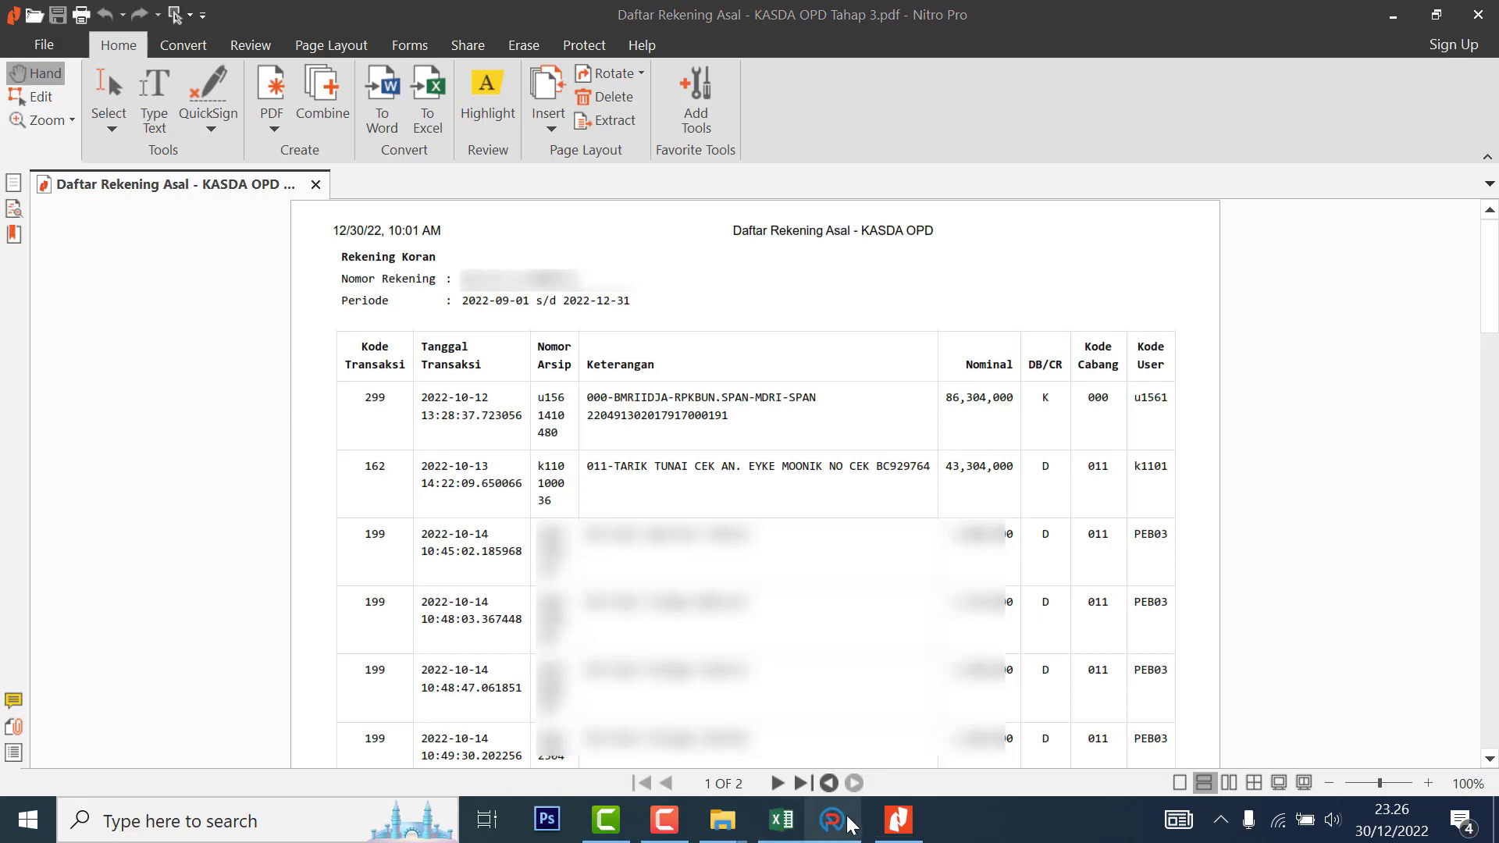
left_click(834, 821)
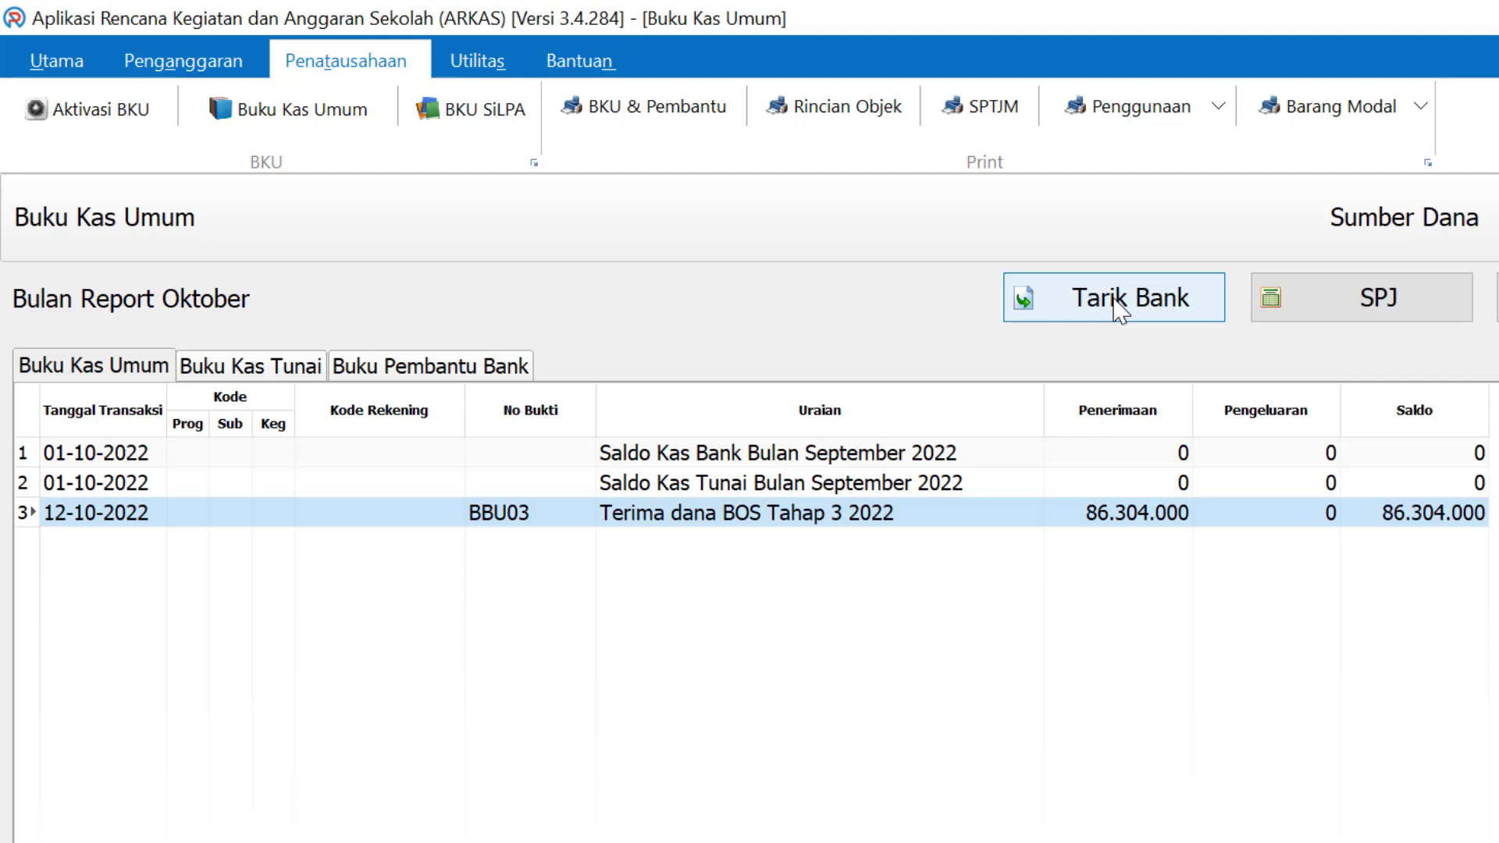
left_click(1116, 303)
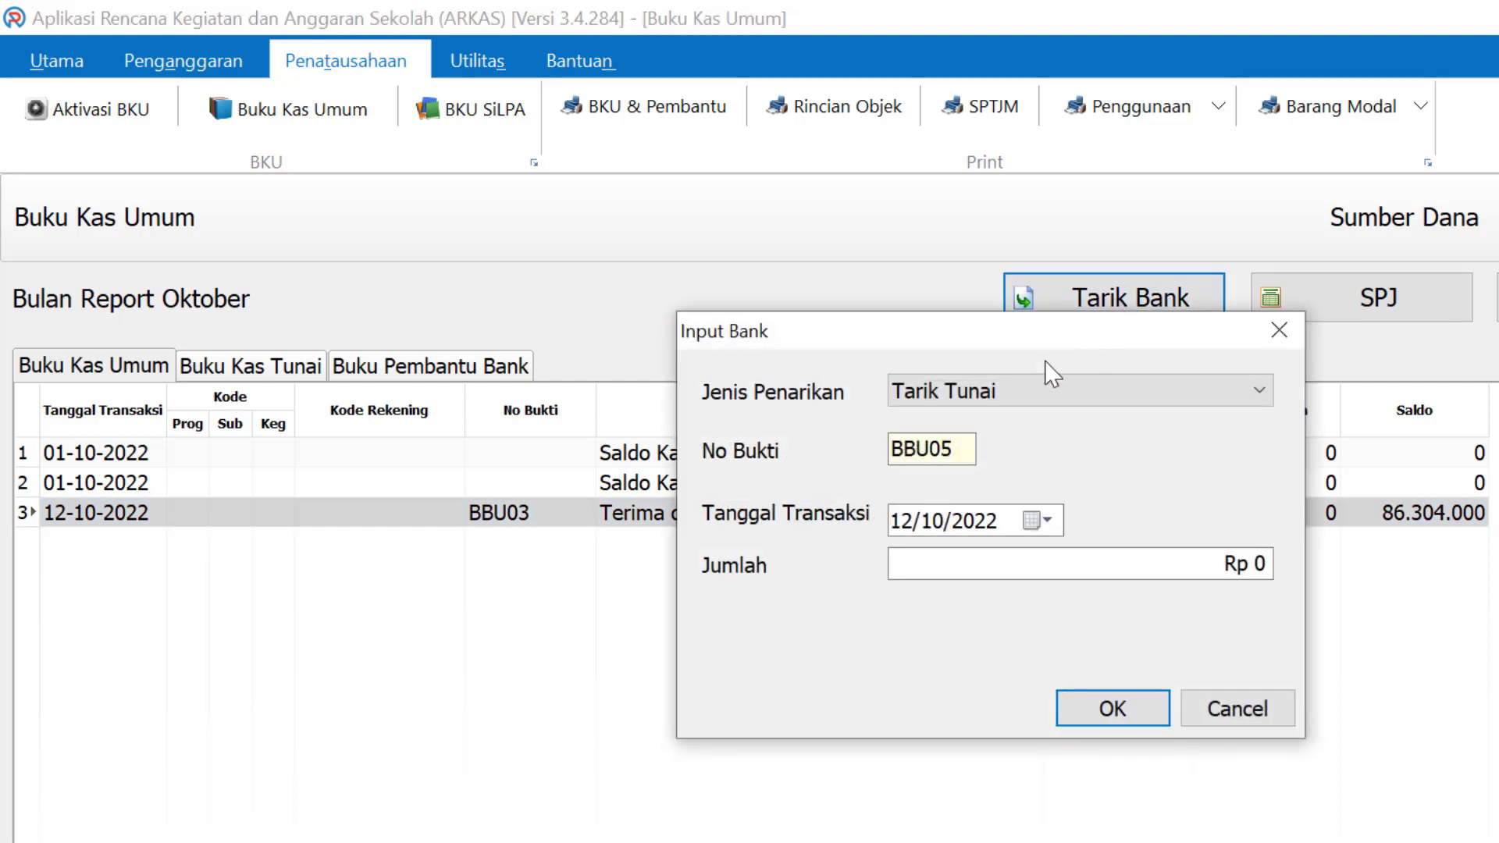
Record a 13/10/2022 cash withdrawal of Rp 43.304.000, accepting the unbalance warning
left_click(1042, 521)
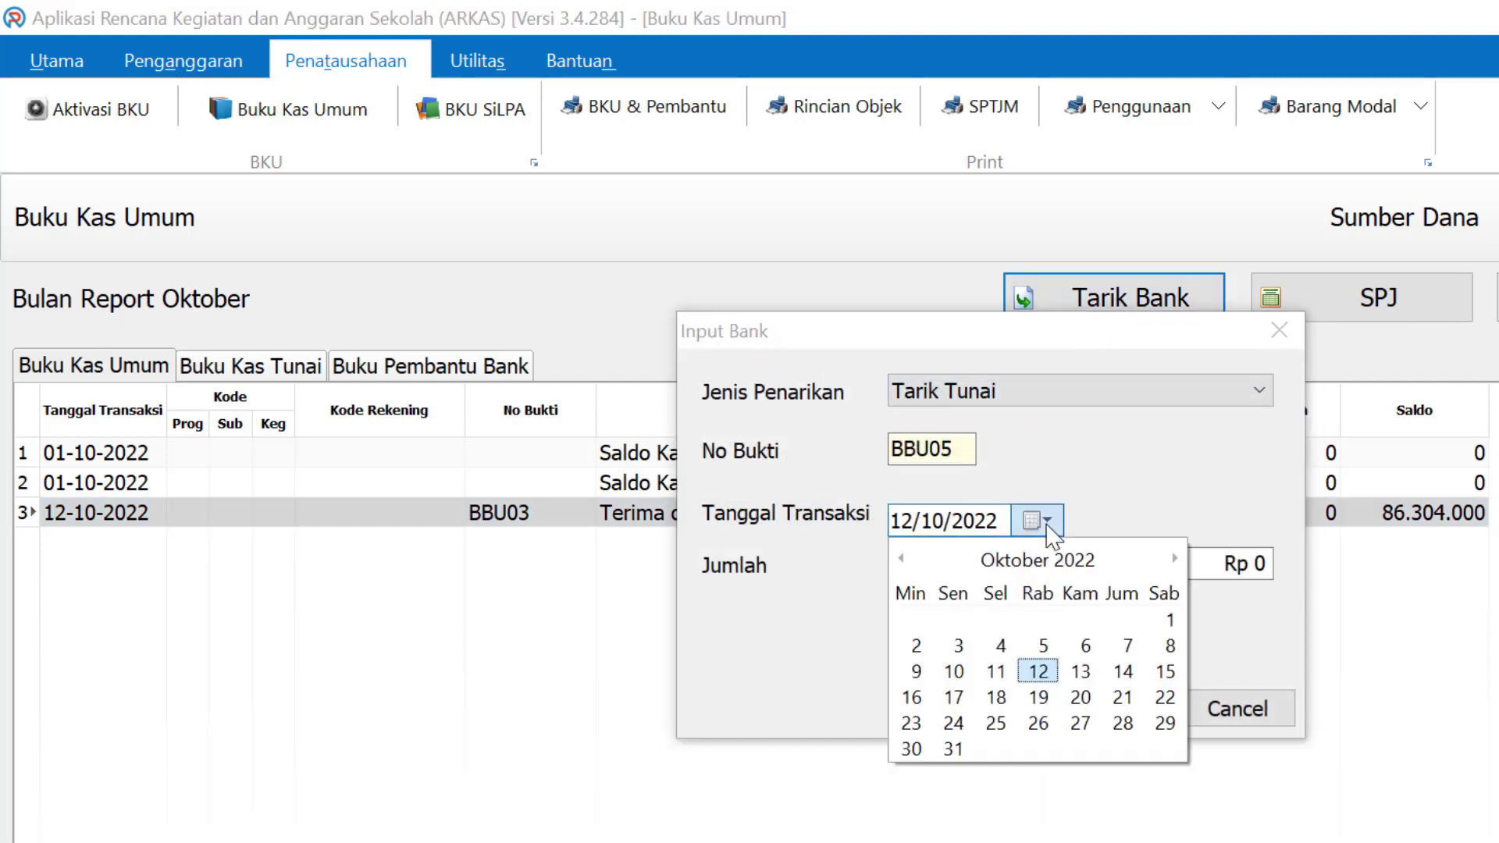
left_click(1084, 671)
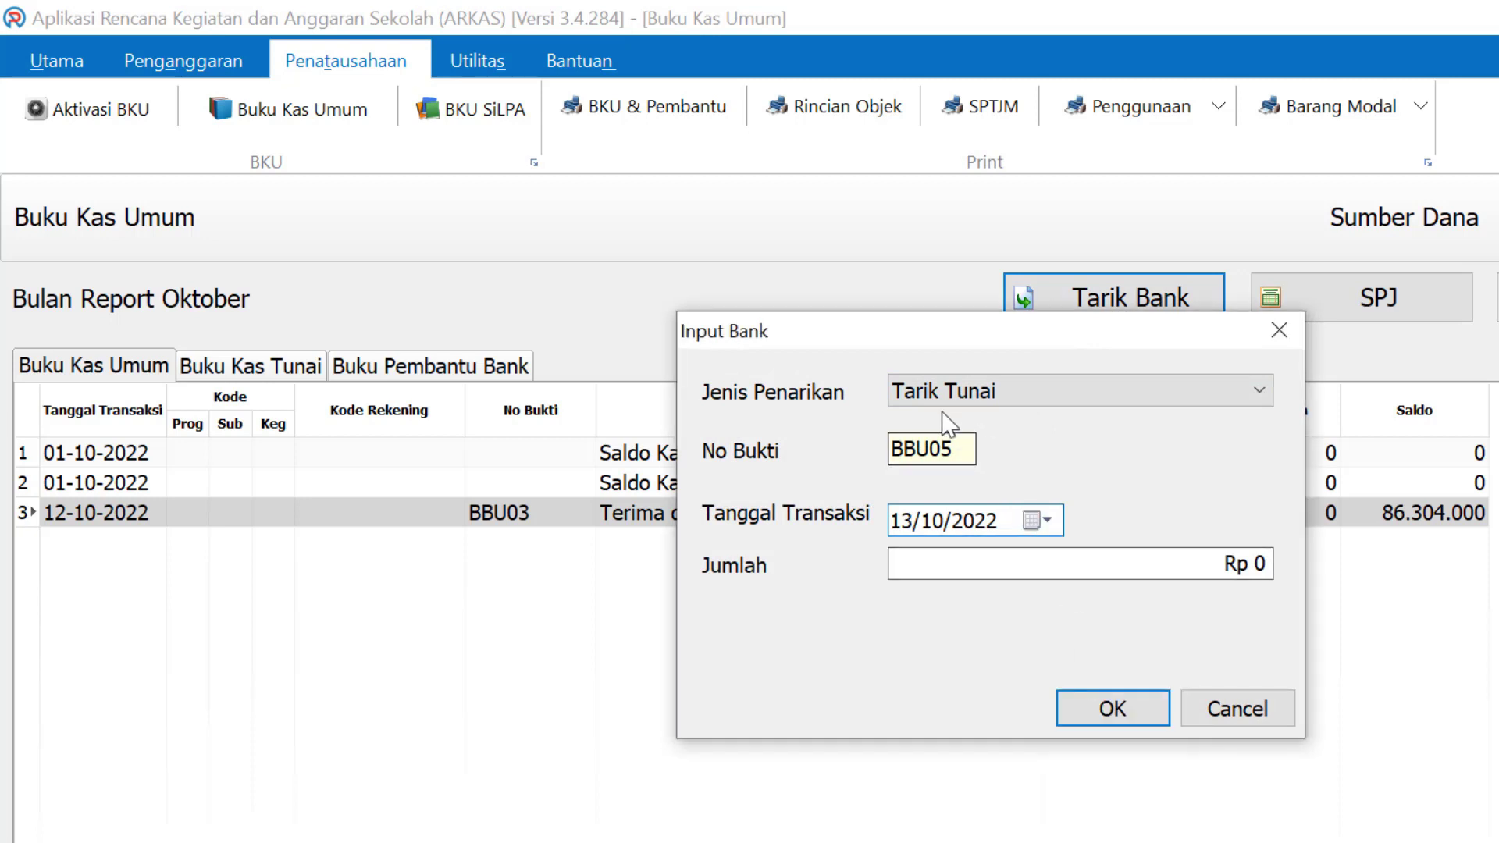
left_click(992, 567)
type("44")
key("BackSpace")
key("BackSpace")
type("43")
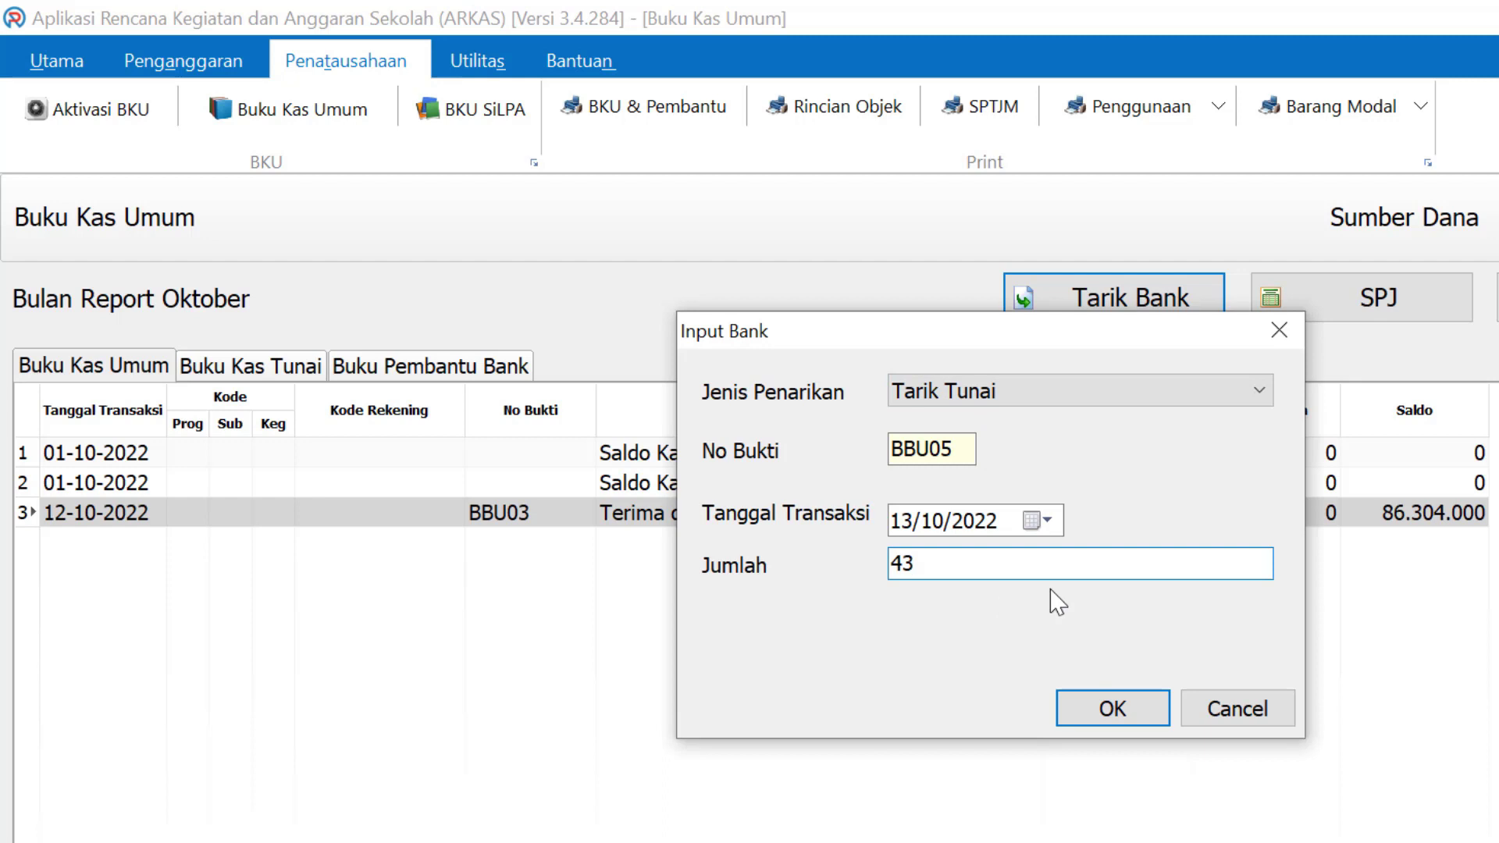
type("304000")
left_click(1137, 712)
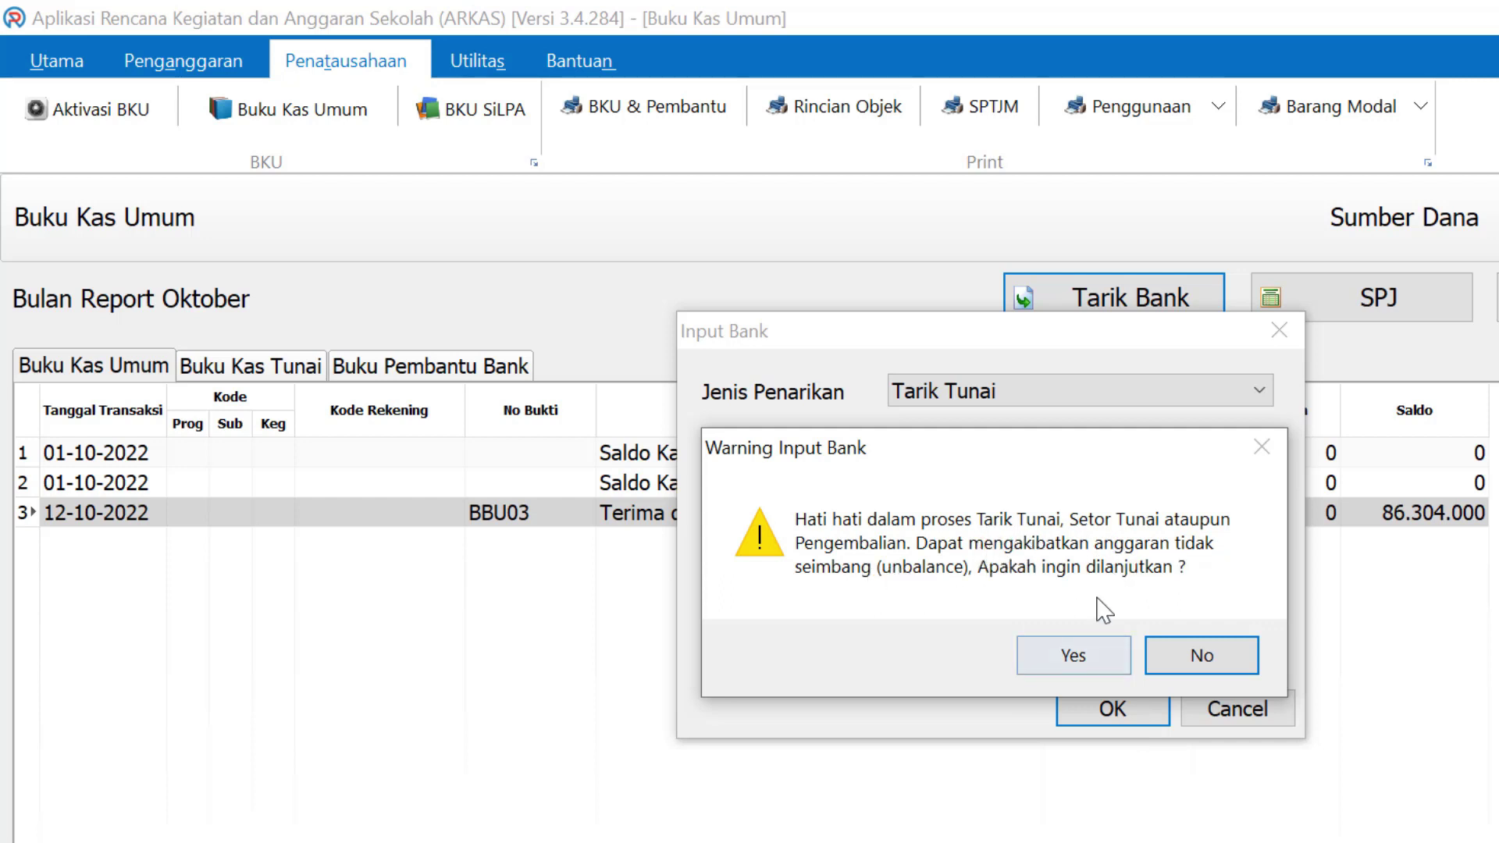
left_click(1058, 658)
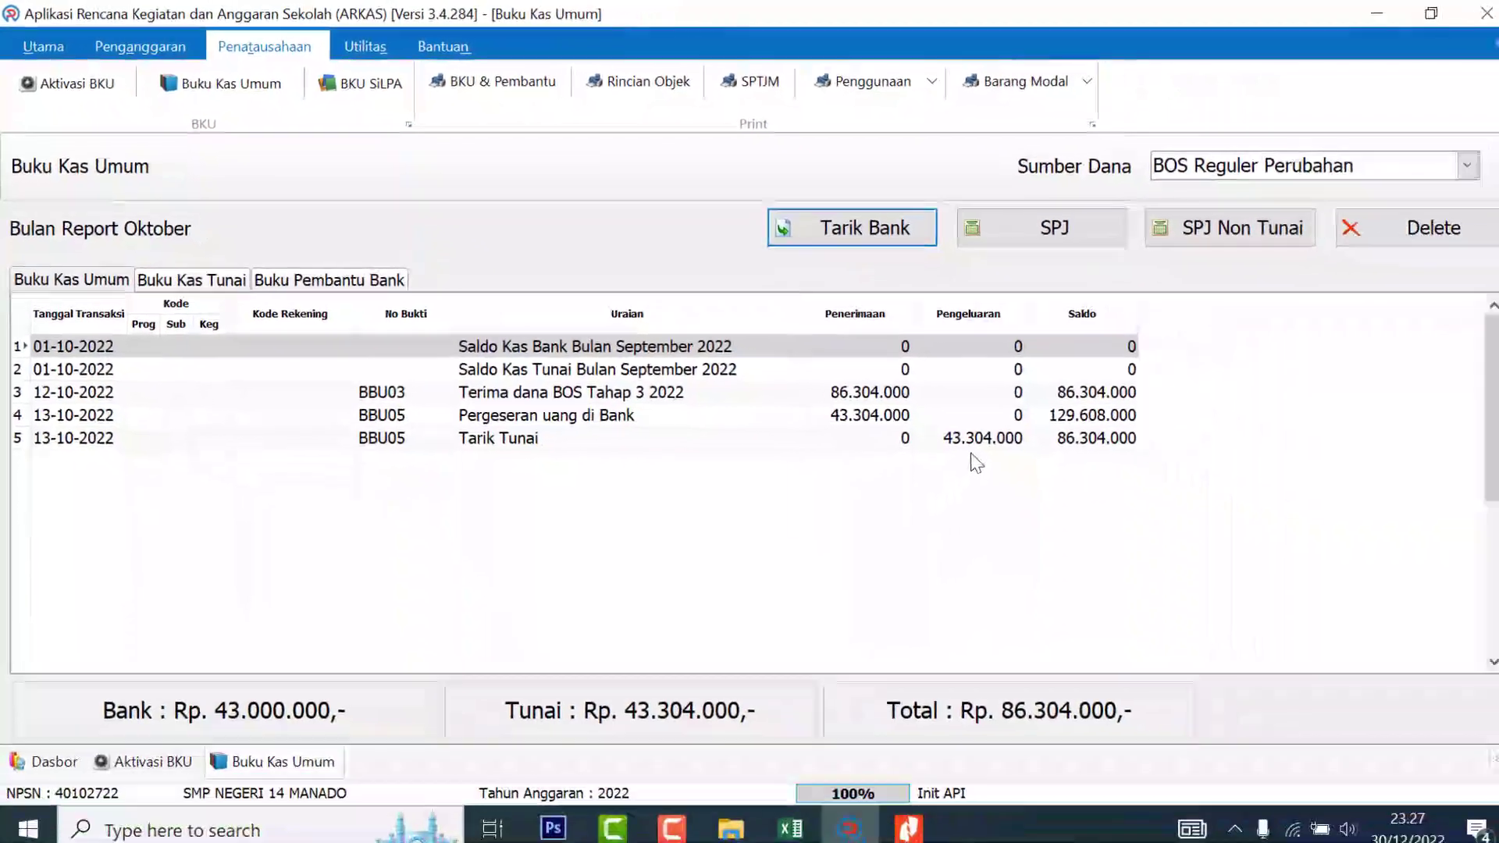
left_click(1277, 580)
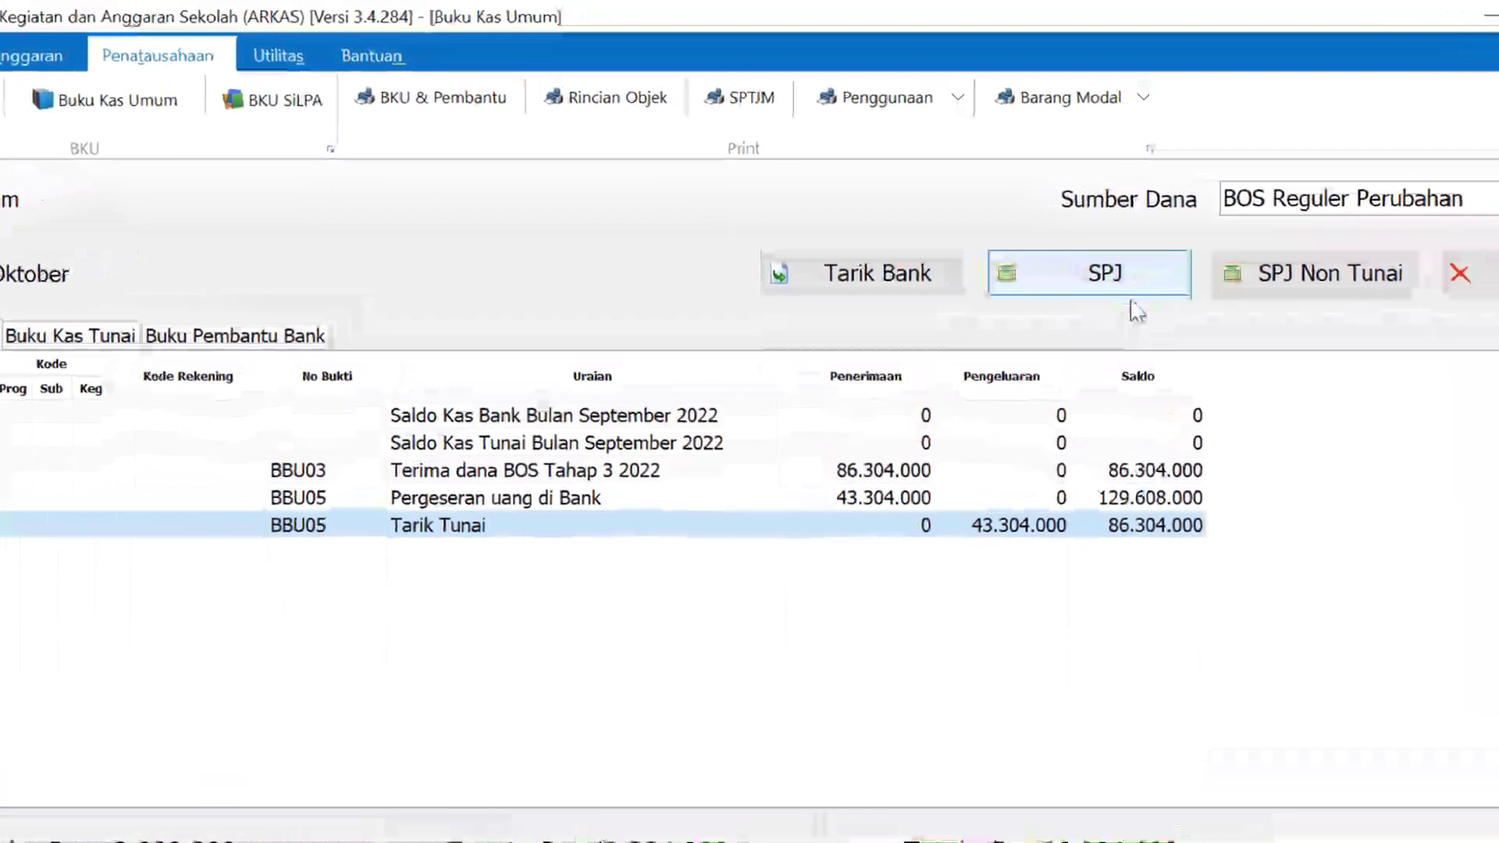
Start spending entry BPU129 dated 13/10/2022 on Belanja Tagihan Listrik and look up its activity
left_click(1161, 277)
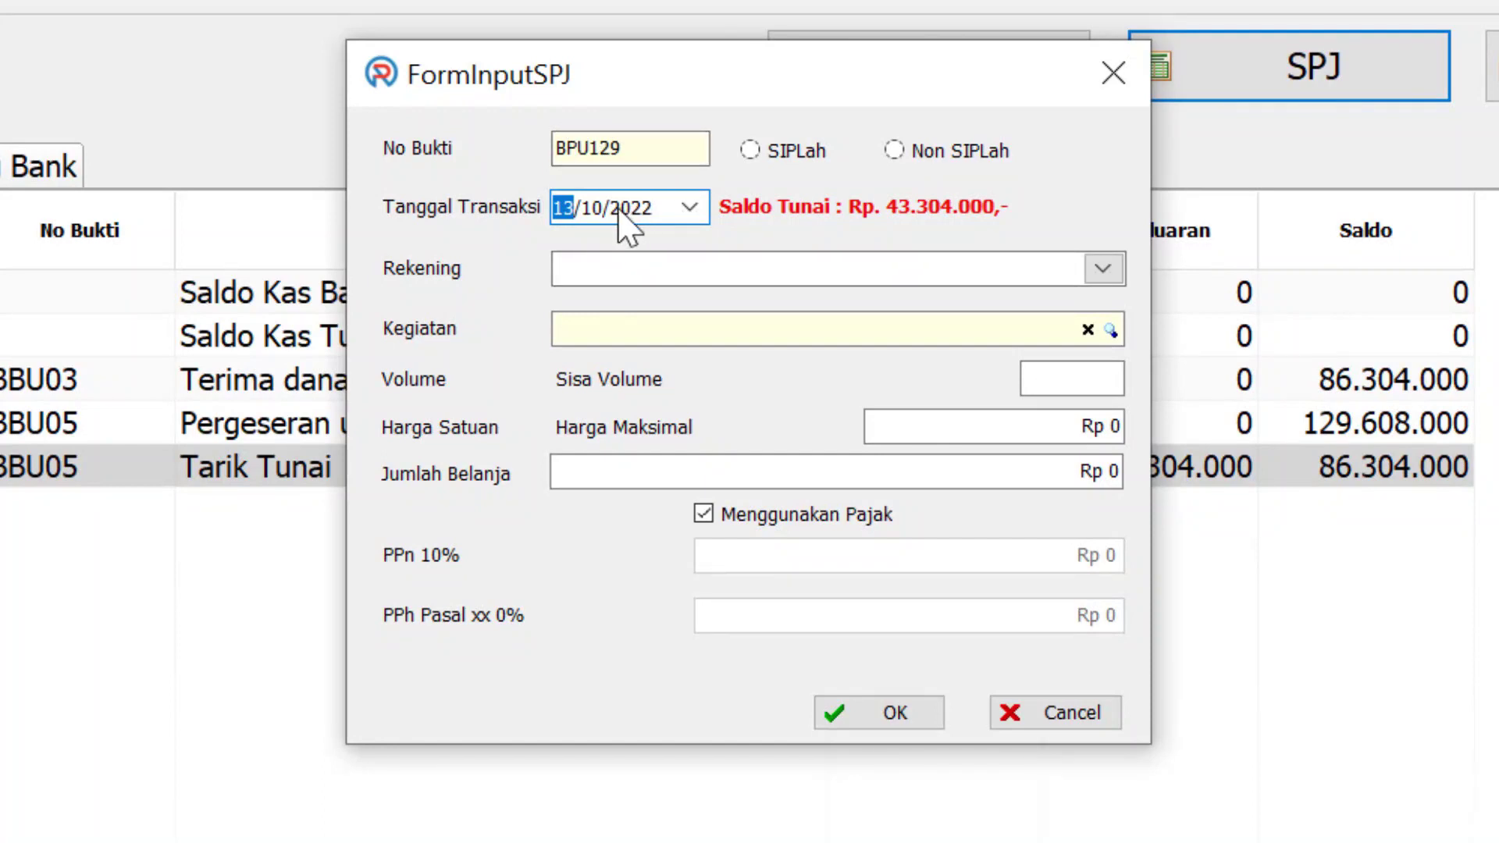
left_click(690, 207)
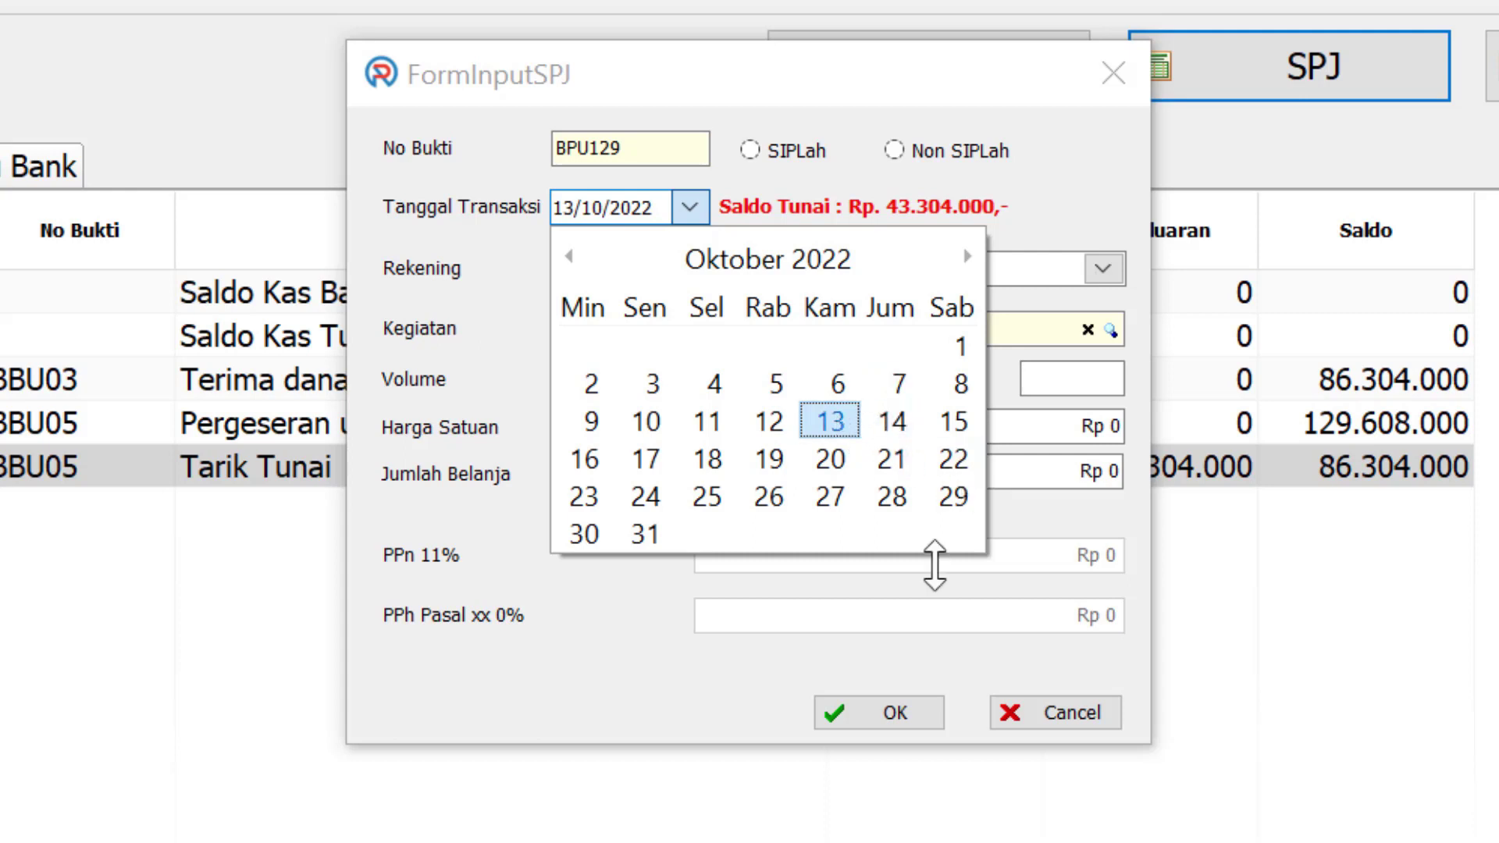
left_click(844, 420)
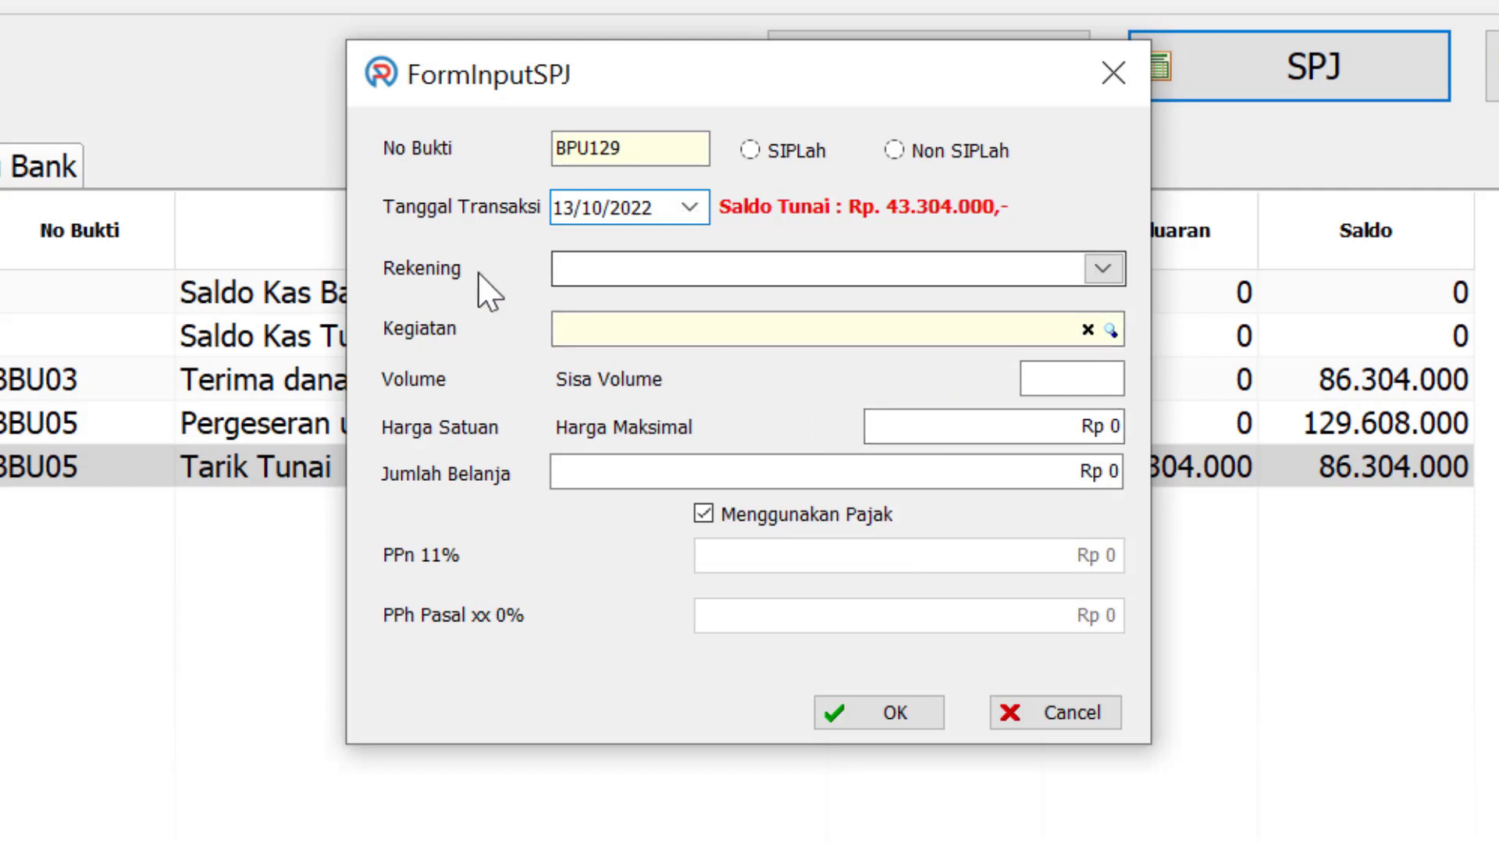
left_click(1109, 272)
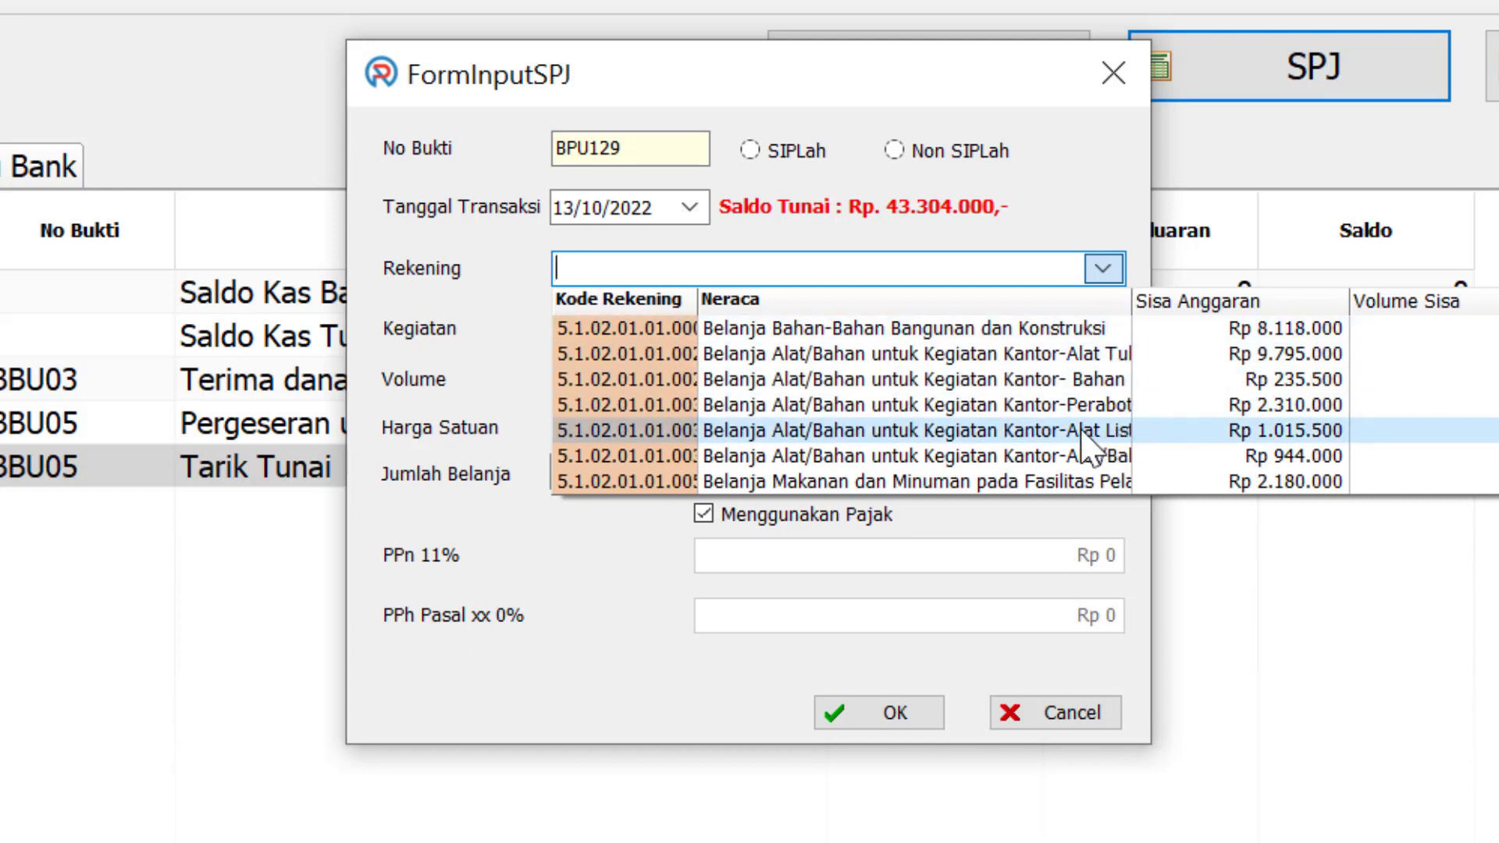
scroll(1062, 438, "down", 1)
scroll(1068, 451, "down", 5)
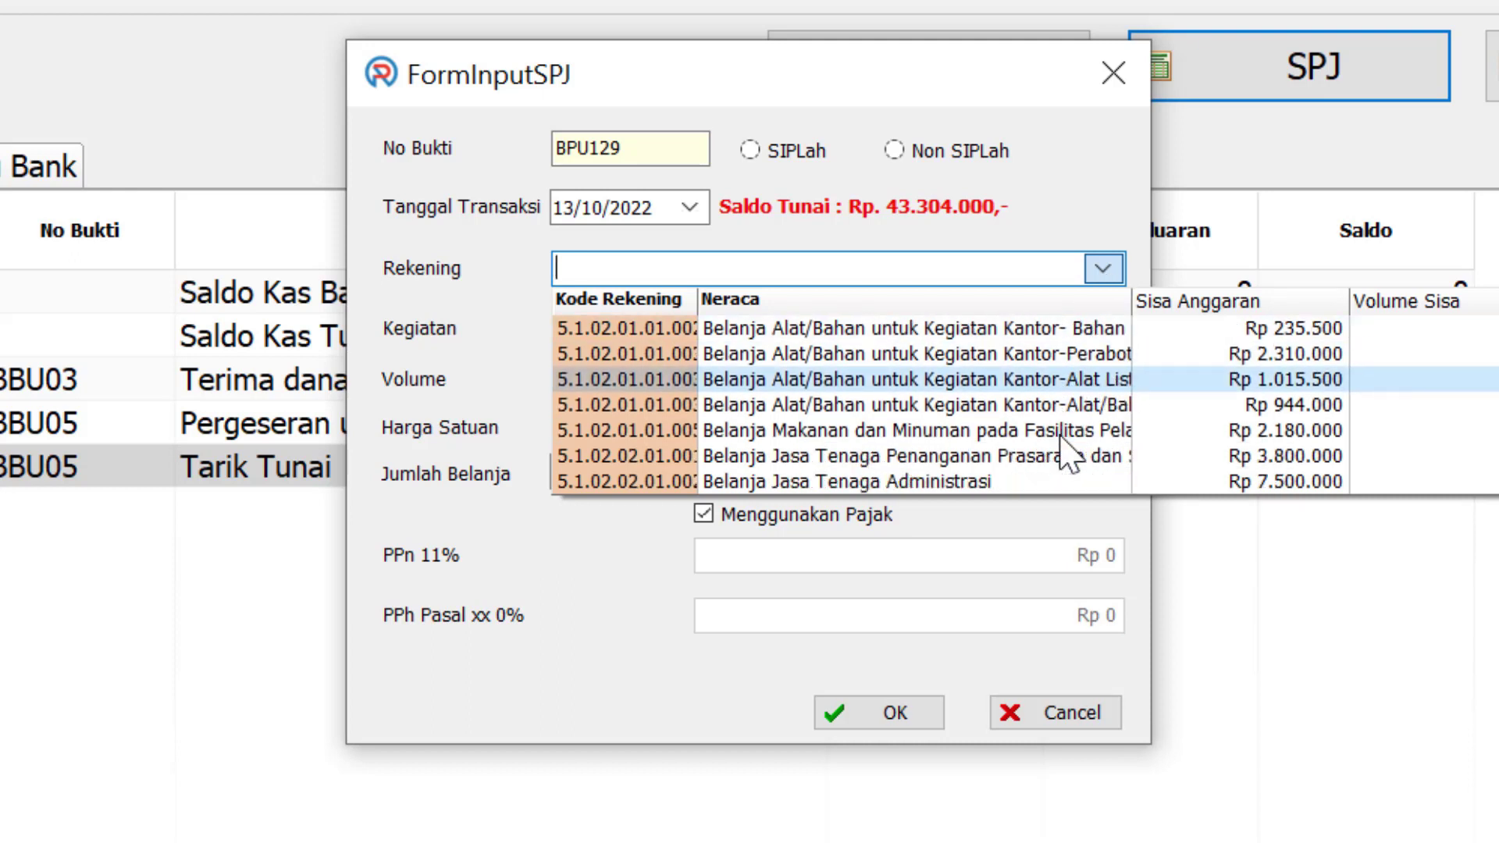
scroll(1070, 453, "down", 1)
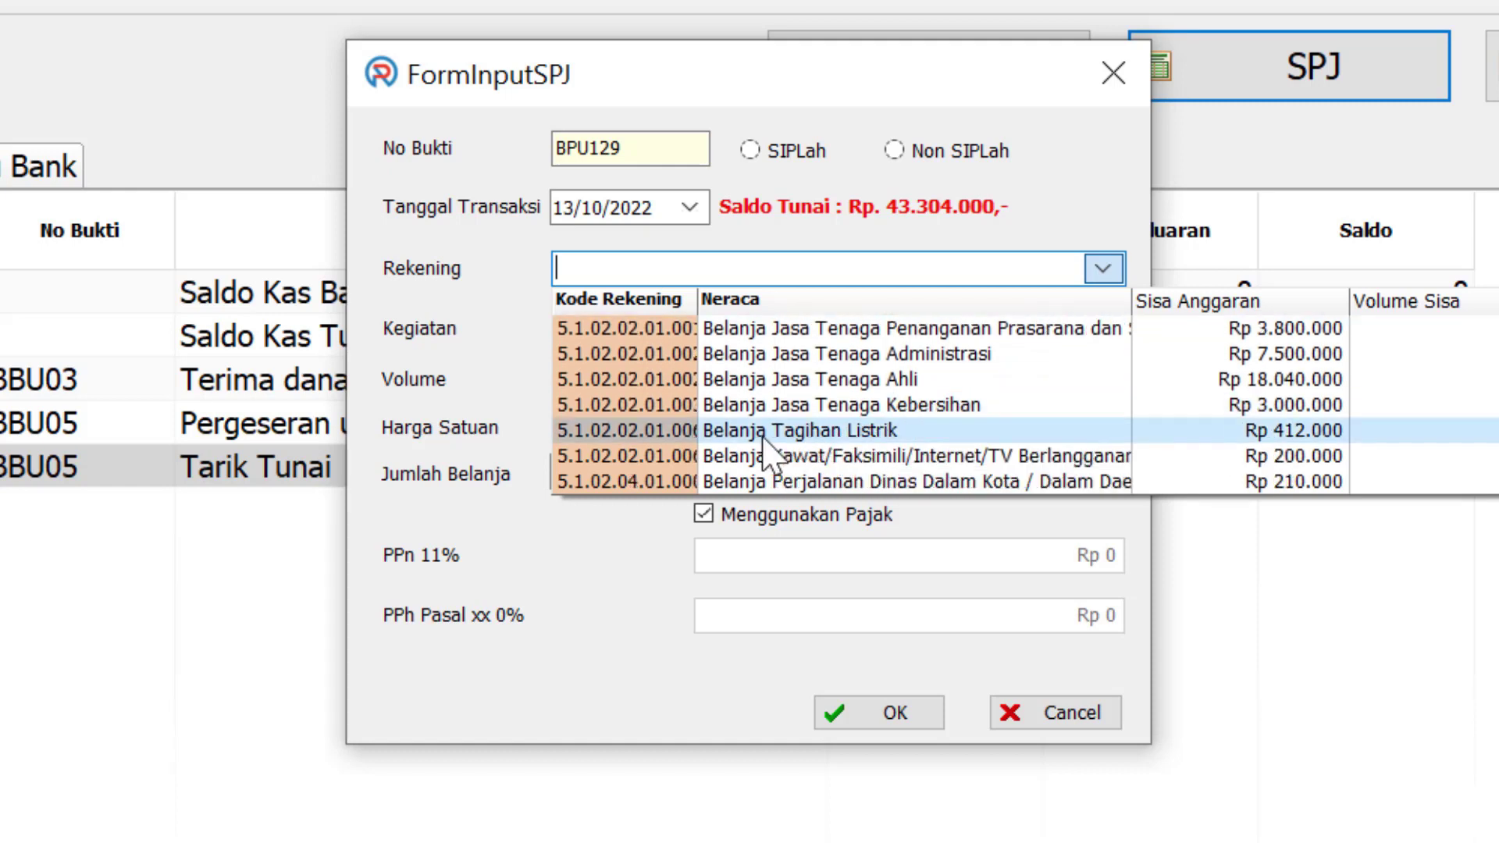
left_click(890, 431)
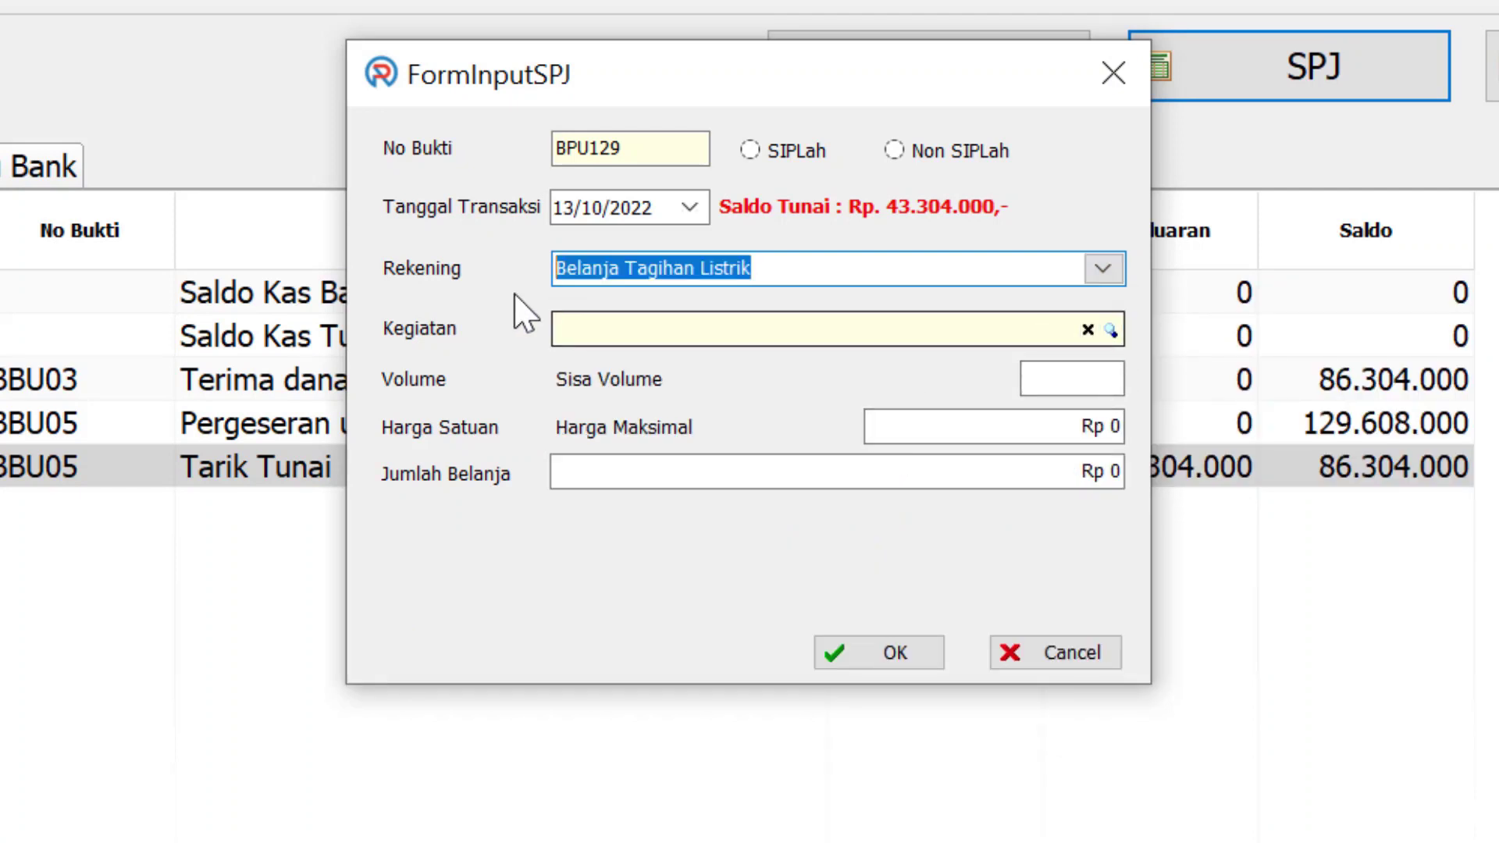
left_click(1112, 330)
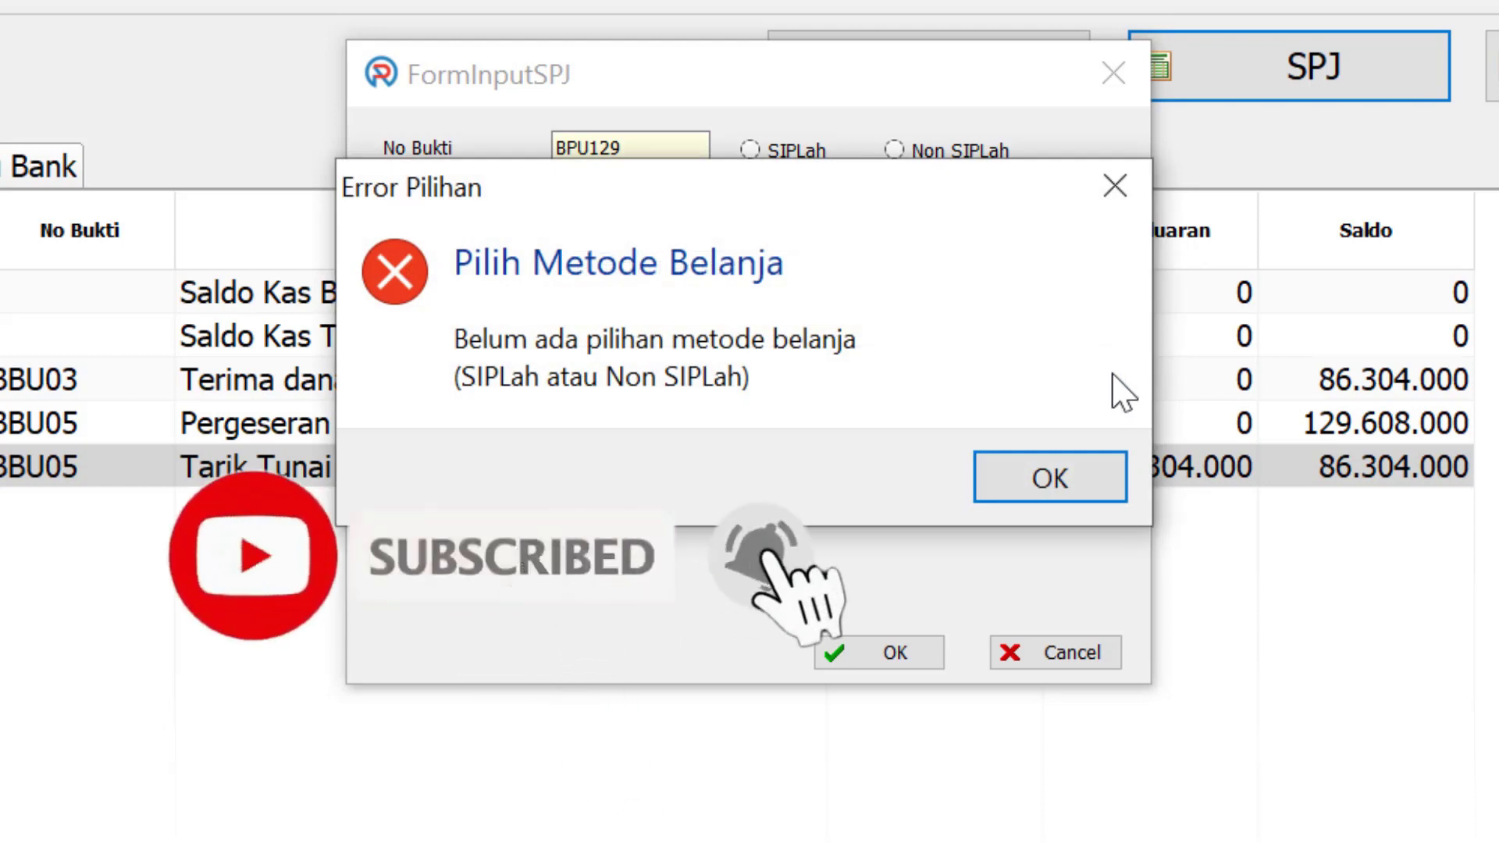
Record BPU129 Belanja Pulsa Listrik Prabayar as Non SIPLah, volume 1, at Rp 103.000
left_click(1100, 477)
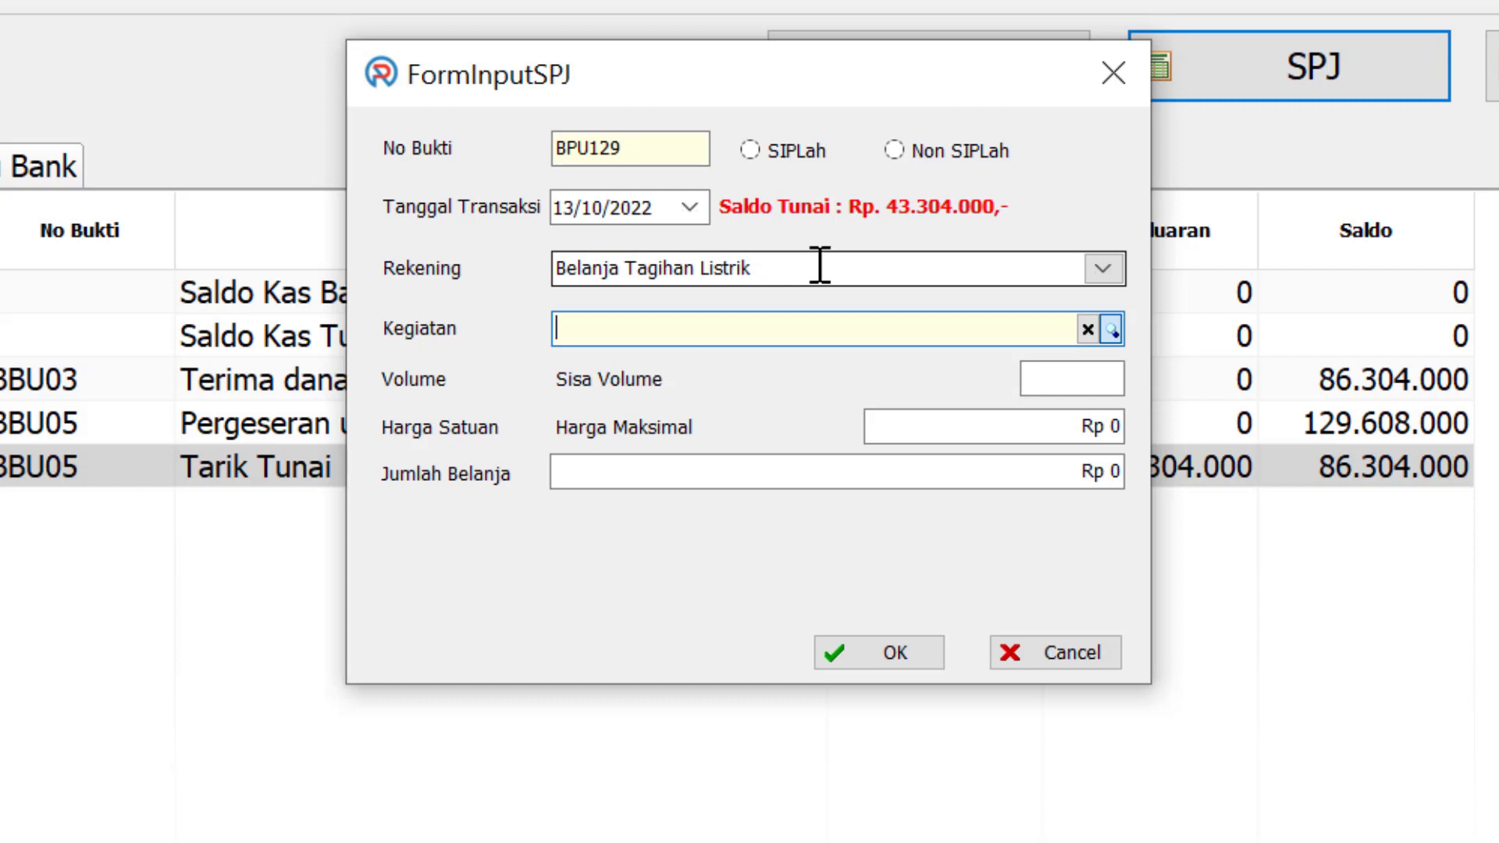
left_click(904, 154)
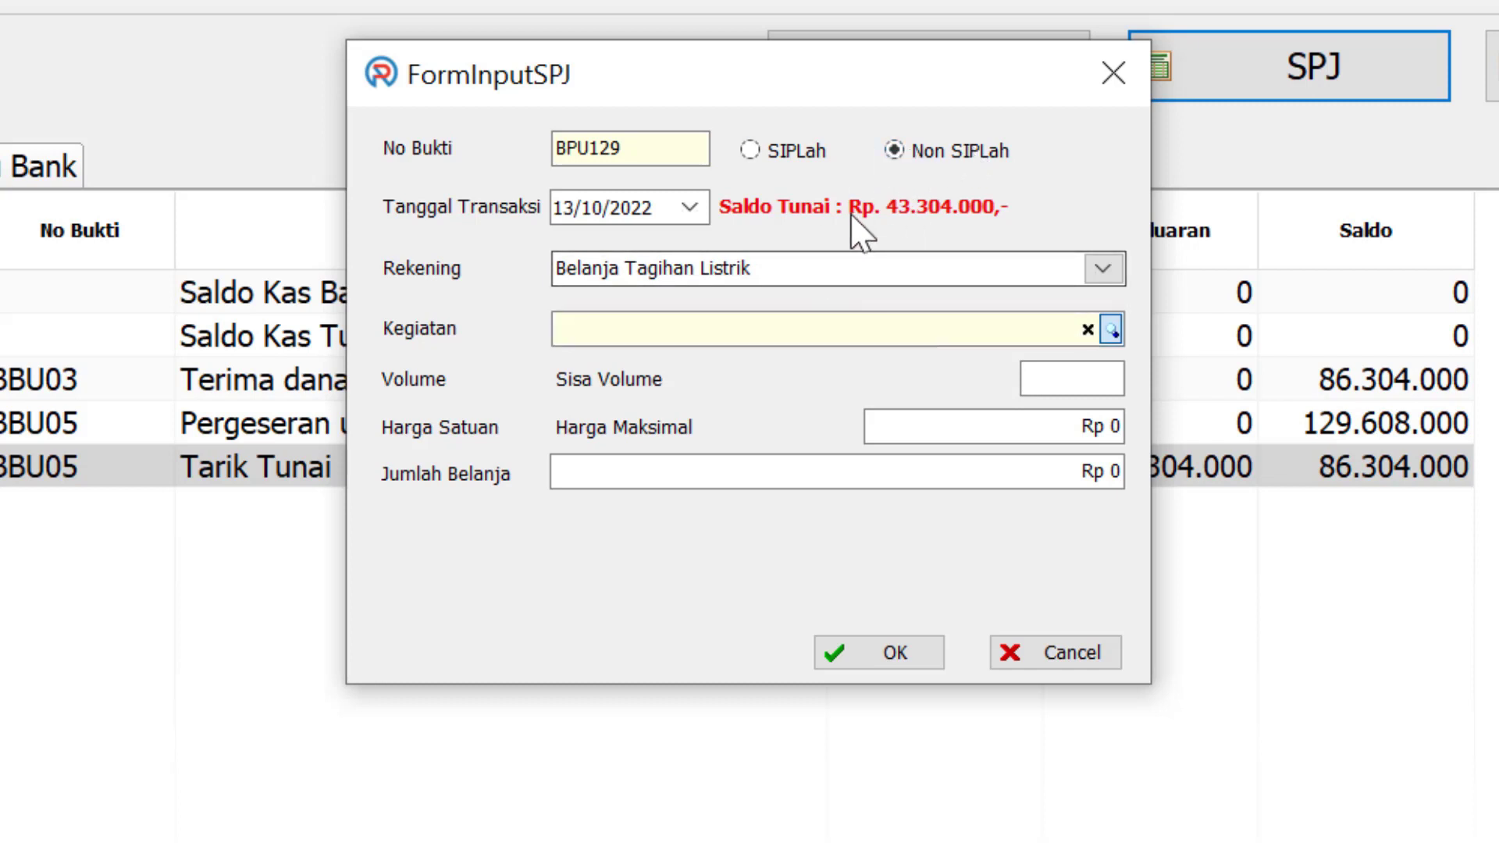
left_click(1111, 330)
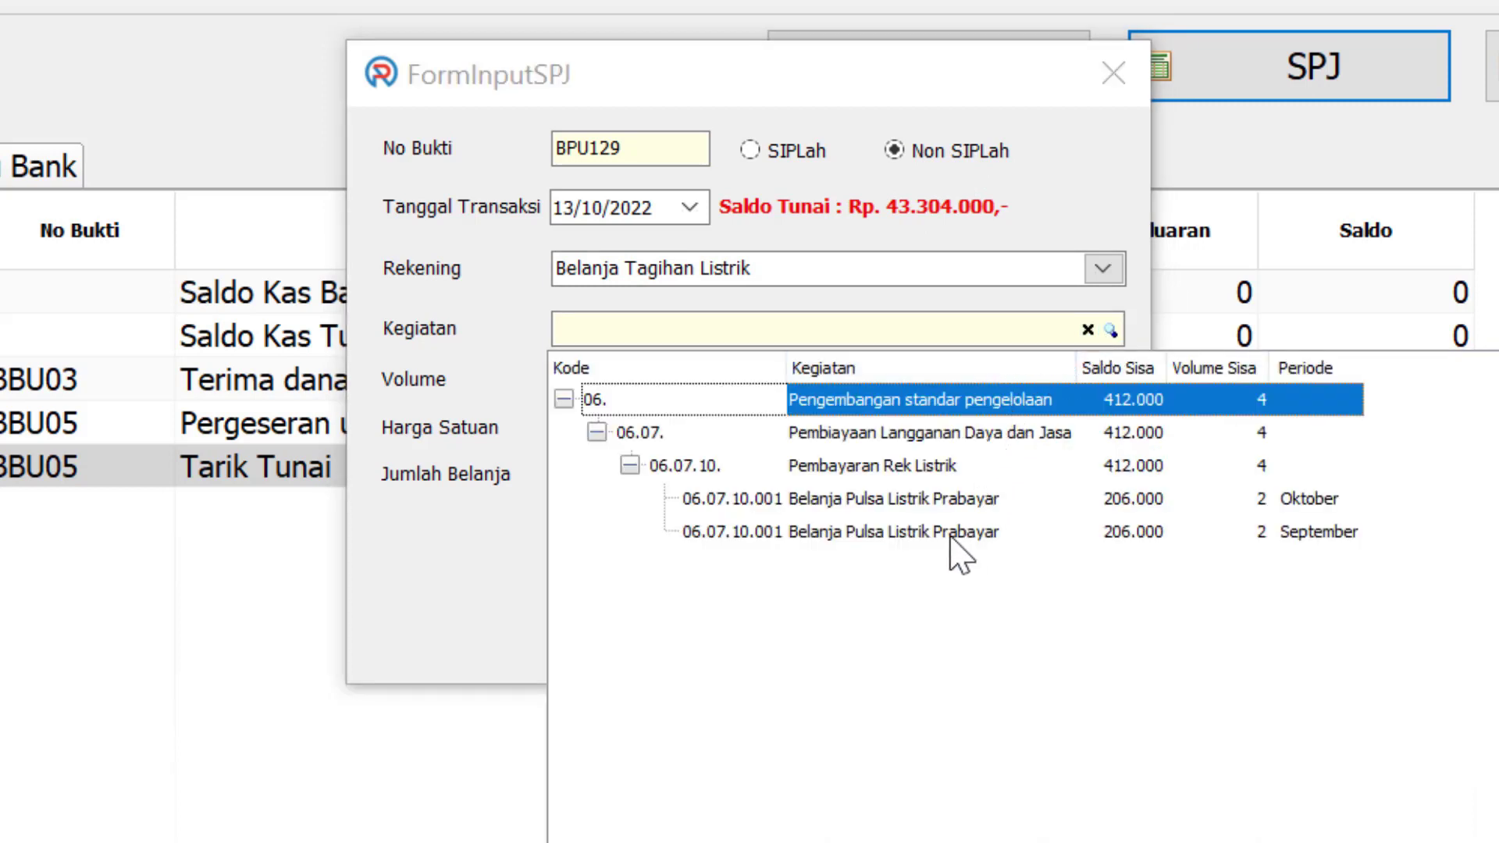
double_click(898, 534)
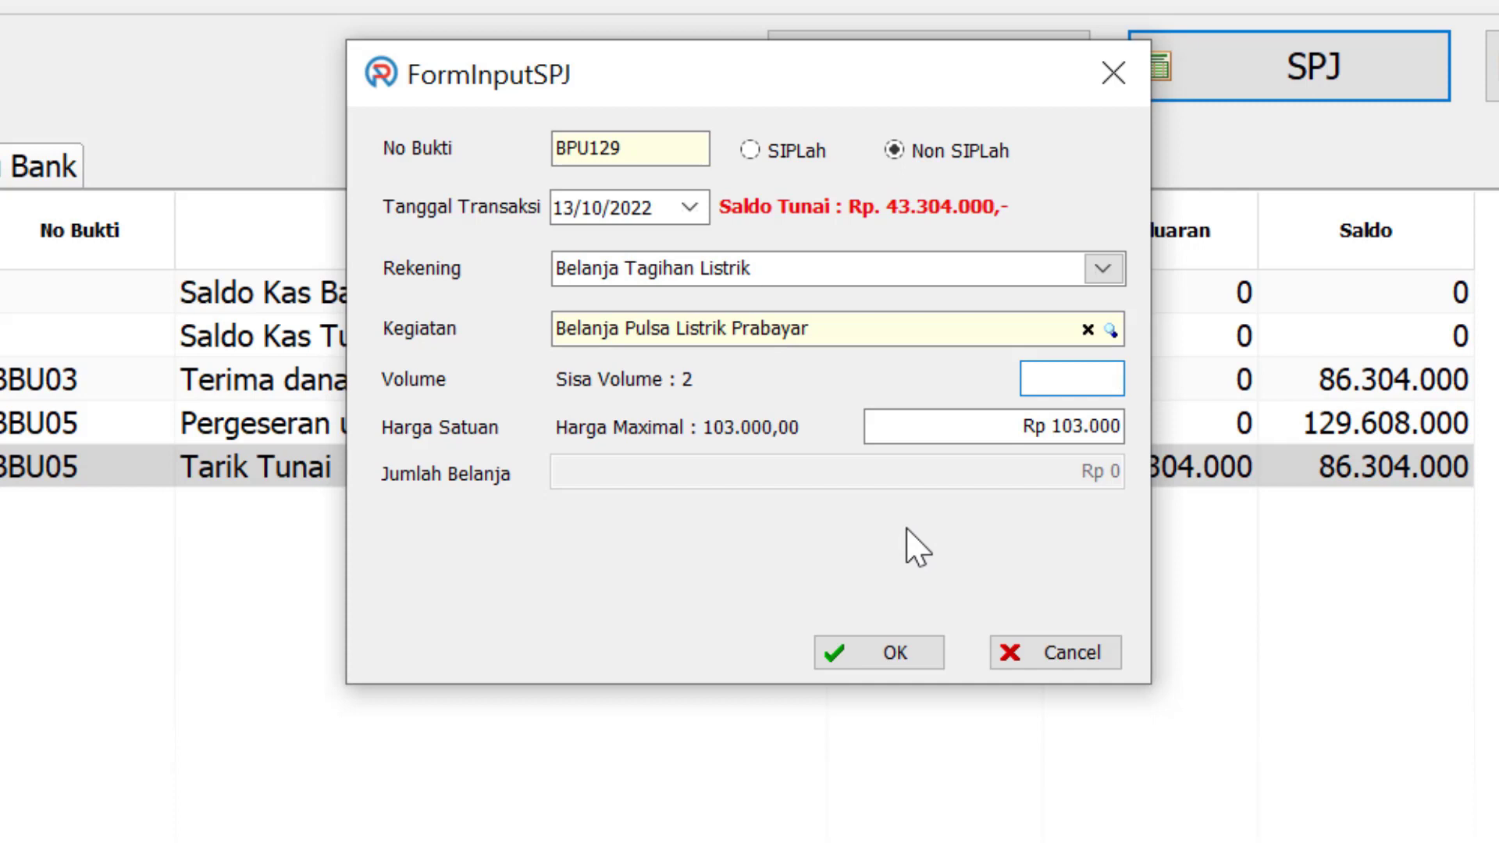
type("1")
left_click(896, 653)
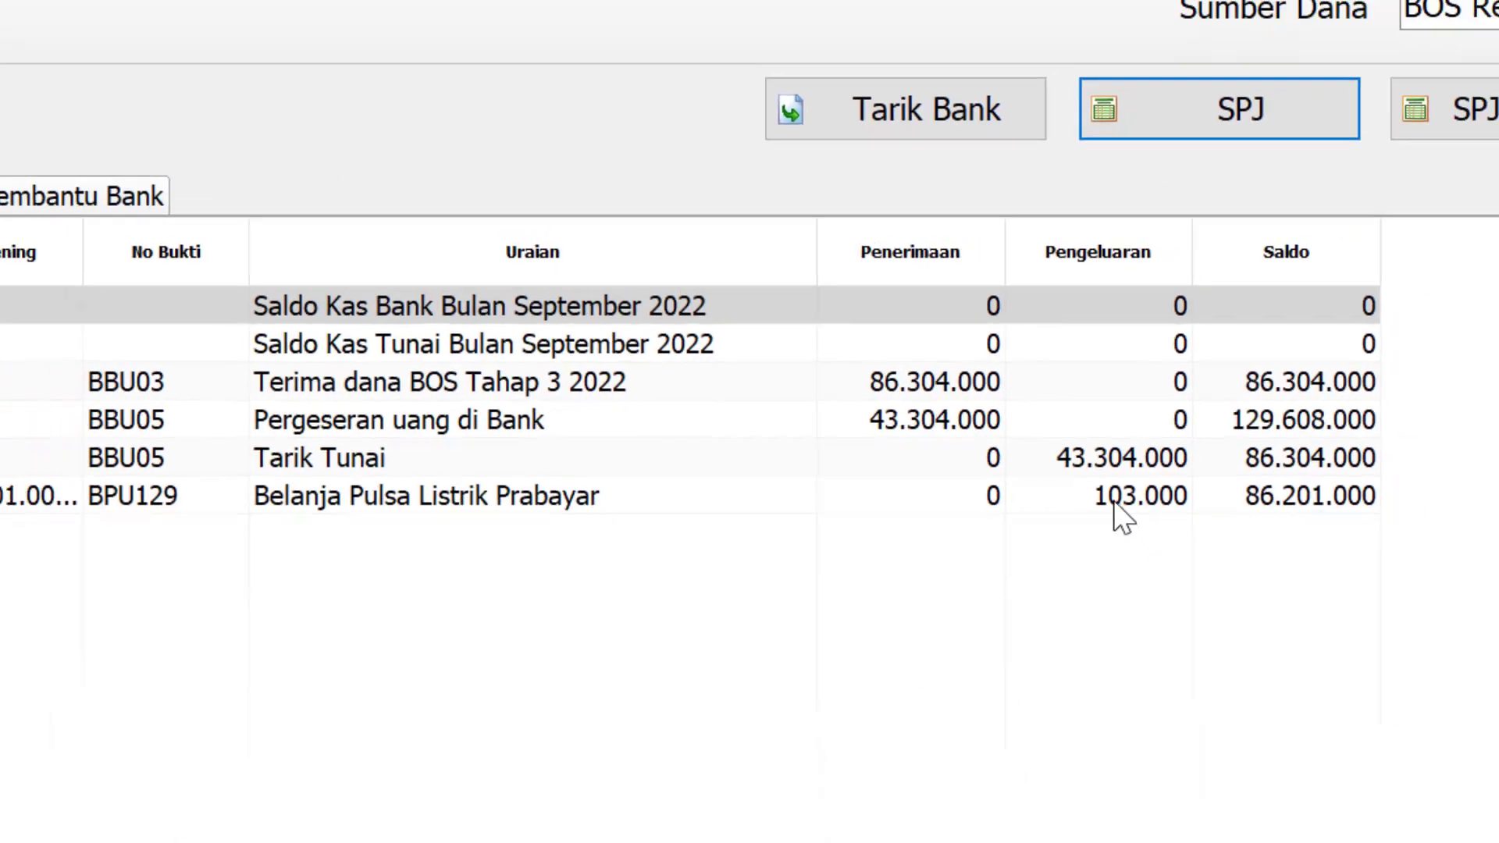
left_click(1114, 502)
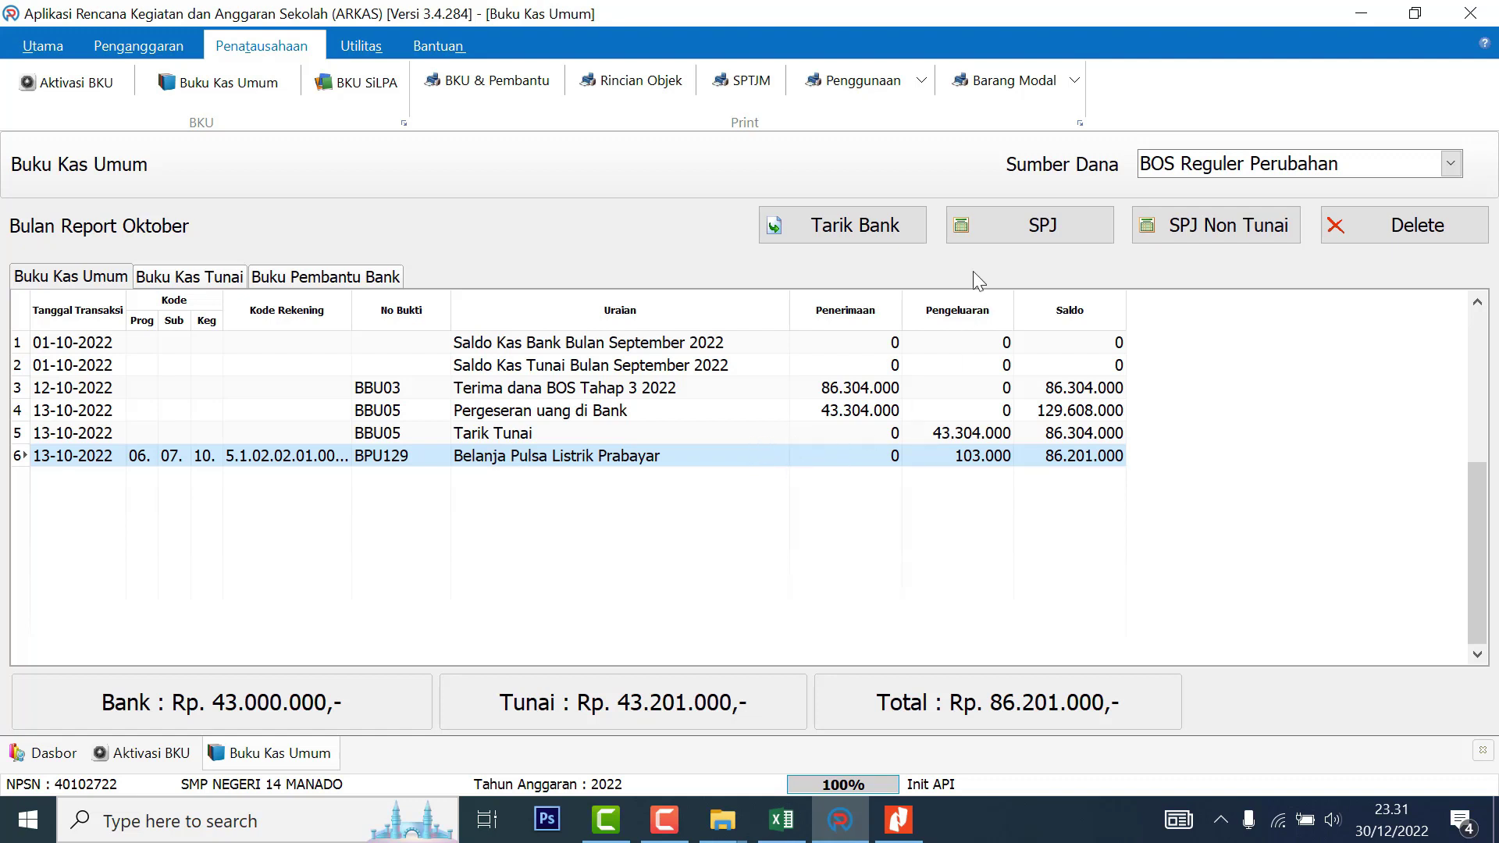
left_click(1019, 227)
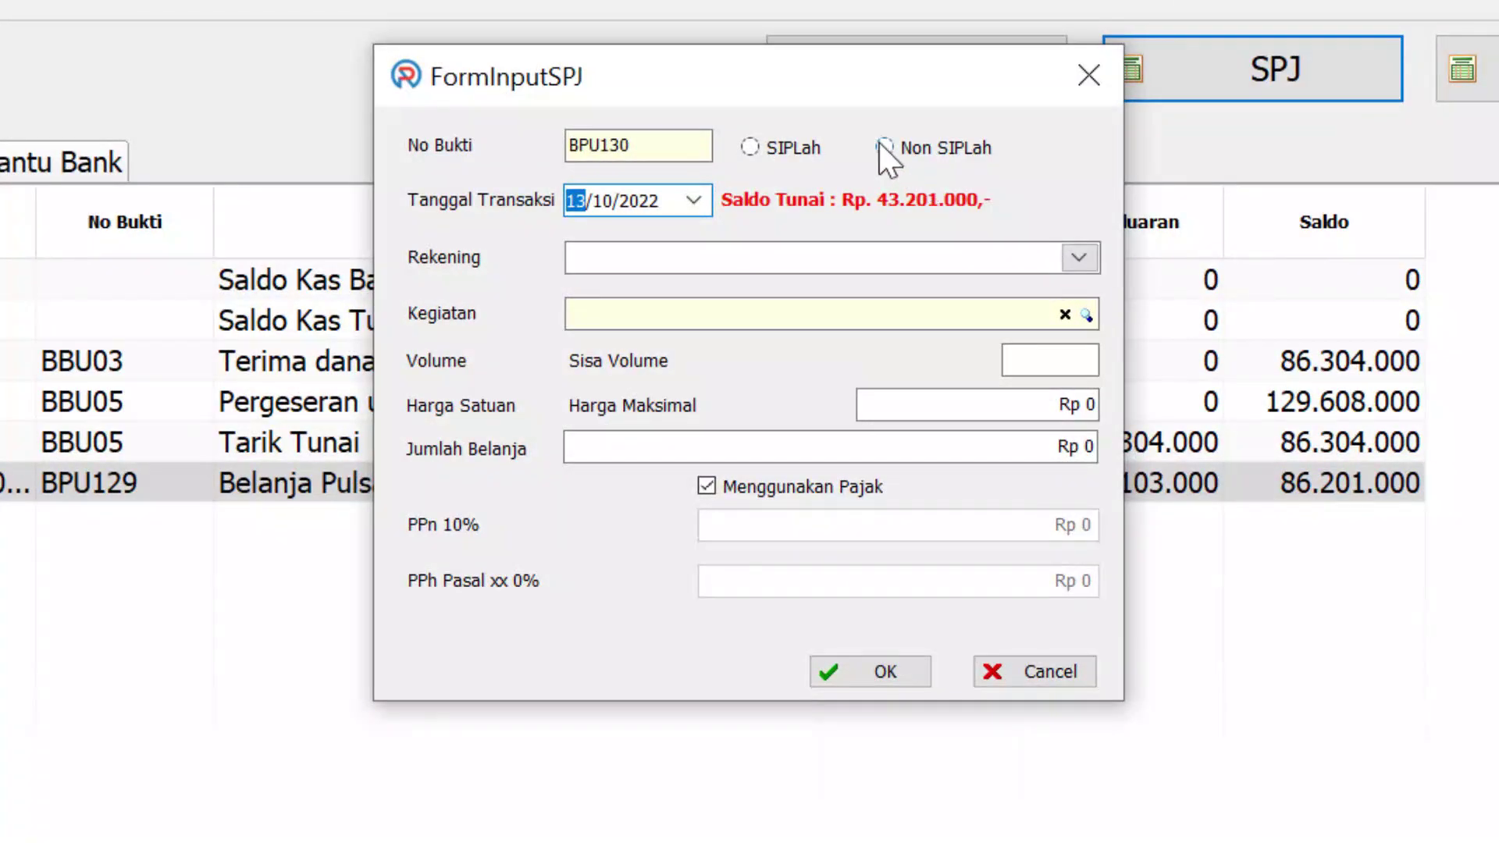
Record BPU130 Belanja Konsumsi Rapat pegawai as Non SIPLah under food and drinks, volume 1, without tax
left_click(884, 148)
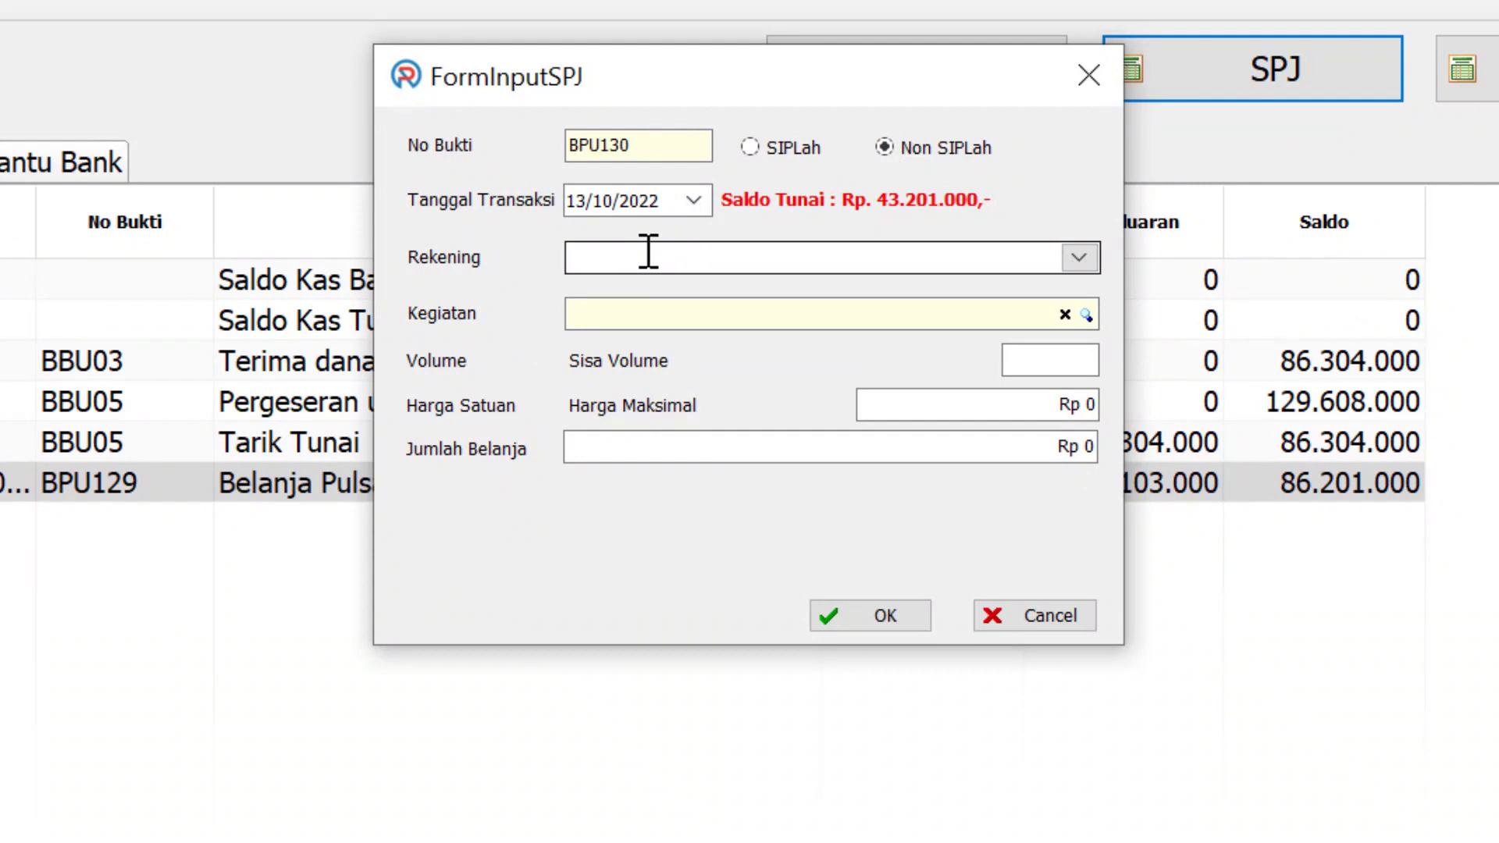
left_click(1079, 257)
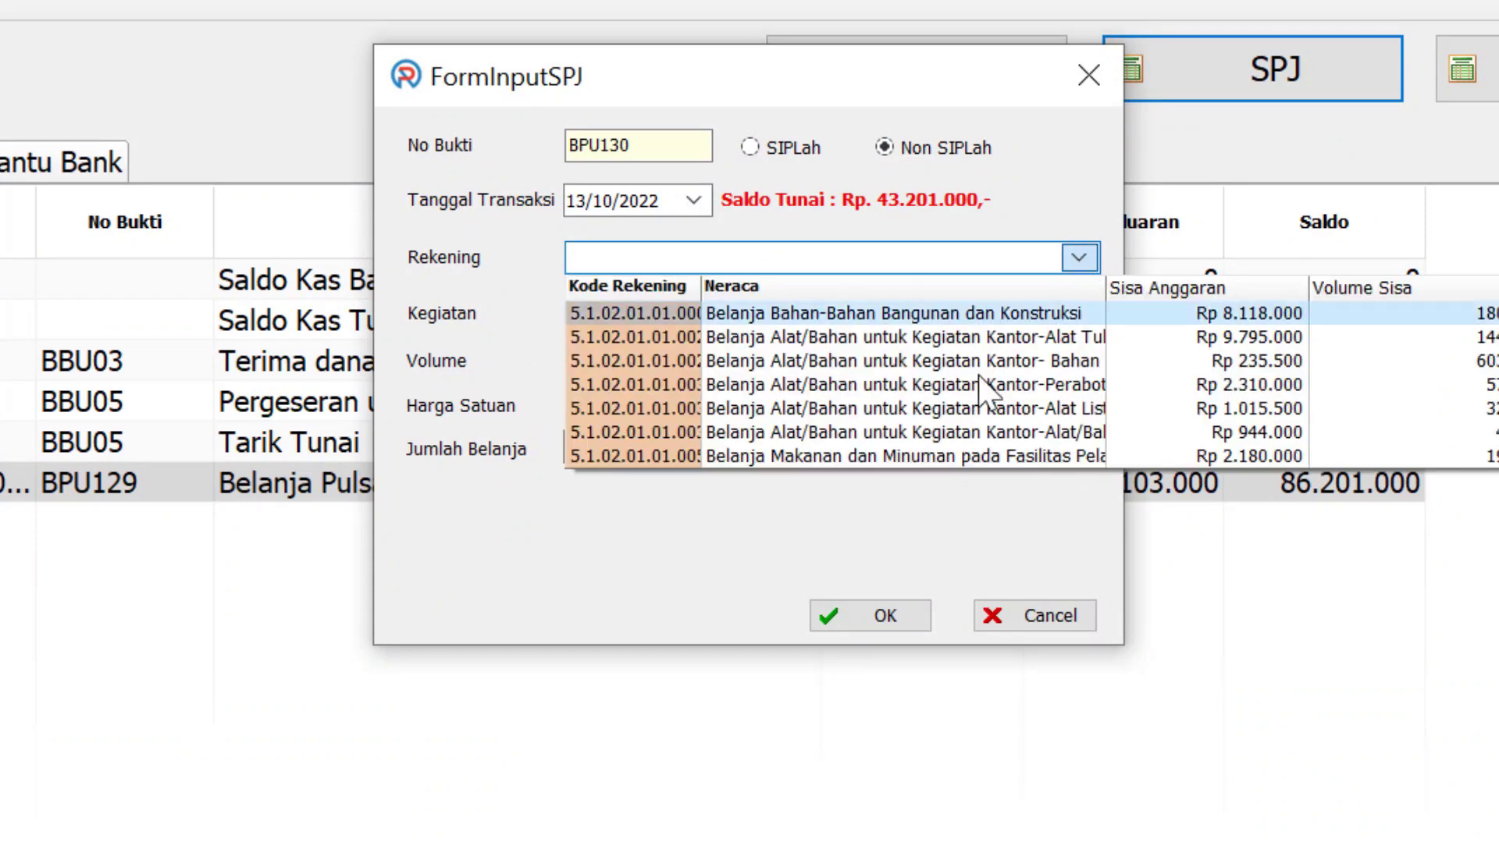
scroll(978, 388, "down", 1)
scroll(978, 388, "down", 1)
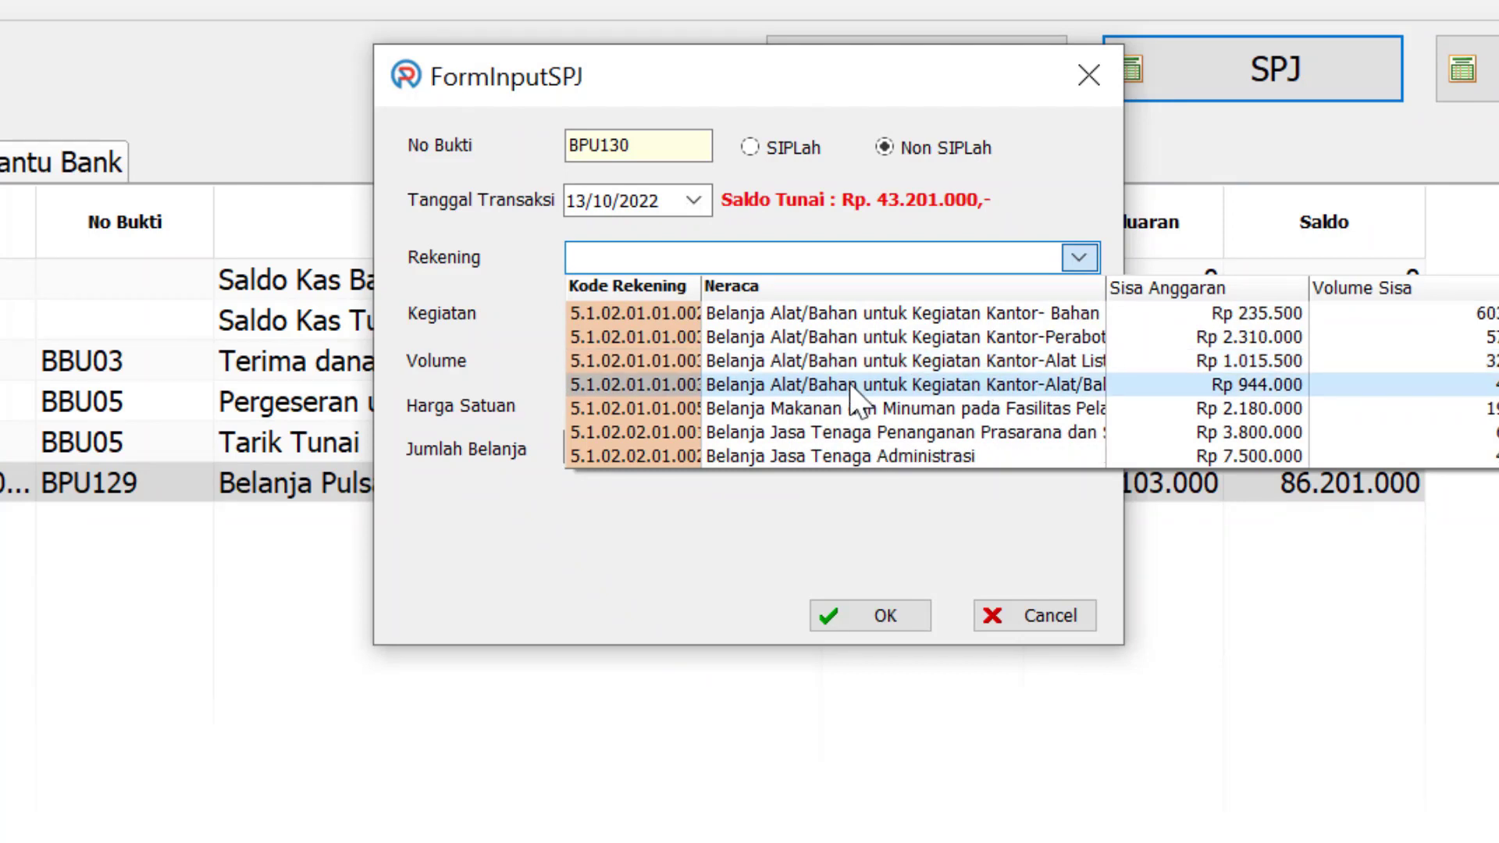
left_click(803, 407)
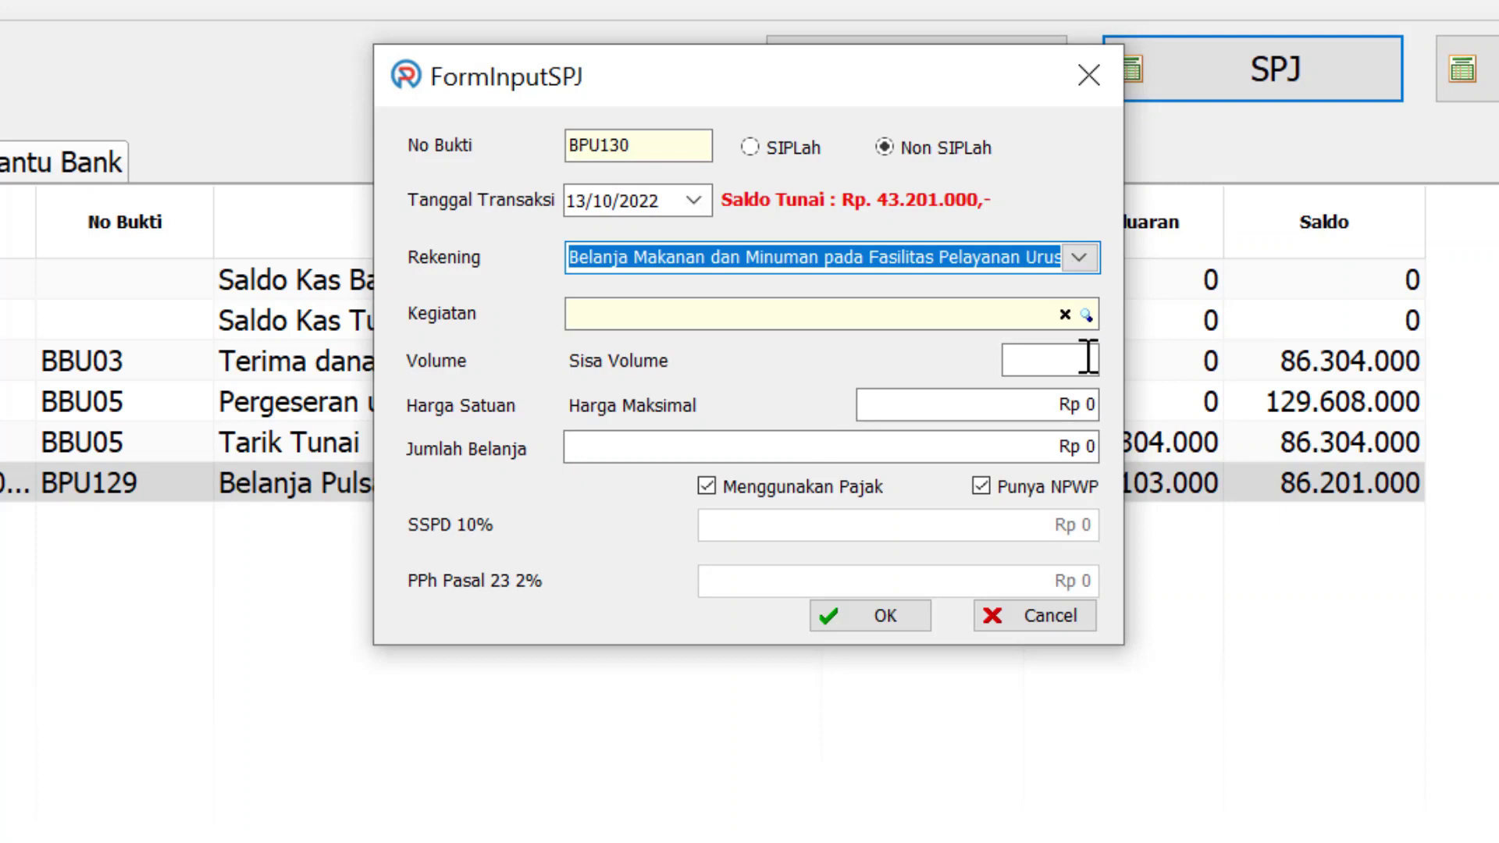
left_click(1087, 315)
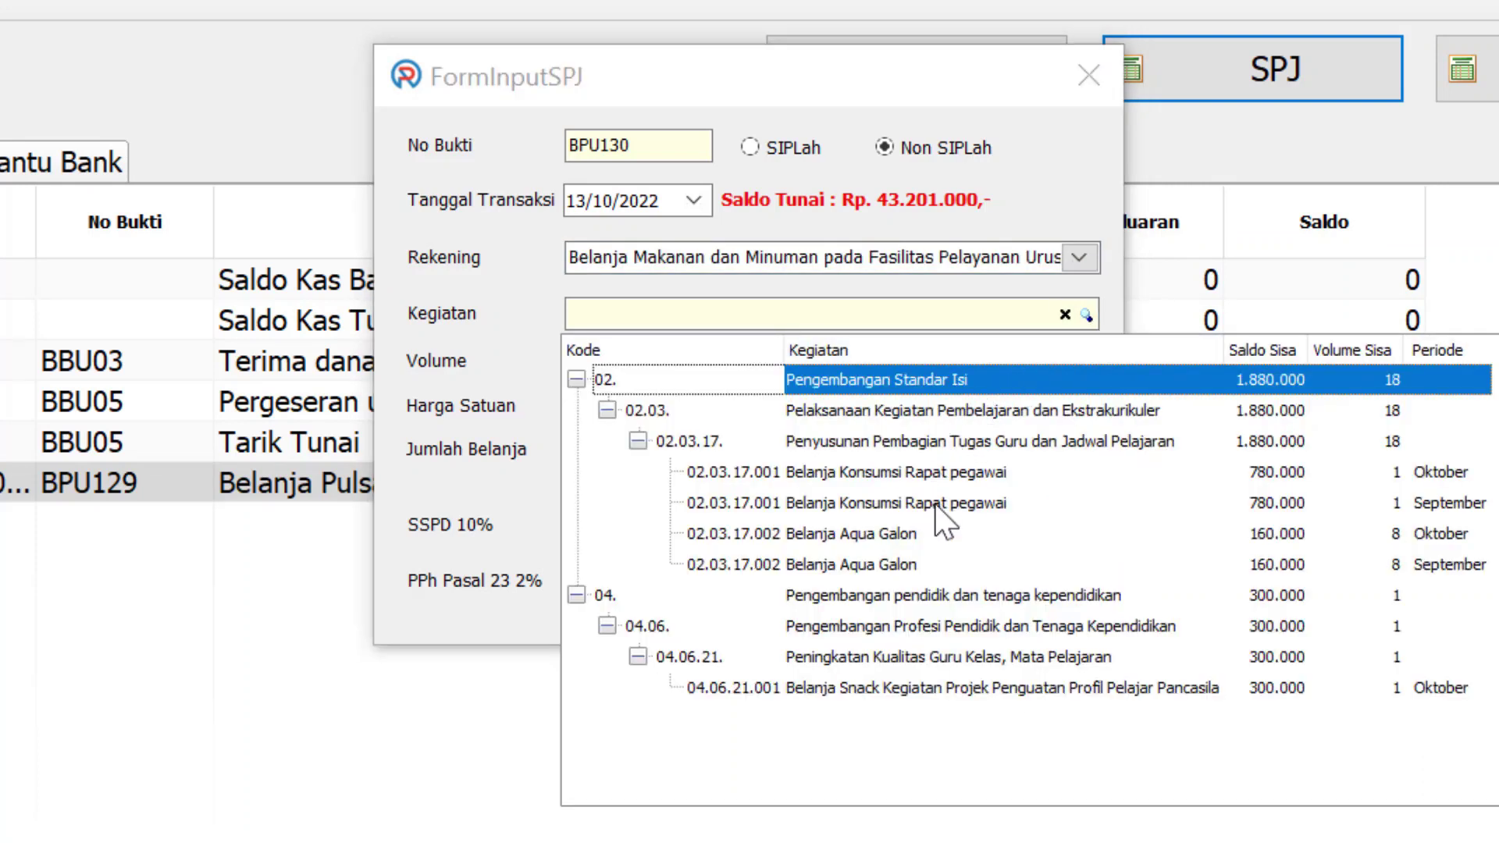
left_click(1437, 506)
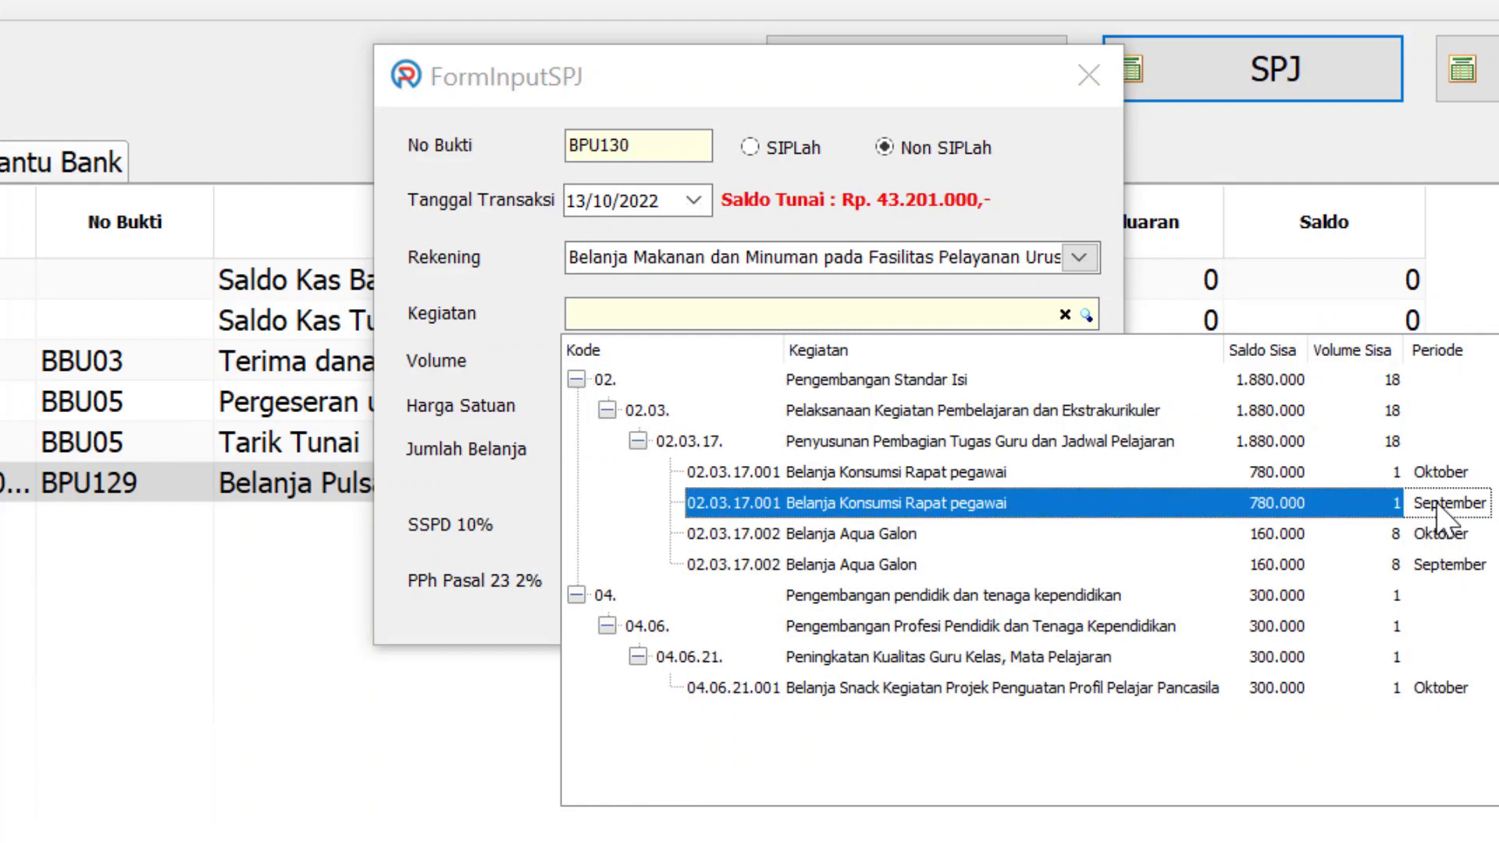
left_click(1443, 506)
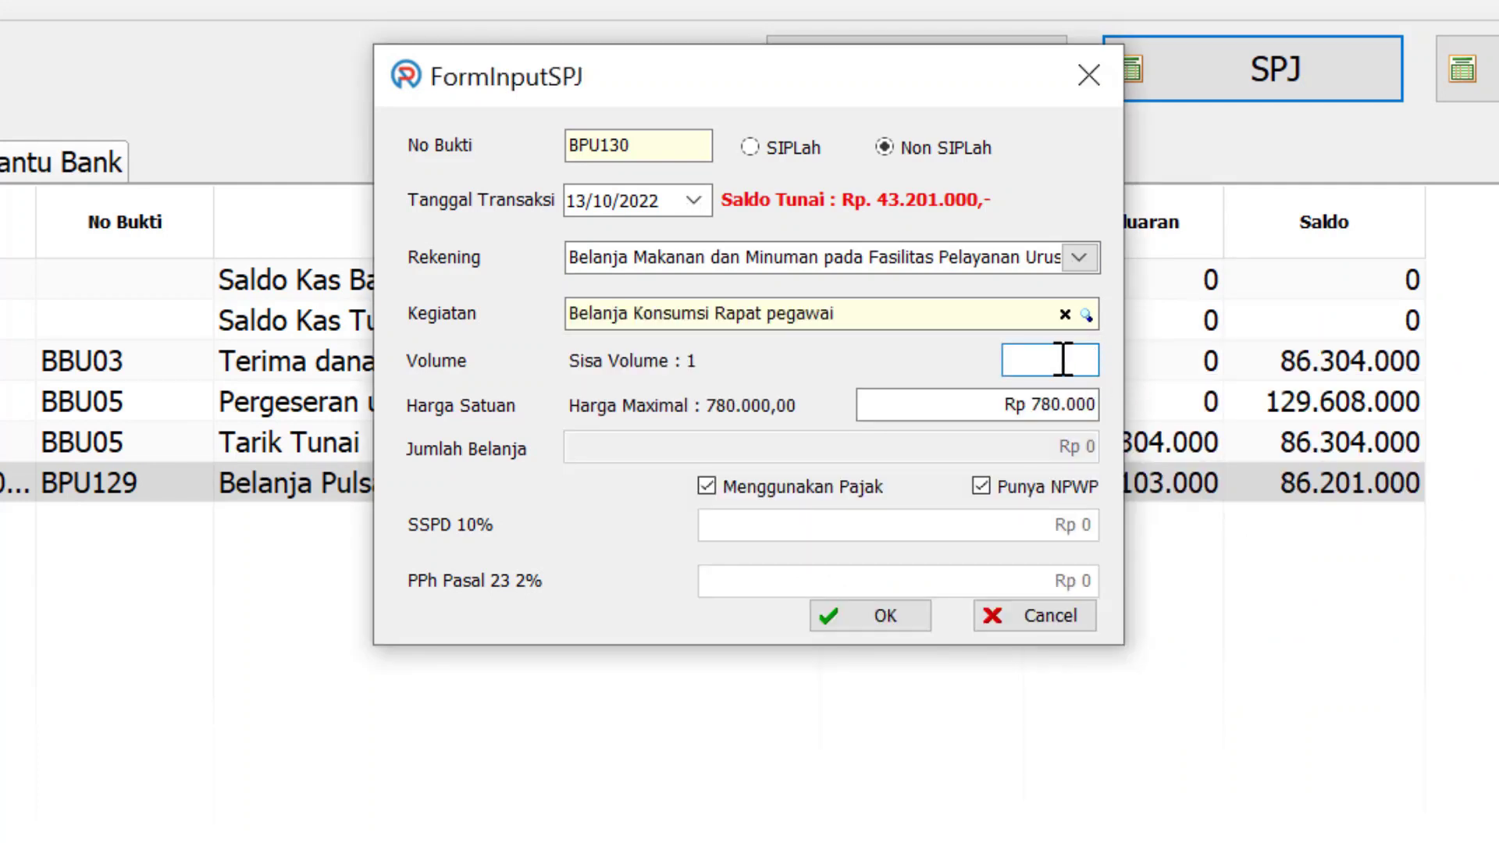
type("1")
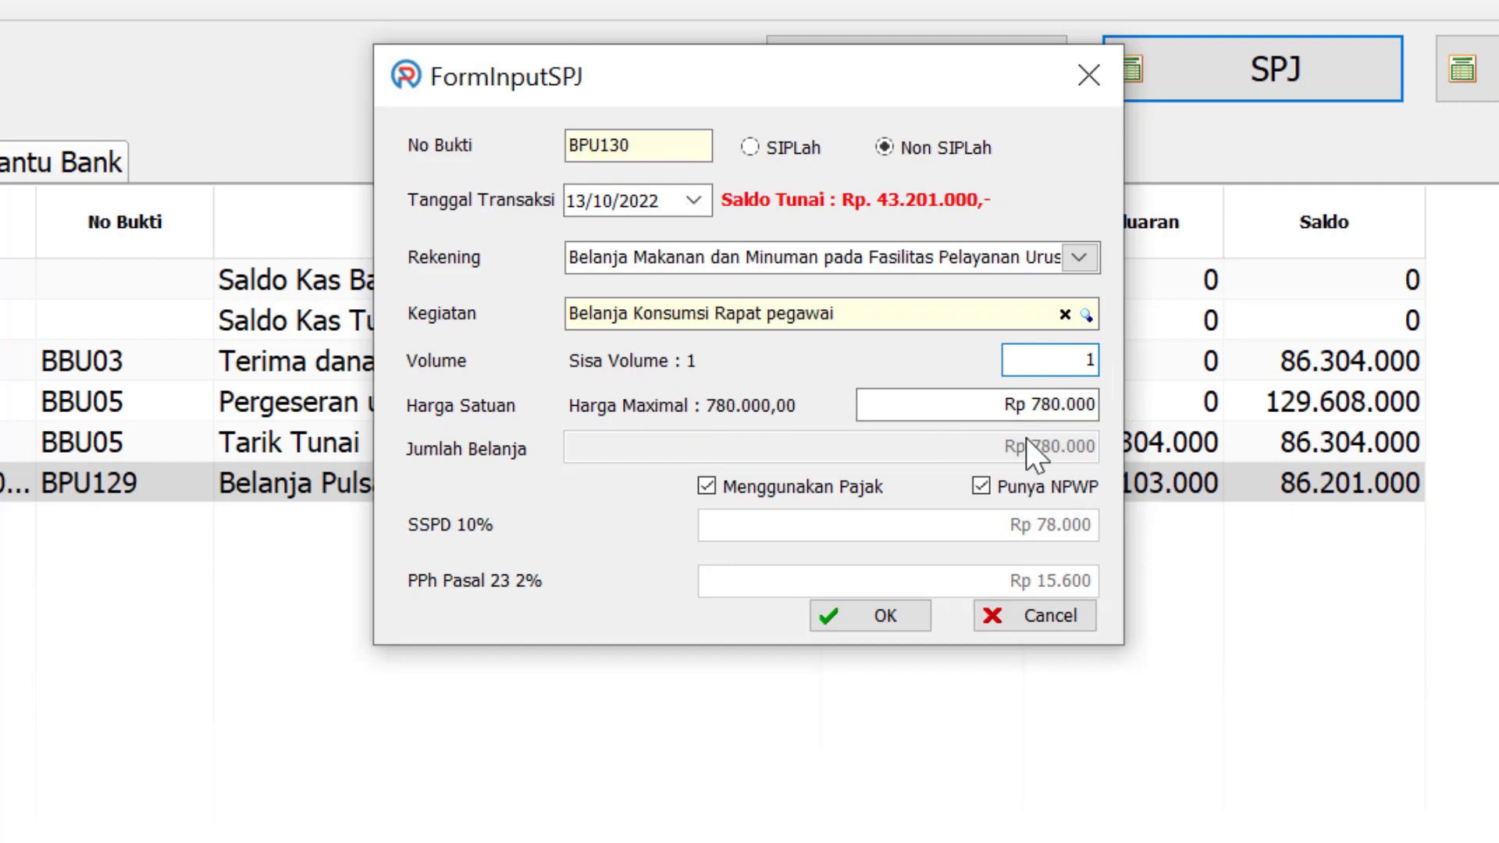
left_click(993, 403)
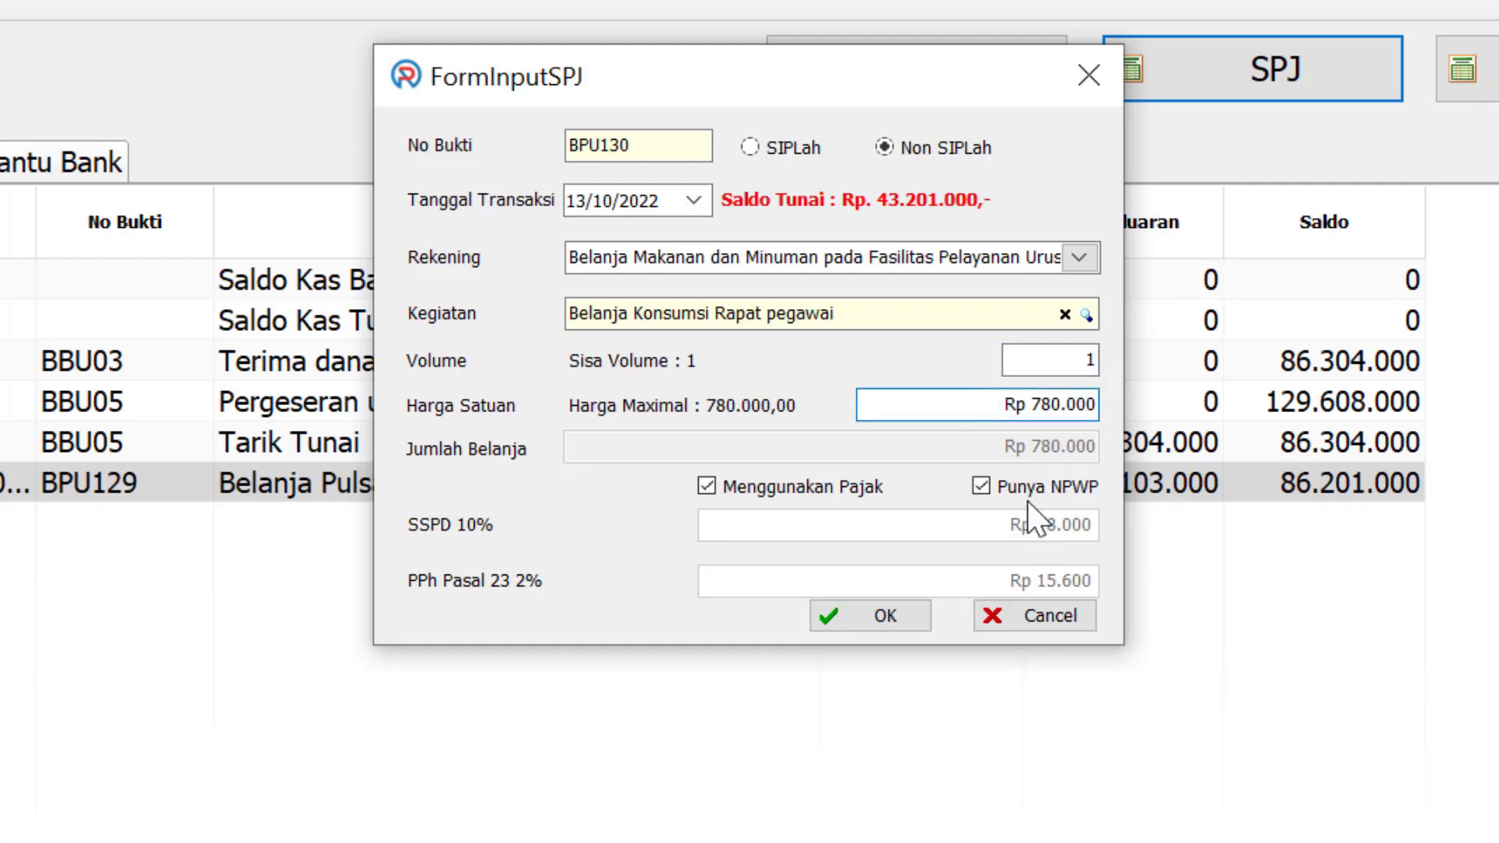
left_click(706, 486)
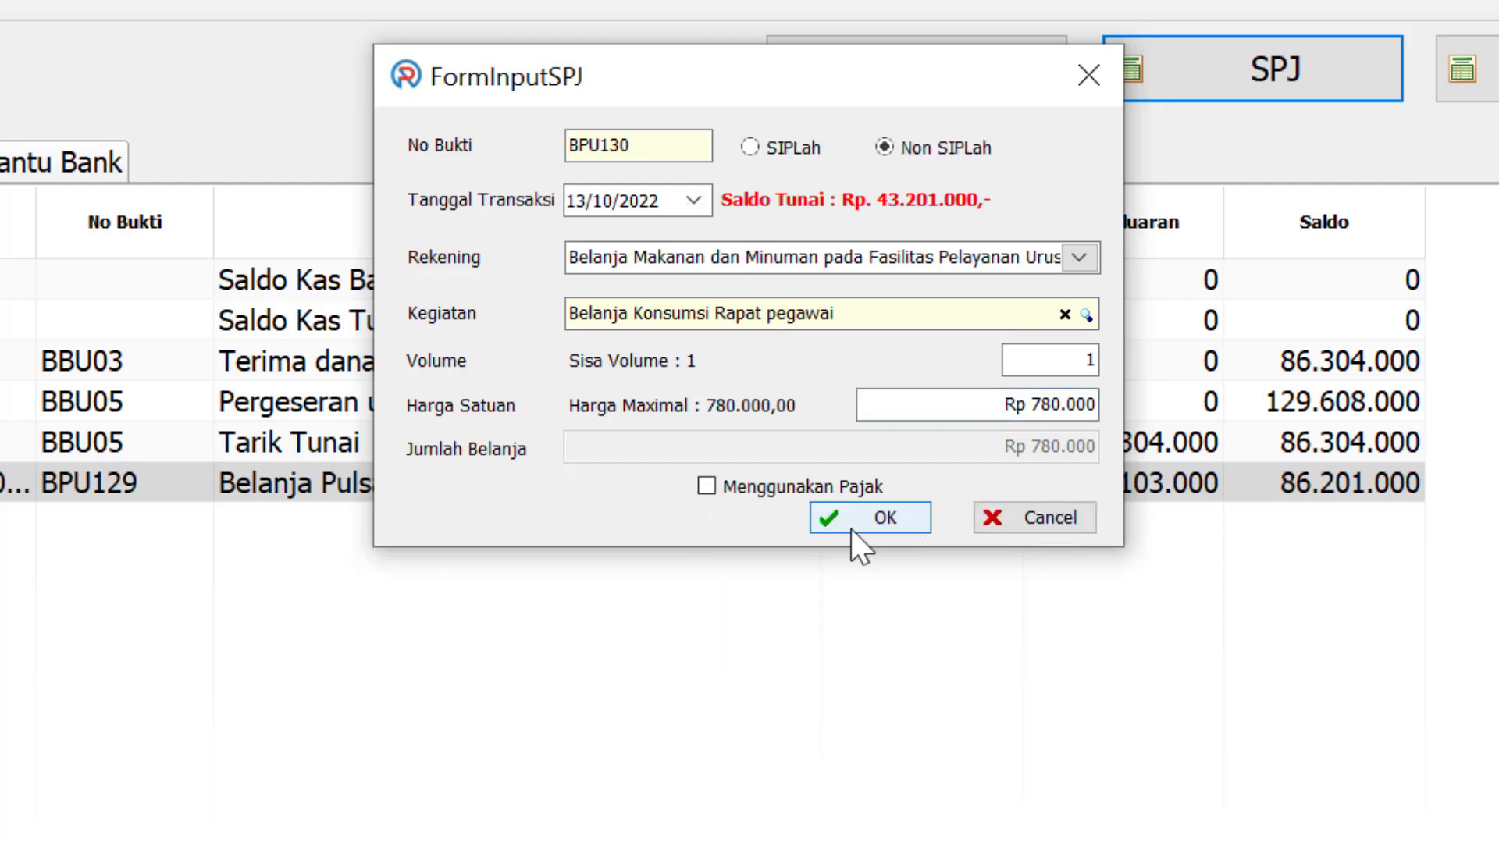
left_click(873, 512)
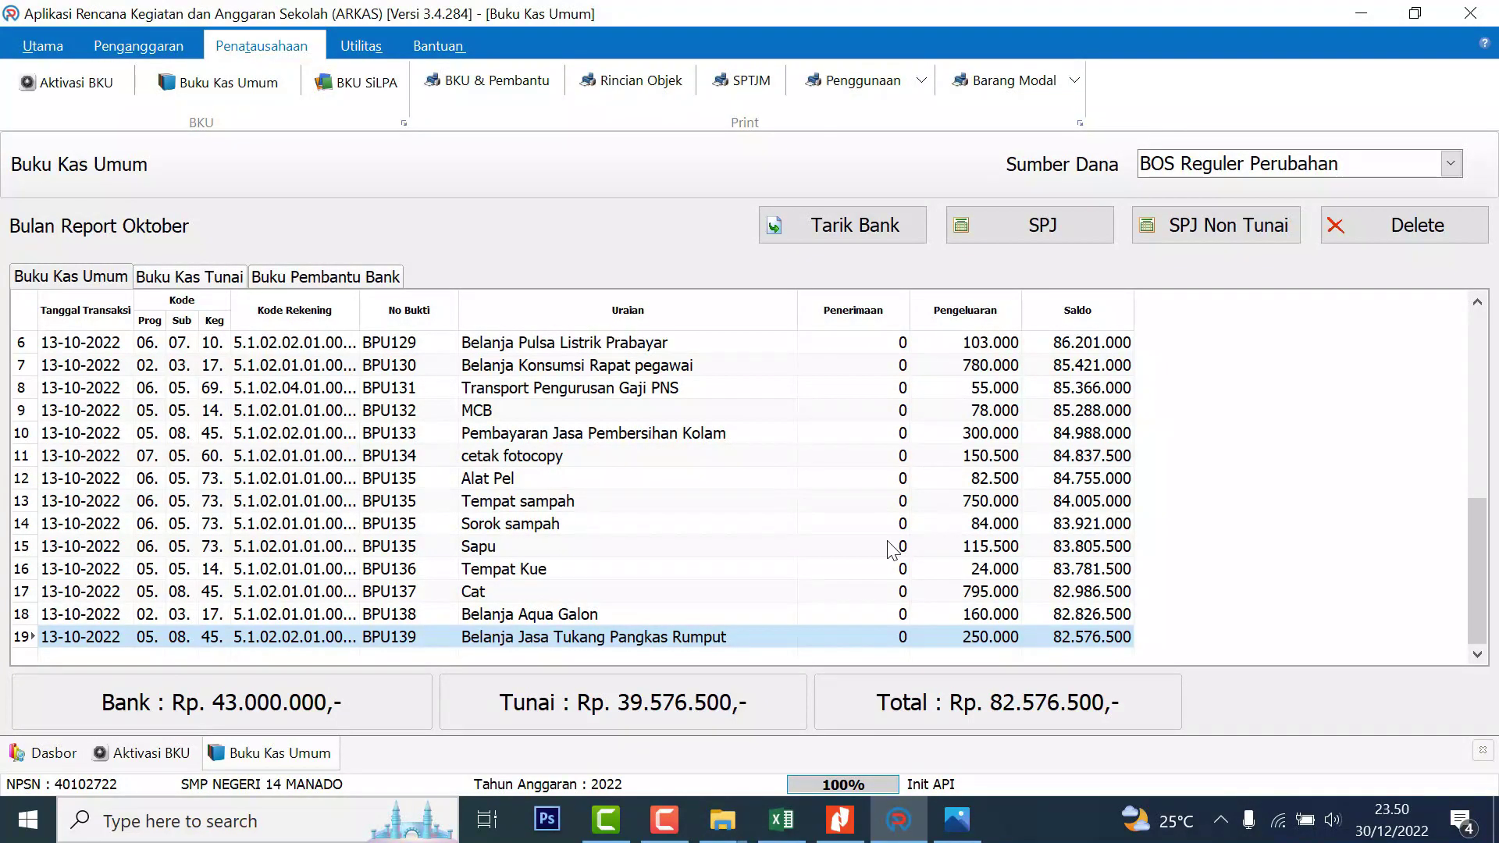
Start Non SIPLah entry BPU140 under Belanja Bahan-Bahan Bangunan dan Konstruksi, activity 05.08.47
left_click(585, 616)
left_click(589, 636)
left_click(1080, 228)
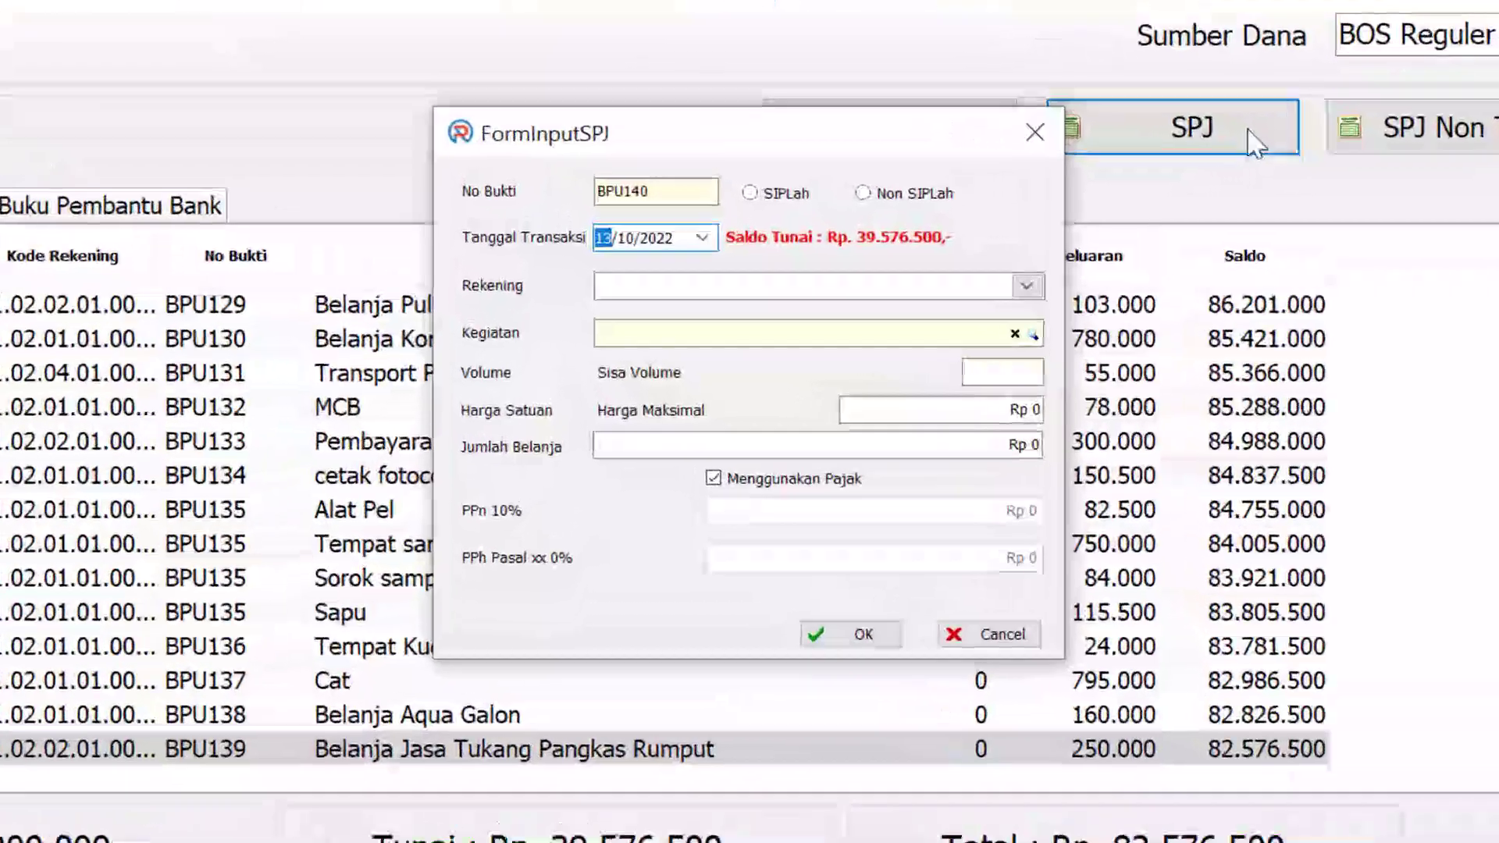
left_click(864, 194)
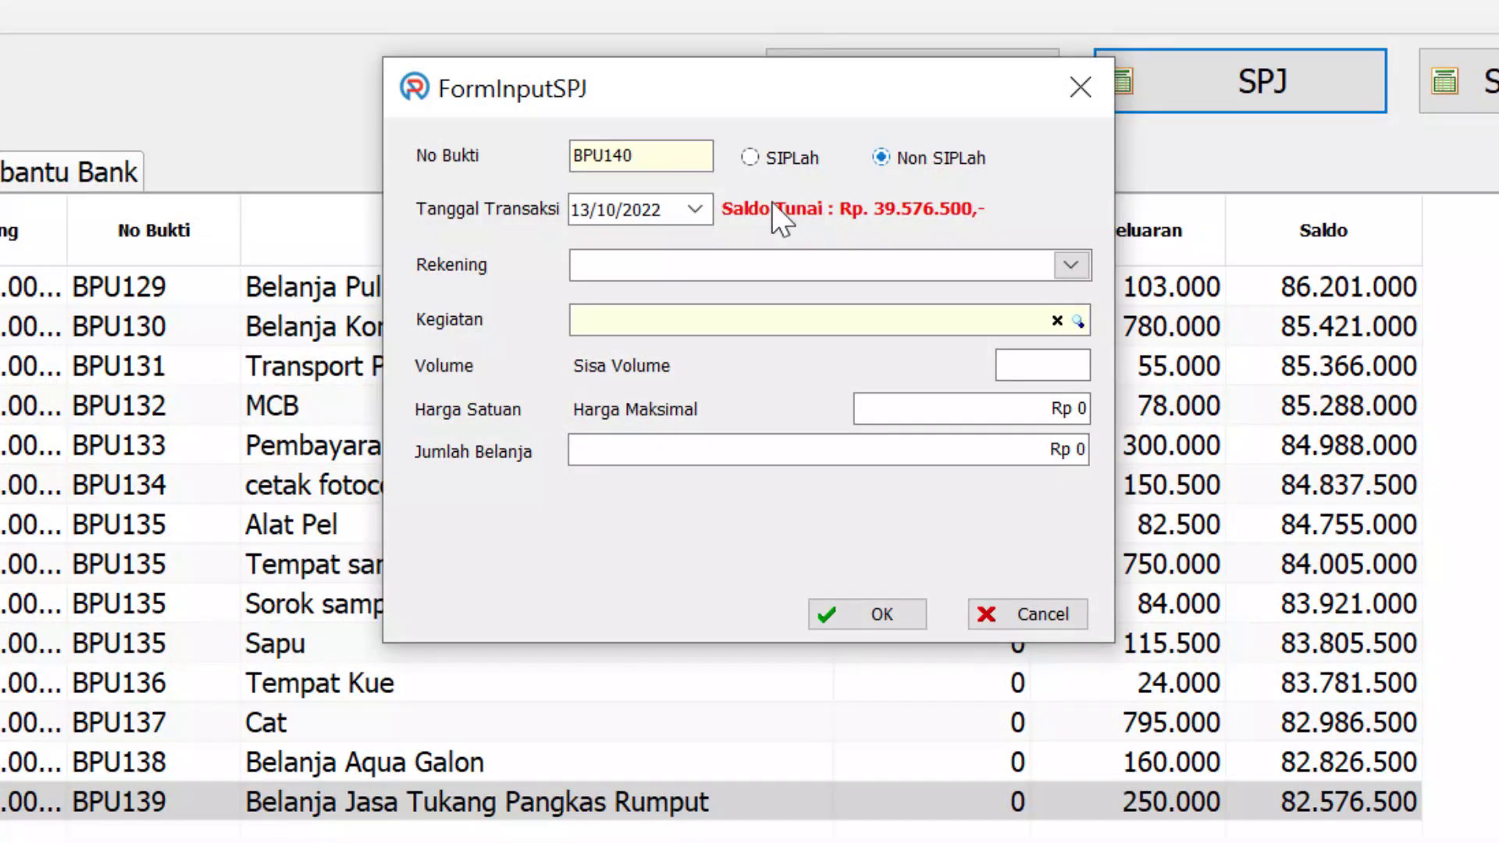
left_click(1071, 264)
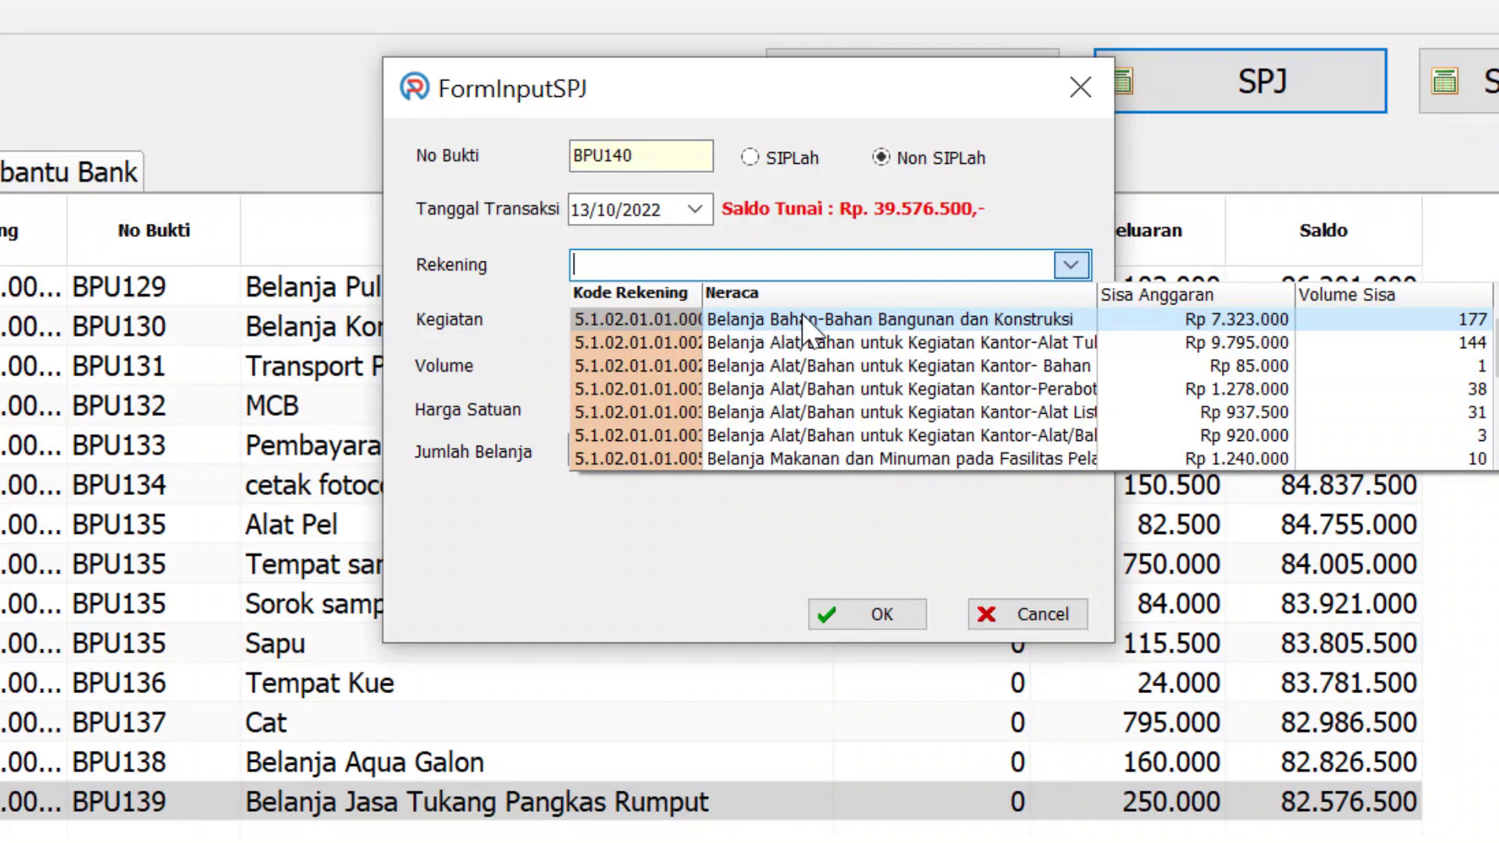
left_click(937, 320)
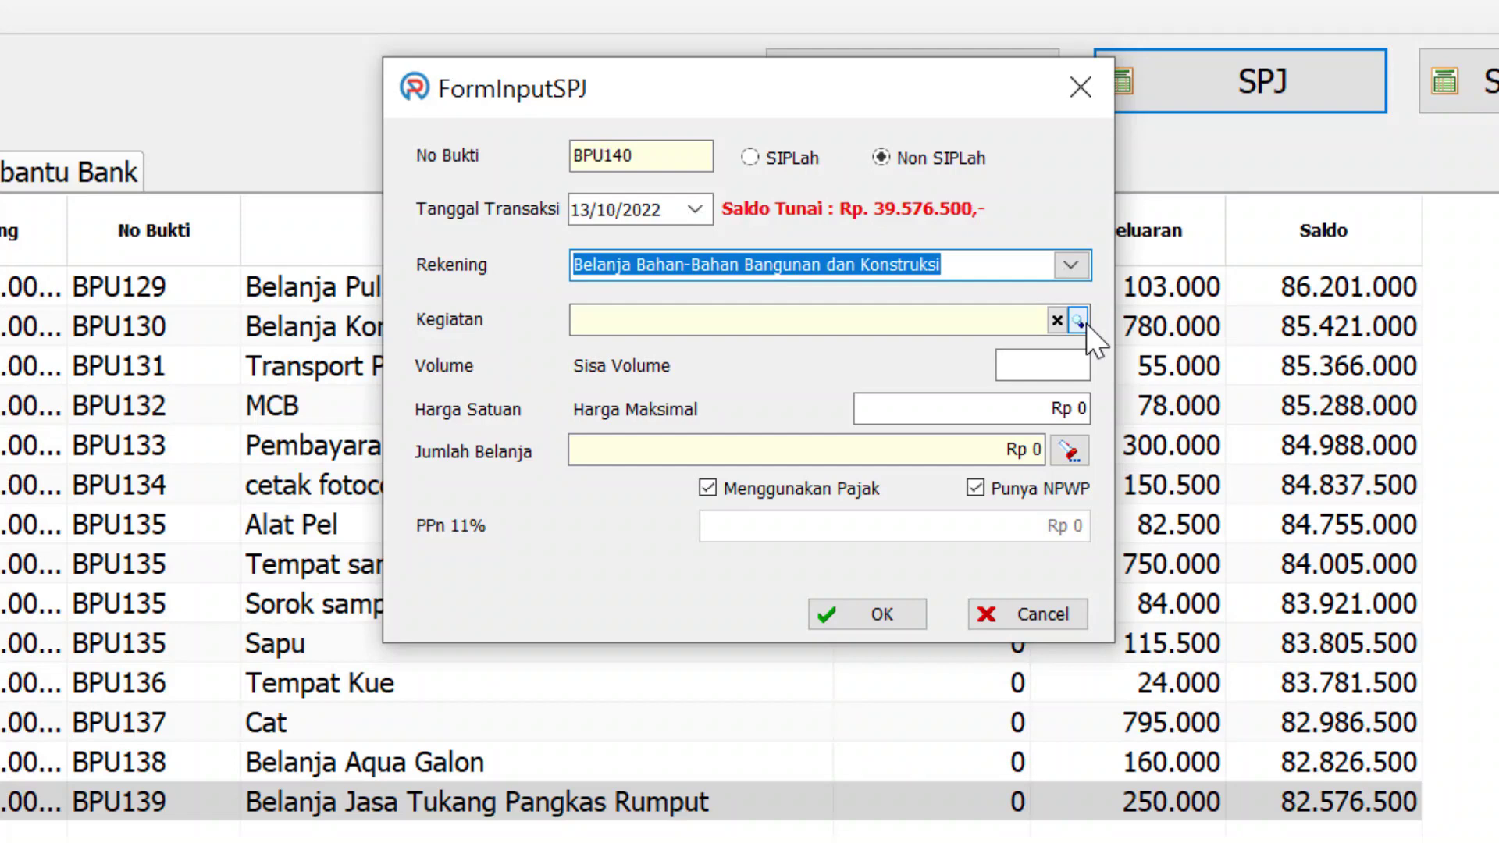
left_click(1079, 321)
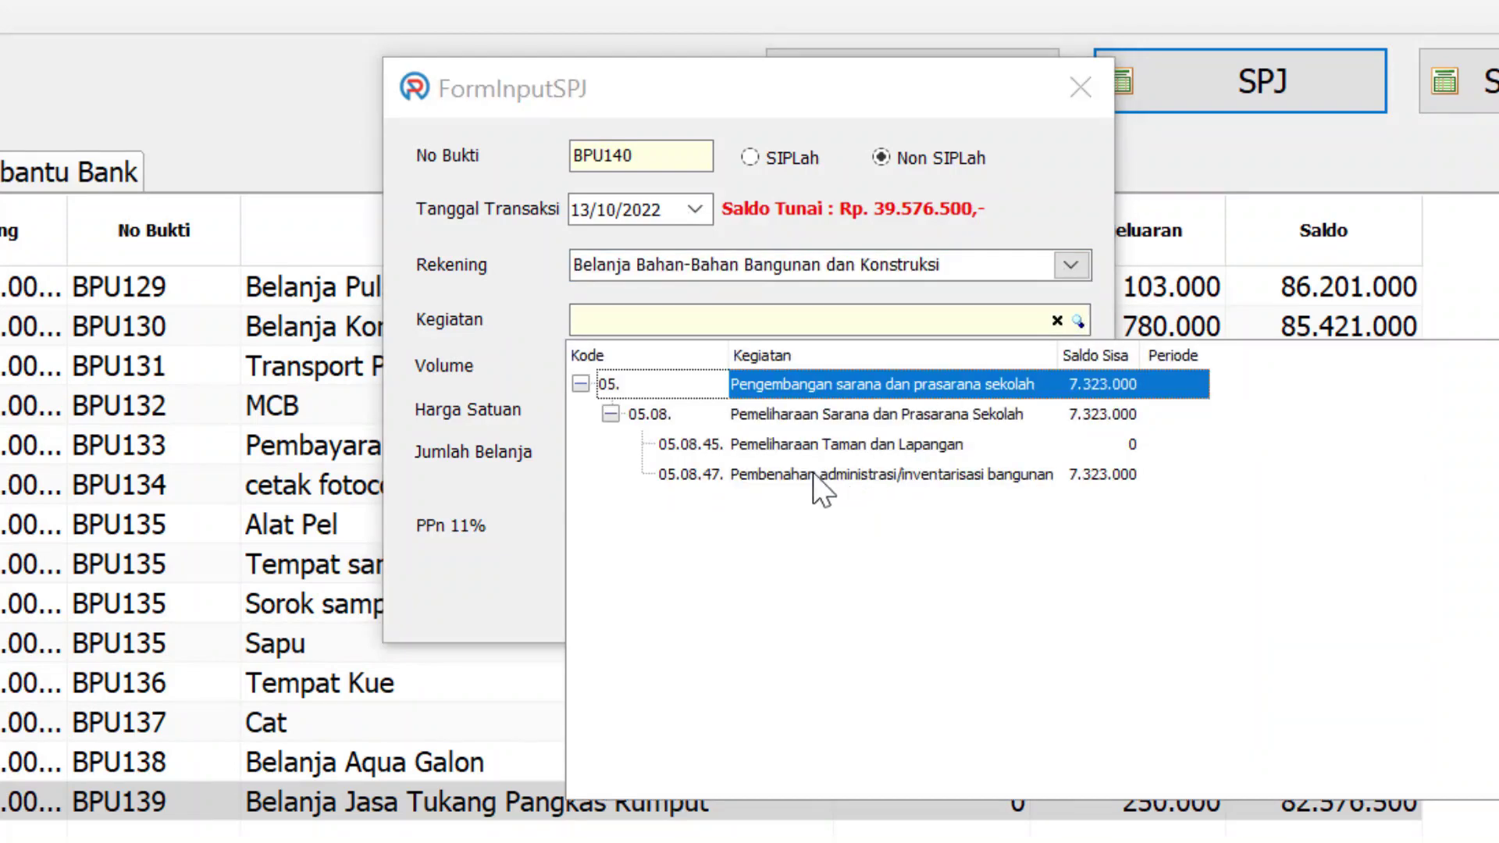
left_click(812, 477)
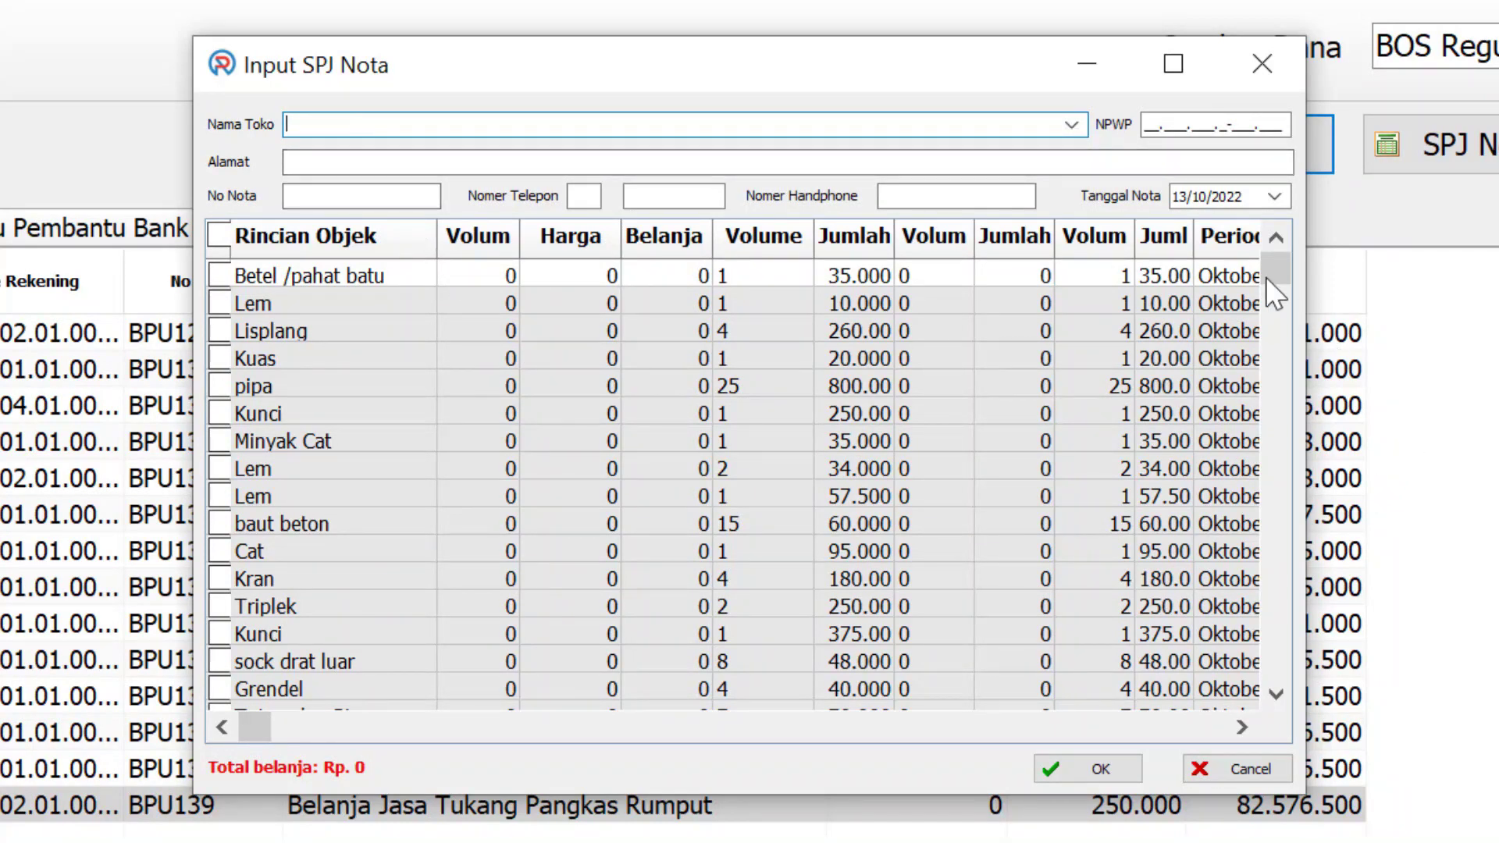
Set the receipt's store to PERMATA BANGUNAN, auto-filling its NPWP, address and phone
mouse_move(1272, 262)
left_mouse_down()
mouse_move(1273, 293)
mouse_move(1276, 250)
left_mouse_up()
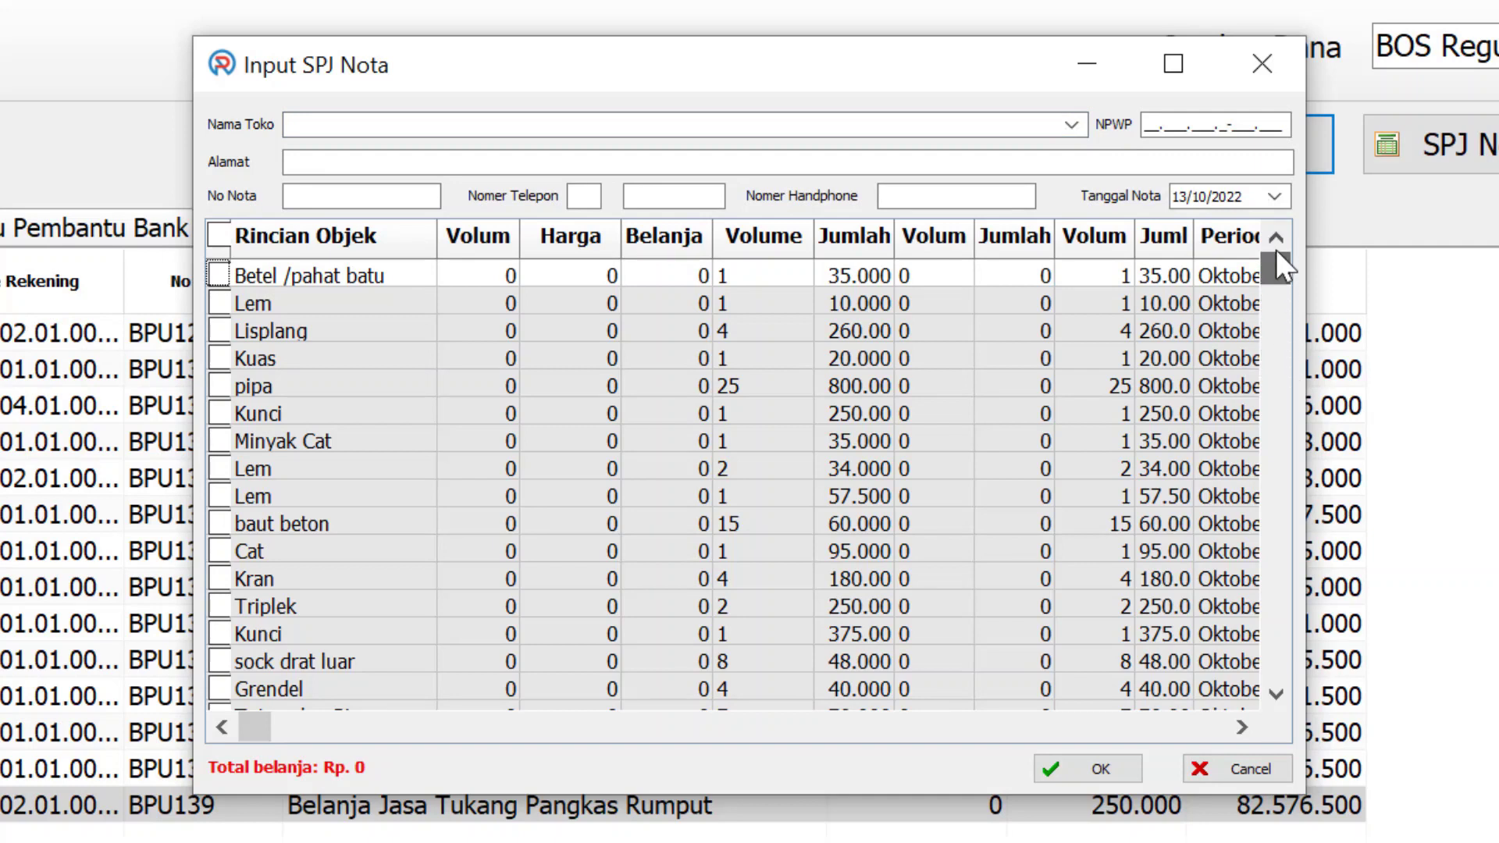
left_click(1287, 695)
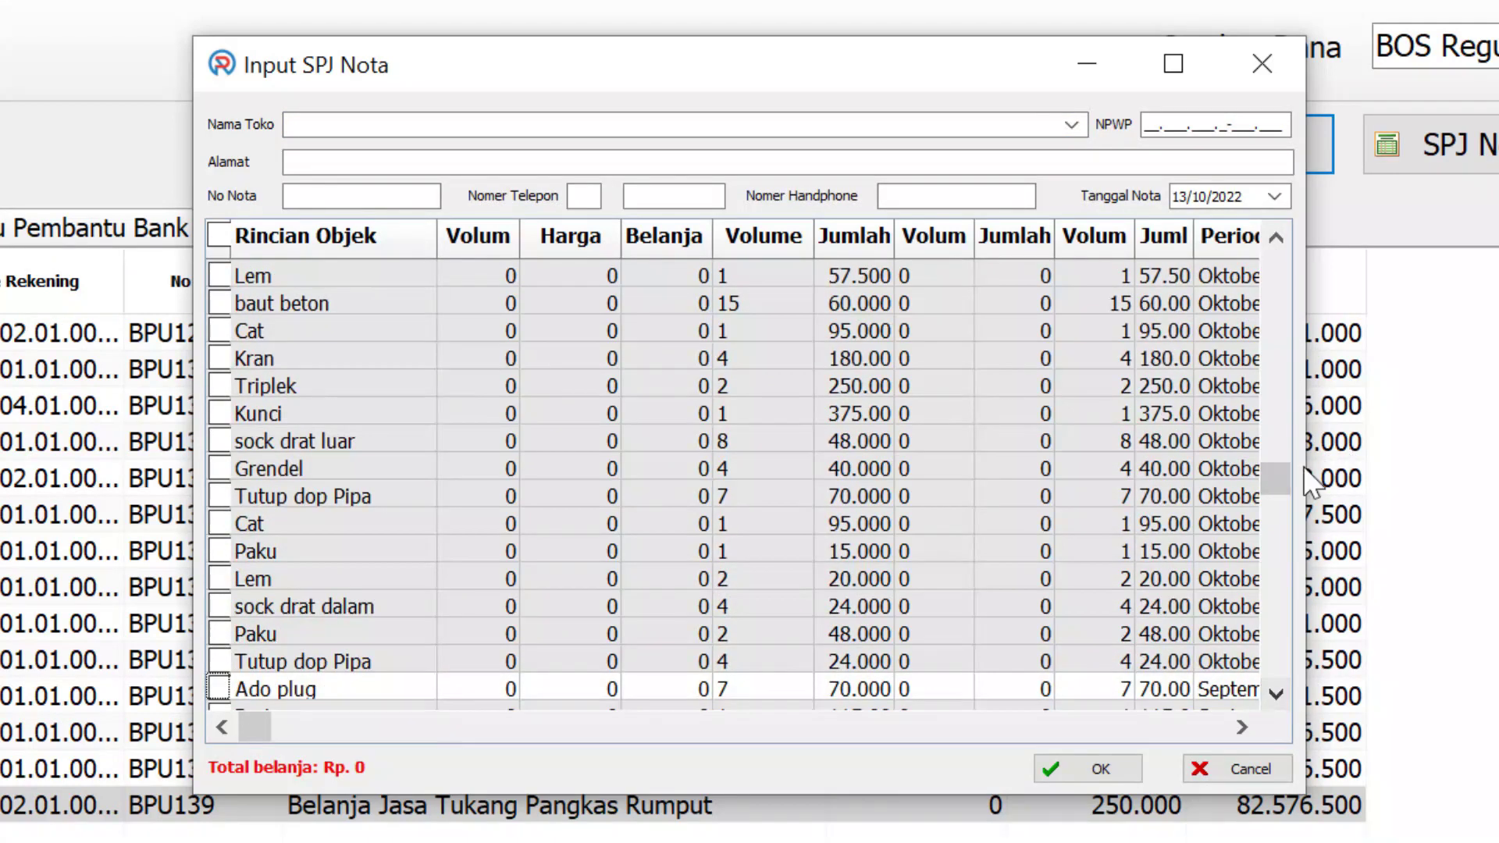
left_click_drag(1287, 275, 1289, 251)
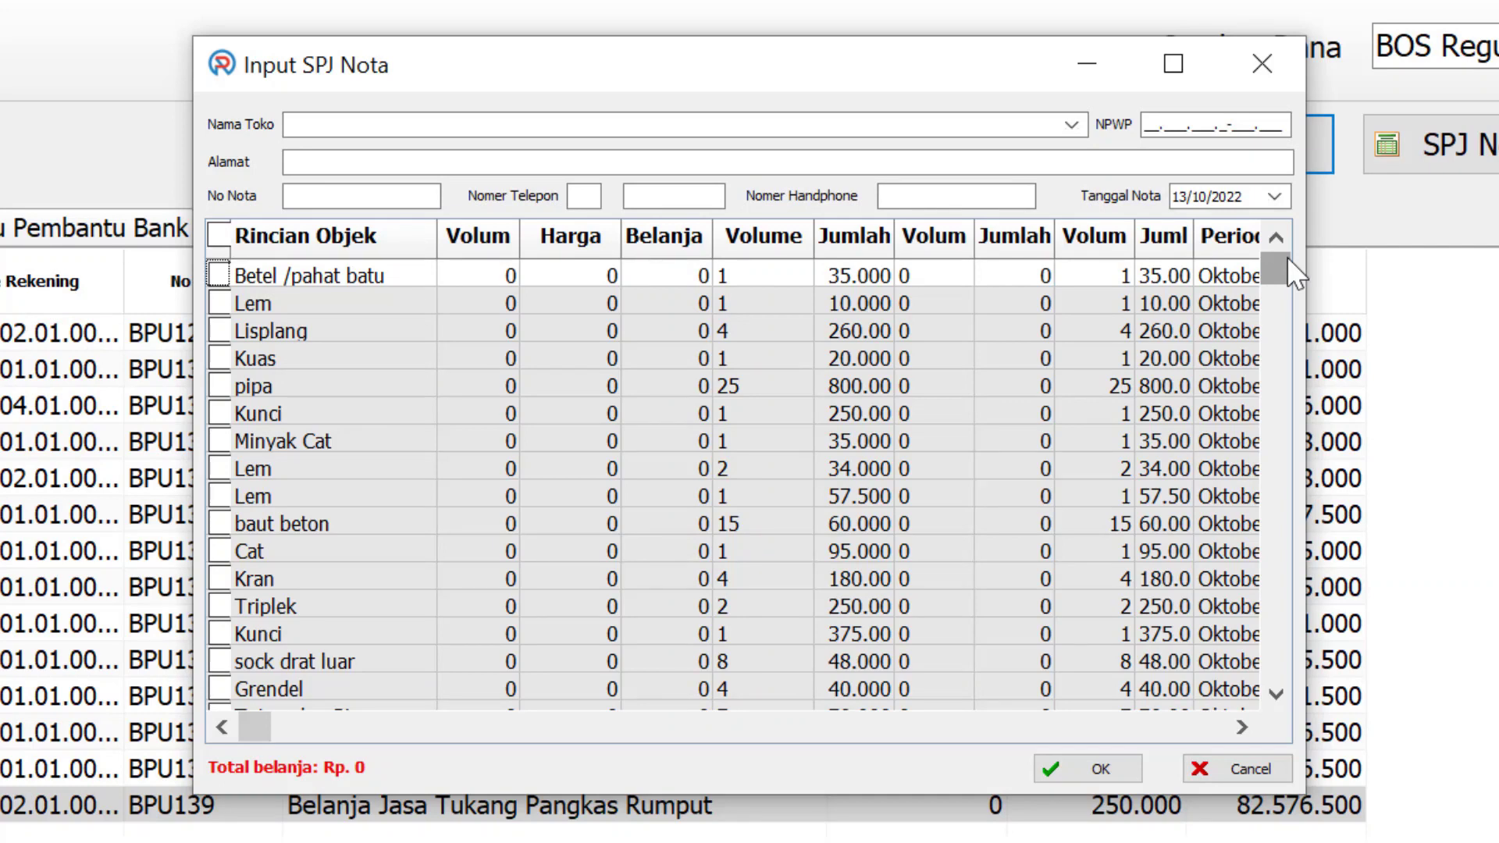
left_click(573, 125)
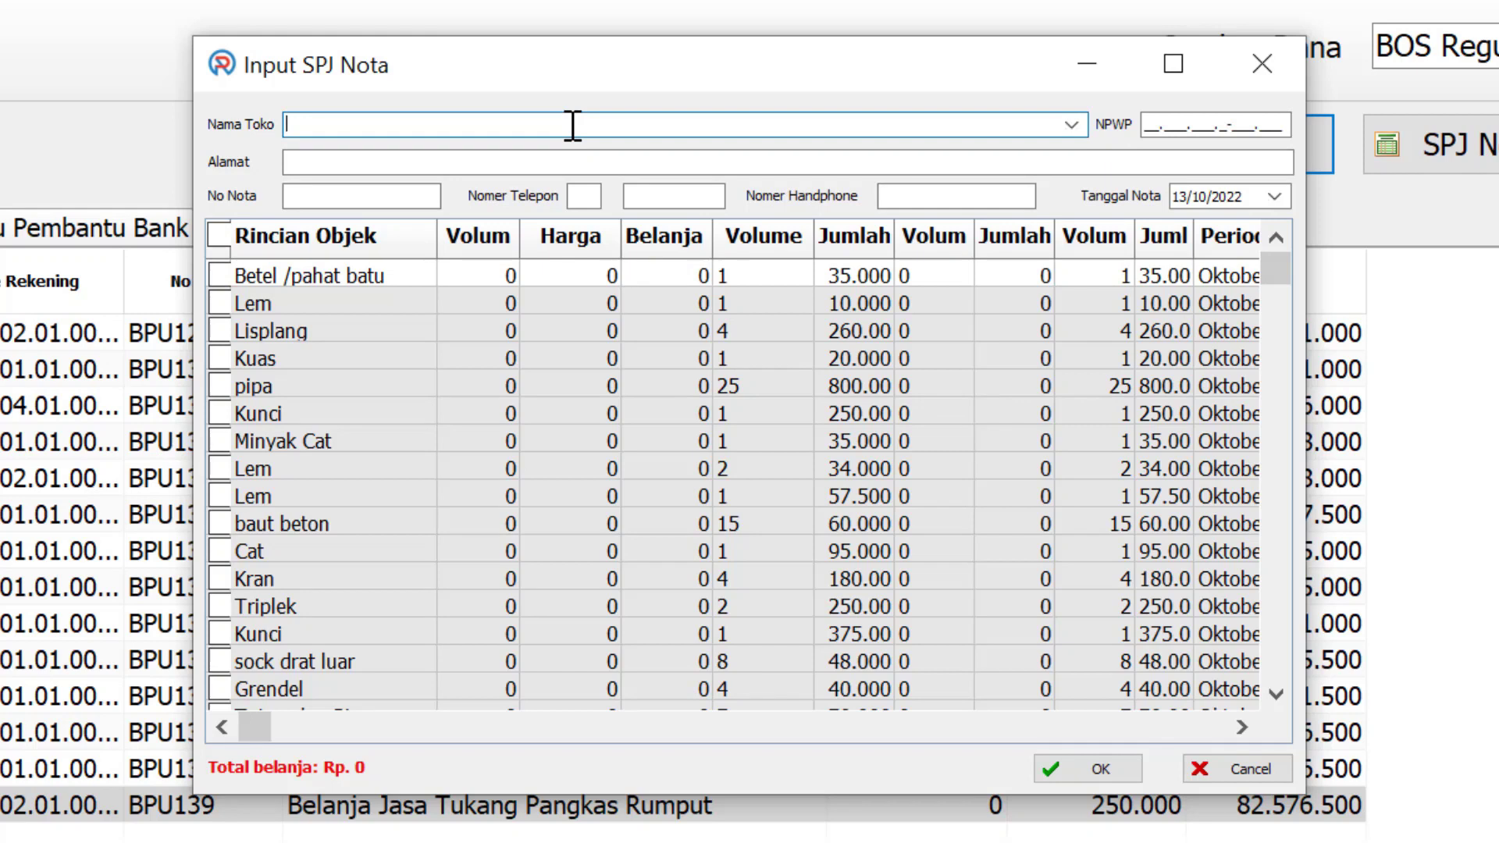
type("PERMATA BANGUNAN")
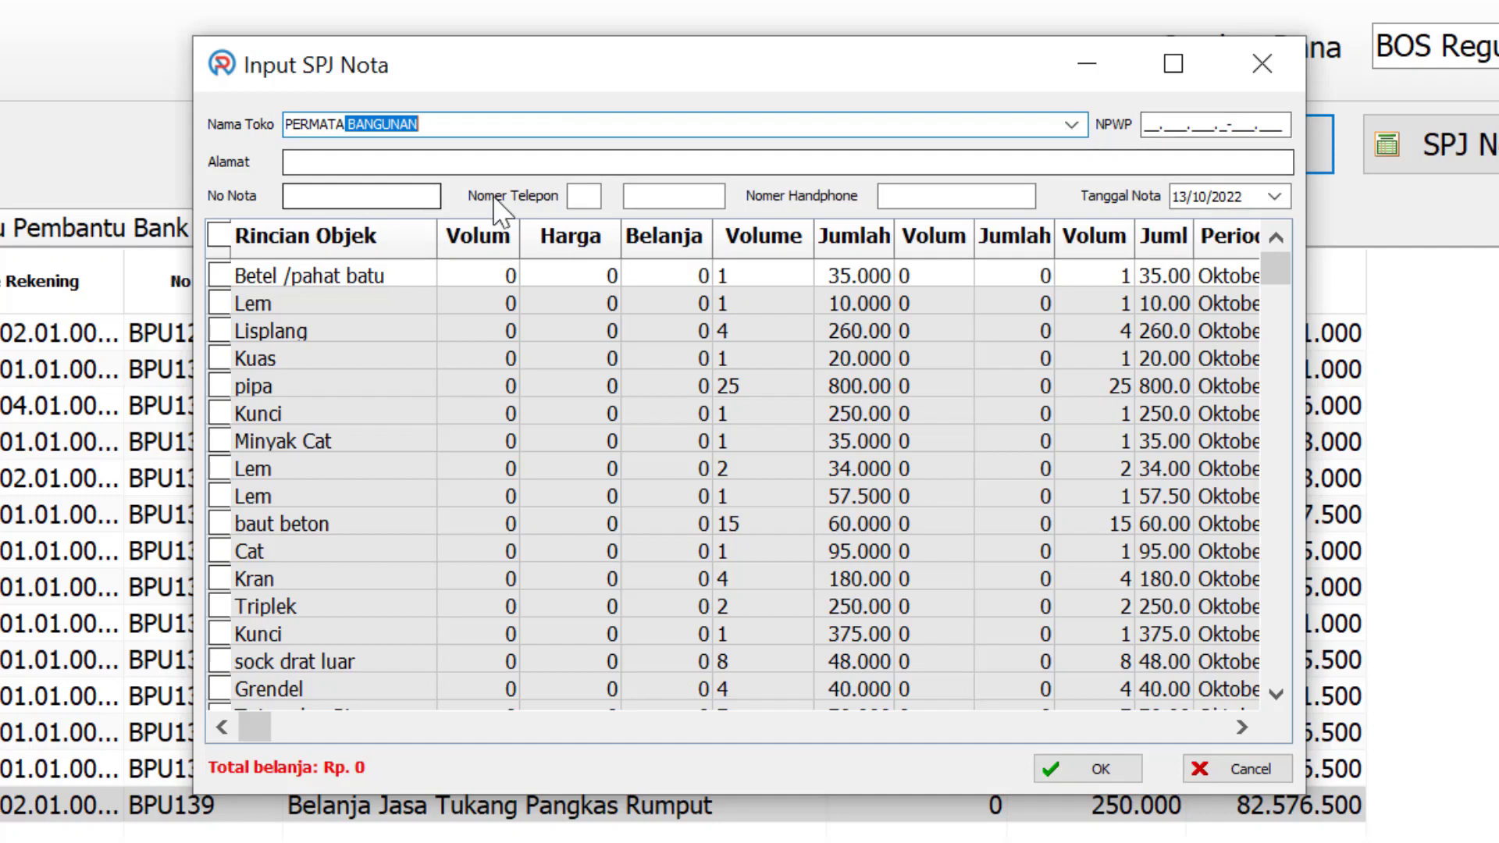
key("Return")
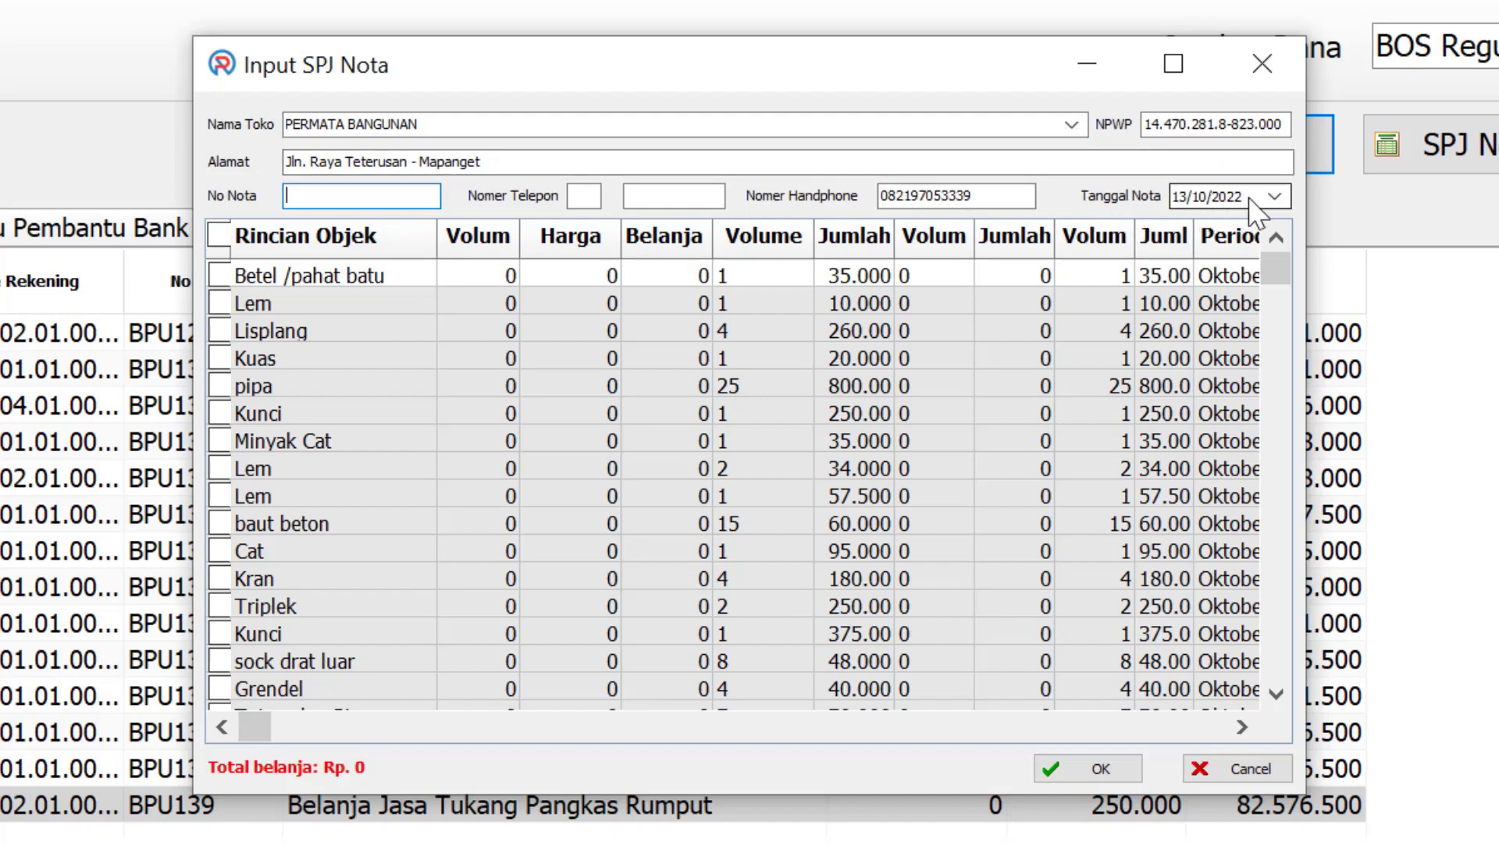
left_click(1273, 196)
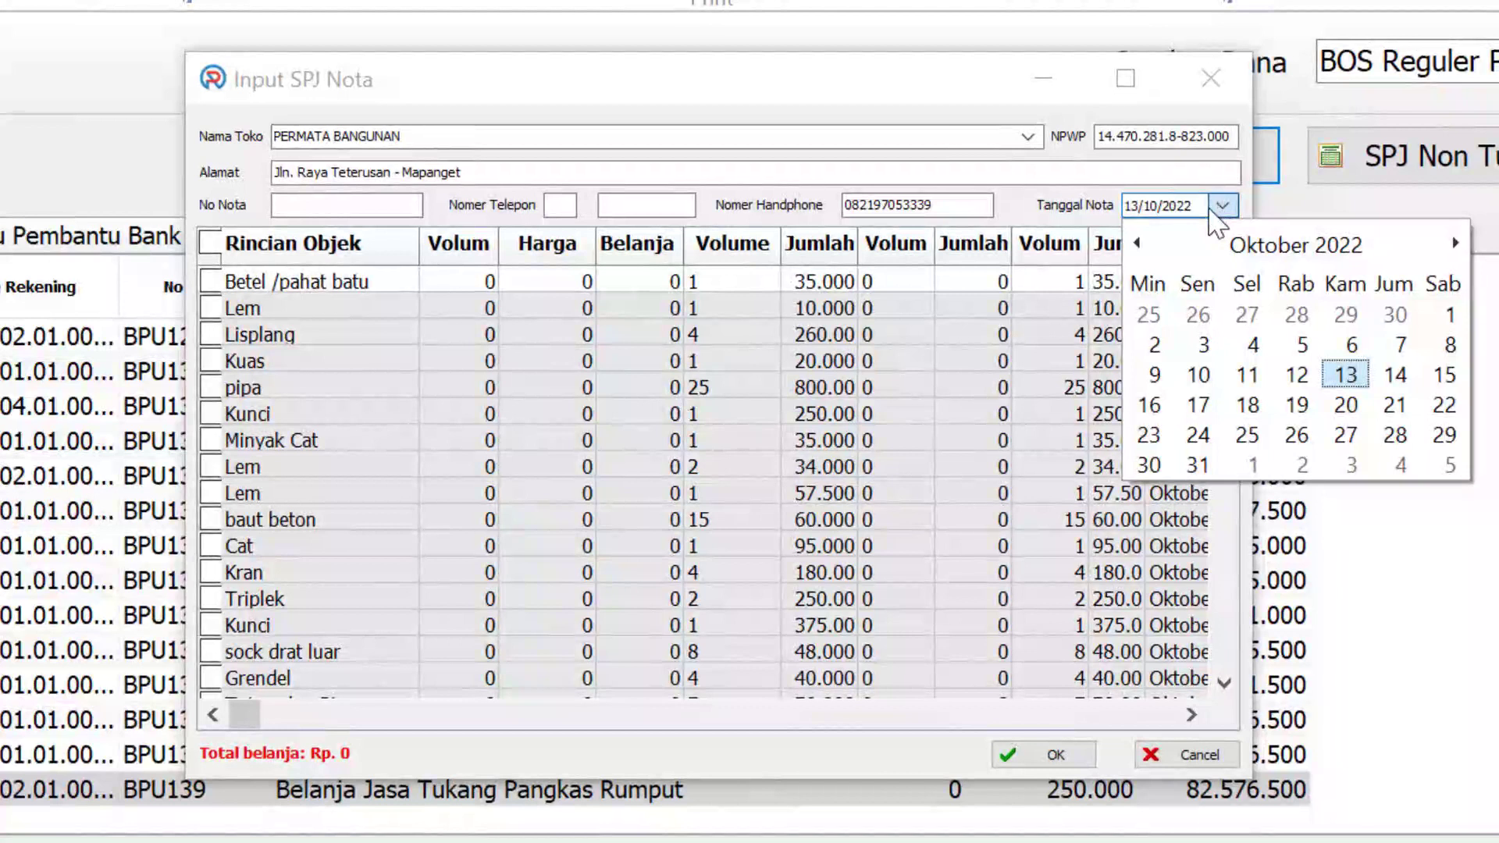
Set the receipt date to 12/09/2022
left_click(1138, 242)
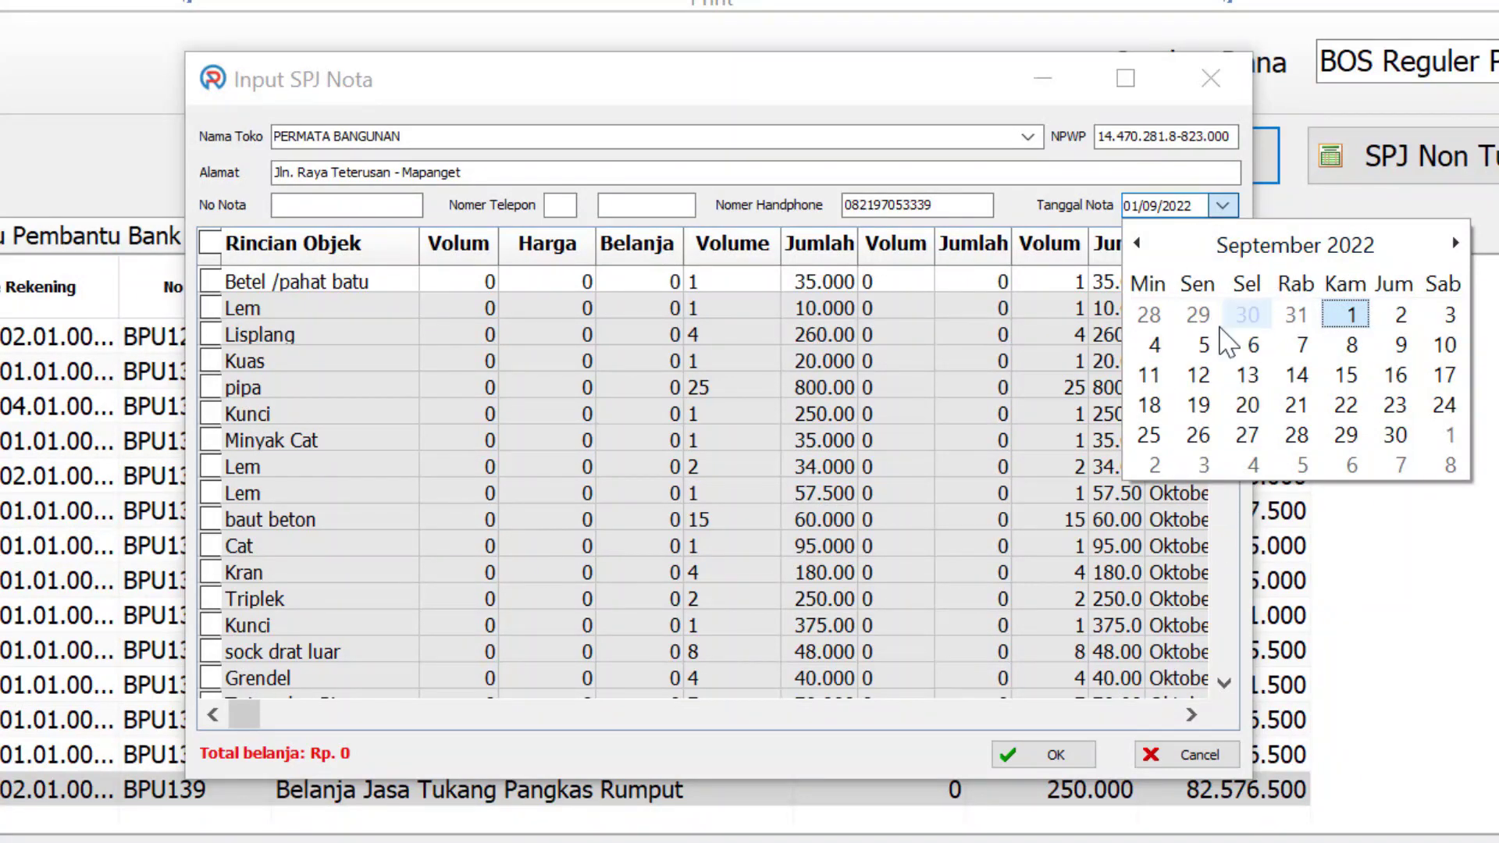
key("Escape")
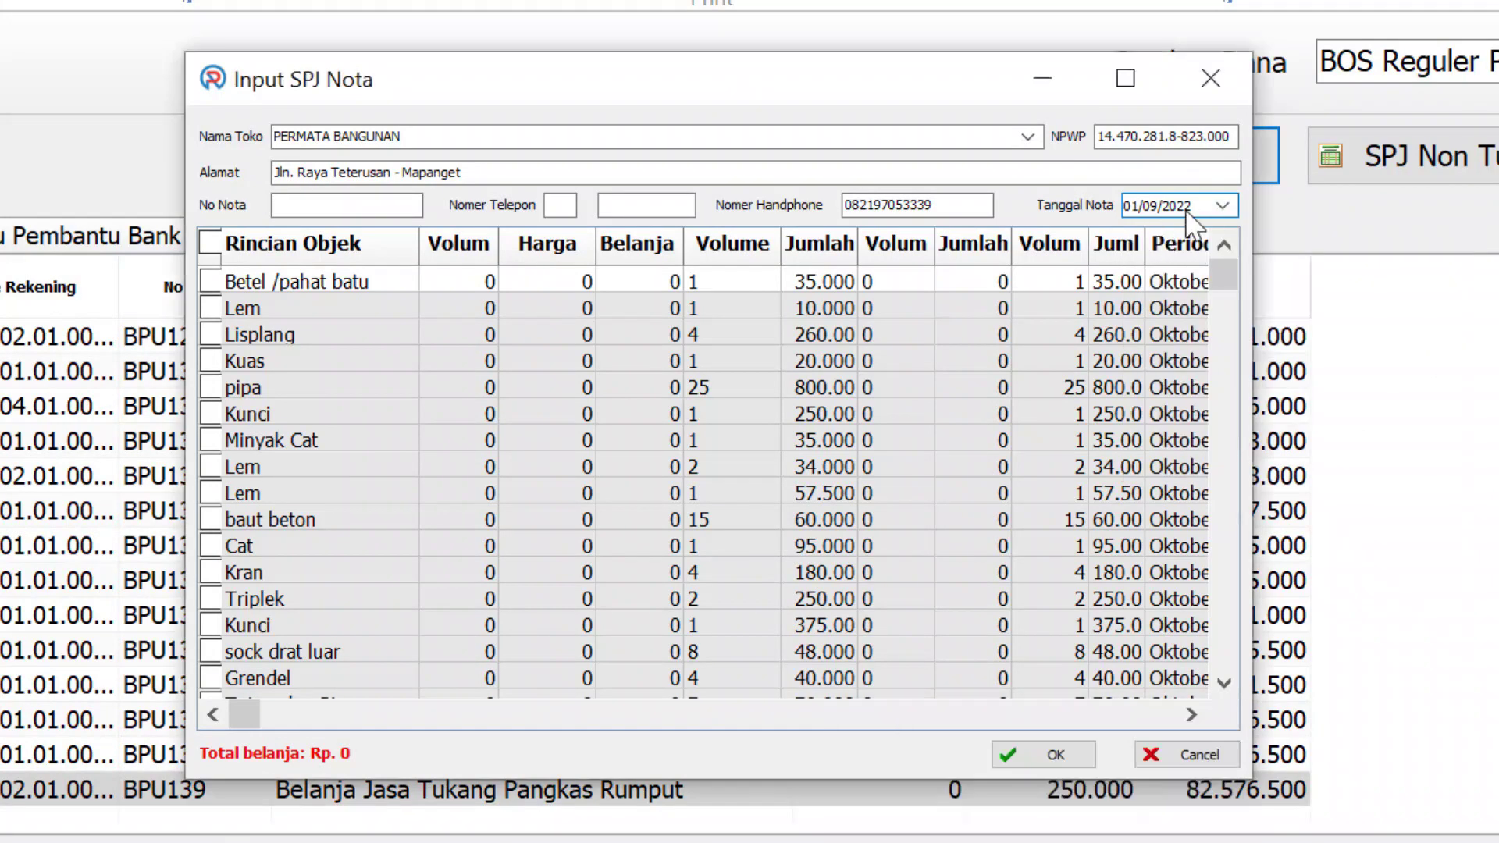
left_click(1223, 206)
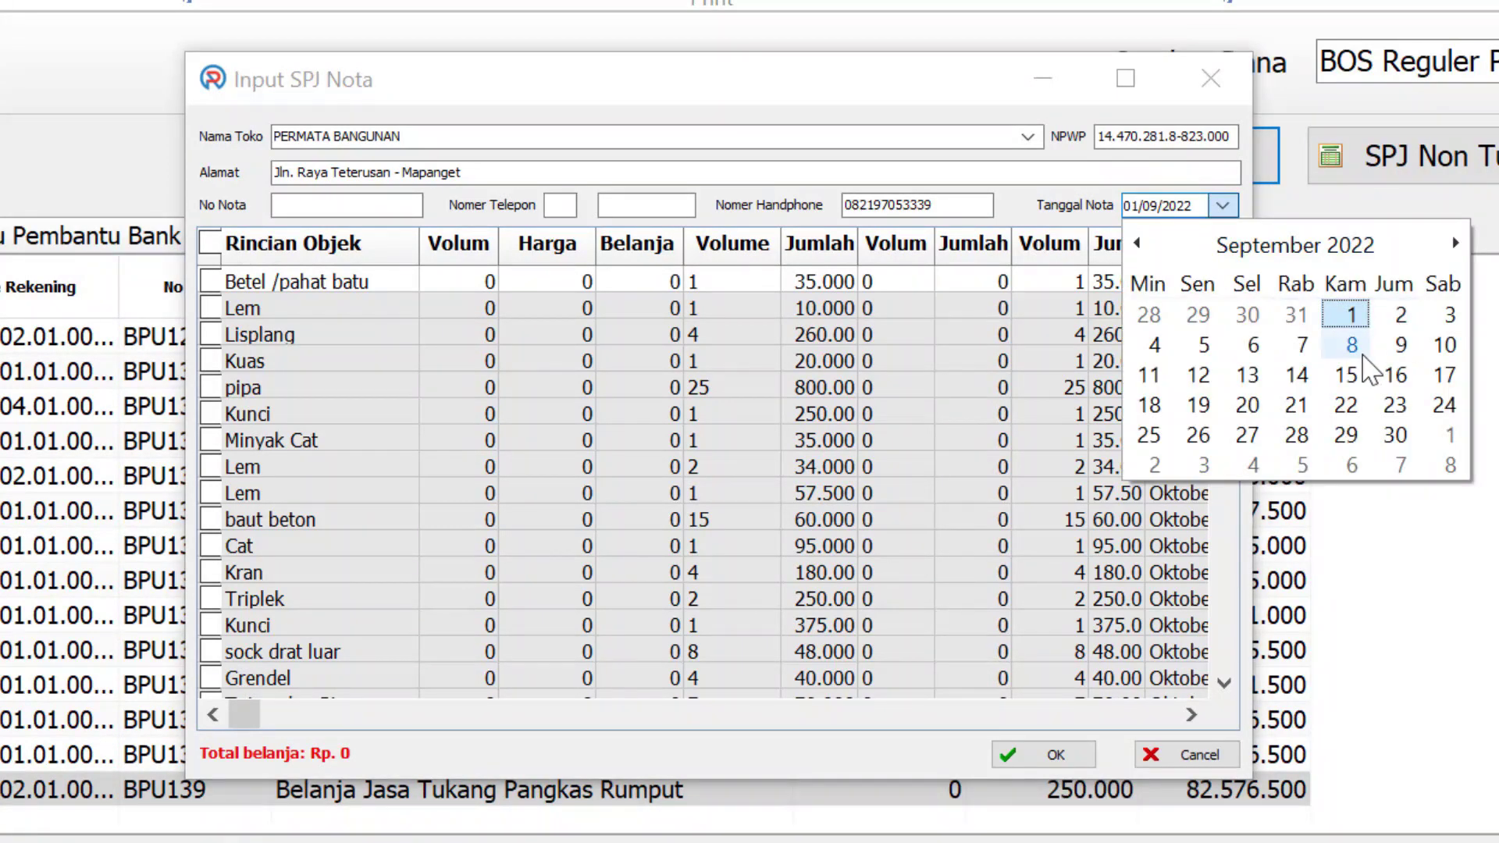
left_click(1199, 375)
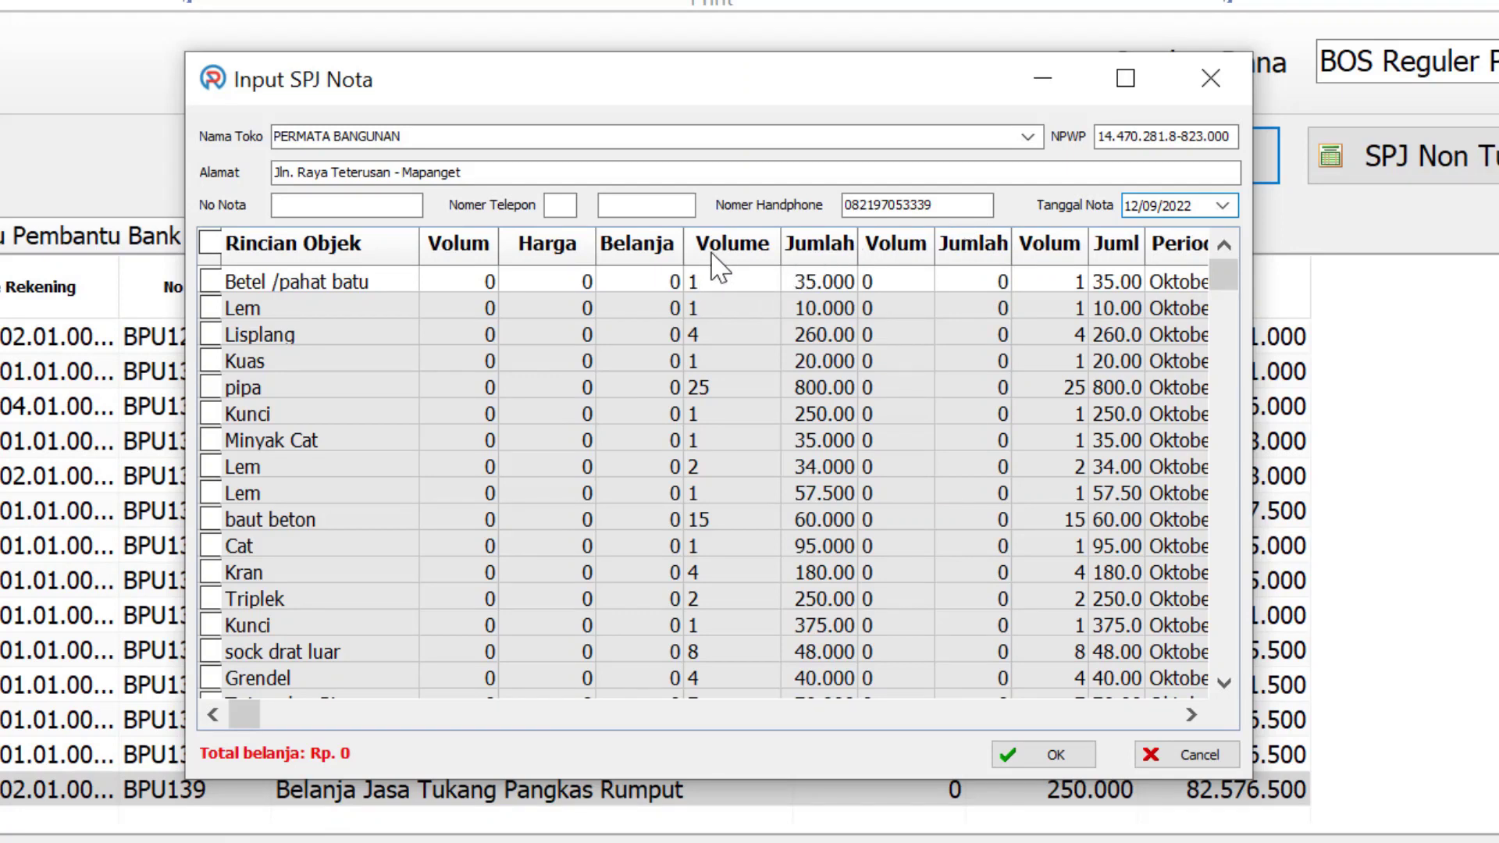
Include Seng/Galvalum and both Besi items (20-unit and 115.000) on the receipt and save BPU140
left_click_drag(1230, 296, 1227, 320)
left_click(1224, 684)
double_click(1224, 684)
double_click(1225, 684)
triple_click(1224, 684)
triple_click(1224, 684)
double_click(1224, 684)
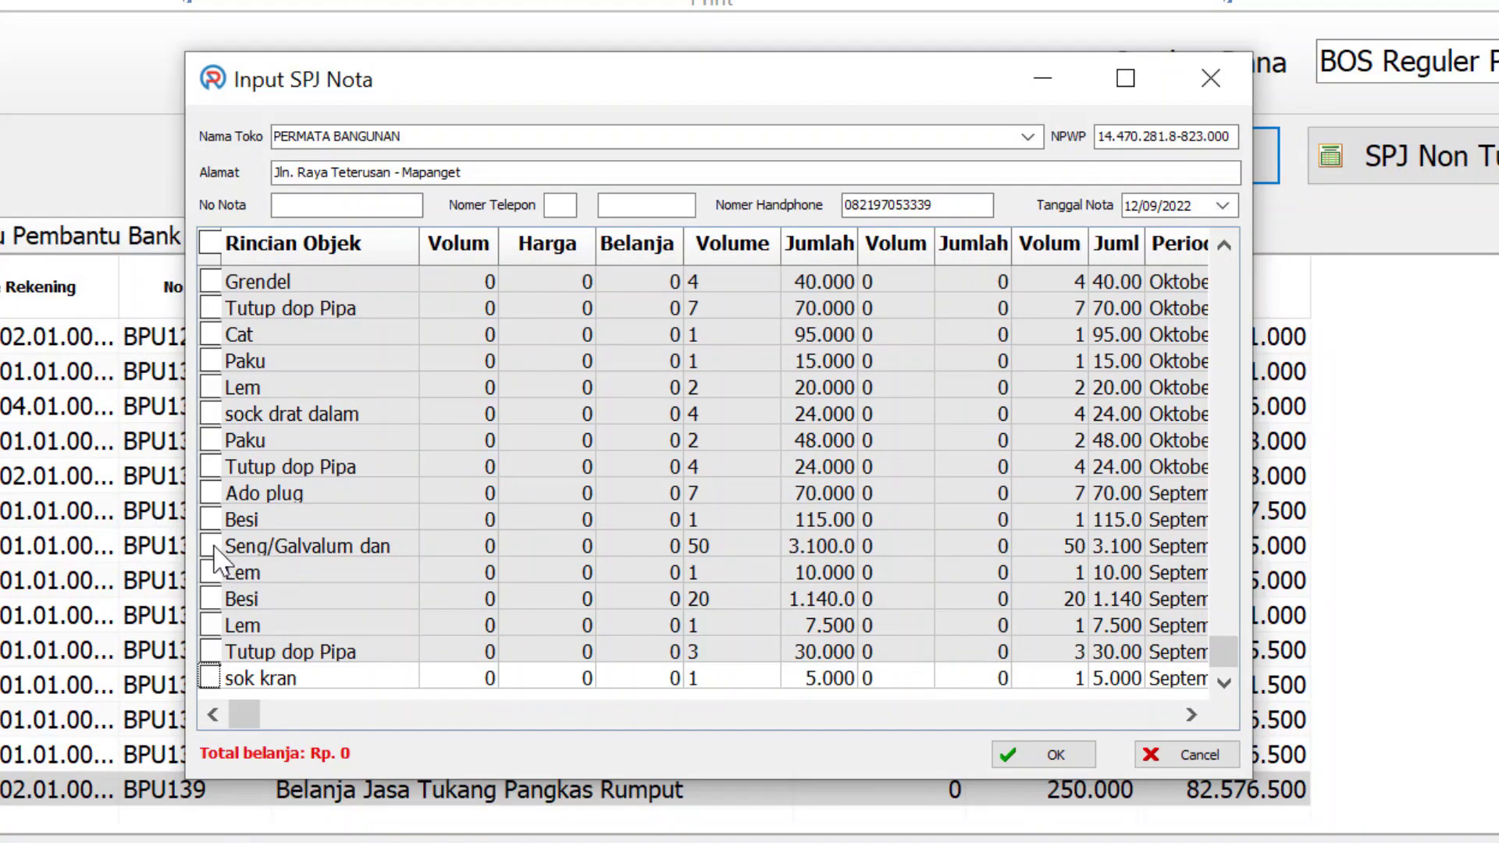
left_click(210, 546)
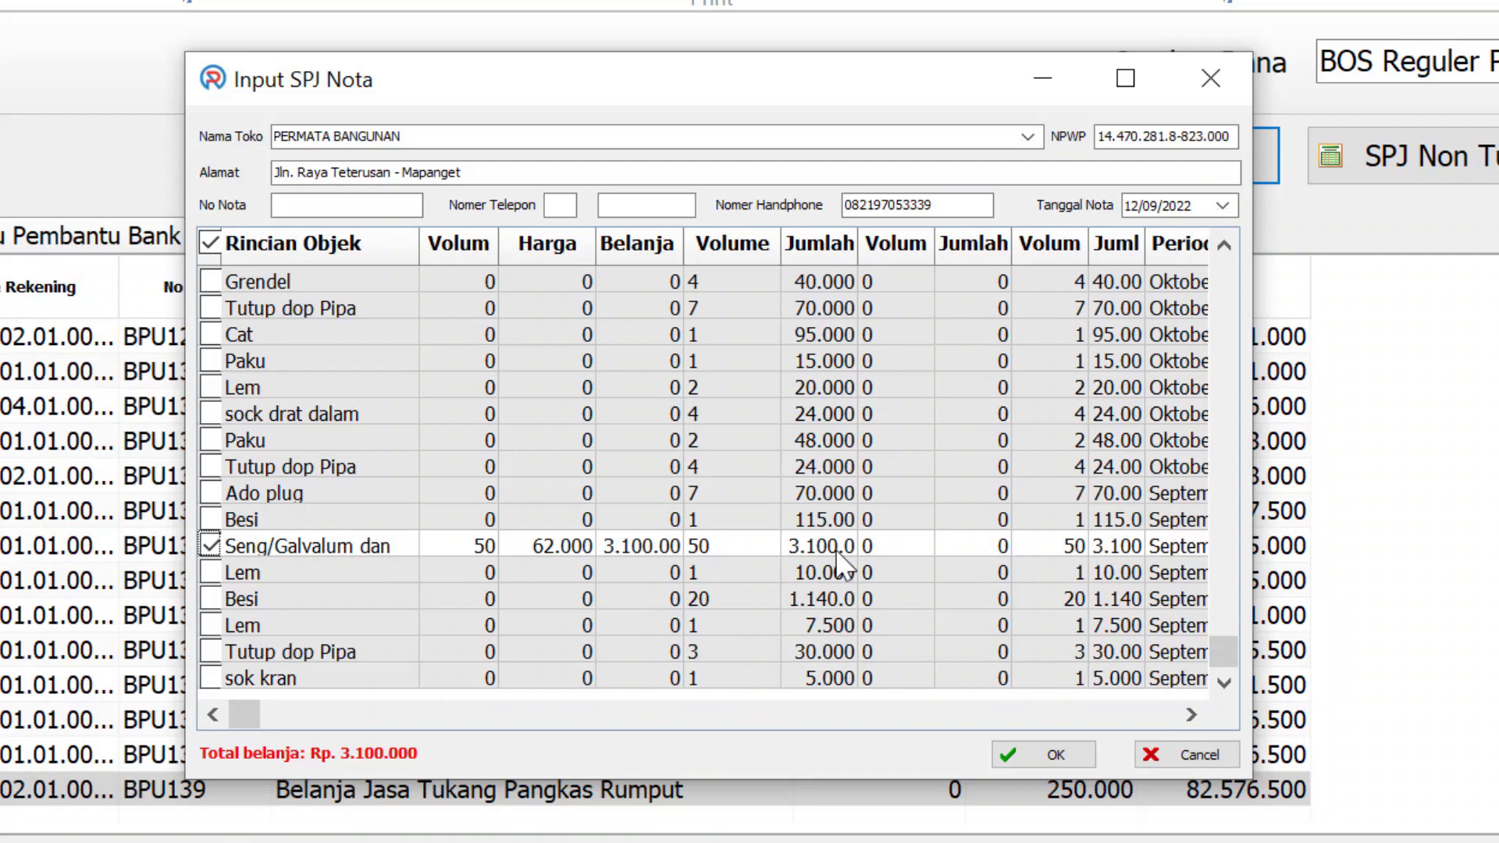
left_click_drag(859, 238, 883, 238)
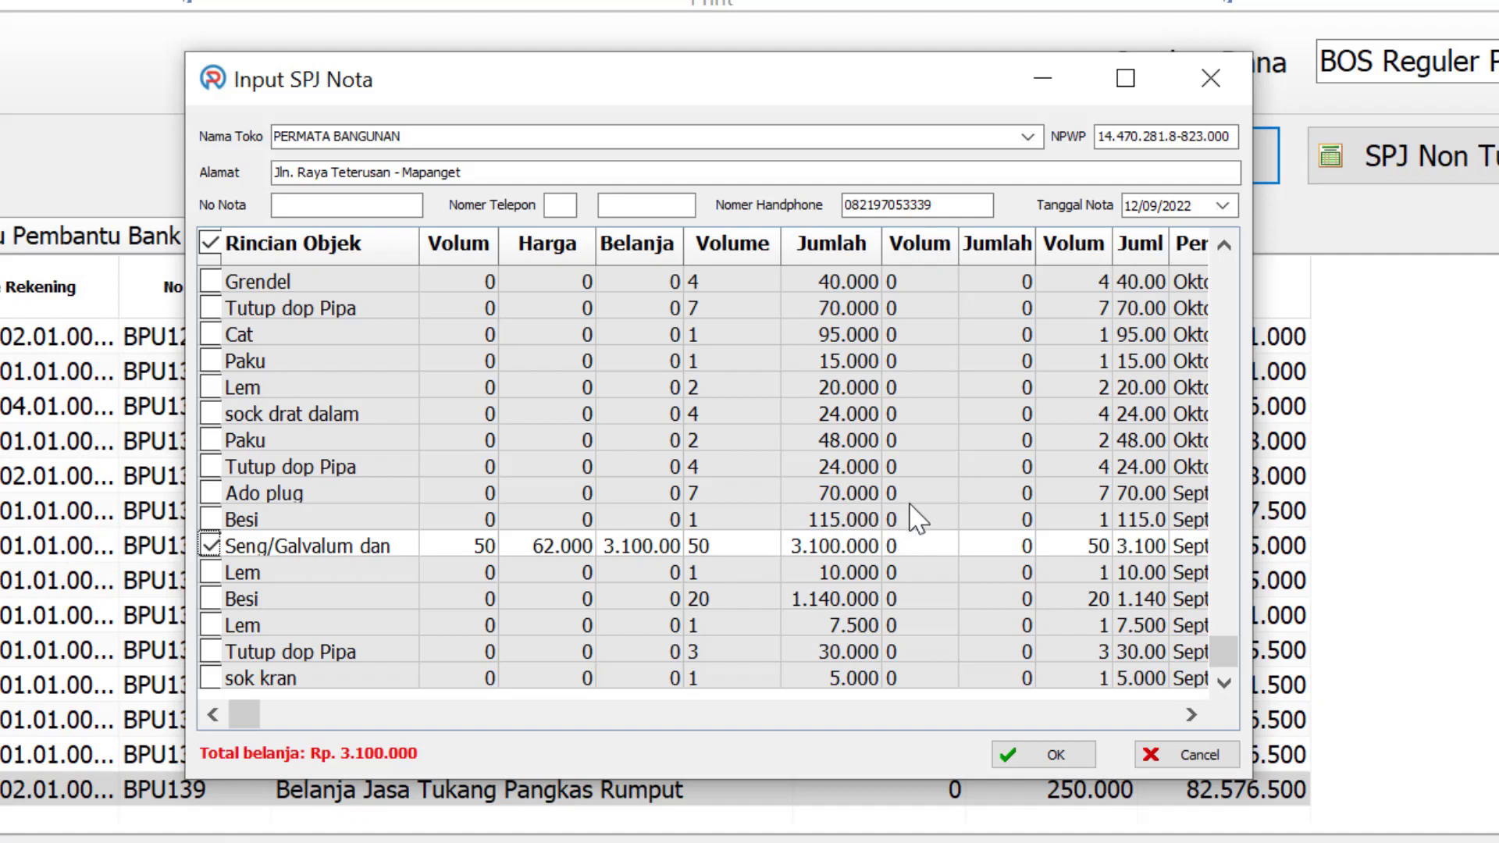
left_click(827, 608)
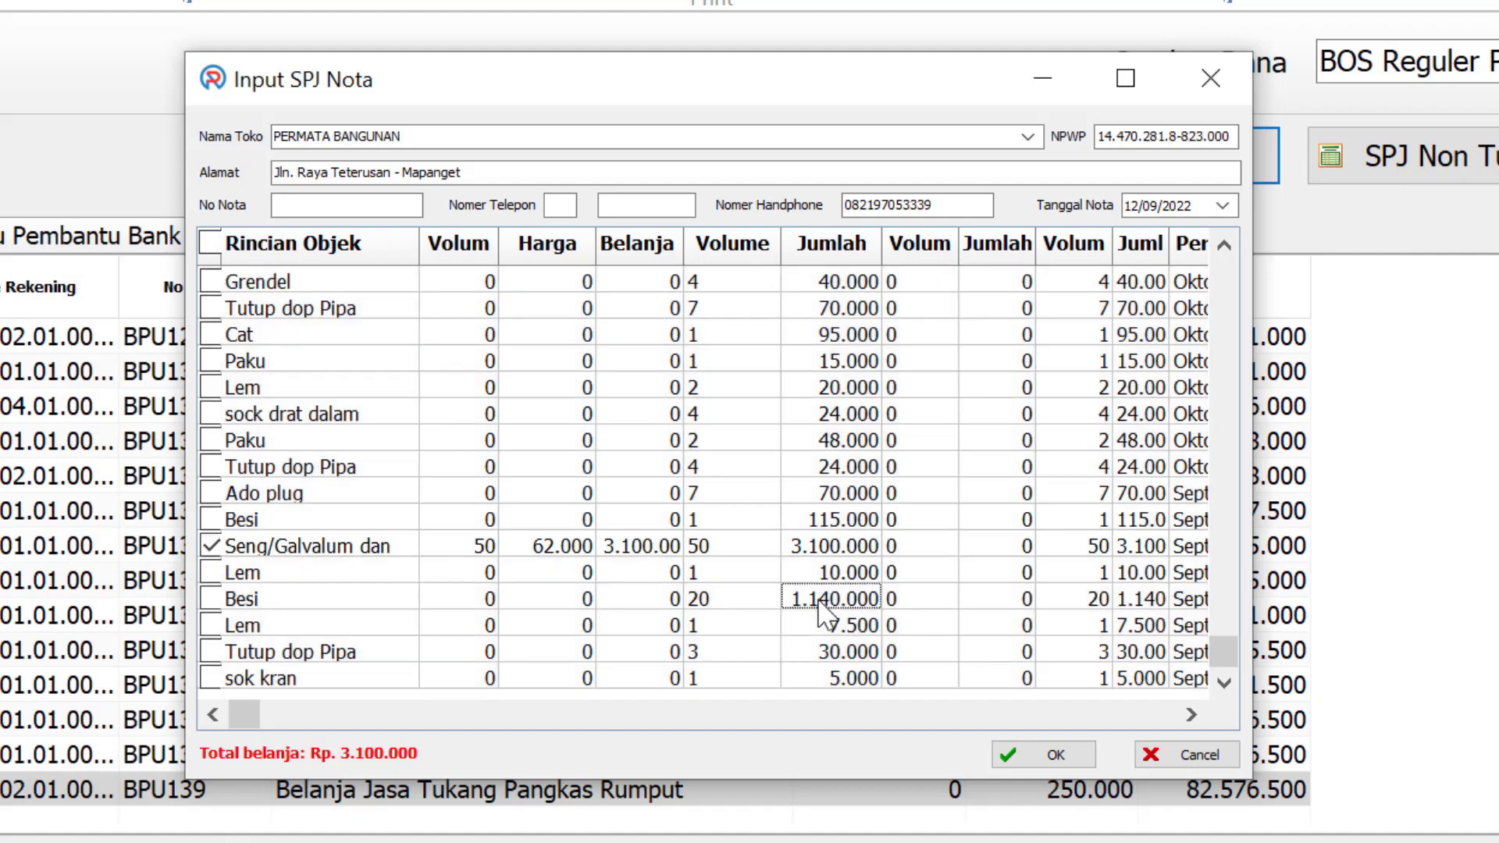
left_click(209, 600)
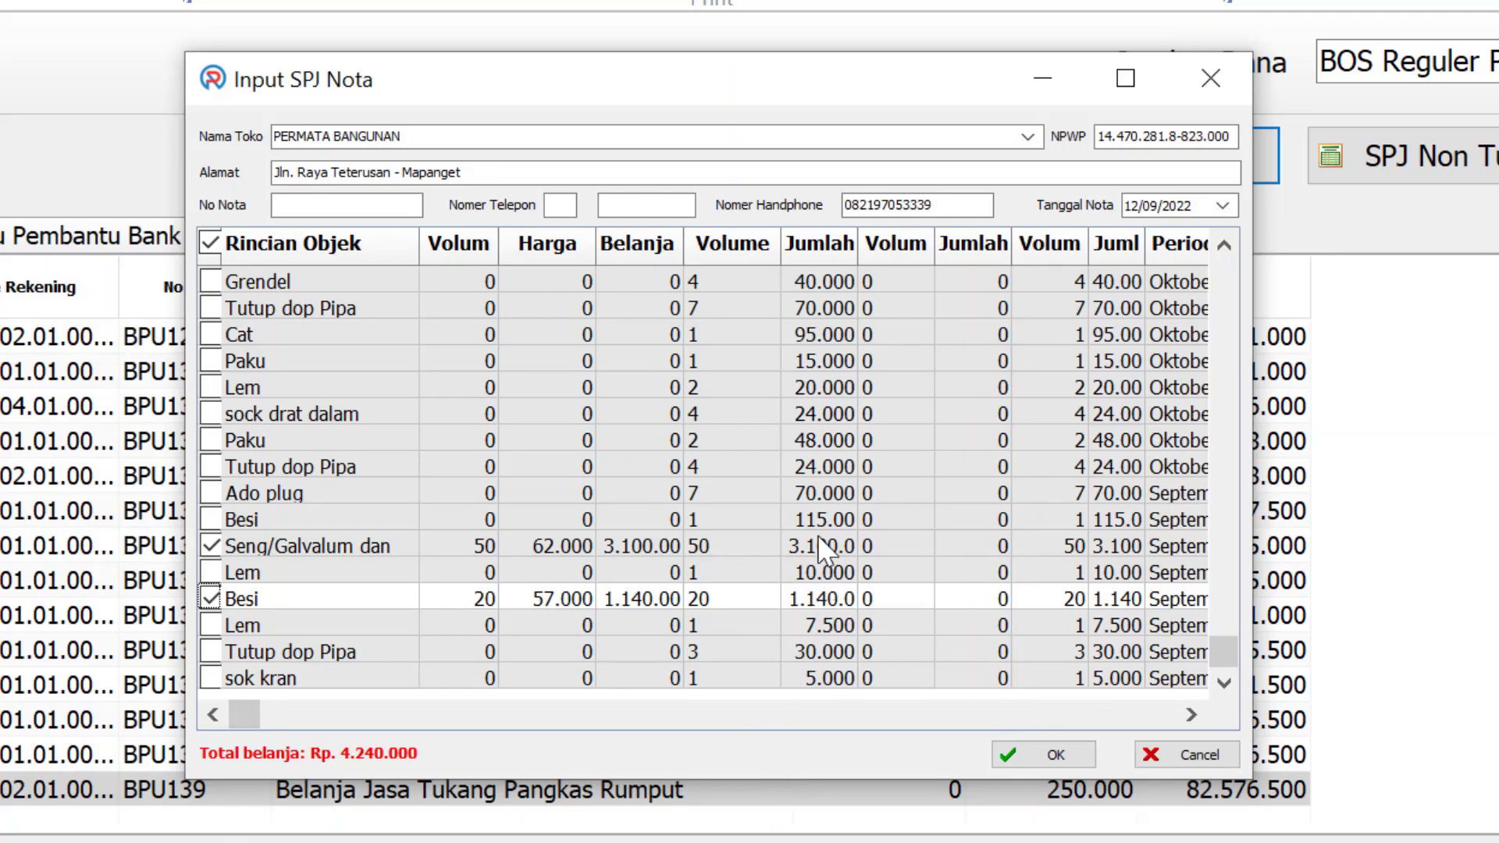
left_click(211, 520)
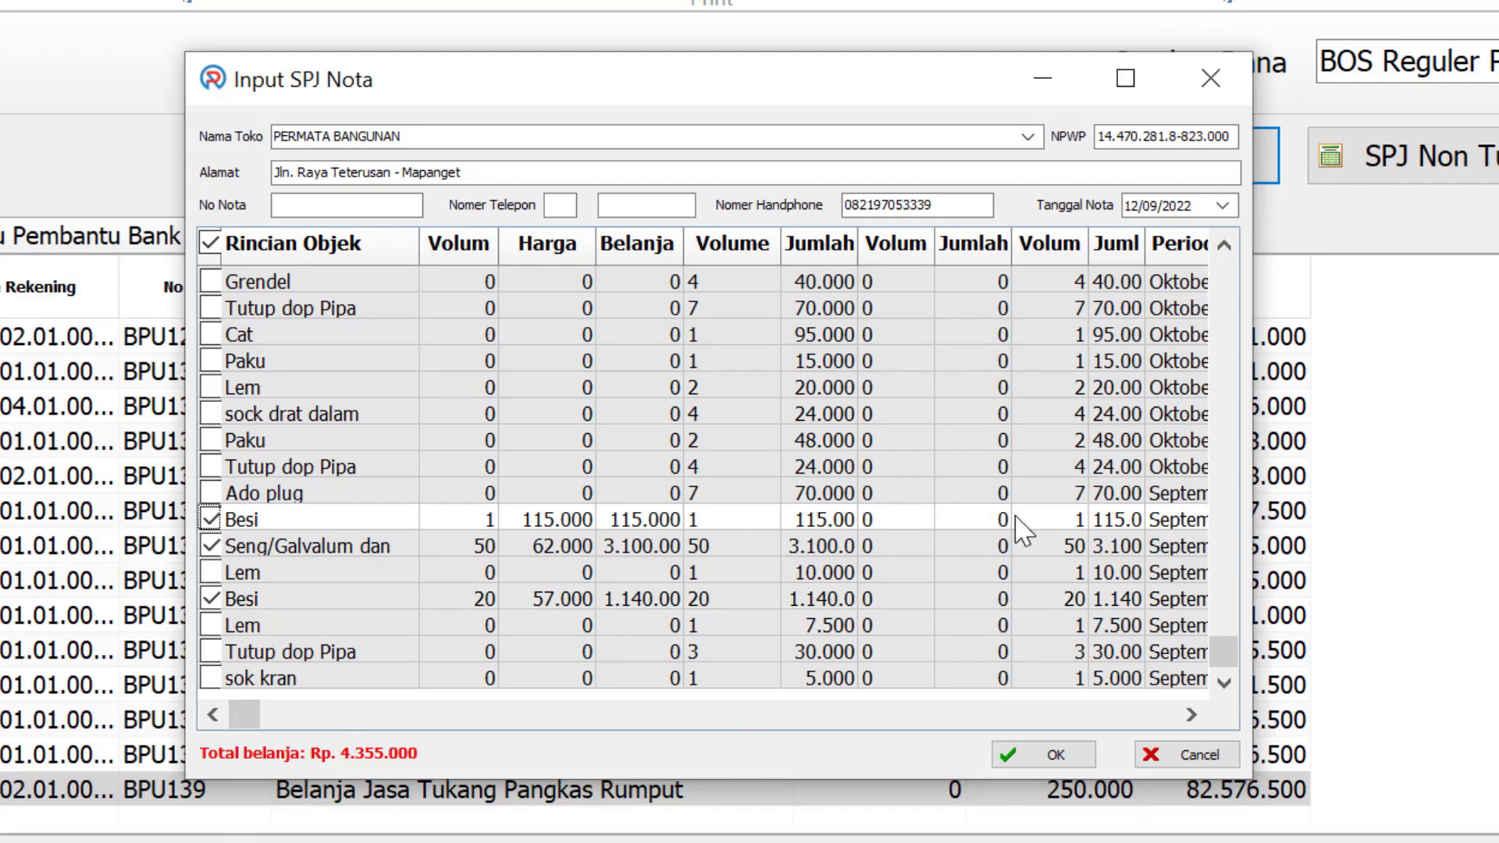
left_click(1047, 754)
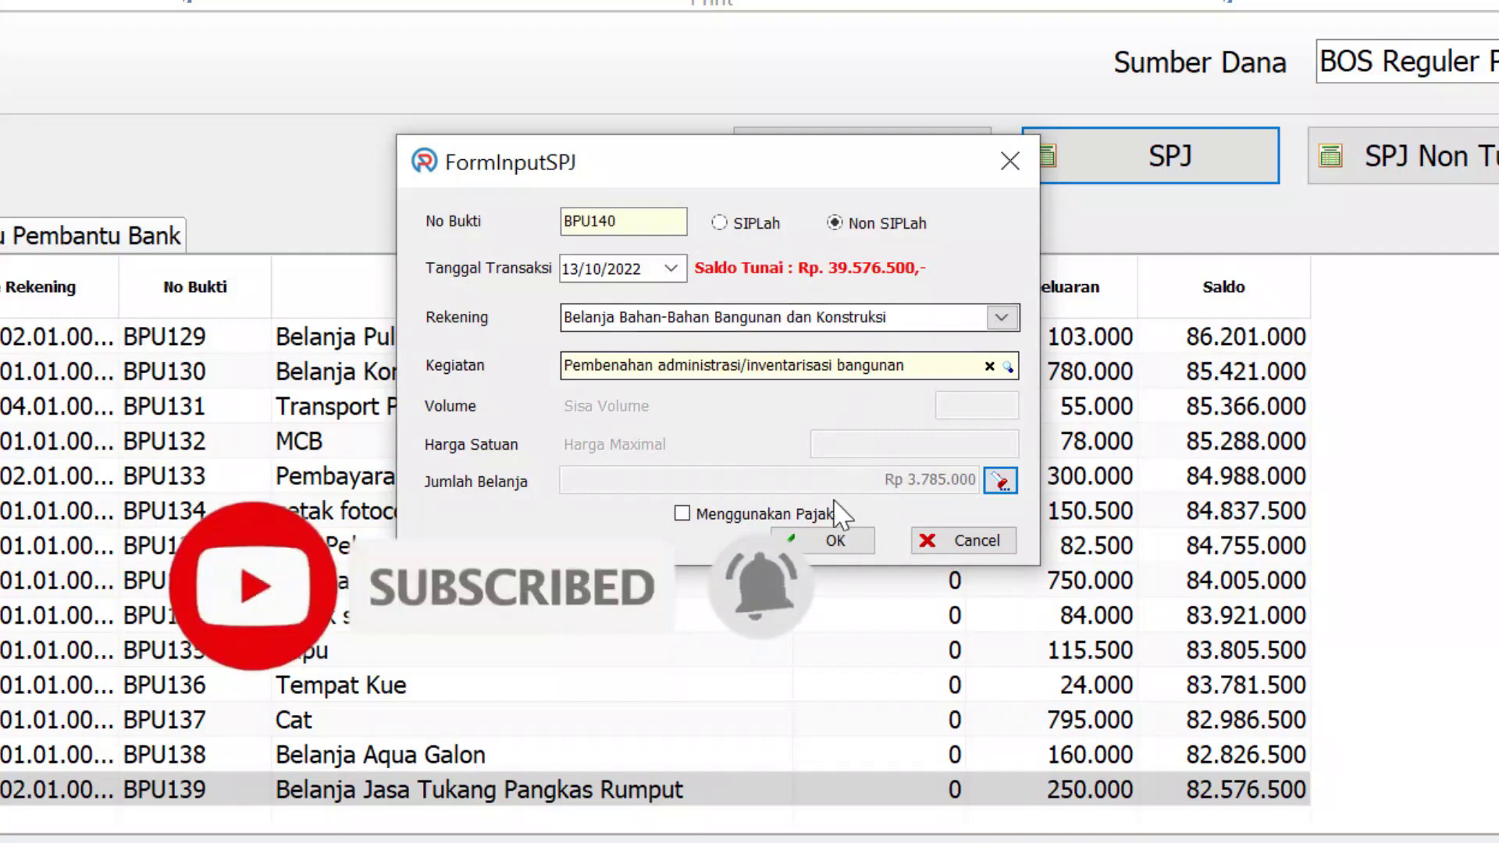
left_click(850, 539)
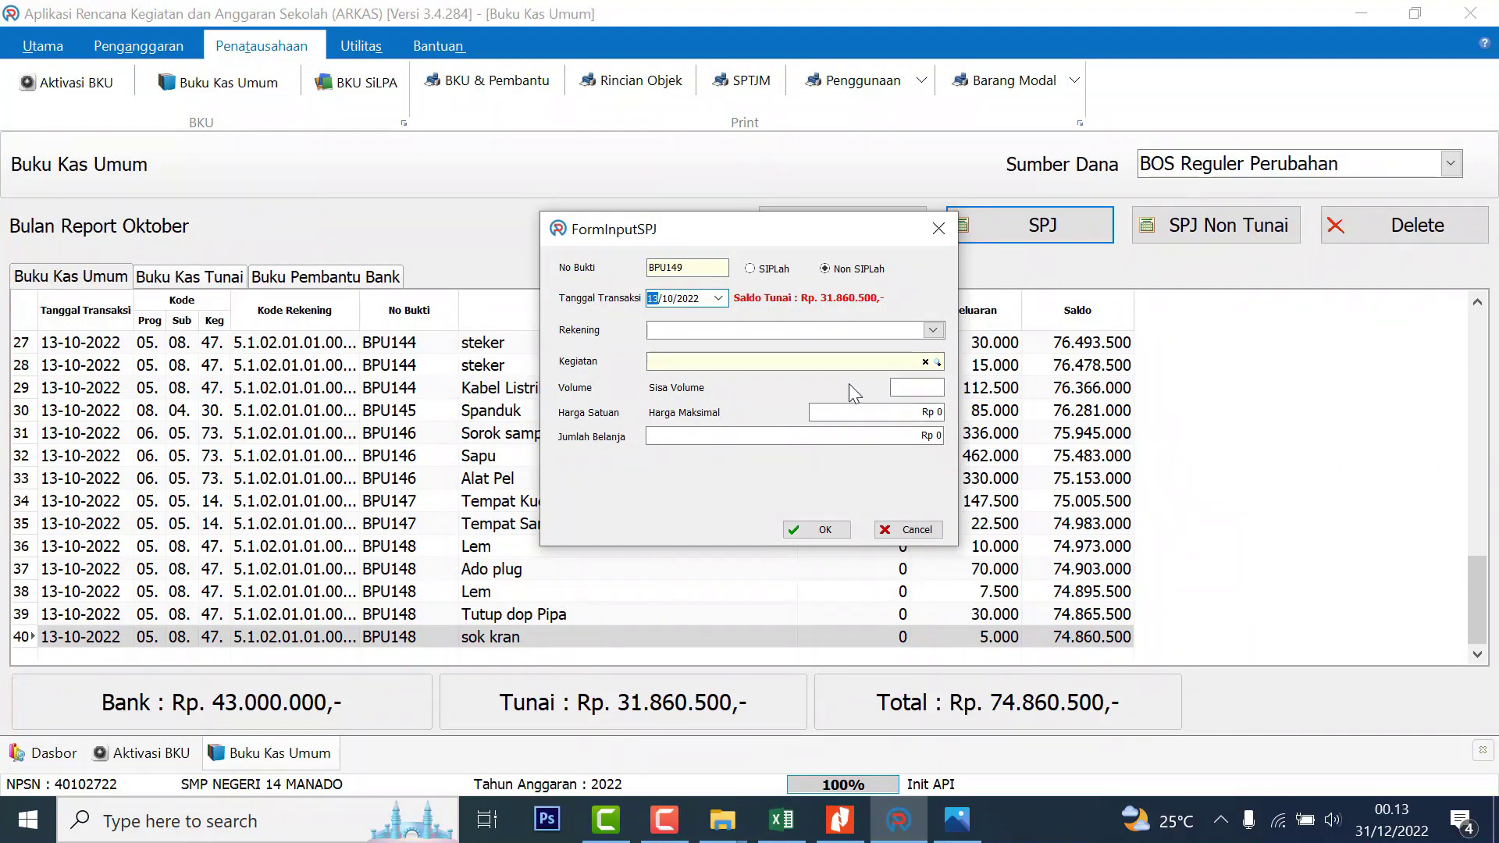
Cancel the empty BPU149 entry form
left_click(908, 529)
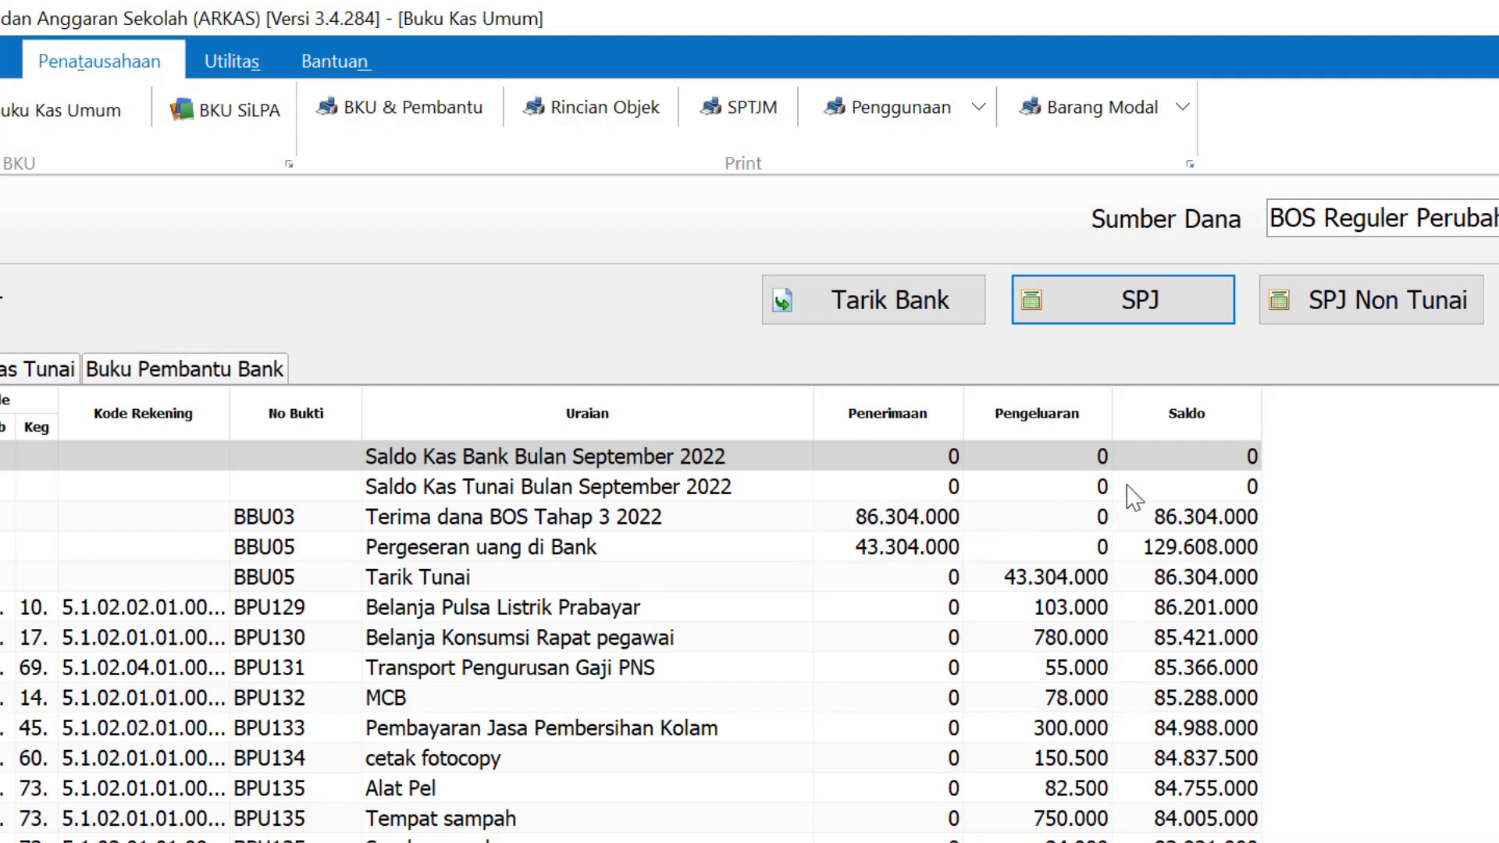
Start a Non SIPLah non-cash entry under Penanganan Prasarana dan Sarana Umum for Belanja Jasa Tenaga Penjaga Sekolah
left_click(1379, 316)
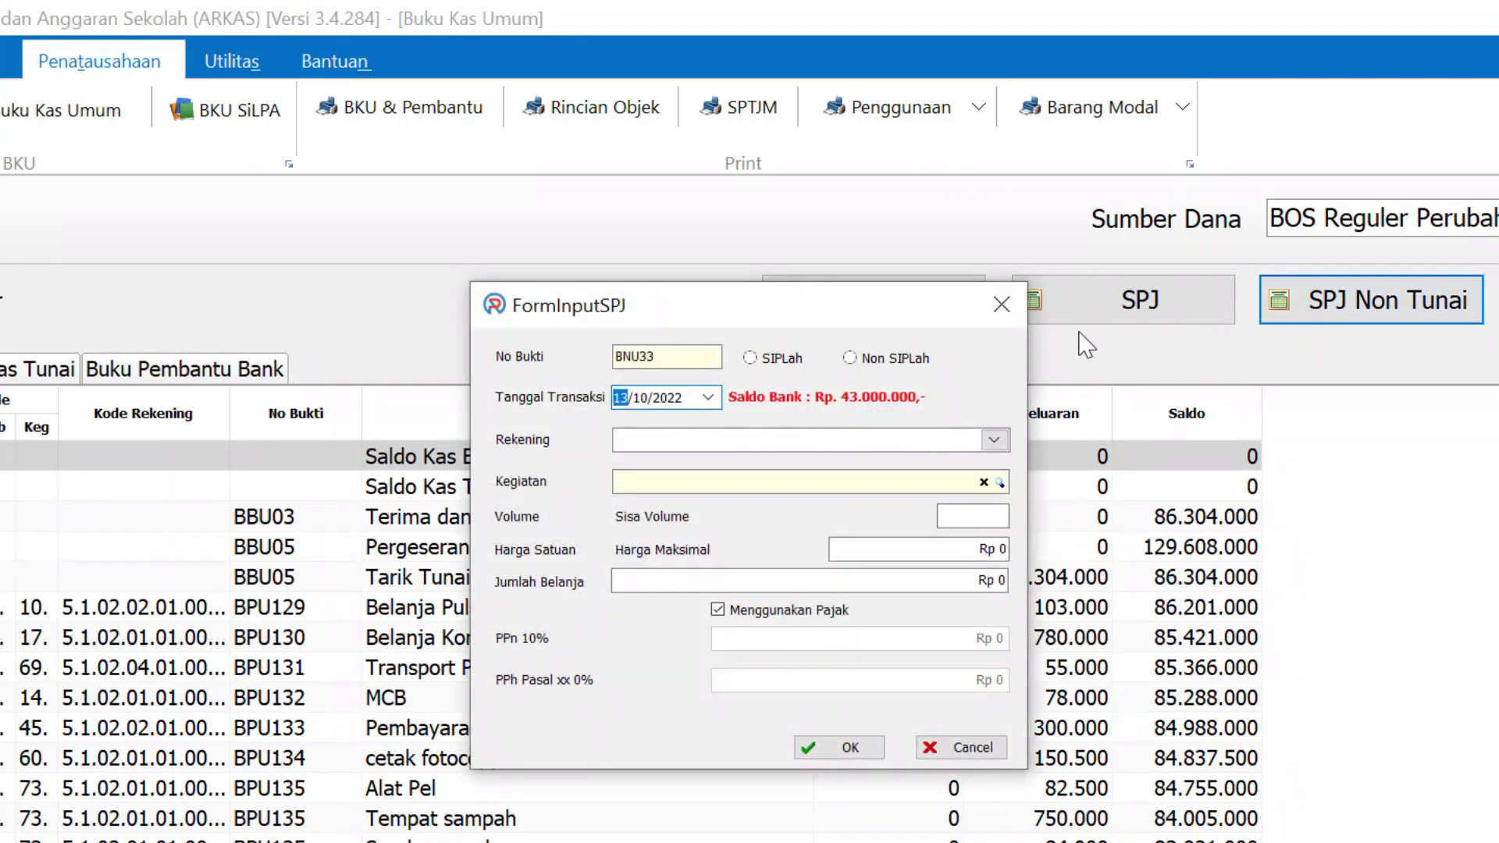
left_click(1001, 304)
left_click(1388, 316)
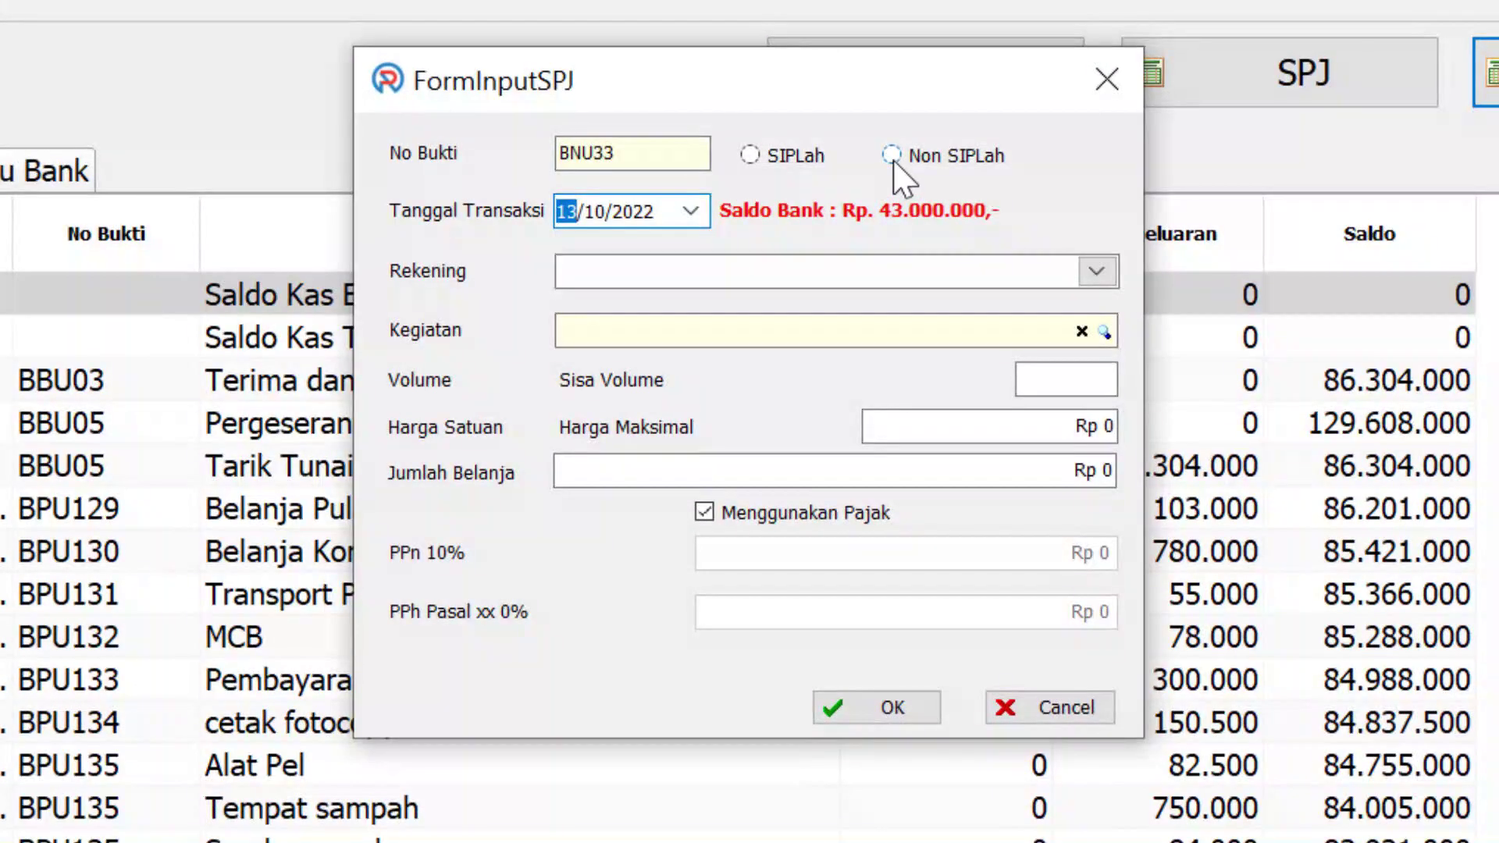
left_click(893, 159)
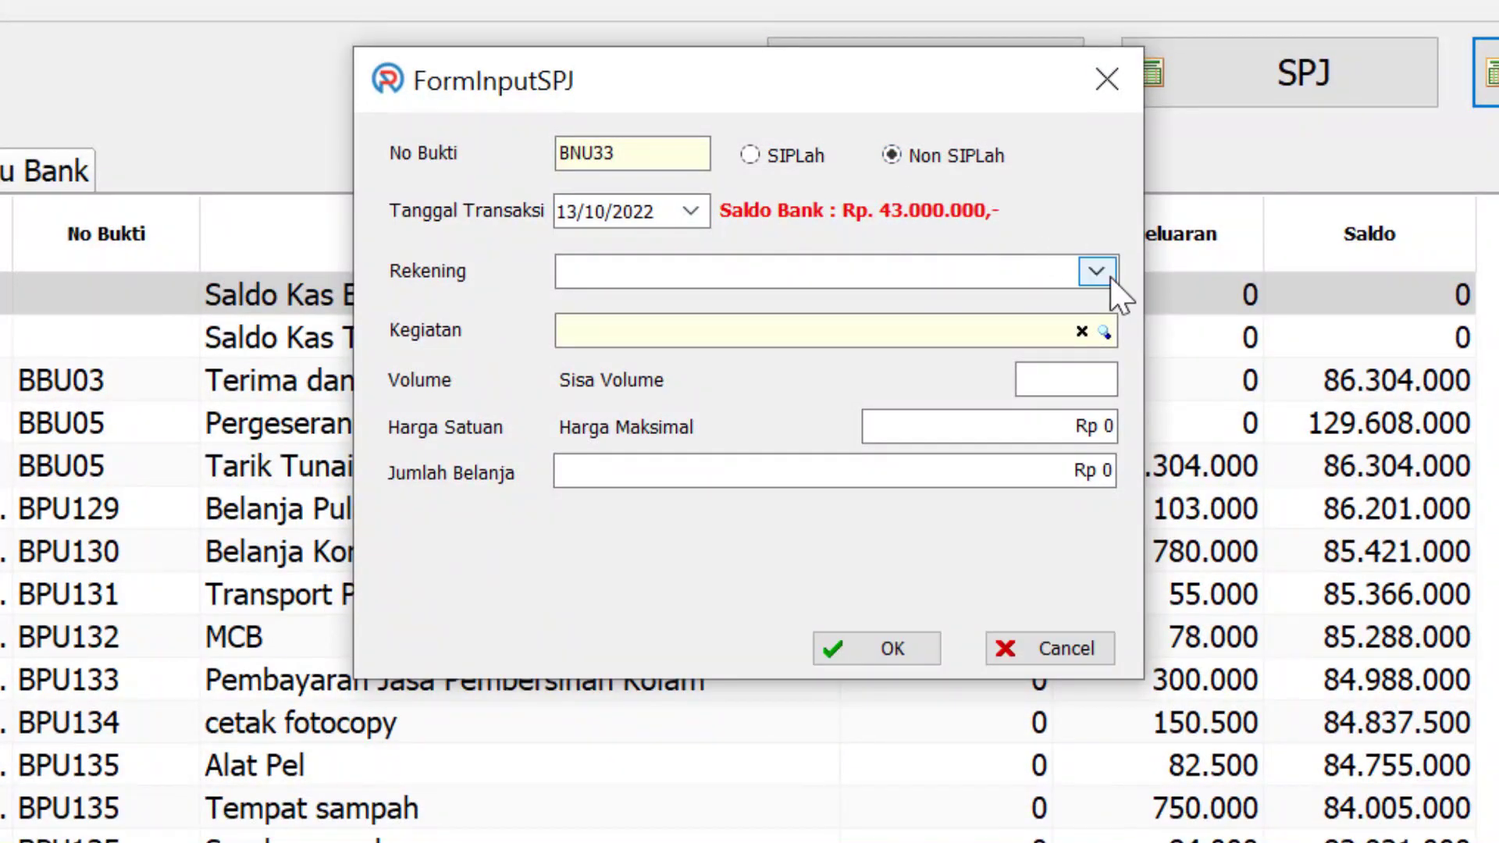
left_click(1101, 277)
scroll(1101, 402, "down", 3)
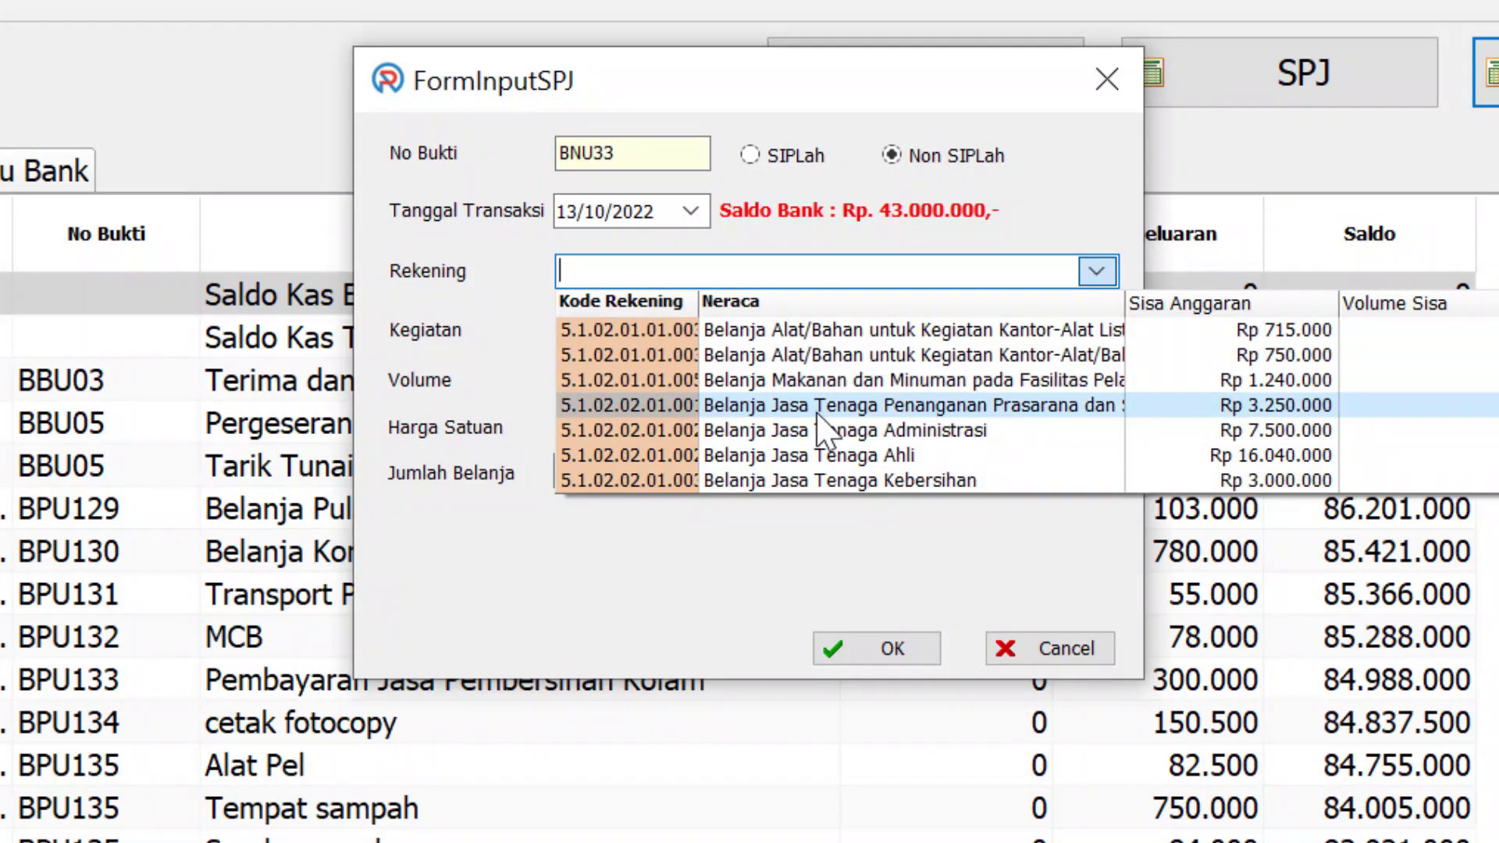
left_click(819, 414)
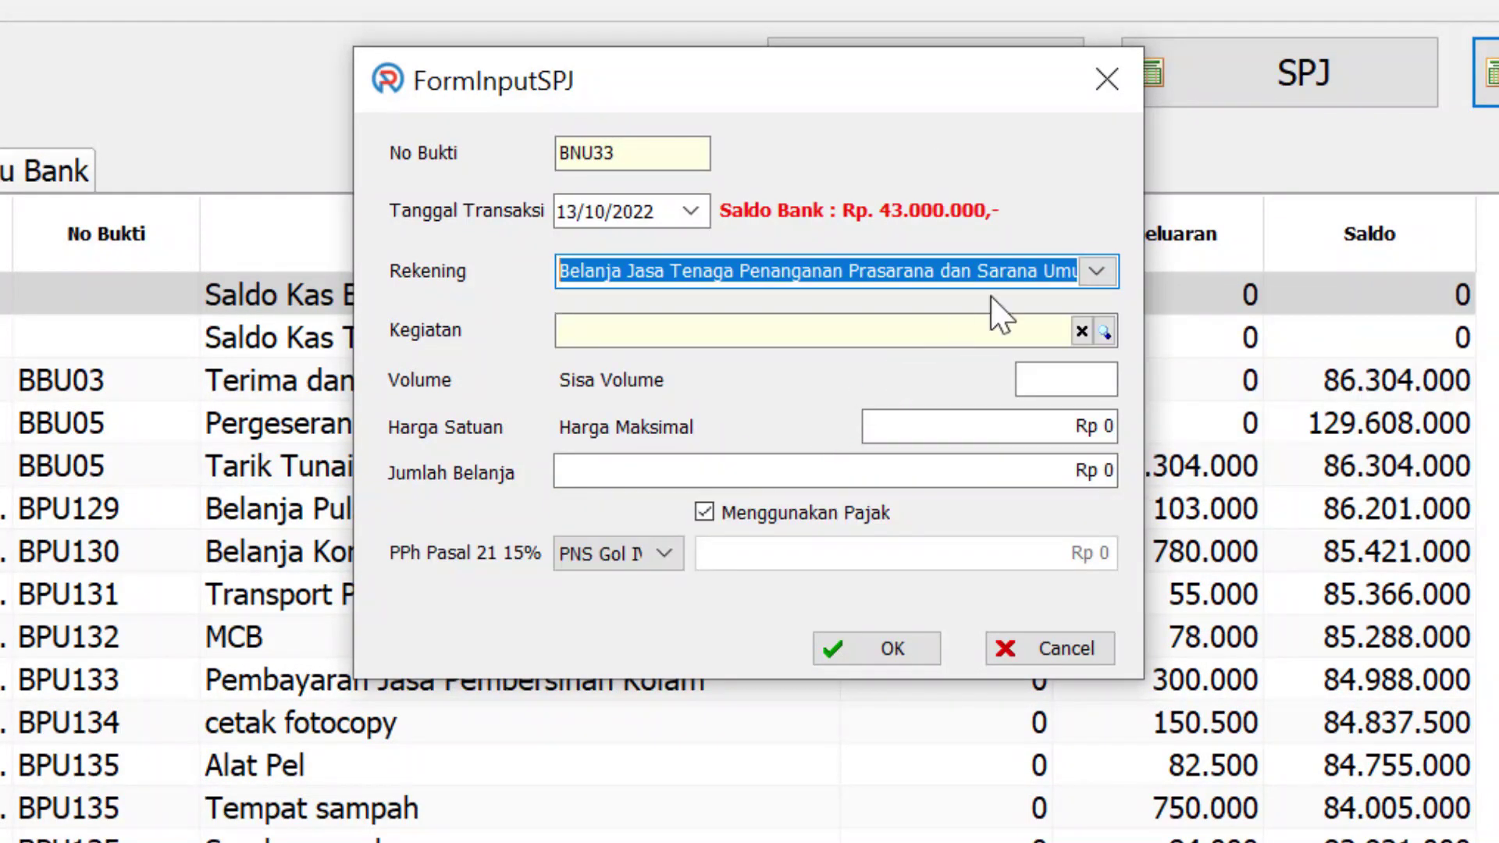
left_click(1106, 333)
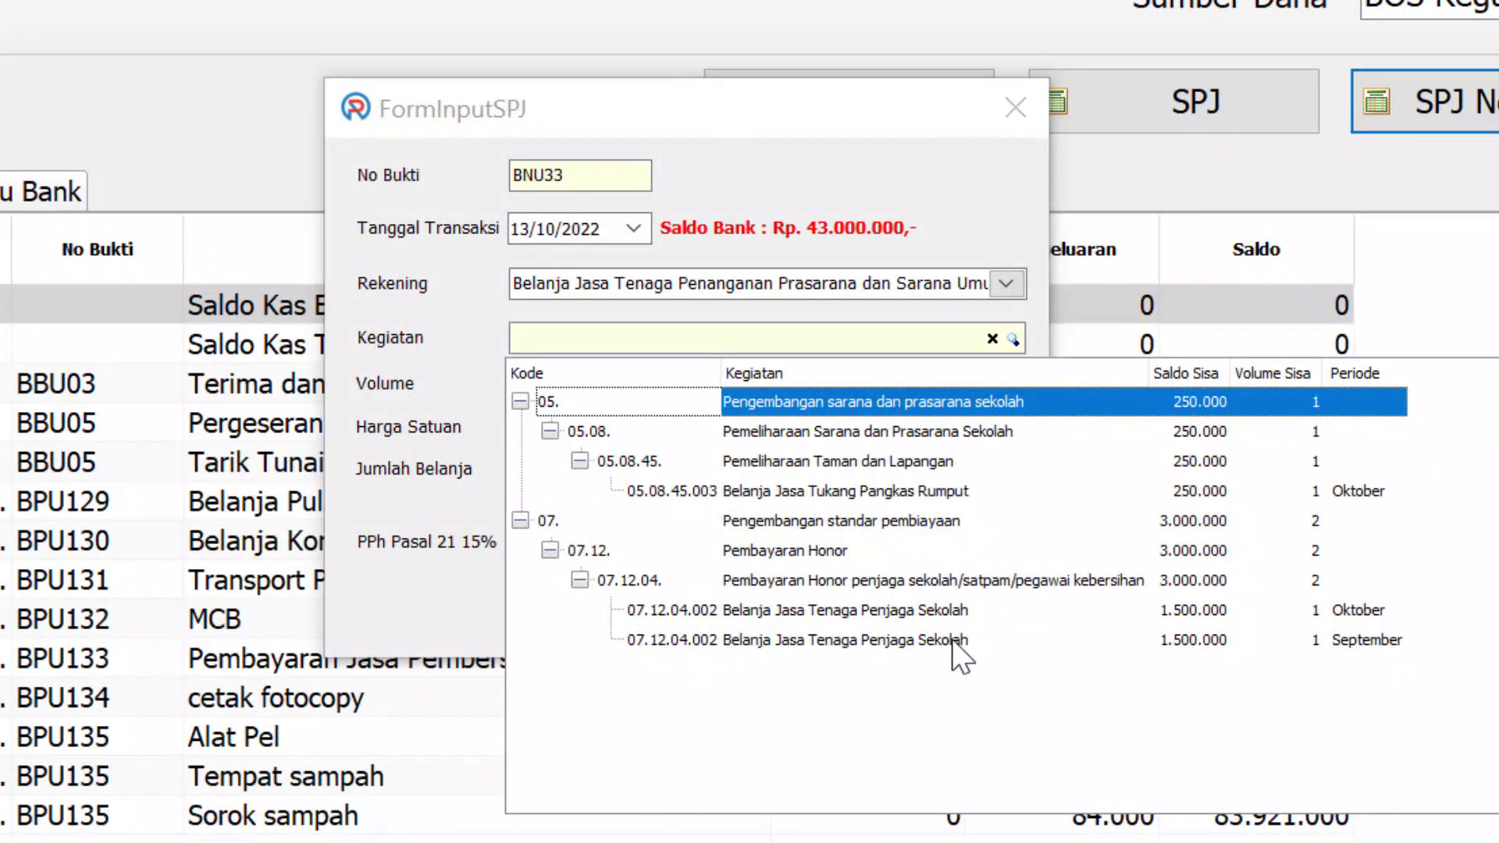
left_click(953, 642)
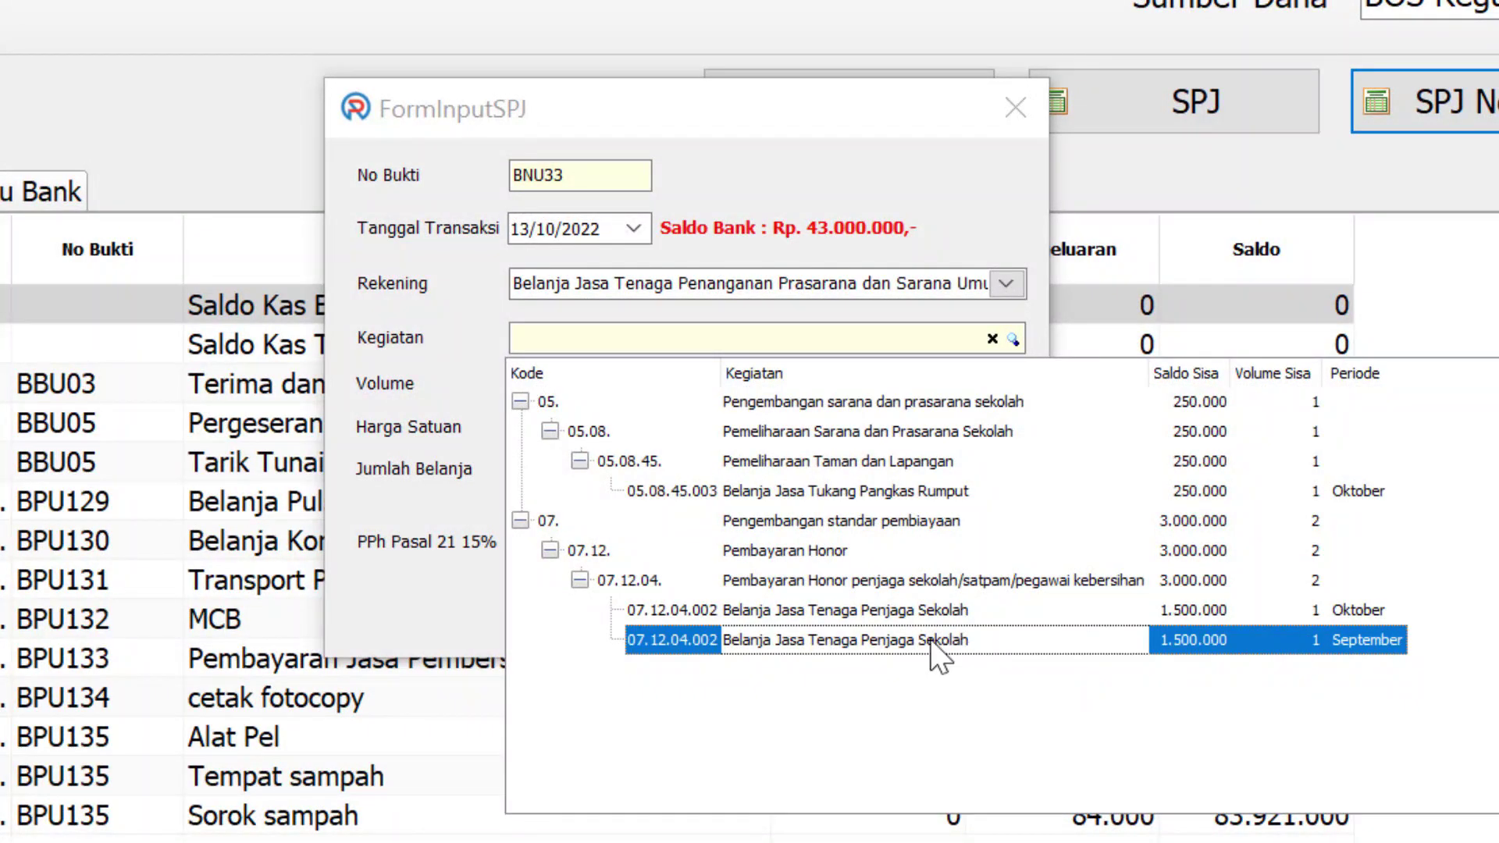
double_click(933, 642)
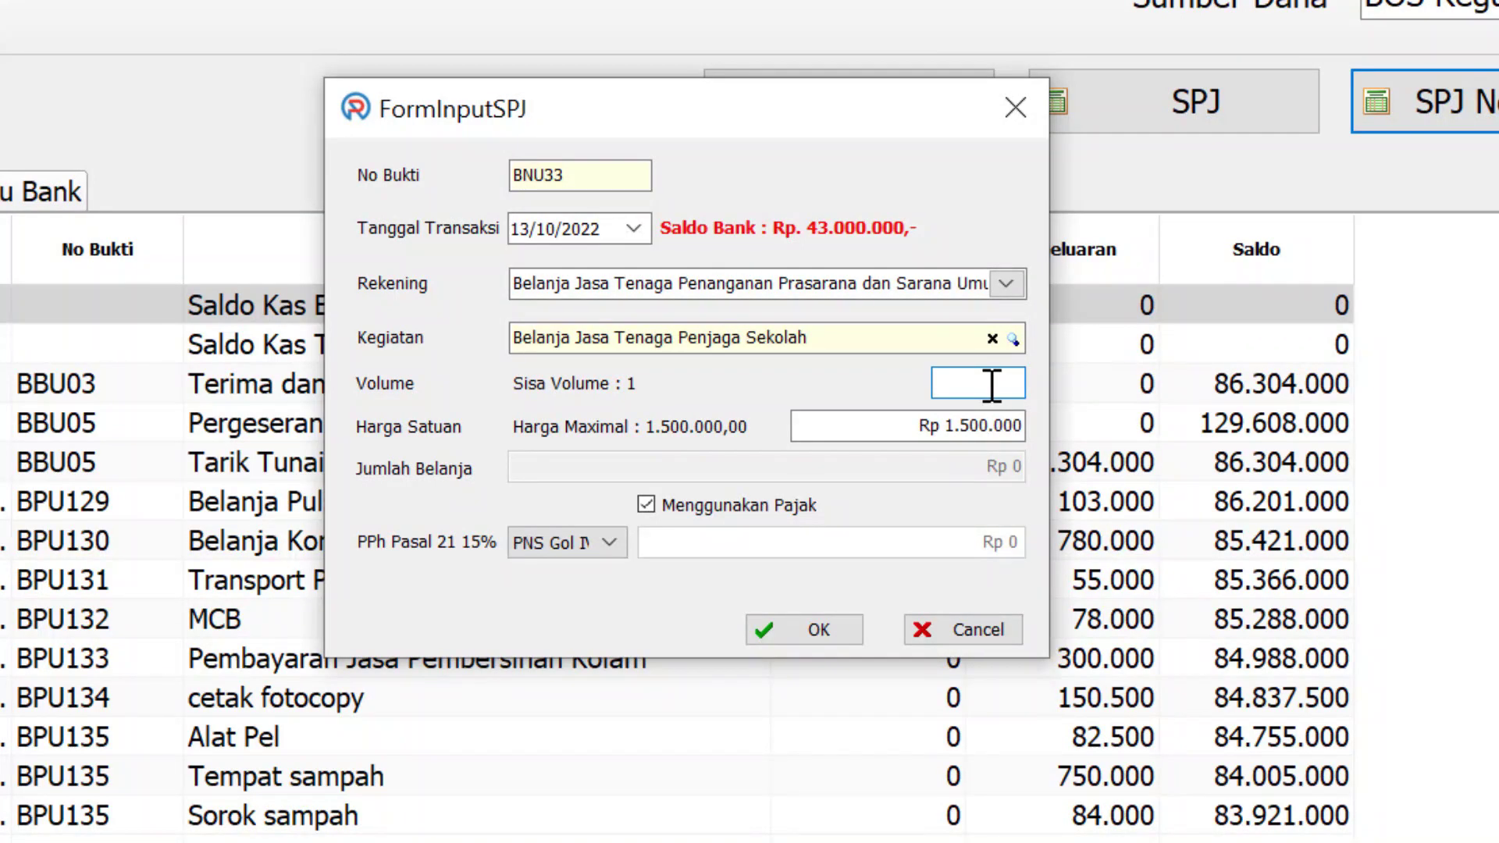
Save the school guard payment with volume 1, no tax, and a Non PNS payee without NPWP
type("1")
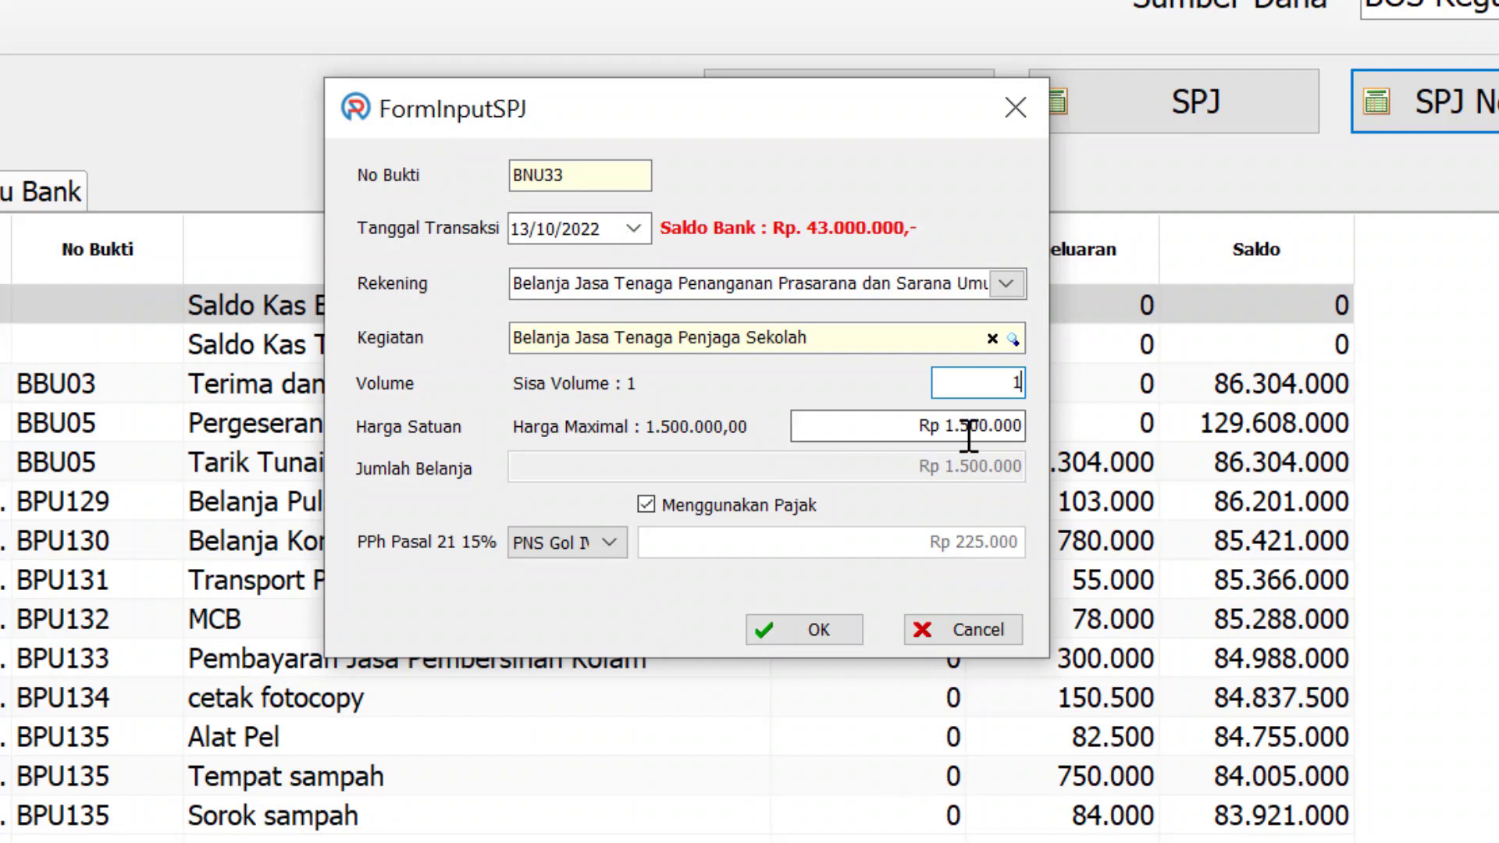
left_click(651, 506)
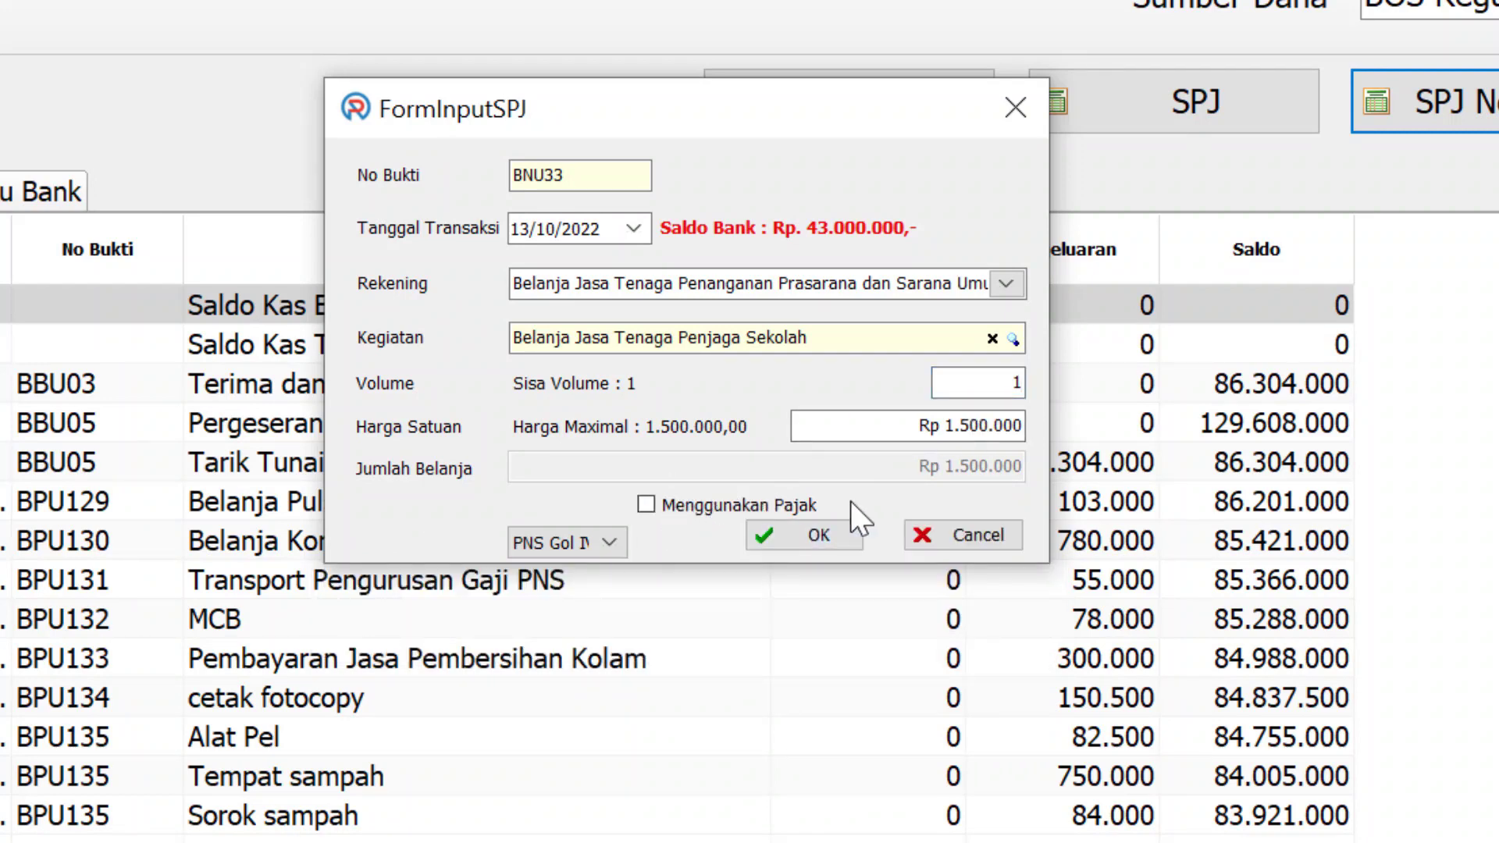
left_click(609, 549)
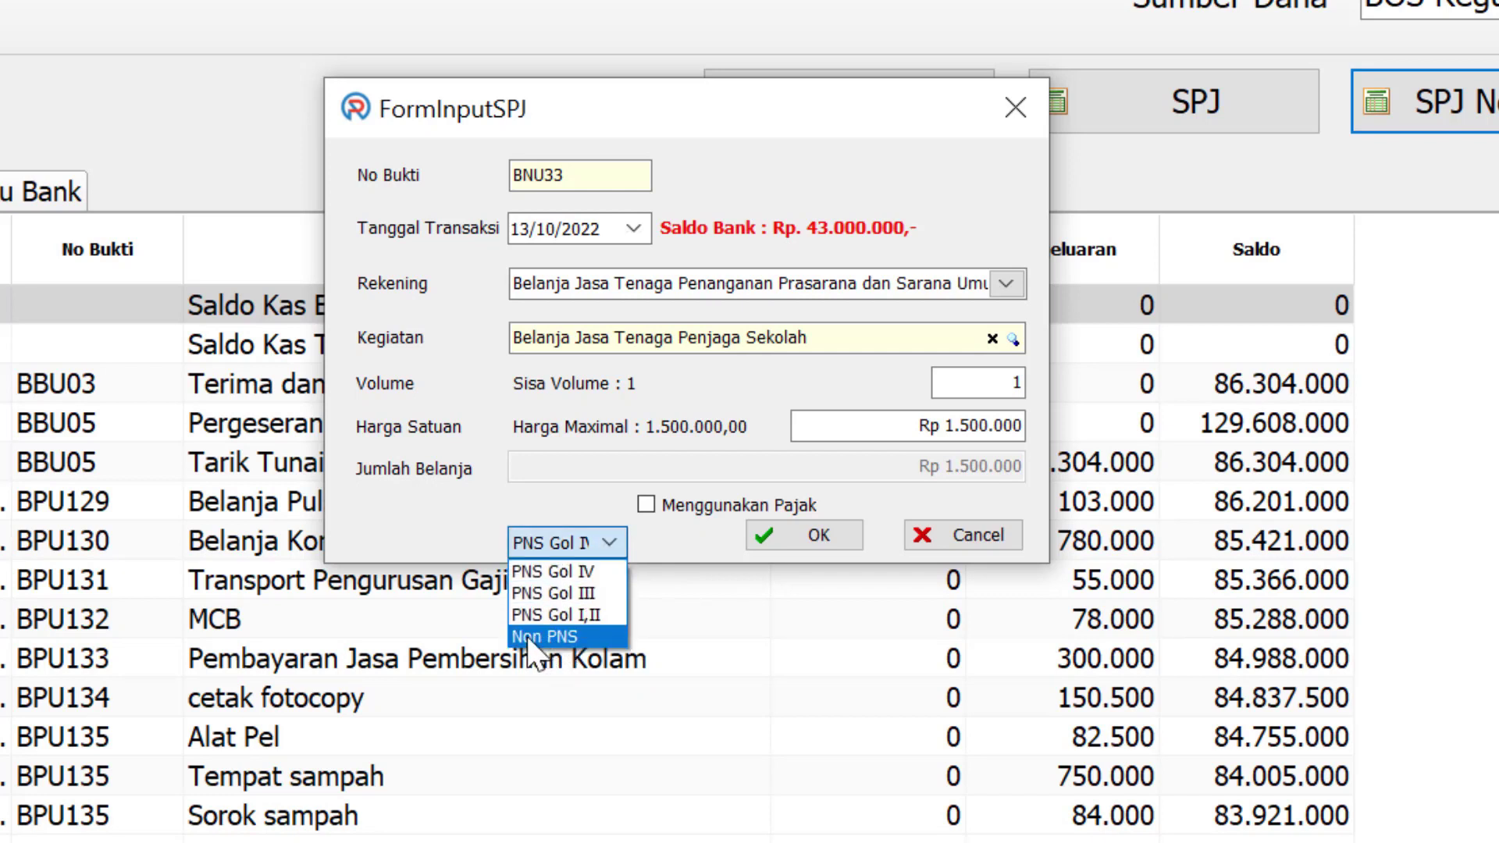
left_click(558, 638)
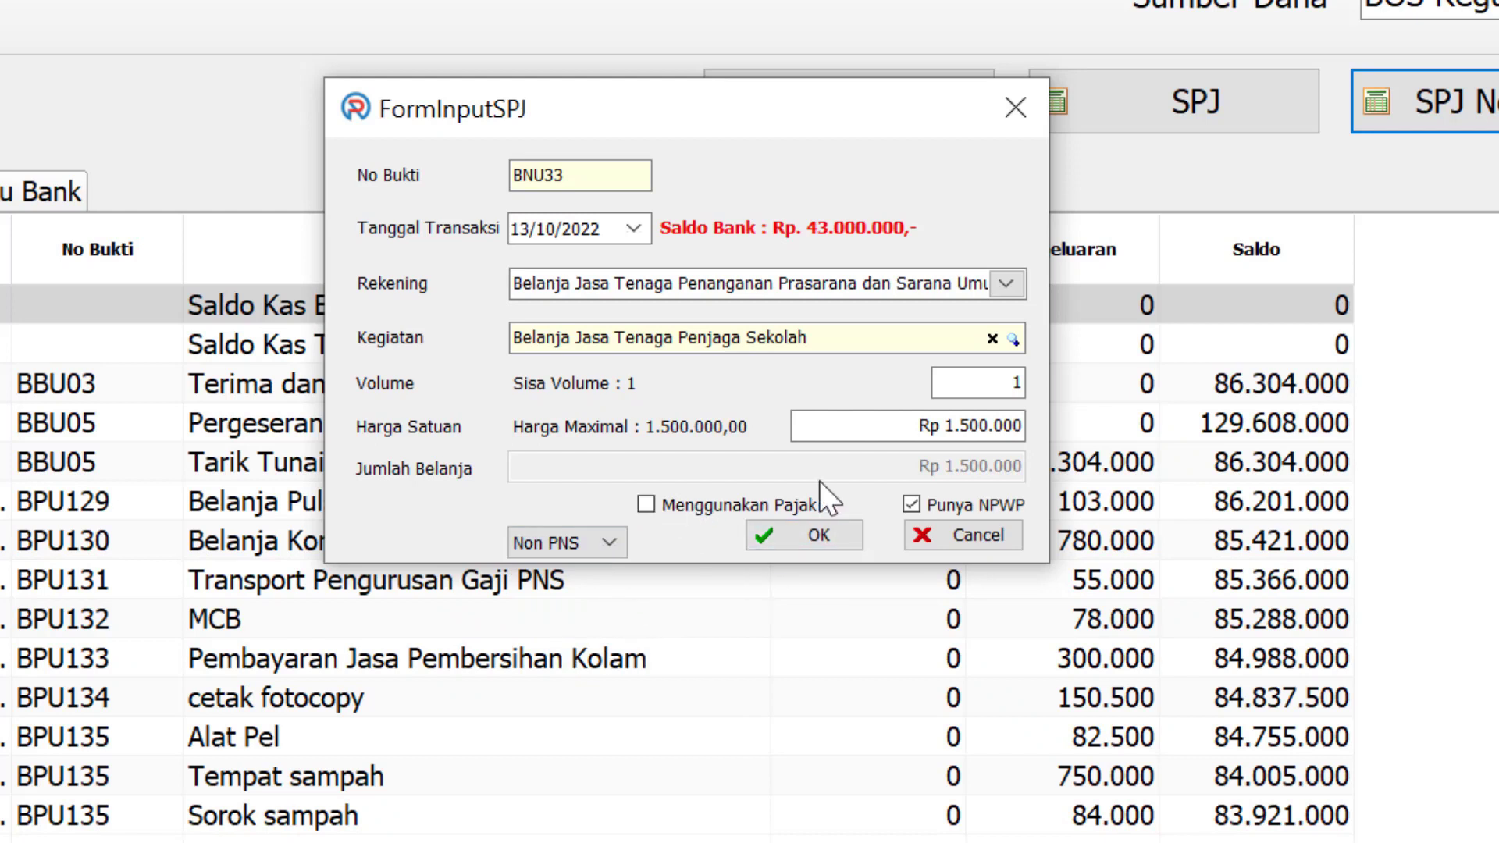
left_click(912, 506)
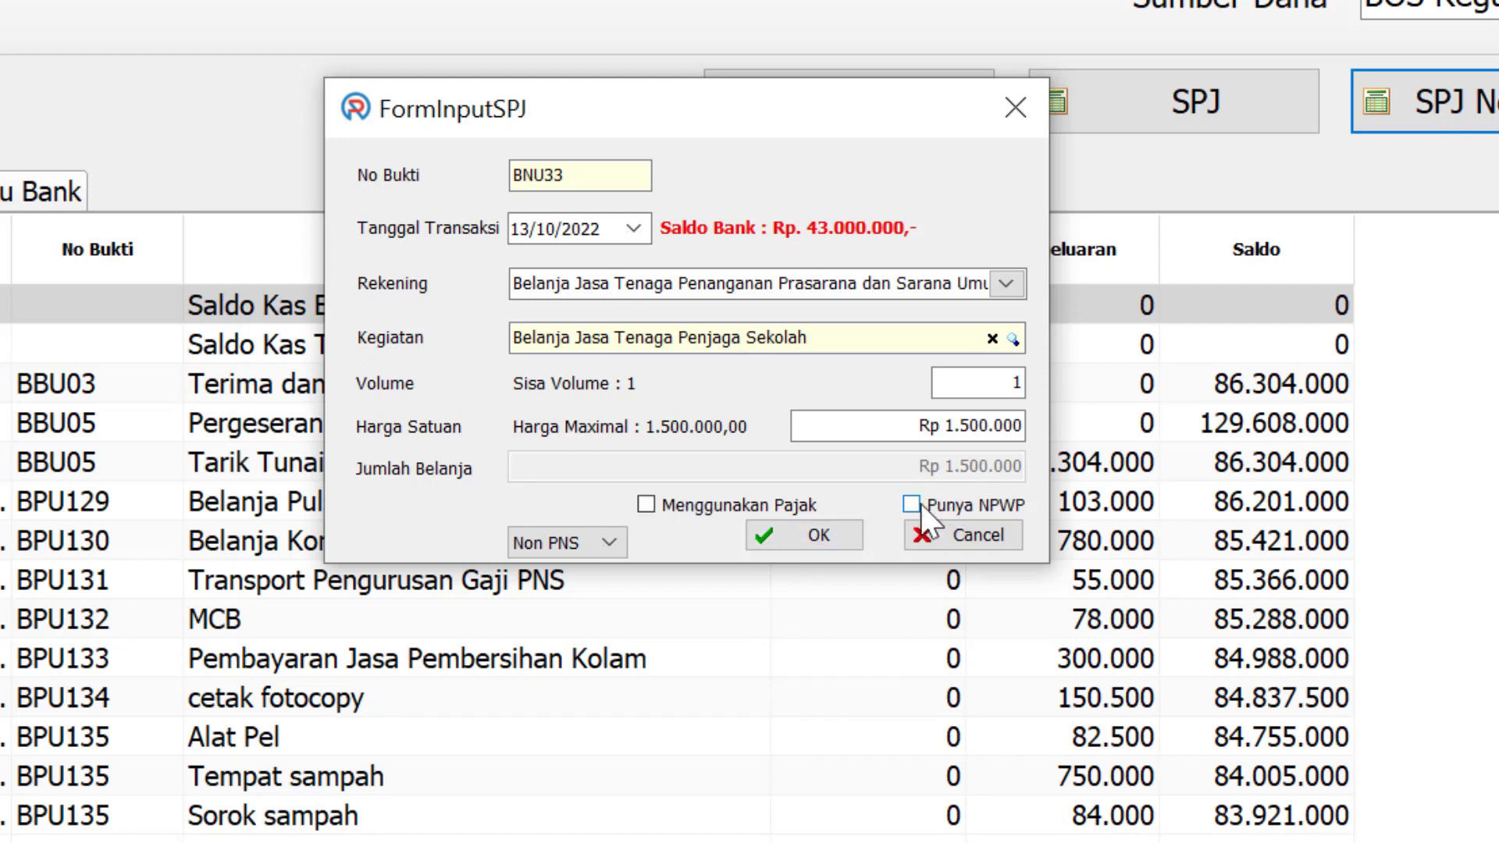
left_click(841, 539)
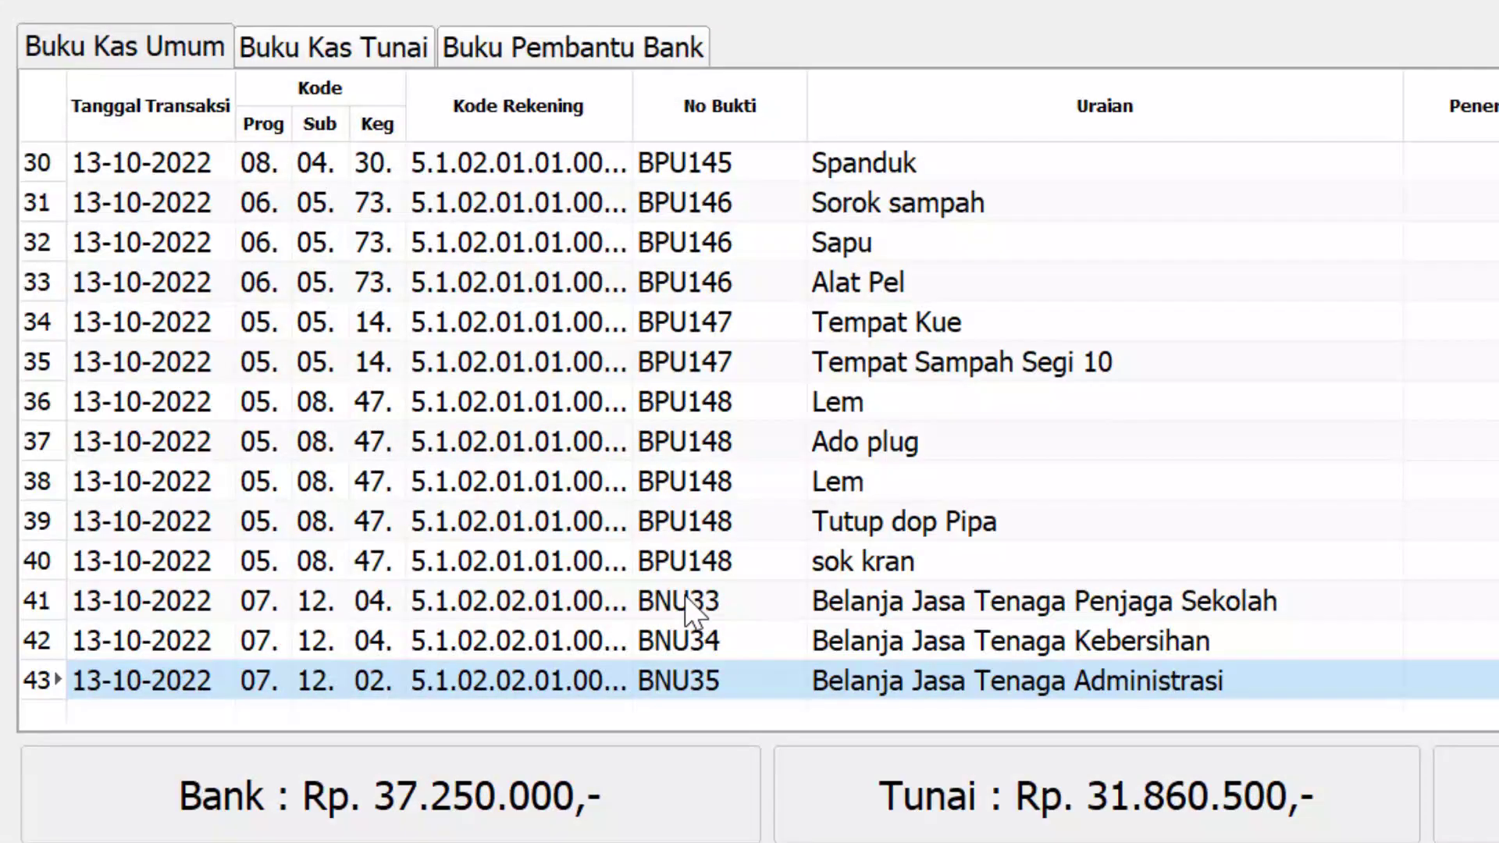
Review the newly added payment rows in the cash book, including the sok kran entry in row 40
left_click(683, 607)
left_click(692, 645)
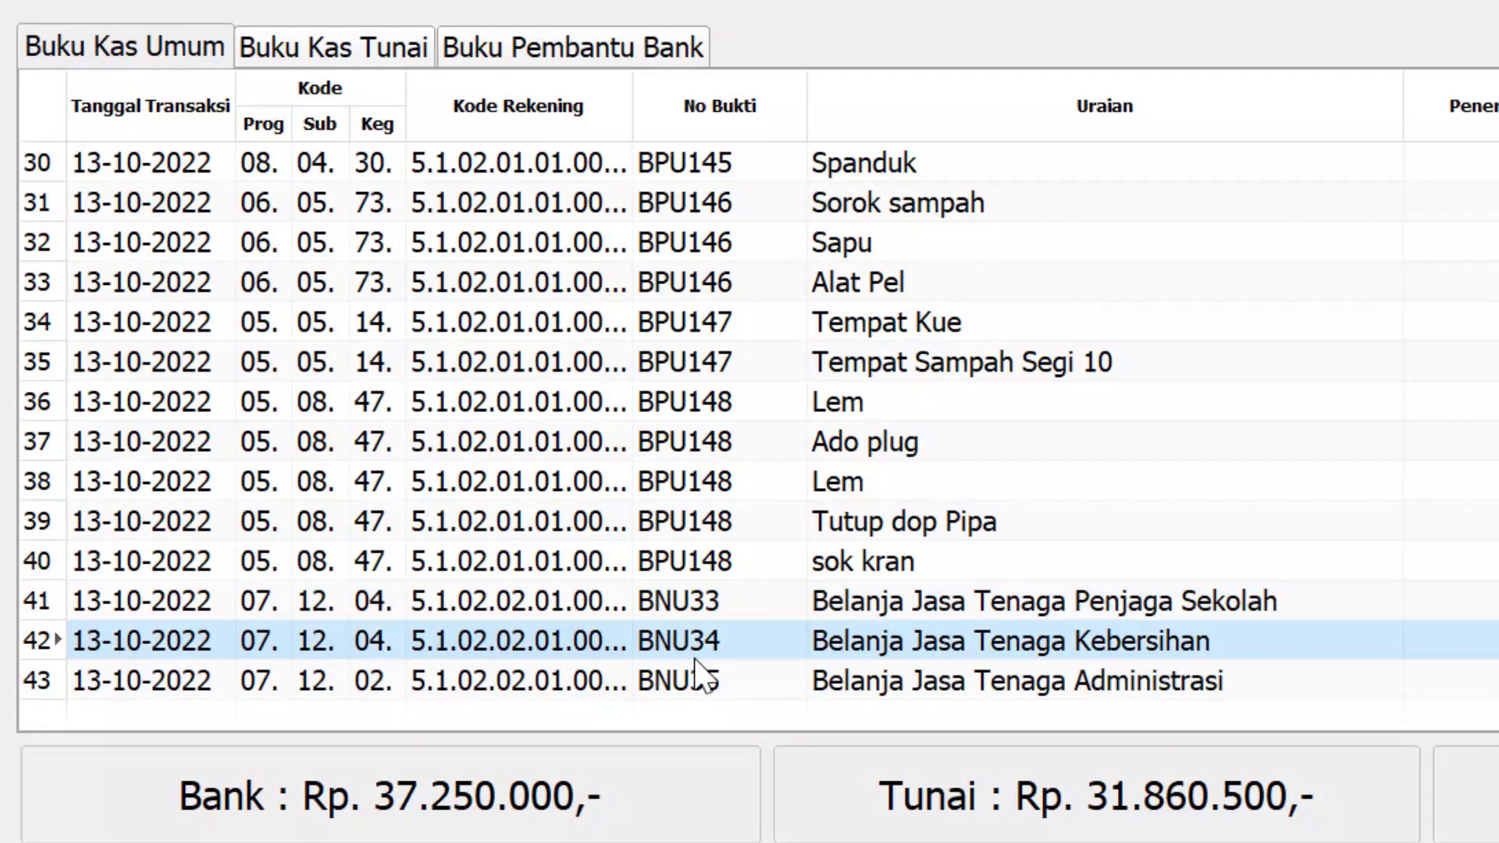
left_click(691, 685)
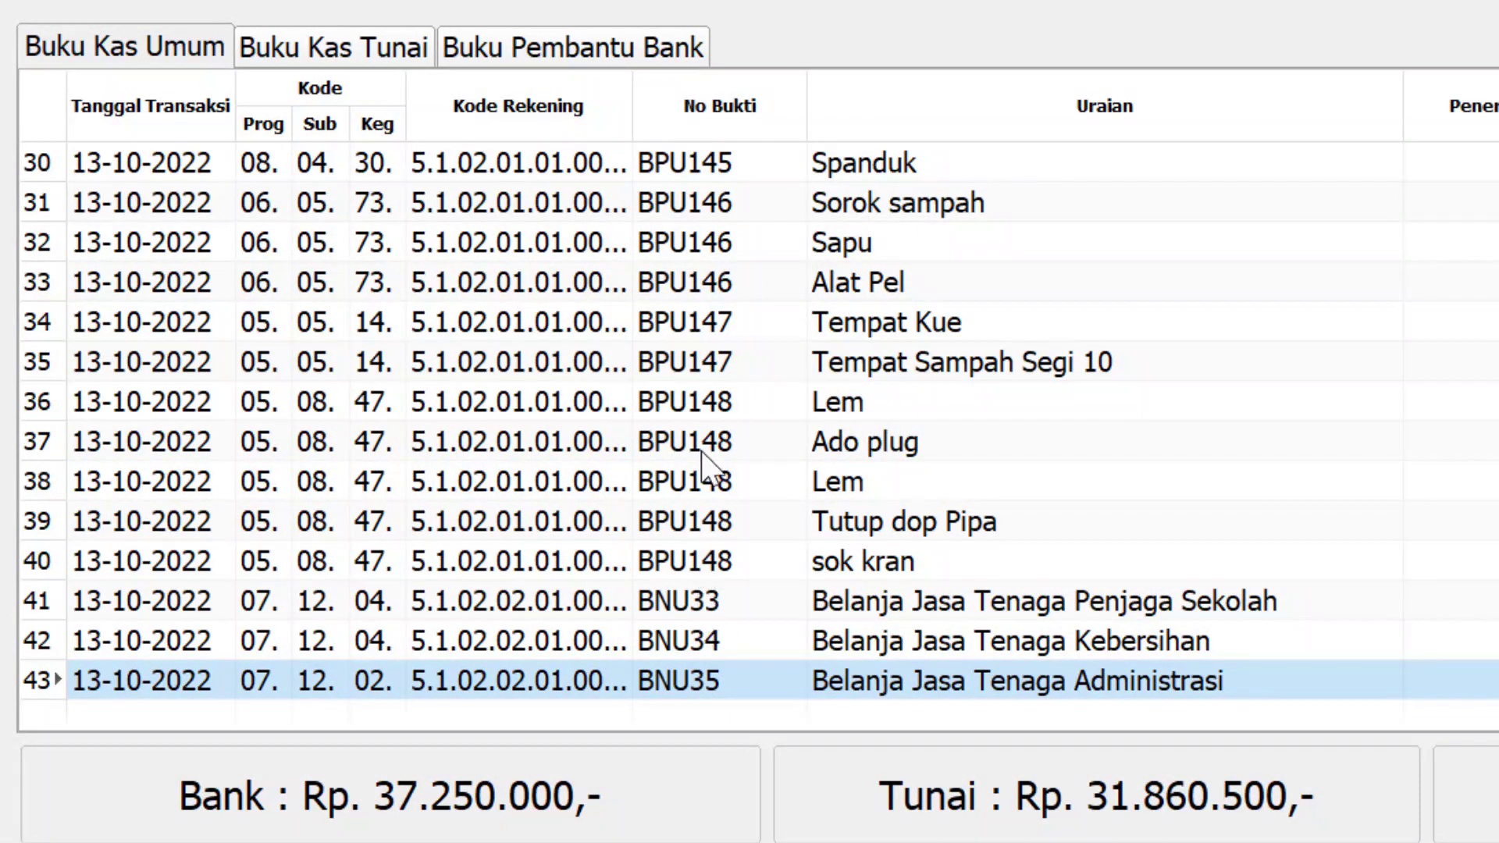
left_click(669, 613)
left_click(665, 642)
left_click(659, 686)
left_click(672, 568)
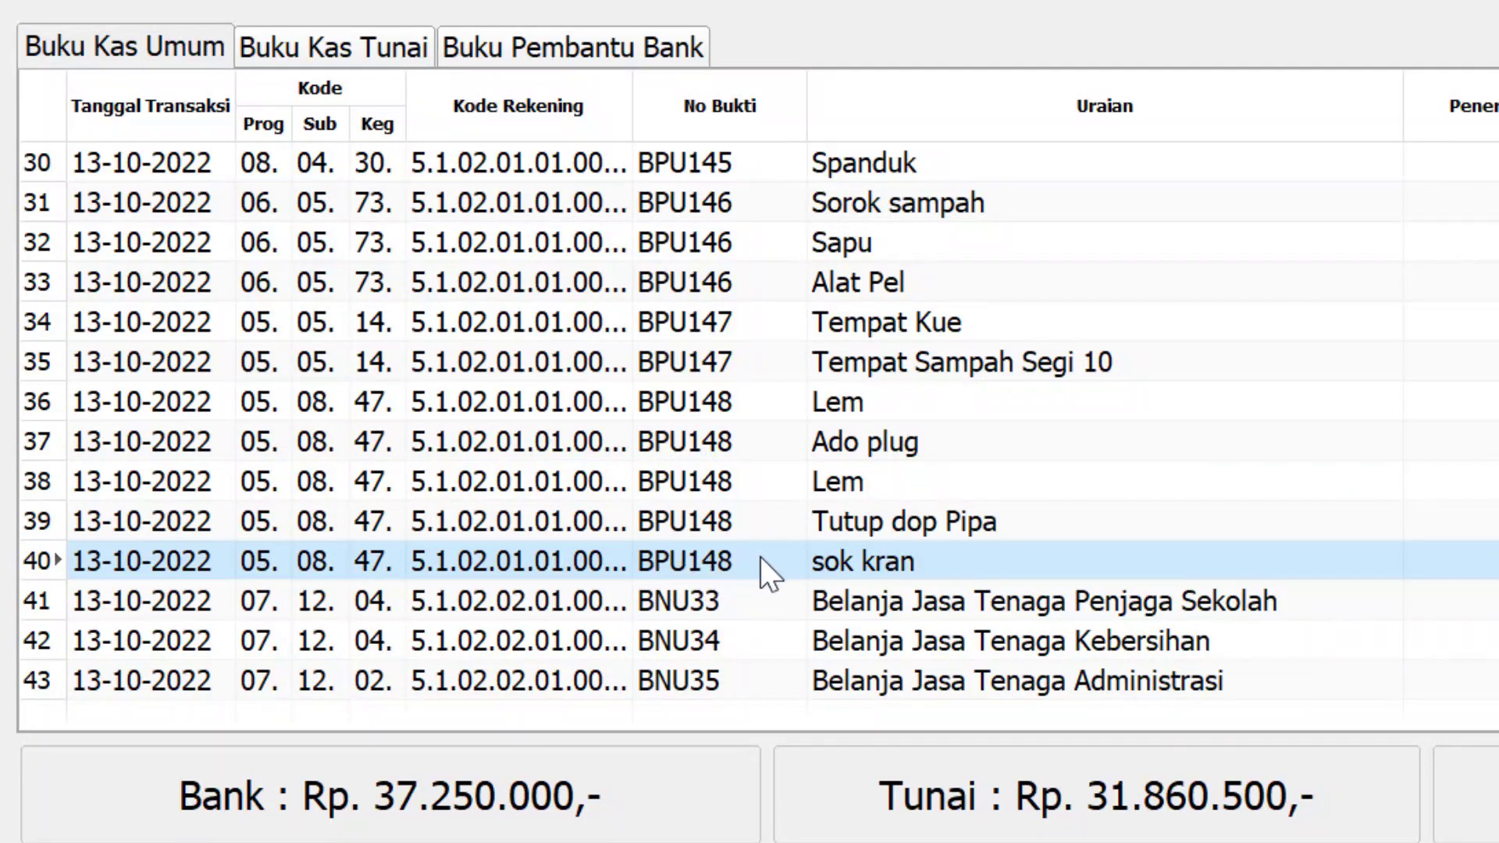
left_click(715, 613)
left_click(709, 641)
left_click(703, 673)
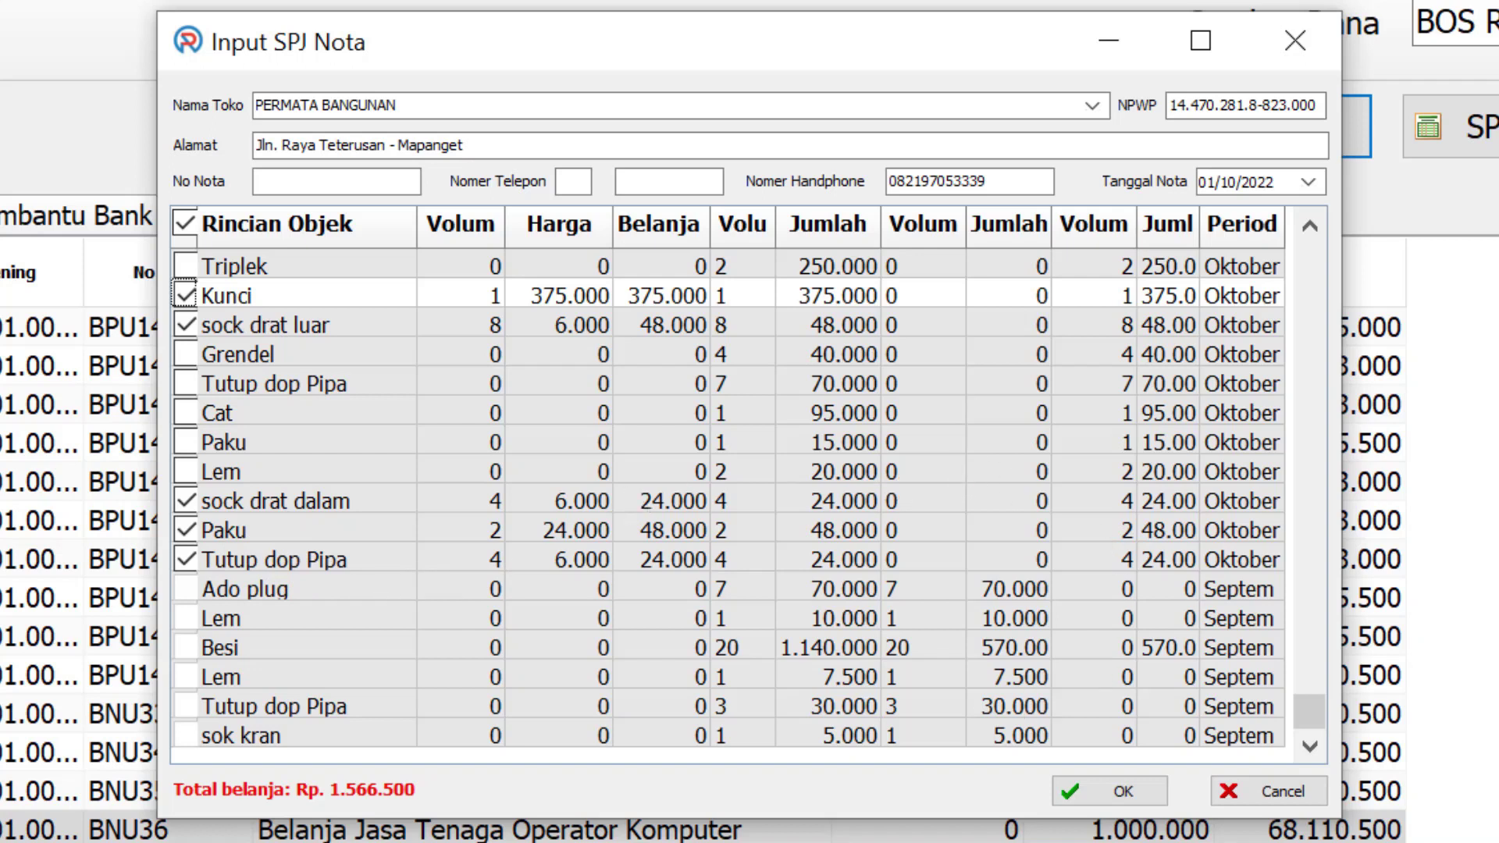
Confirm the ticked nota items and merge the earlier split nota, bringing the total to Rp 2.074.000
key("alt+Tab")
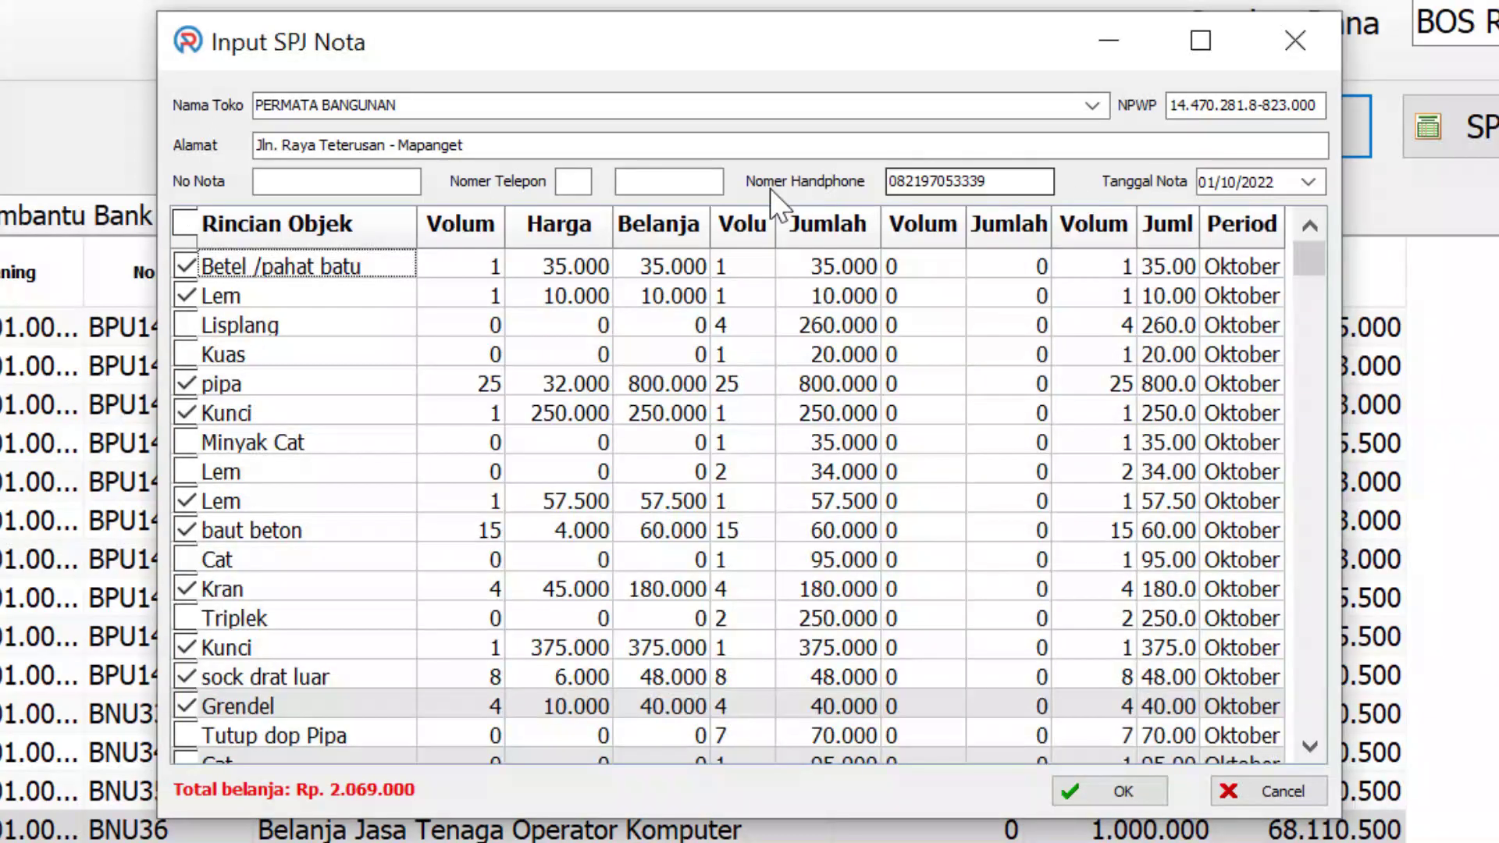
left_click(1125, 790)
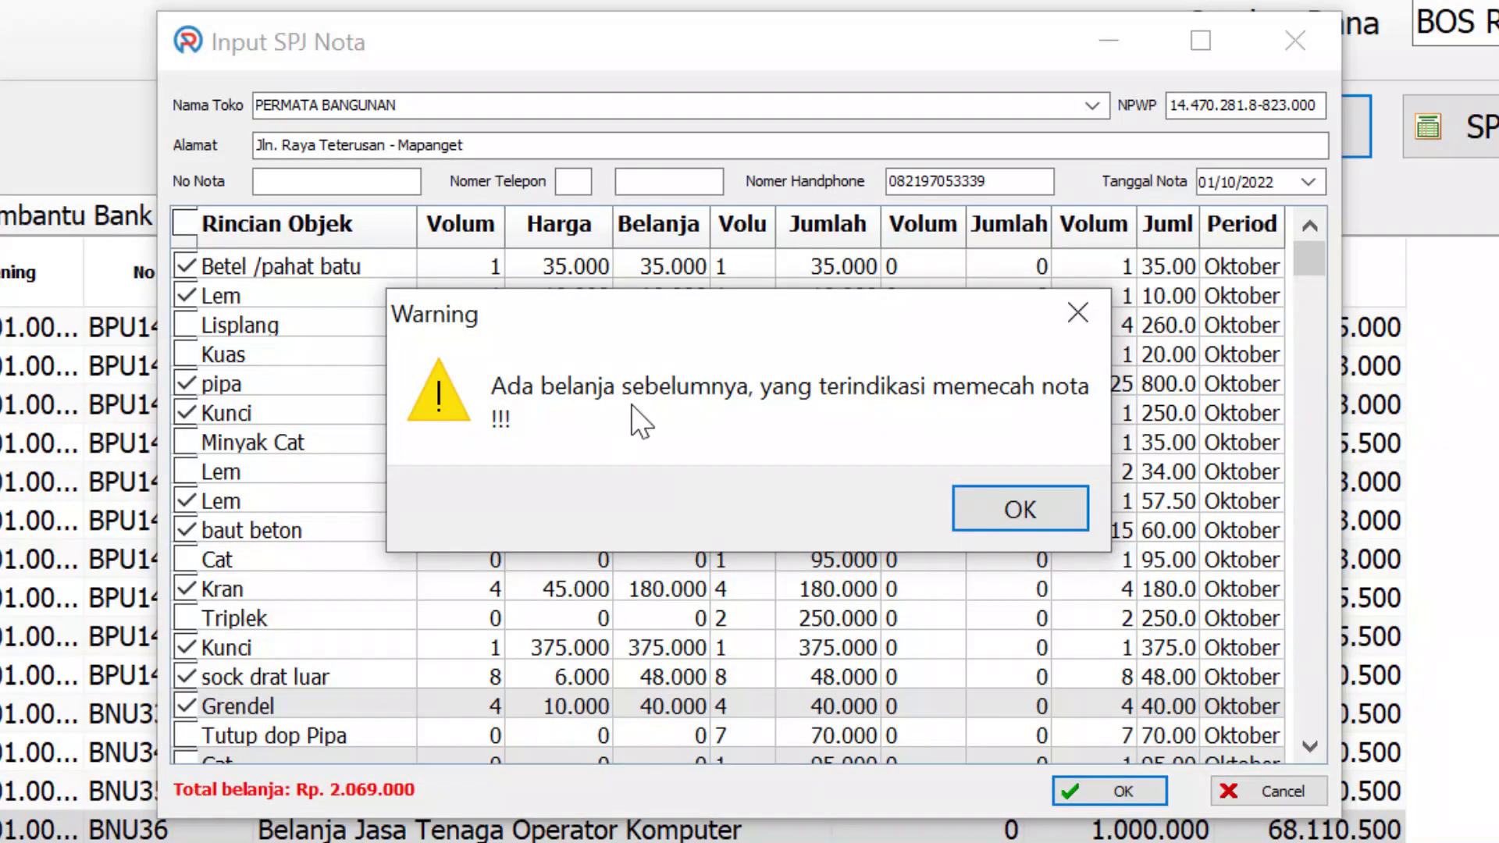
left_click(1009, 517)
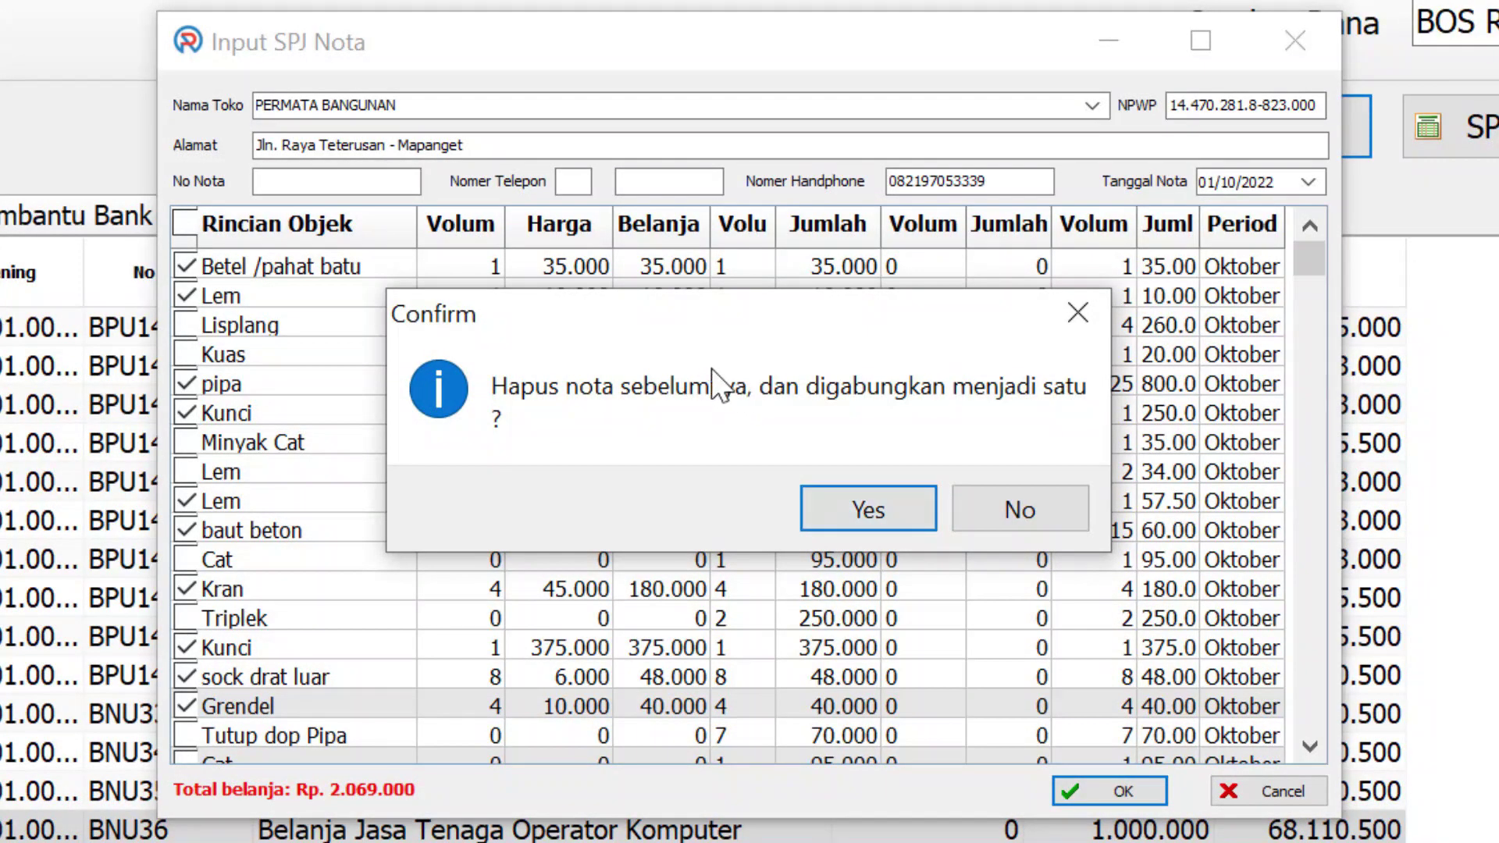
left_click(828, 509)
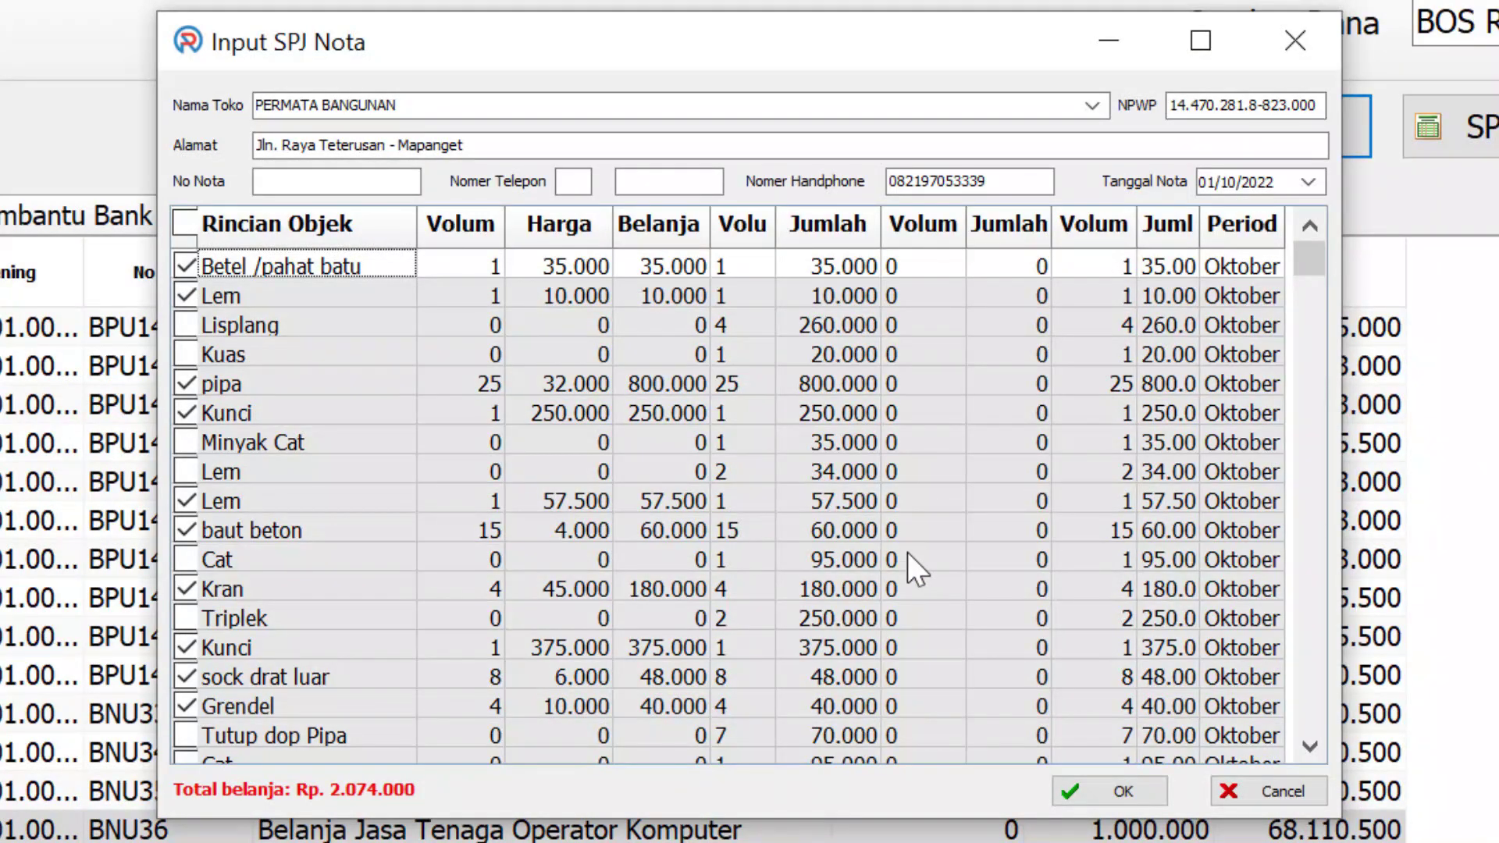
left_click(1097, 789)
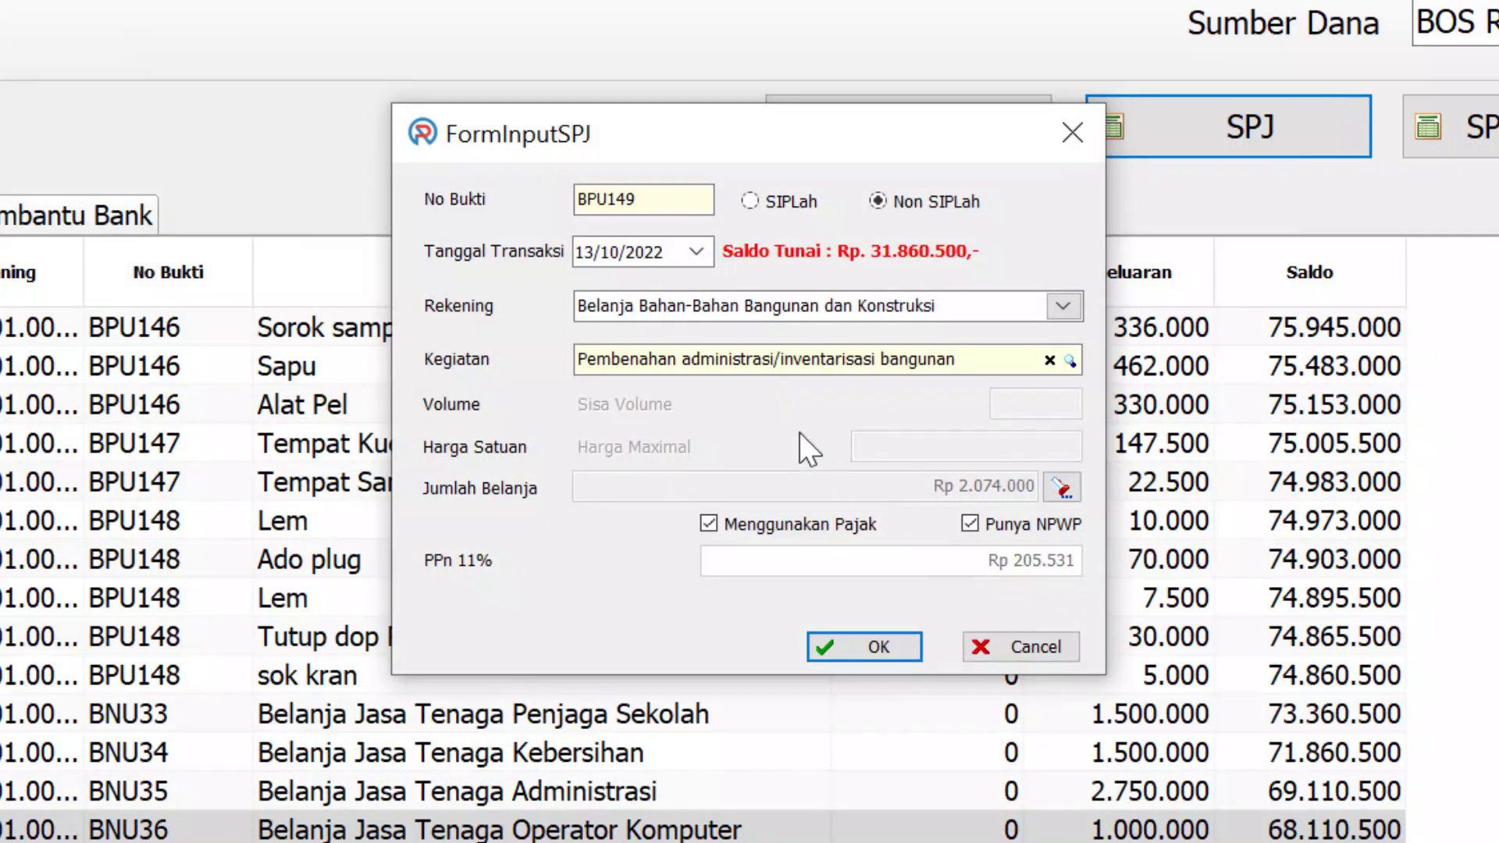
Save BPU149 without tax and scroll the cash book down to its latest rows
left_click(719, 521)
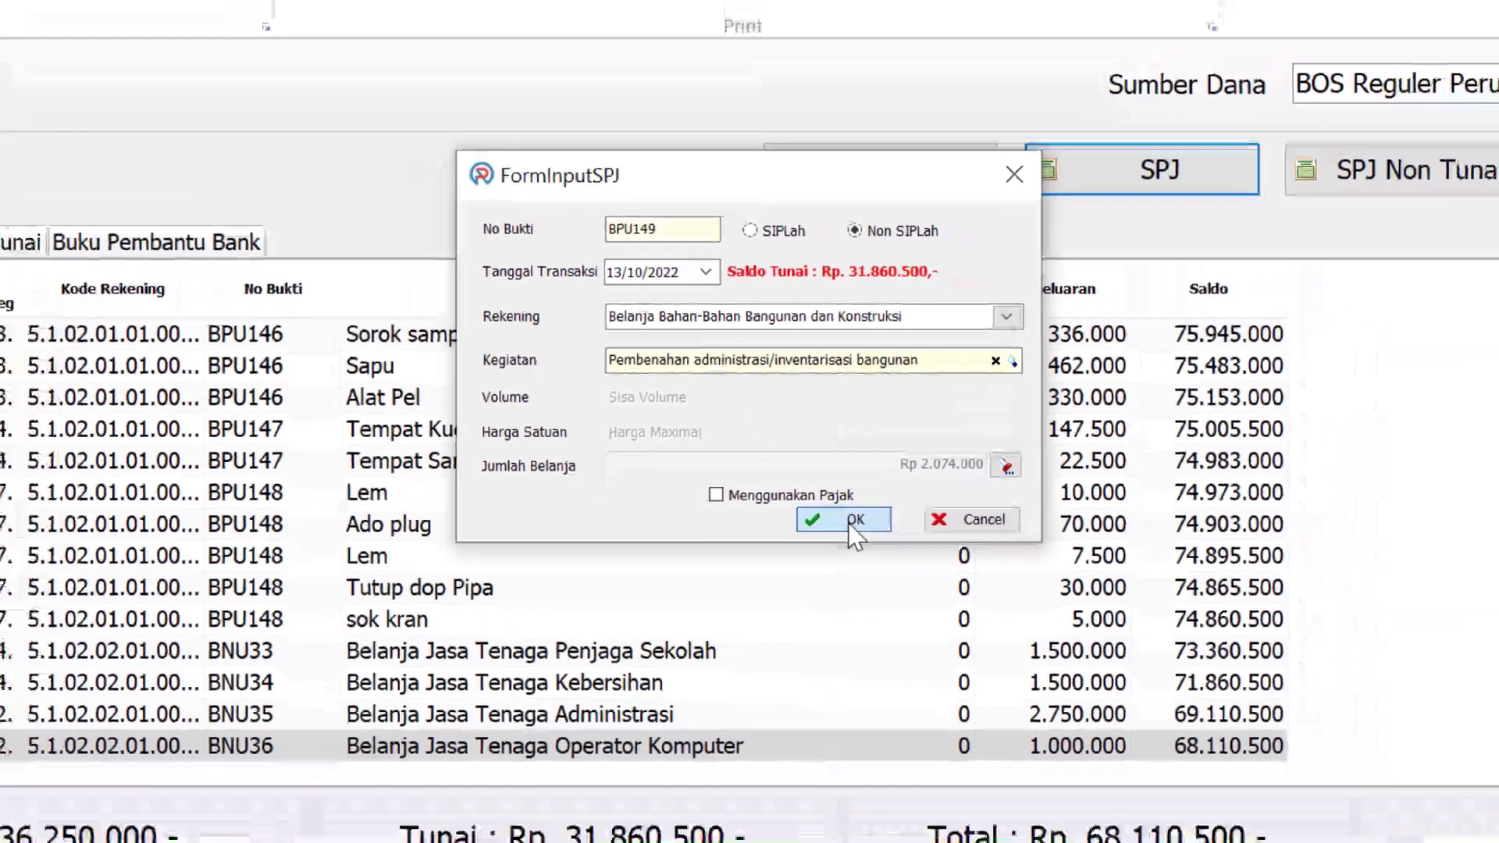
left_click(848, 523)
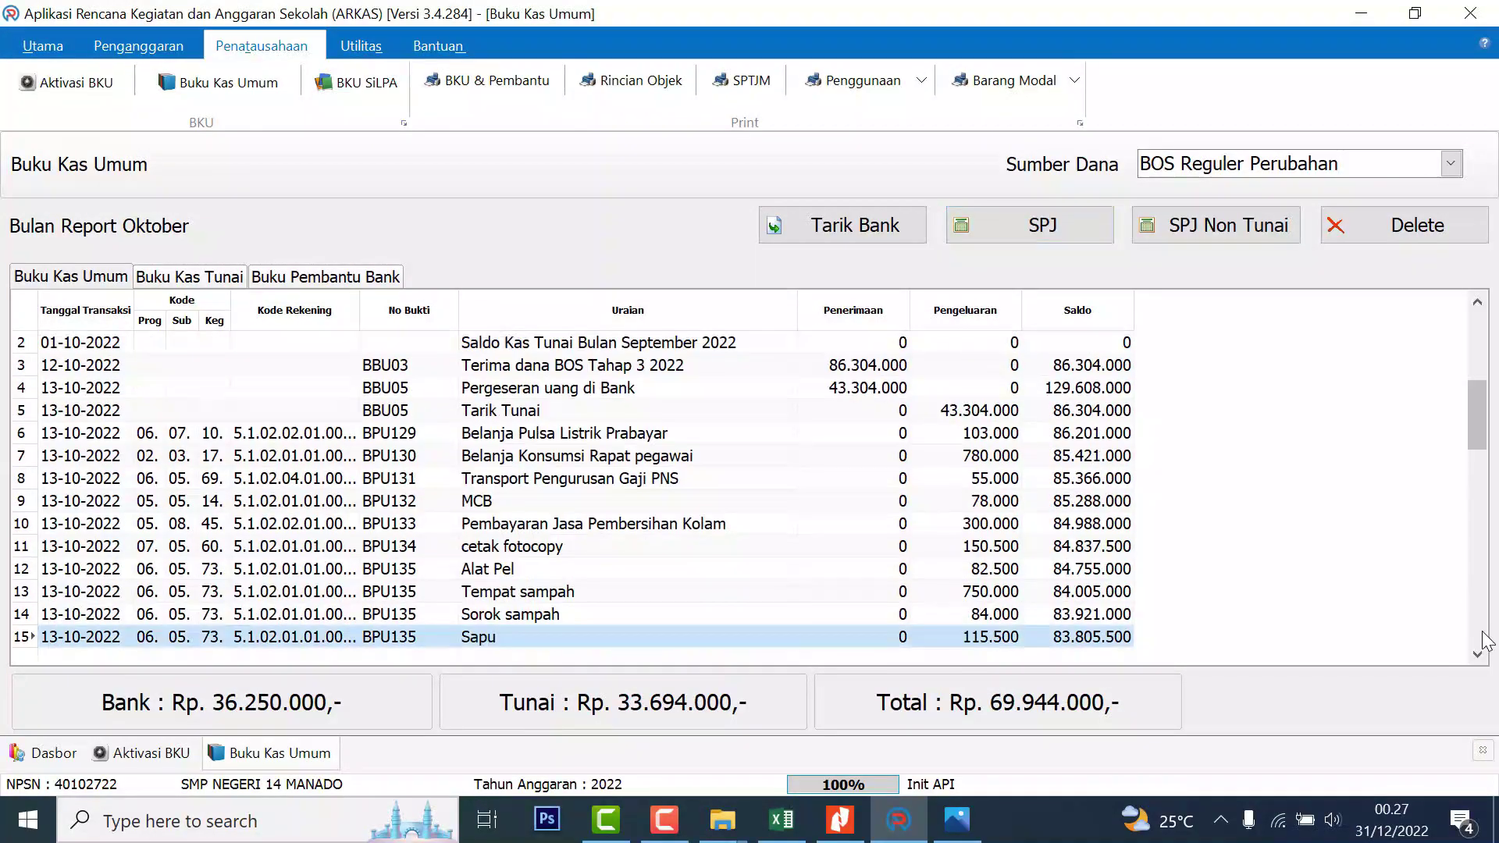
left_click_drag(1478, 438, 1478, 654)
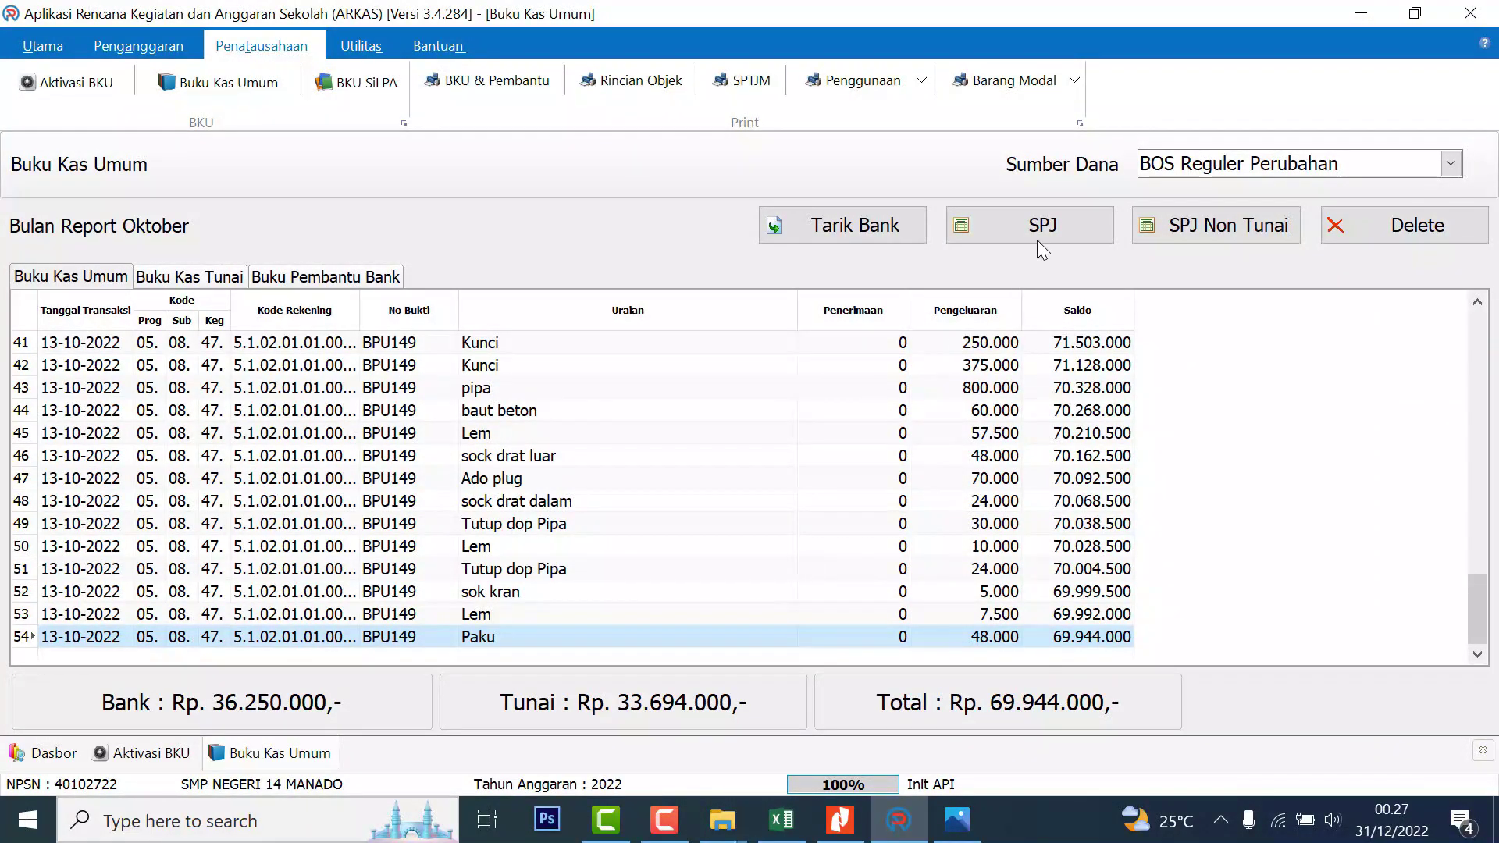
left_click(1074, 225)
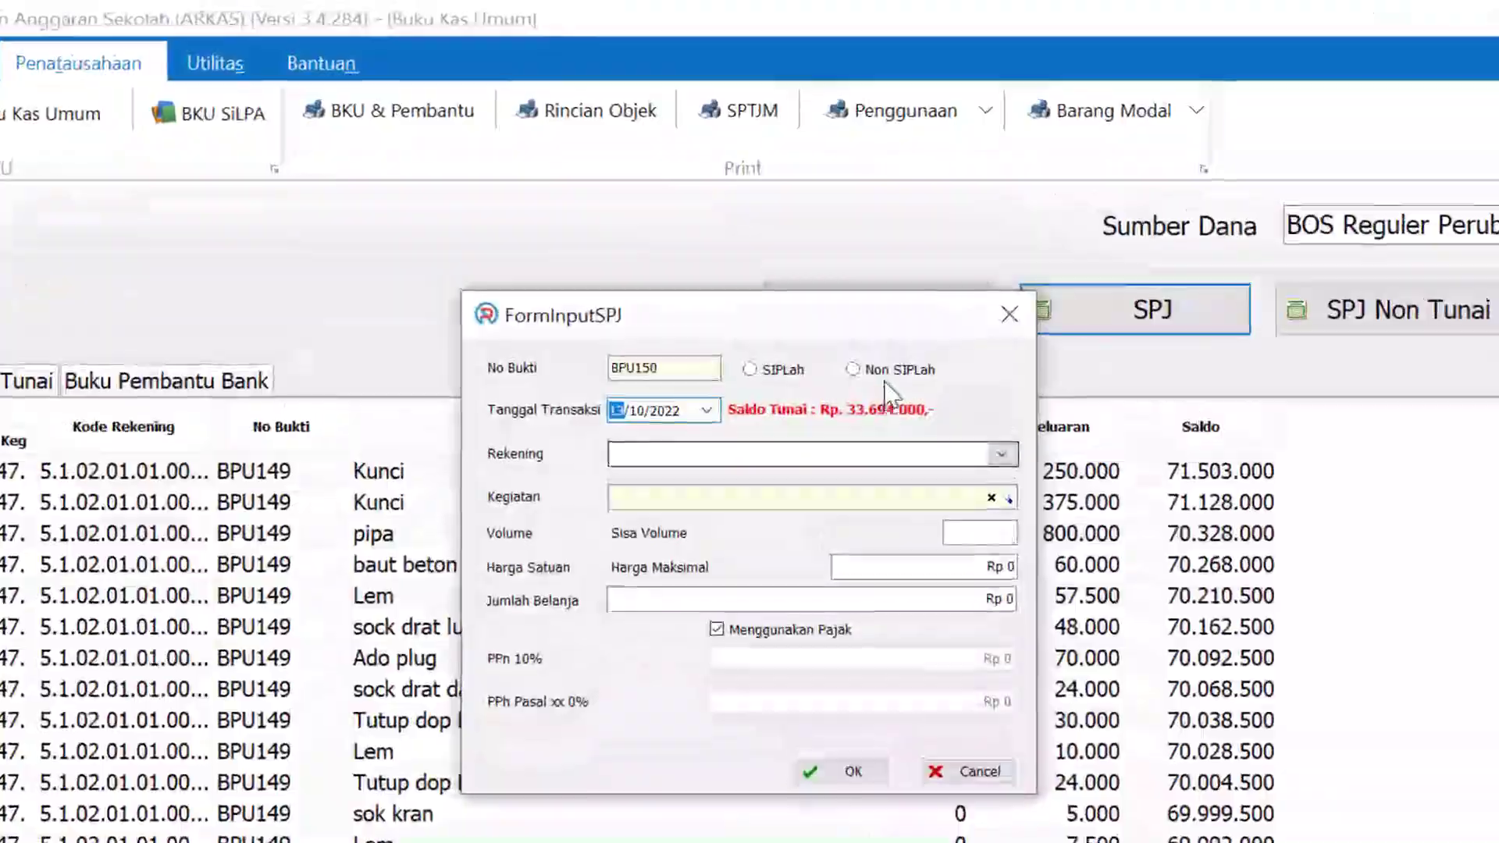
Make the purchase non-SIPLah under the office electrical supplies account and activity 05.08.47
left_click(882, 369)
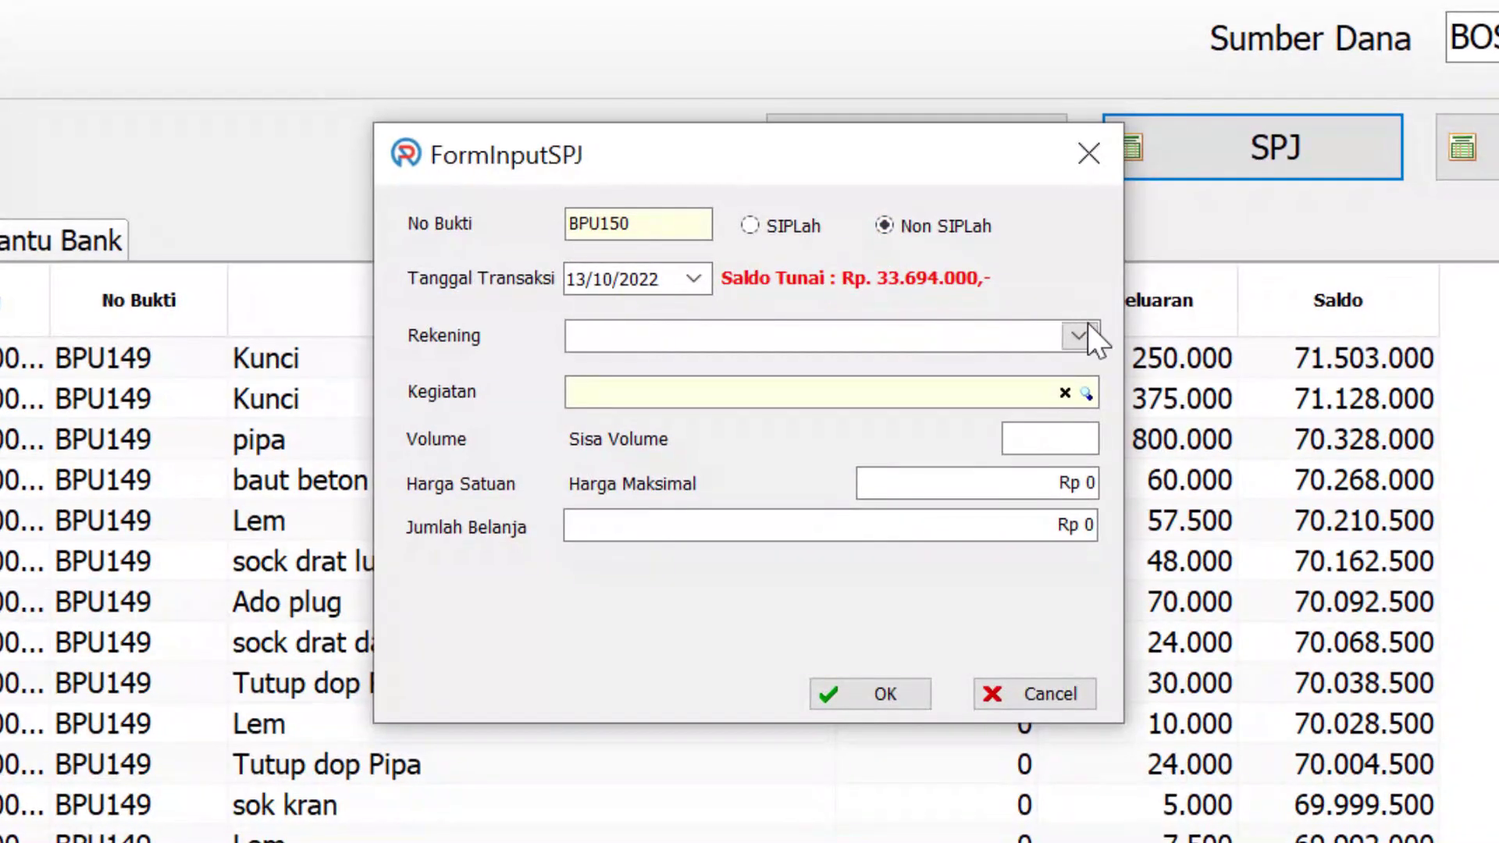
left_click(1089, 324)
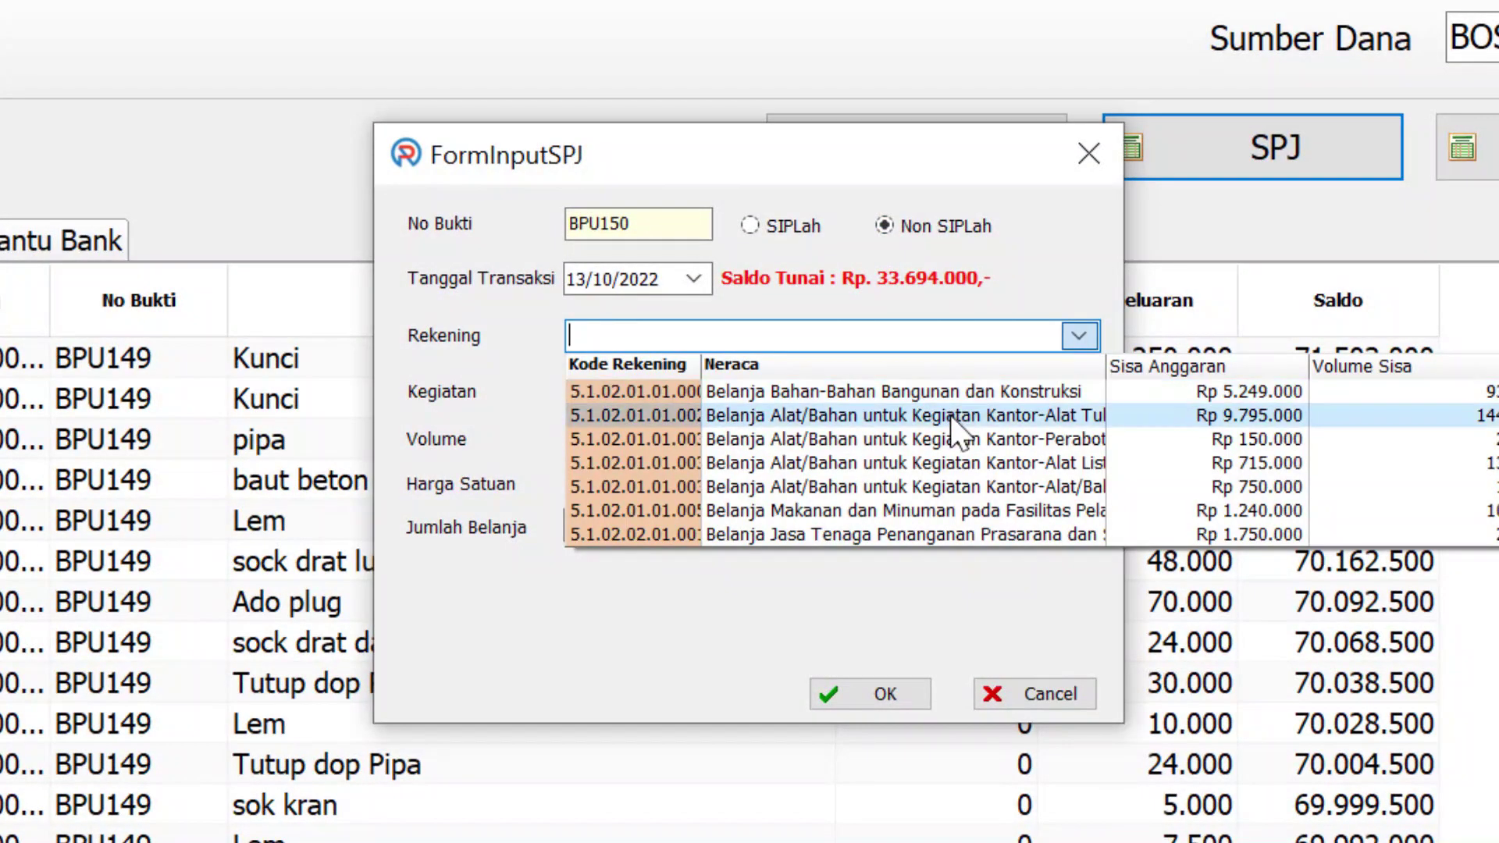
left_click(947, 463)
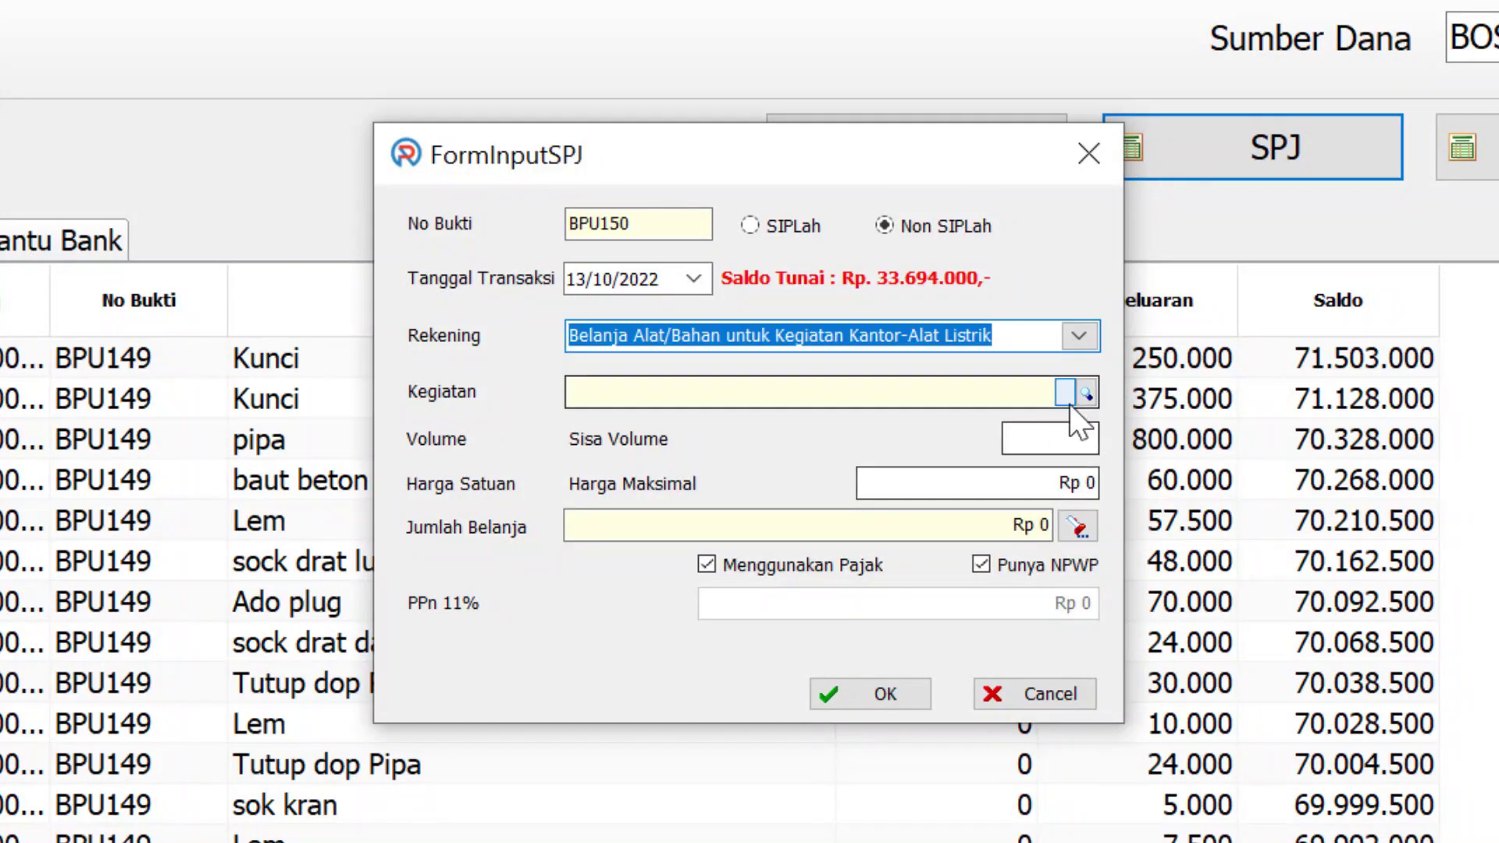
left_click(1086, 393)
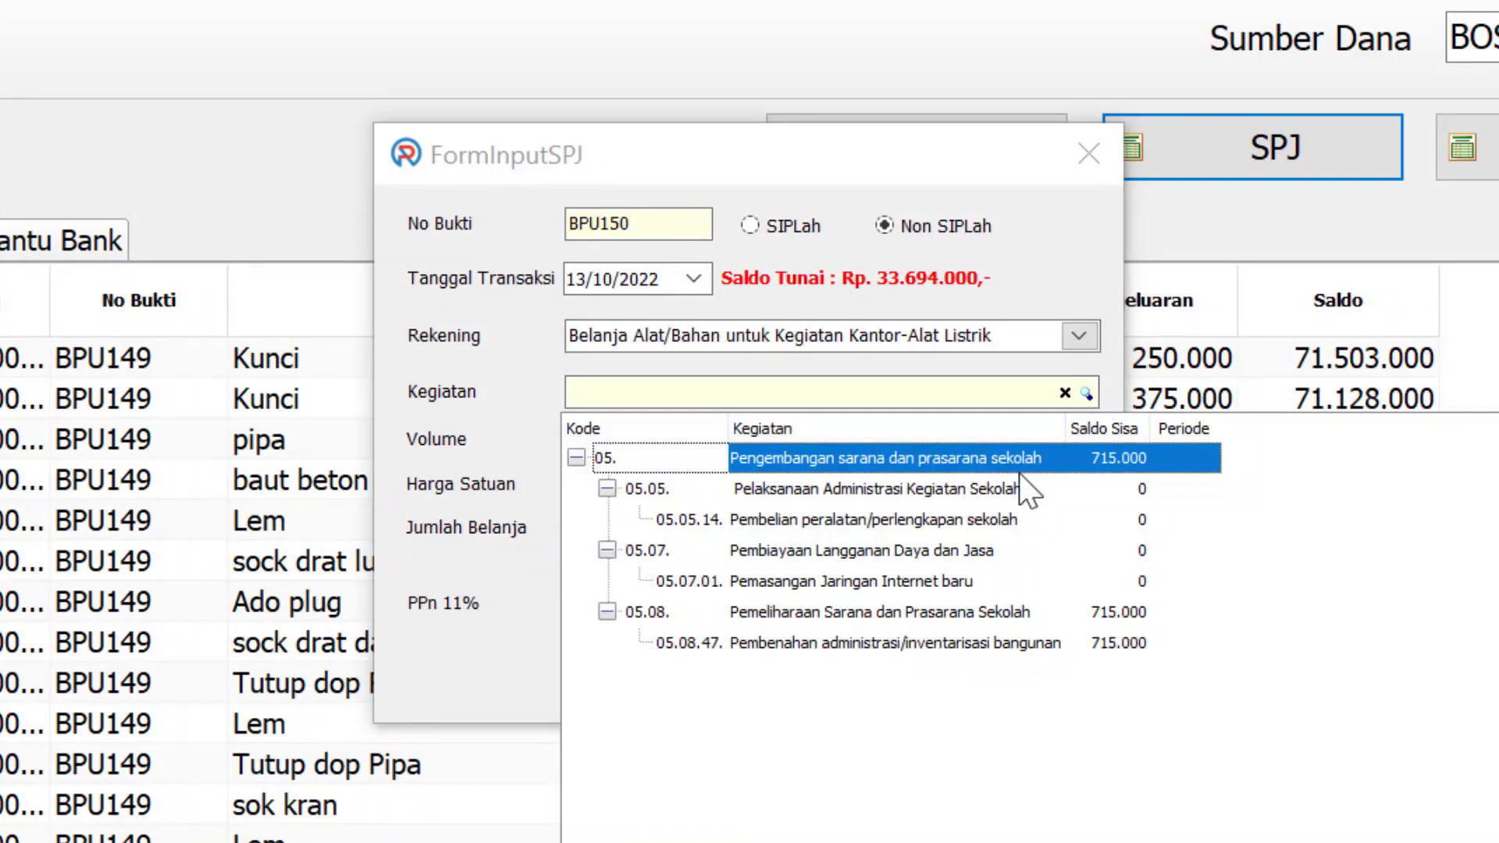
left_click(907, 643)
left_click(909, 643)
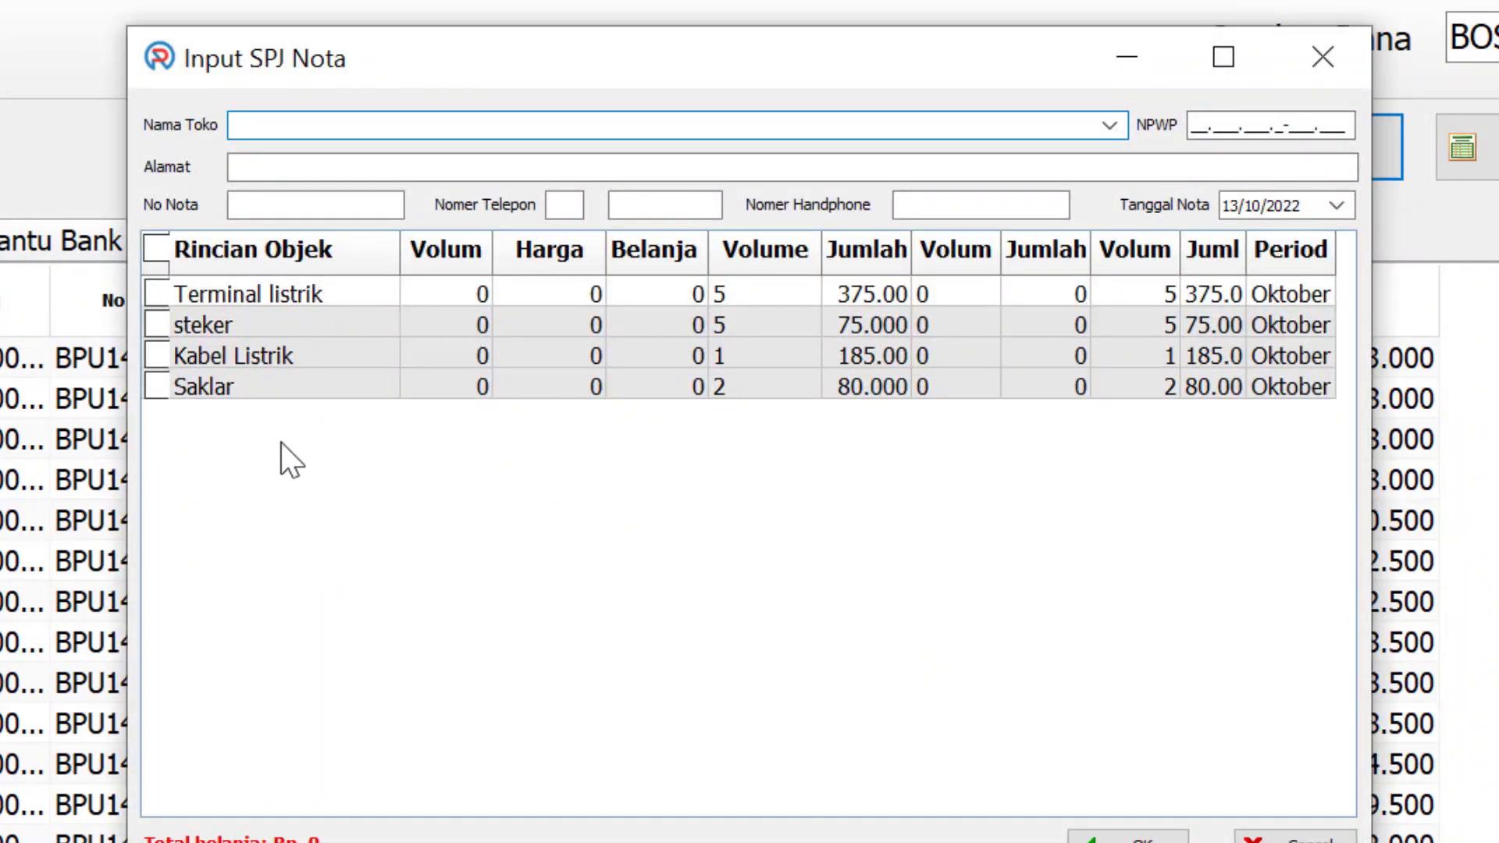
Add Saklar on a PERMATA BANGUNAN nota dated 01/10/2022 and save the Rp 80.000 entry untaxed
left_click(157, 386)
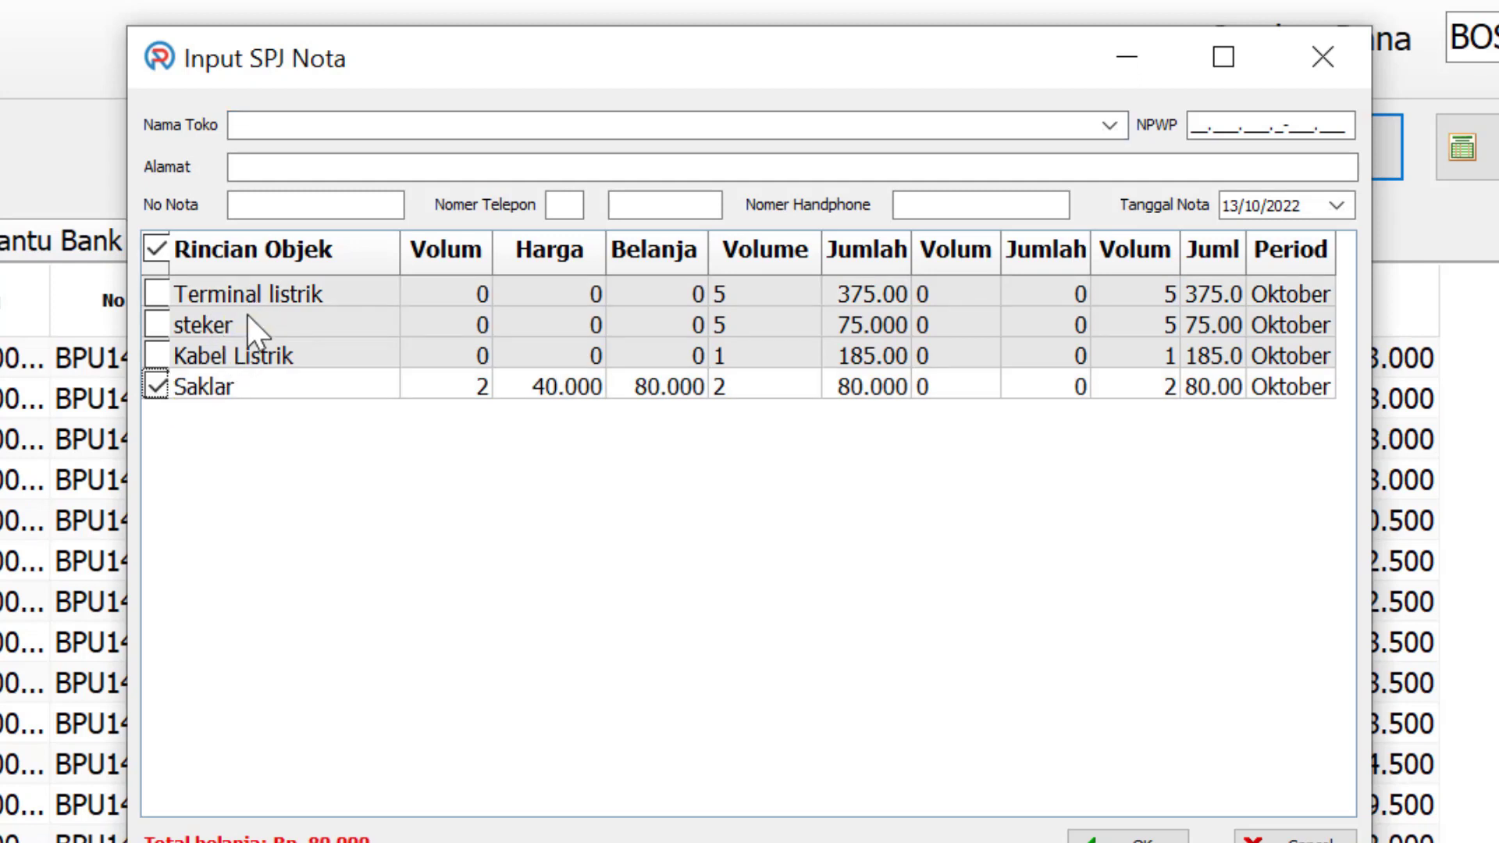
left_click(328, 125)
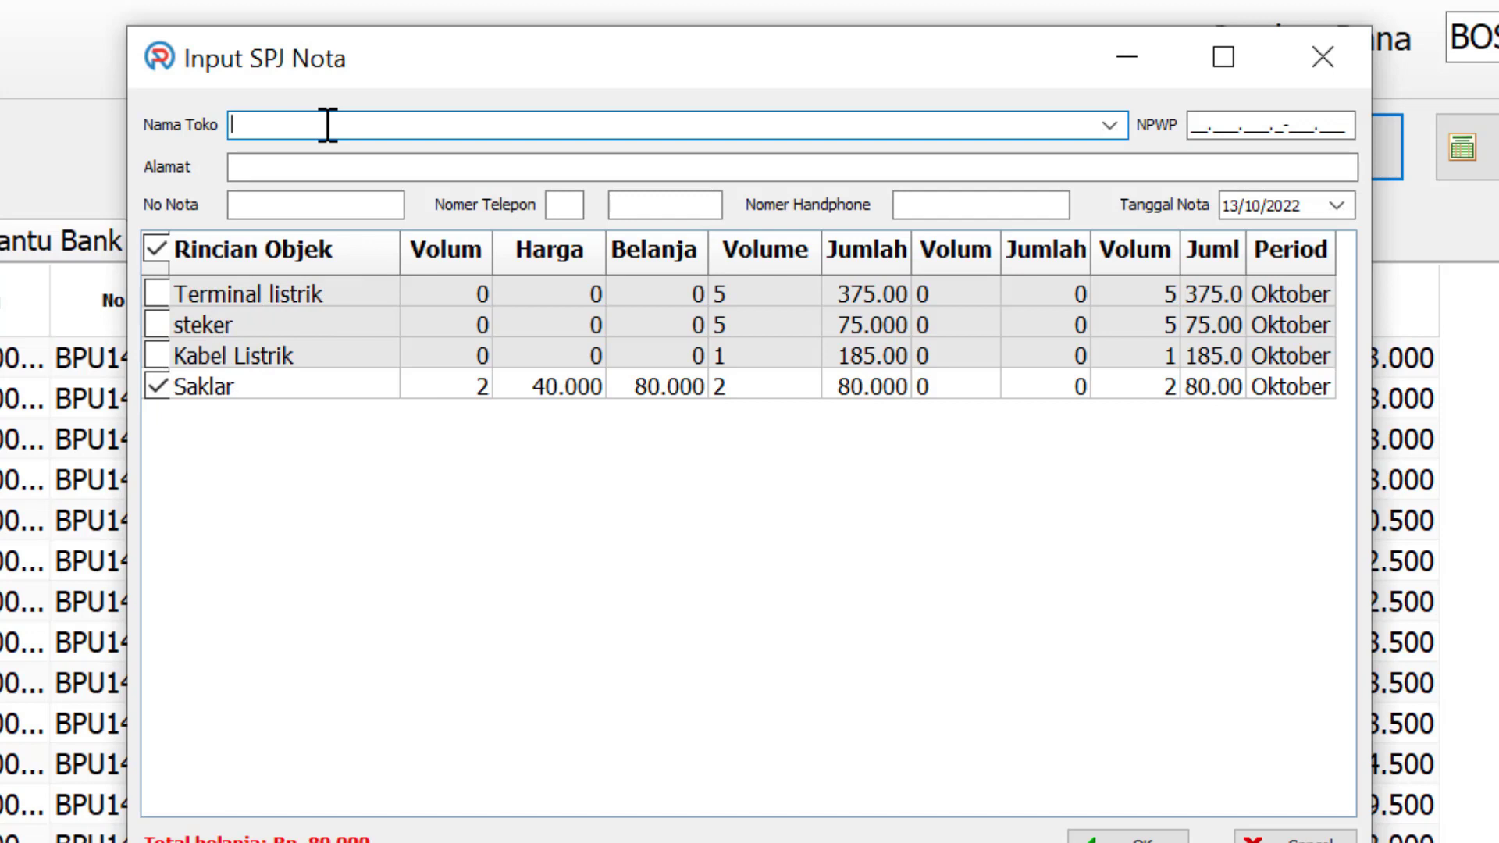
type("PERMATA BANGUNAN")
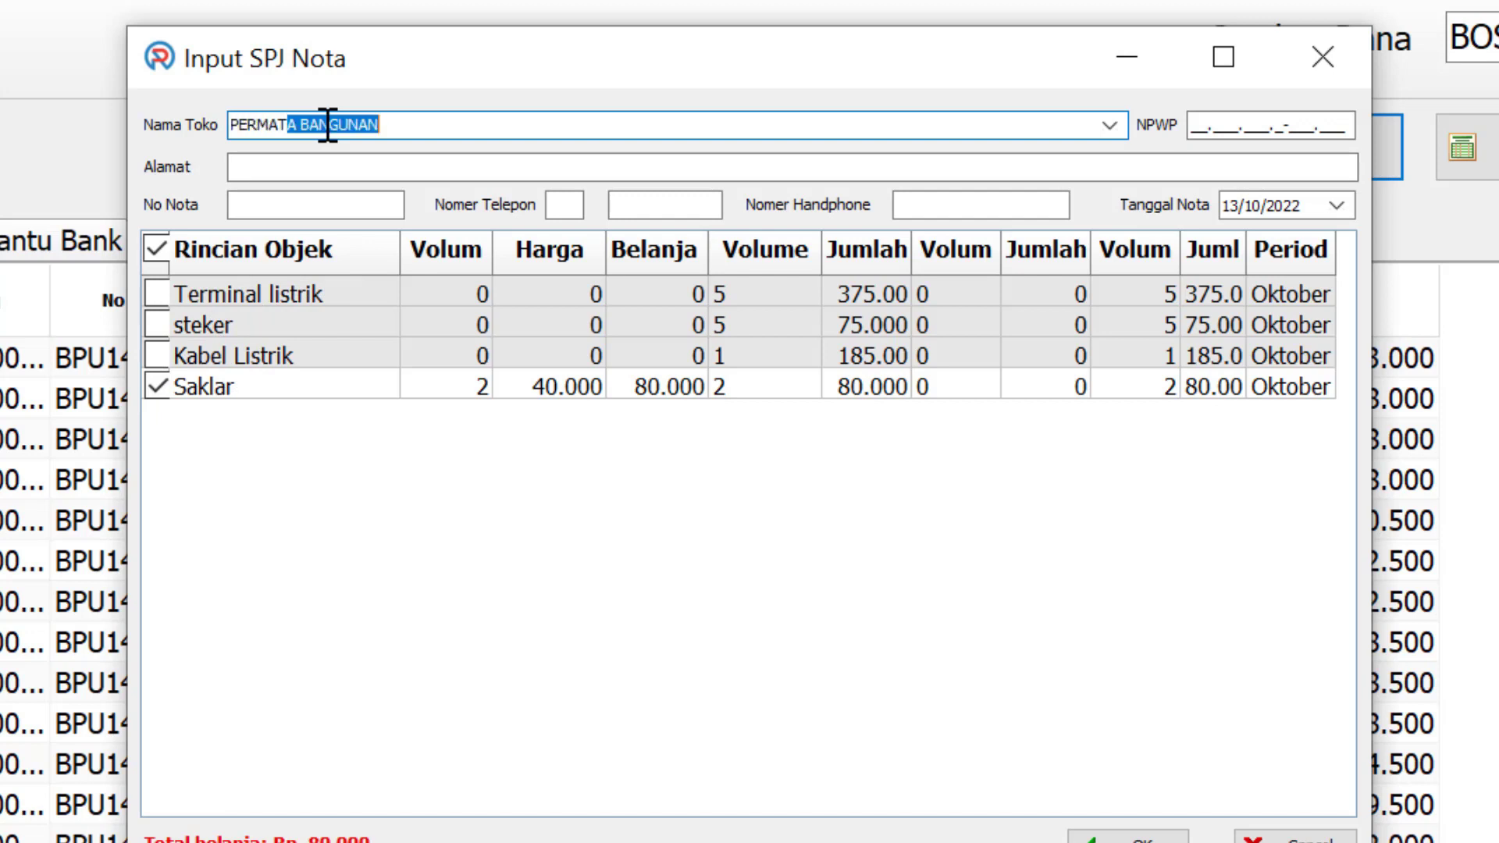
key("Return")
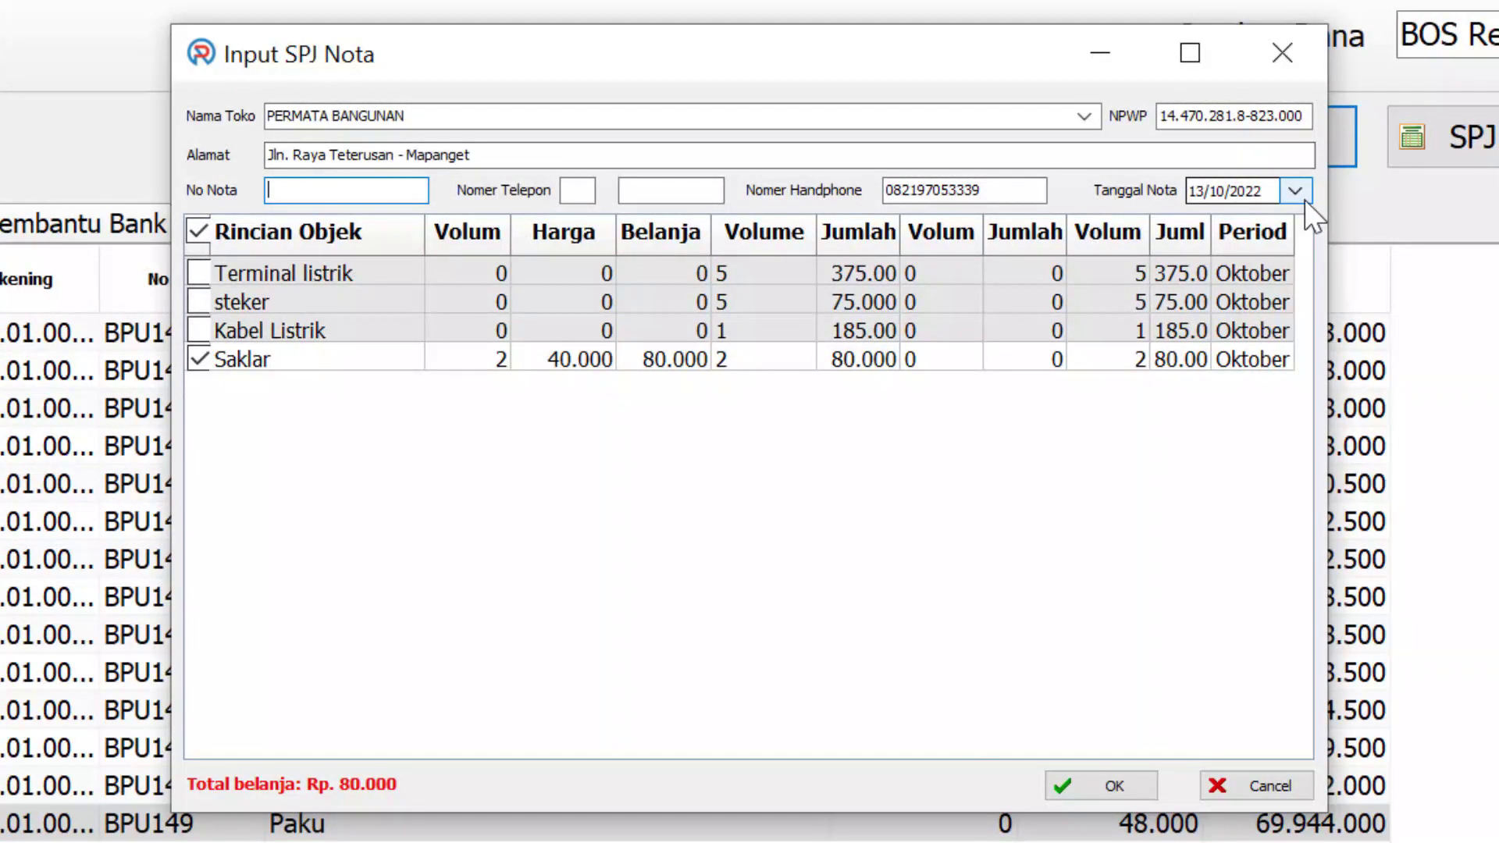
left_click(1295, 191)
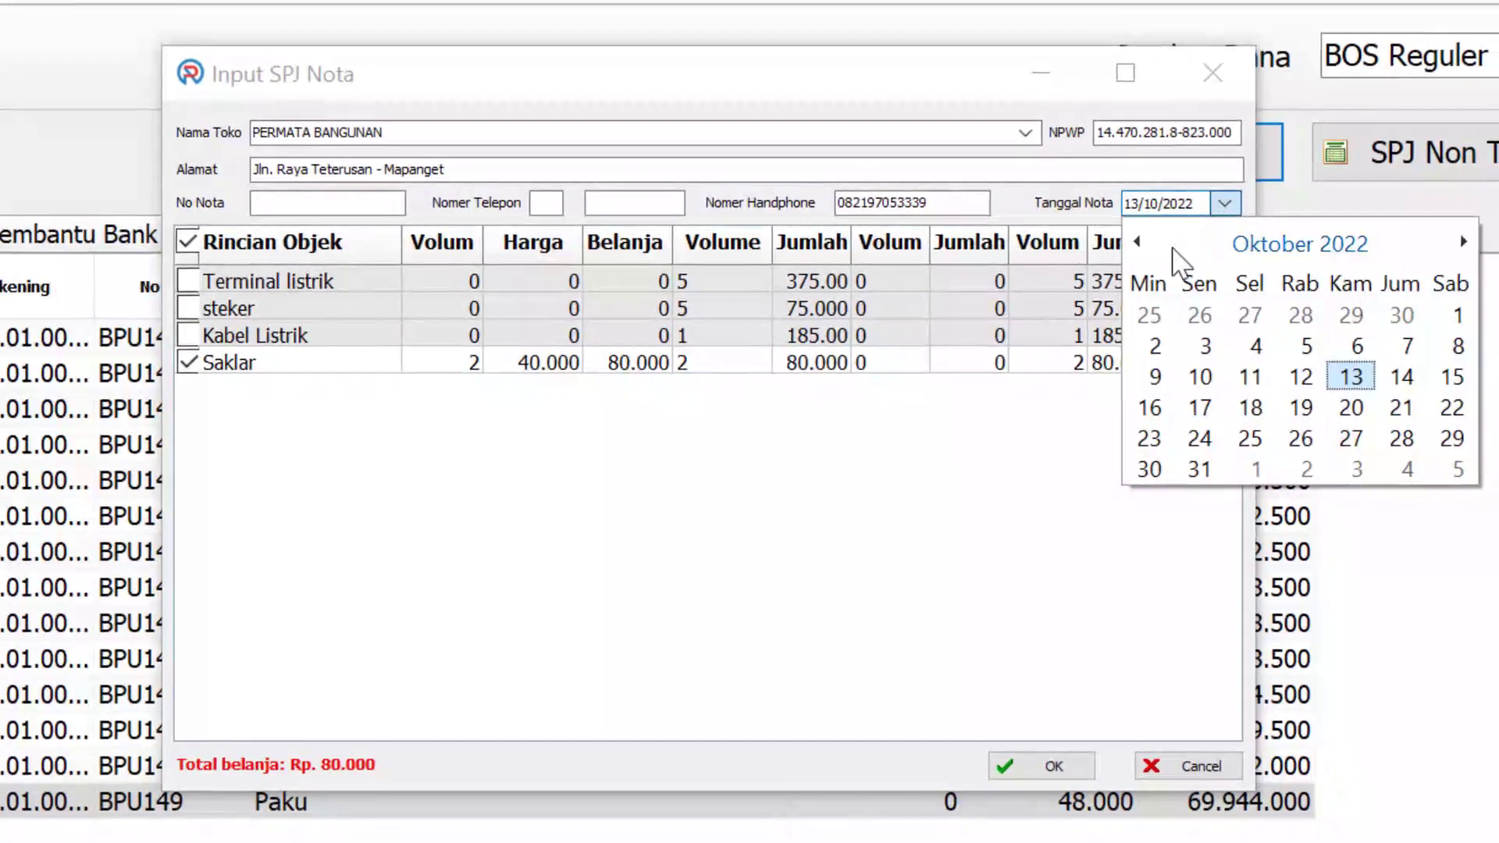
left_click(1454, 317)
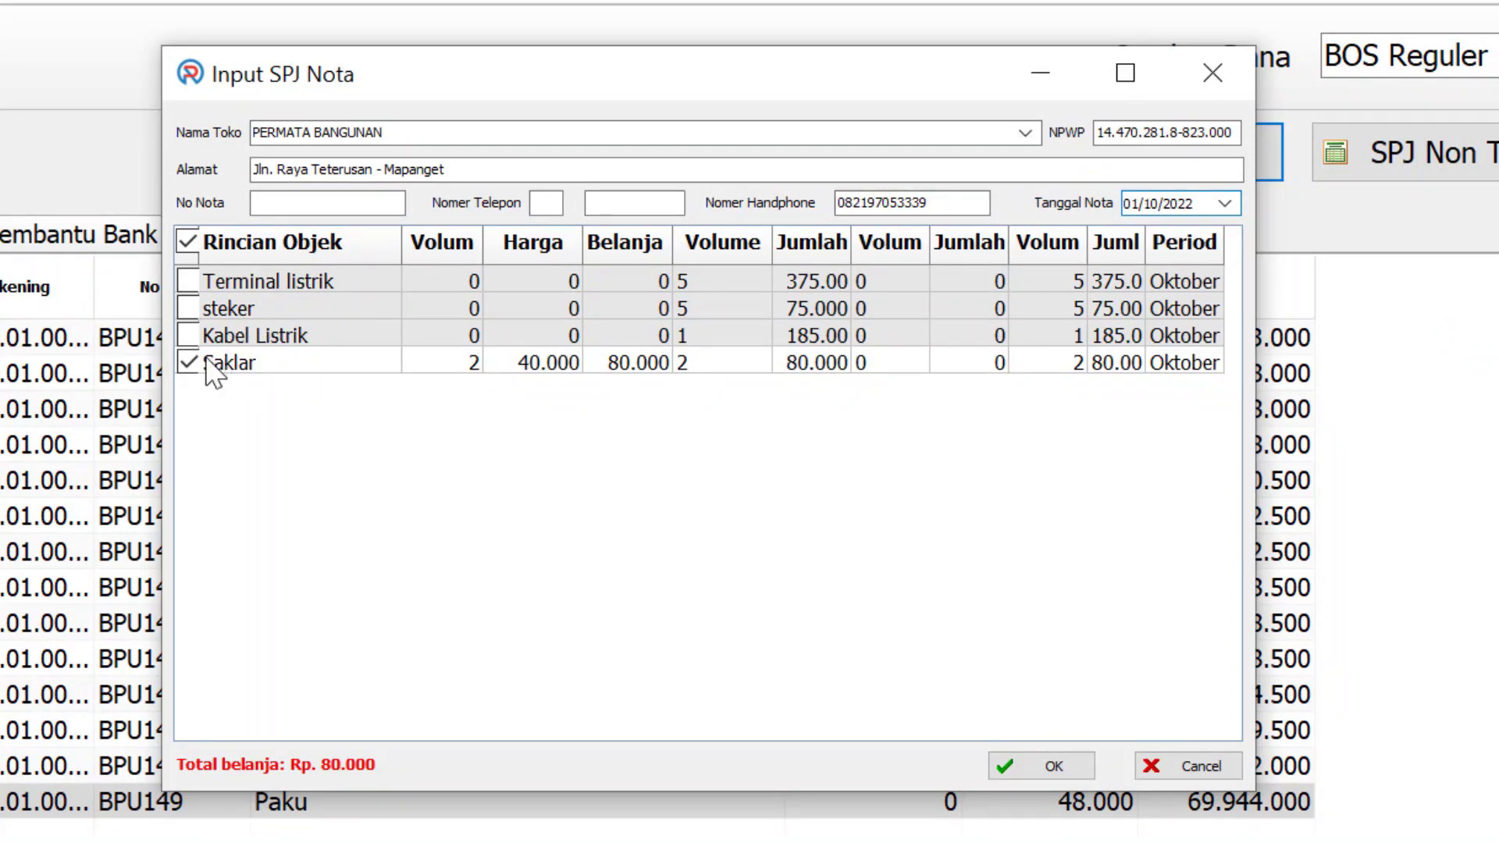
left_click(1051, 767)
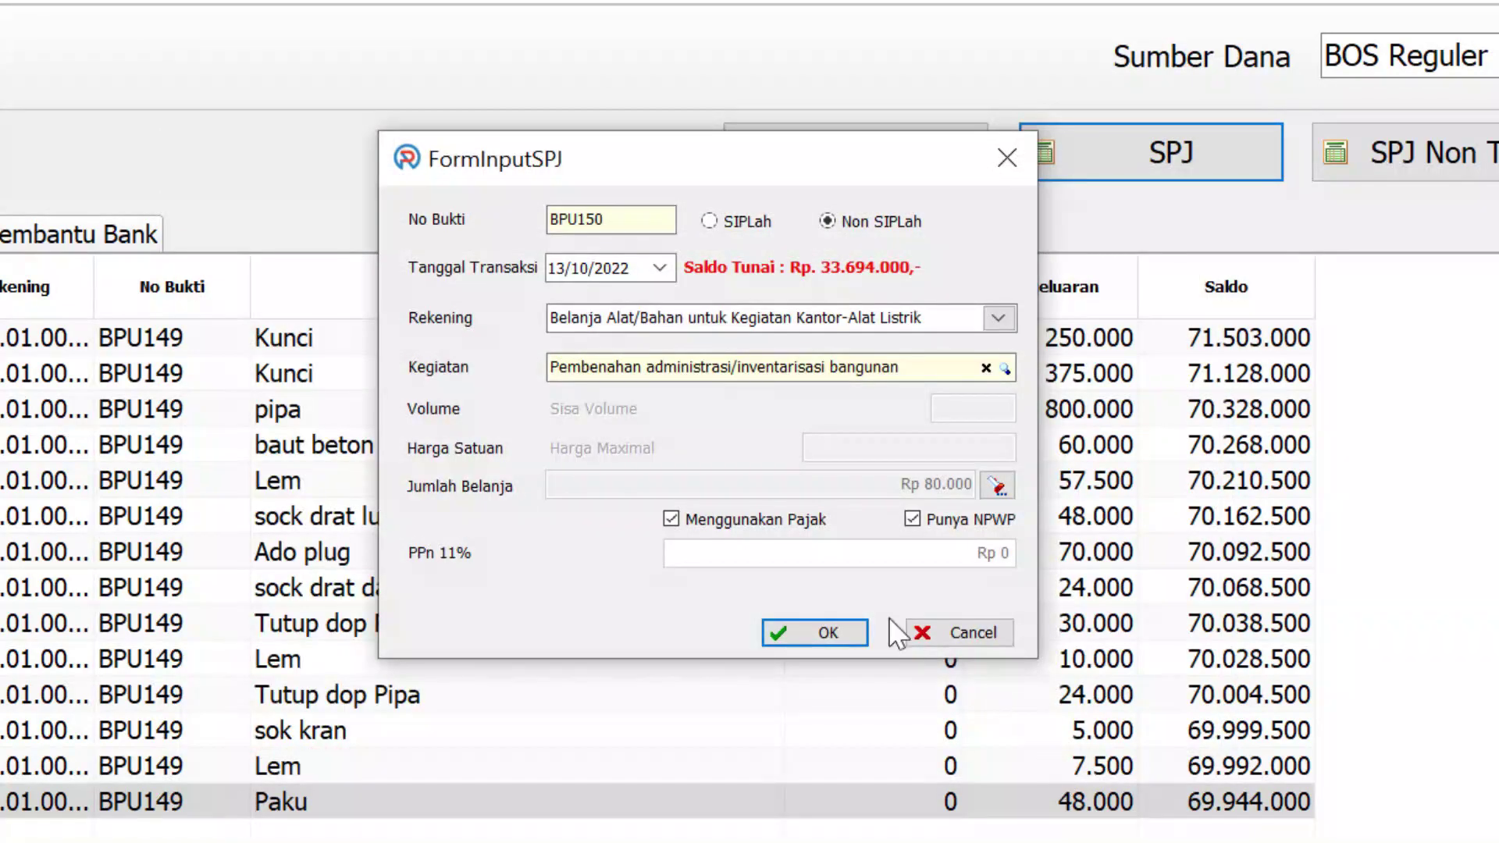
left_click(732, 517)
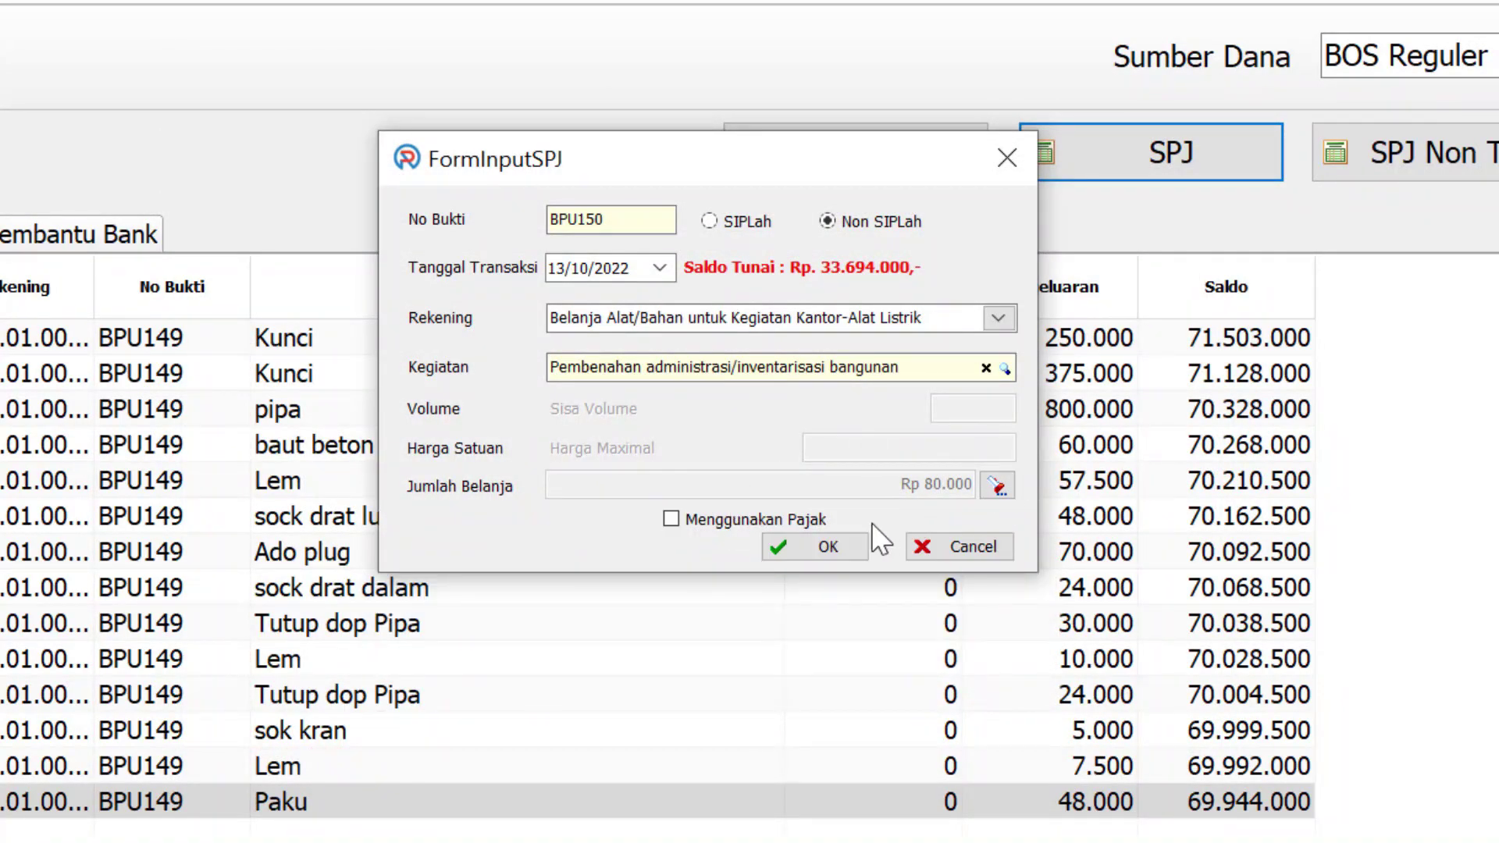
left_click(847, 547)
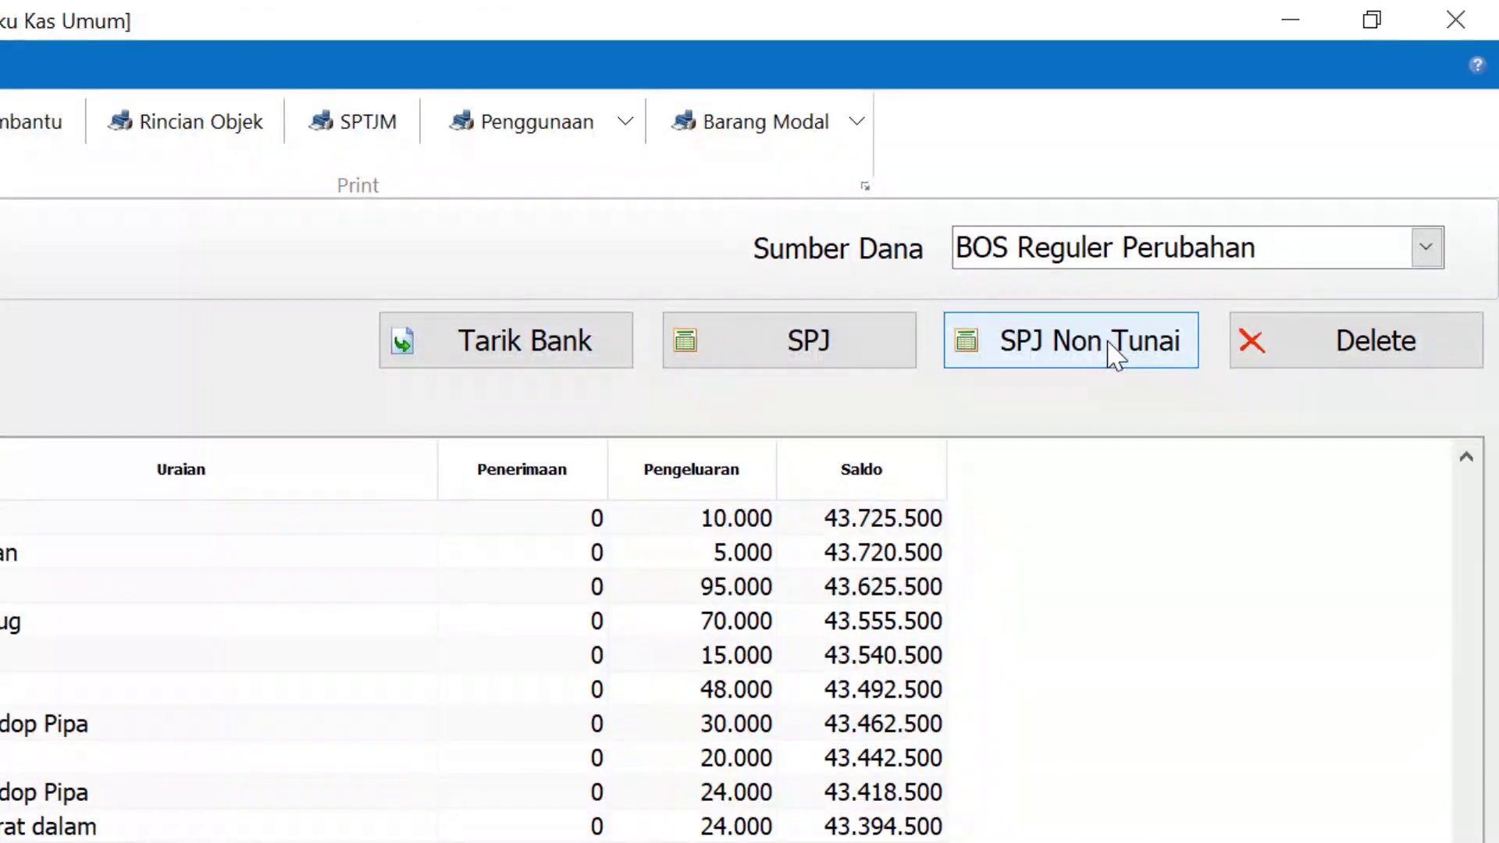
Start a non-cash SIPLah spending entry dated 27/10/2022
left_click(1115, 356)
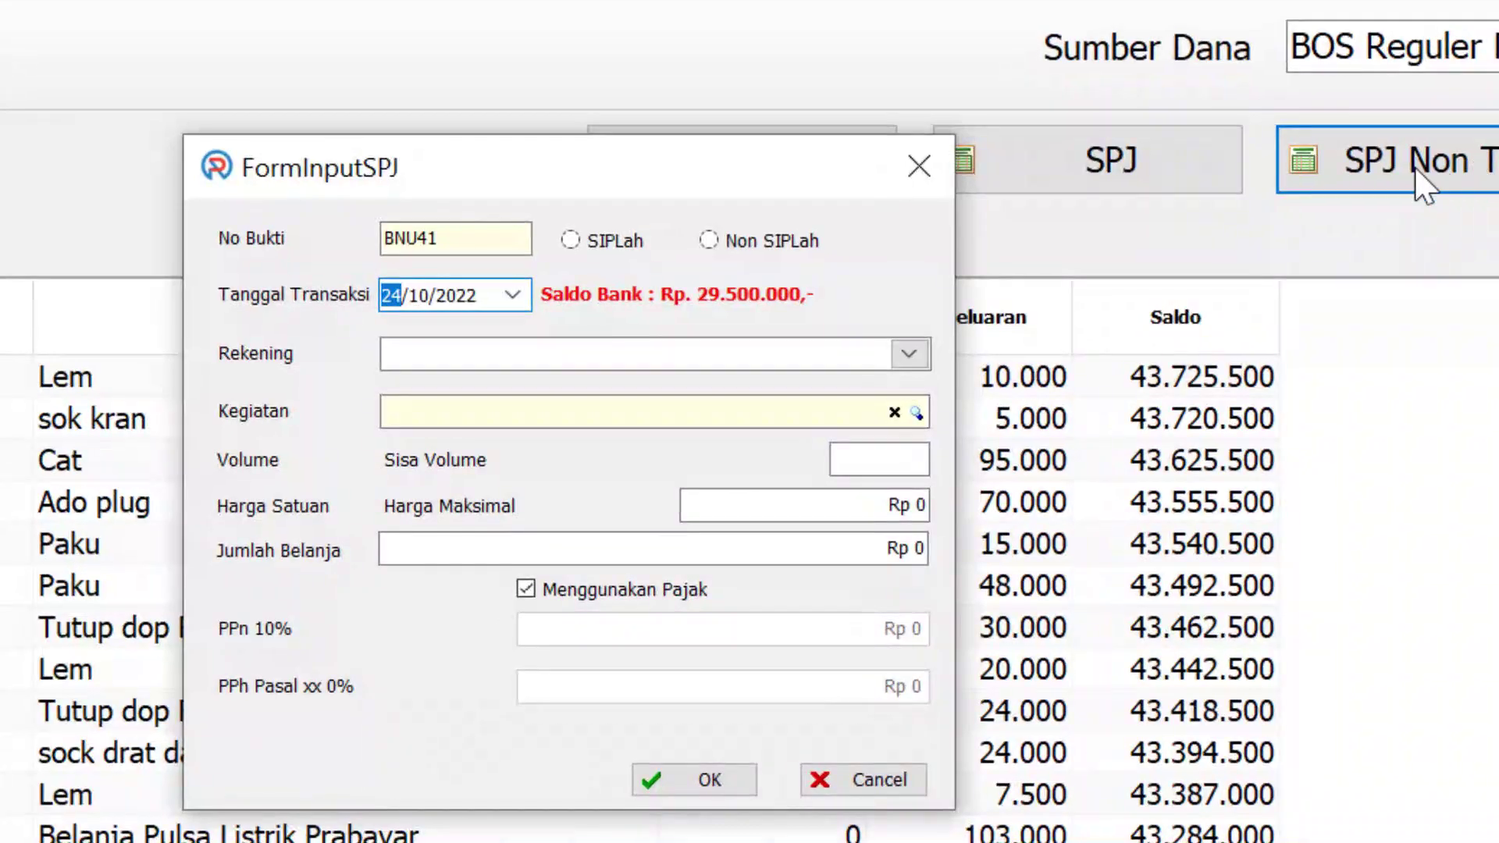
left_click(570, 241)
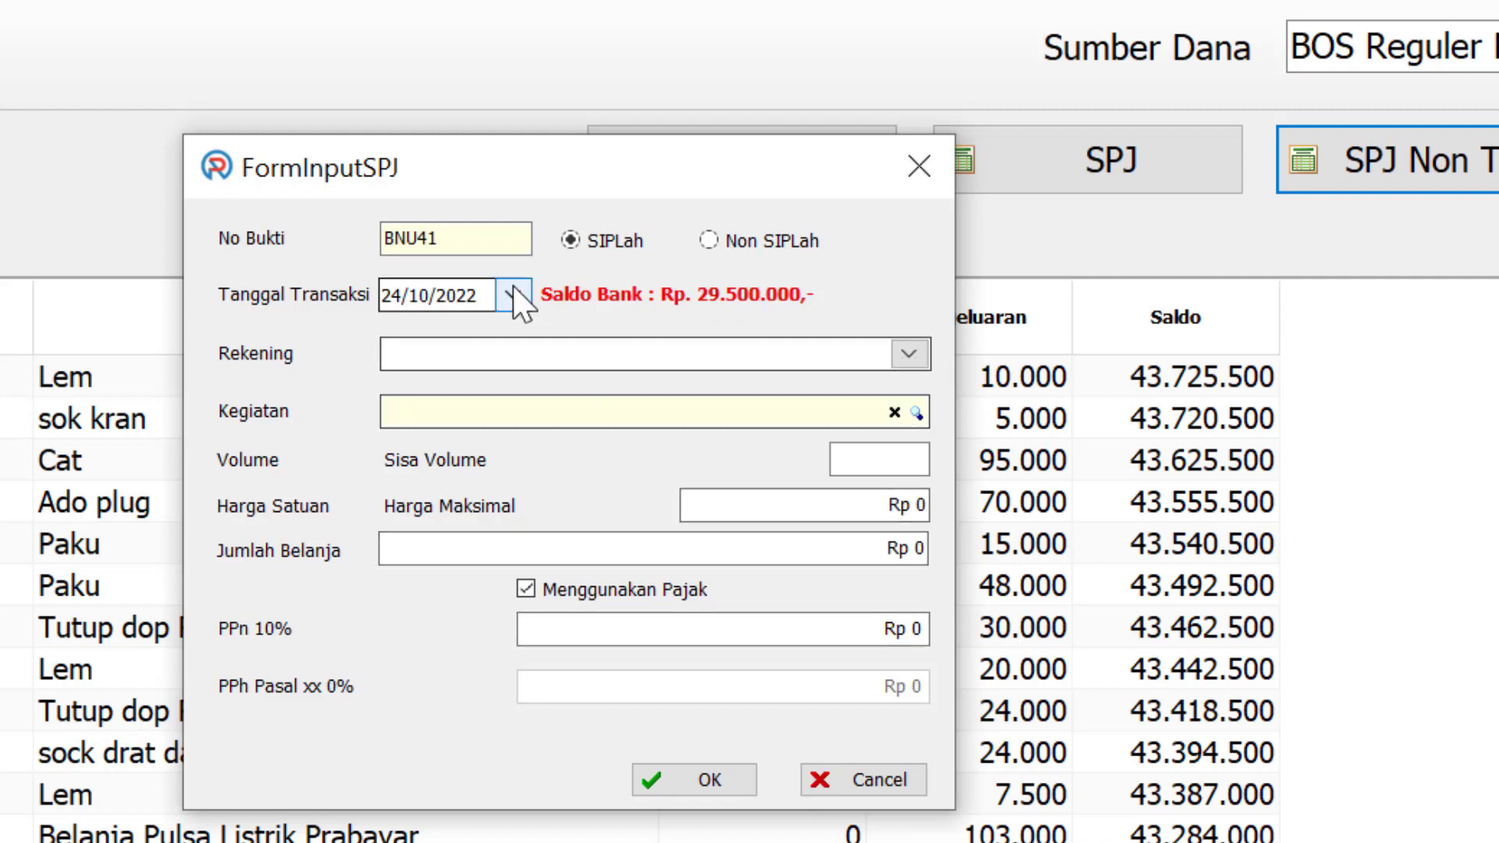
left_click(513, 295)
left_click(647, 574)
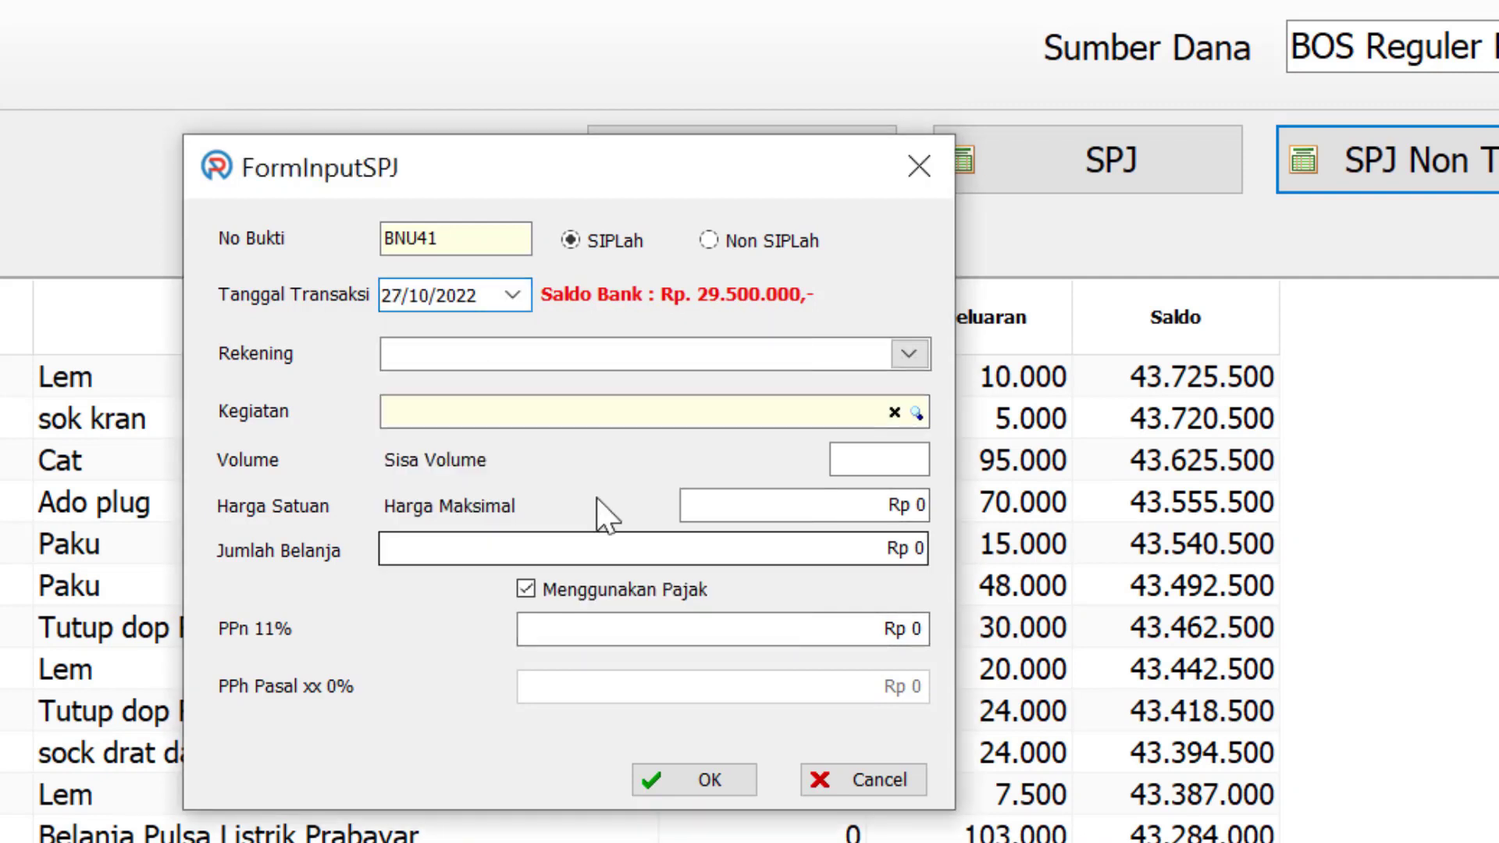
Choose the Alat Tulis Kantor account and stationery activity 06.05.61 to open the receipt form
left_click(915, 356)
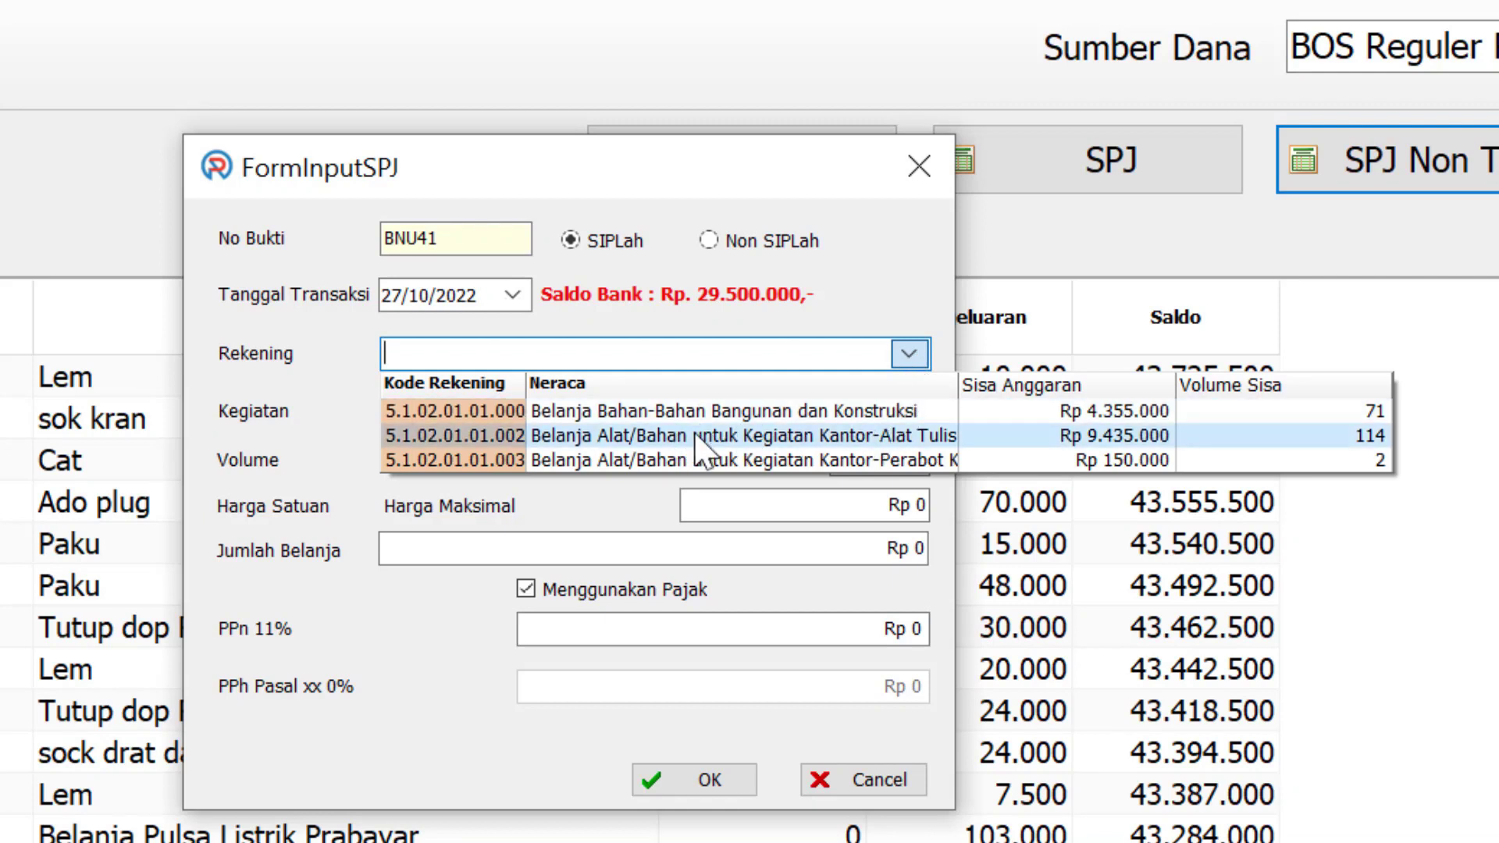
left_click(866, 437)
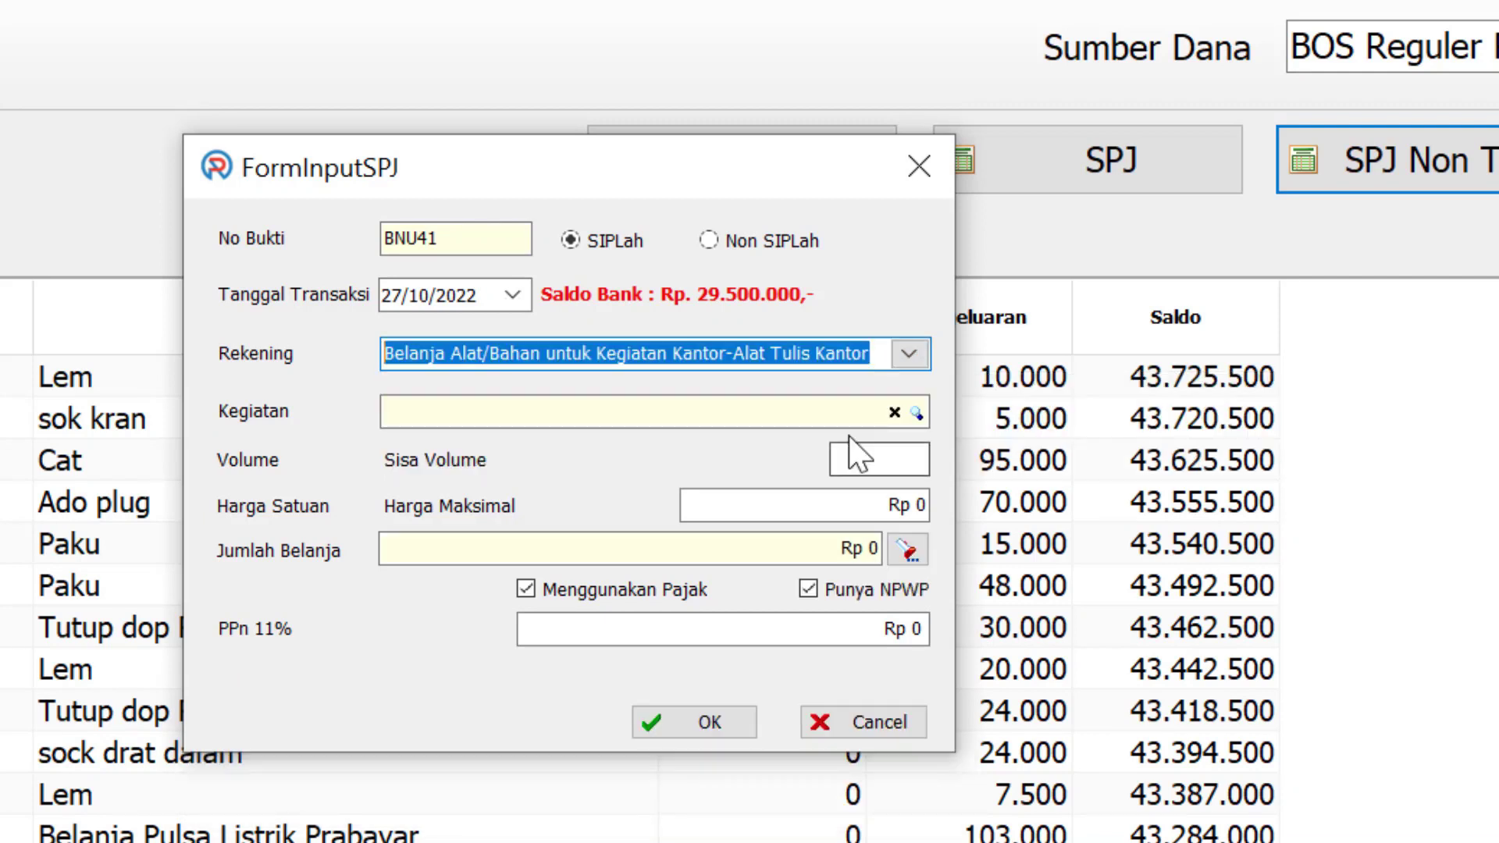
left_click(917, 413)
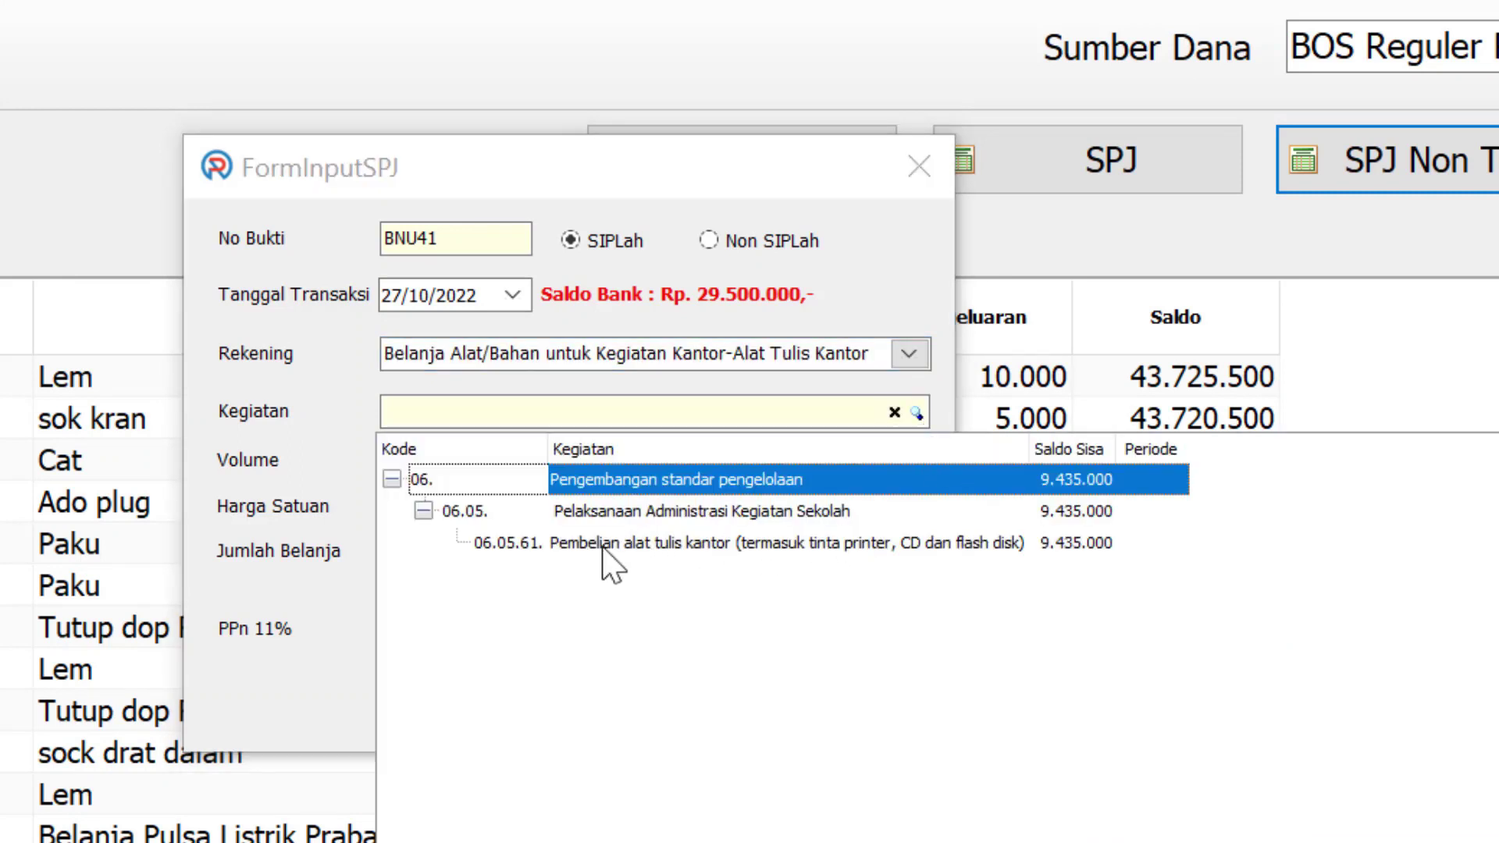
left_click(734, 544)
left_click(734, 543)
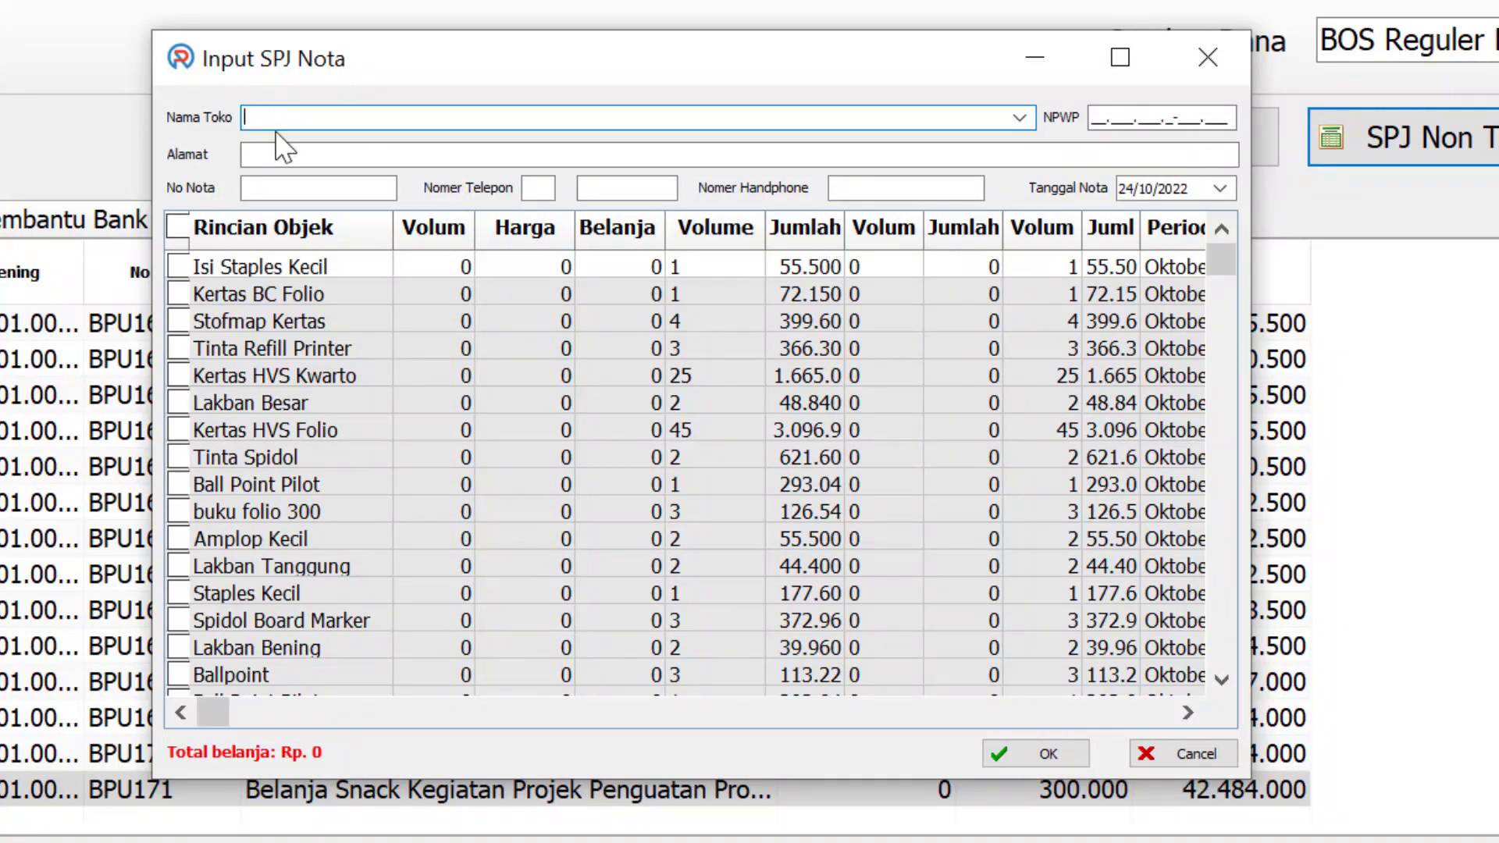
Enter store PT Pesona Edukasi, its Jl. Raya Serpong, Cilenggang address and the store's phone number
type("PT Pesona Edukasi")
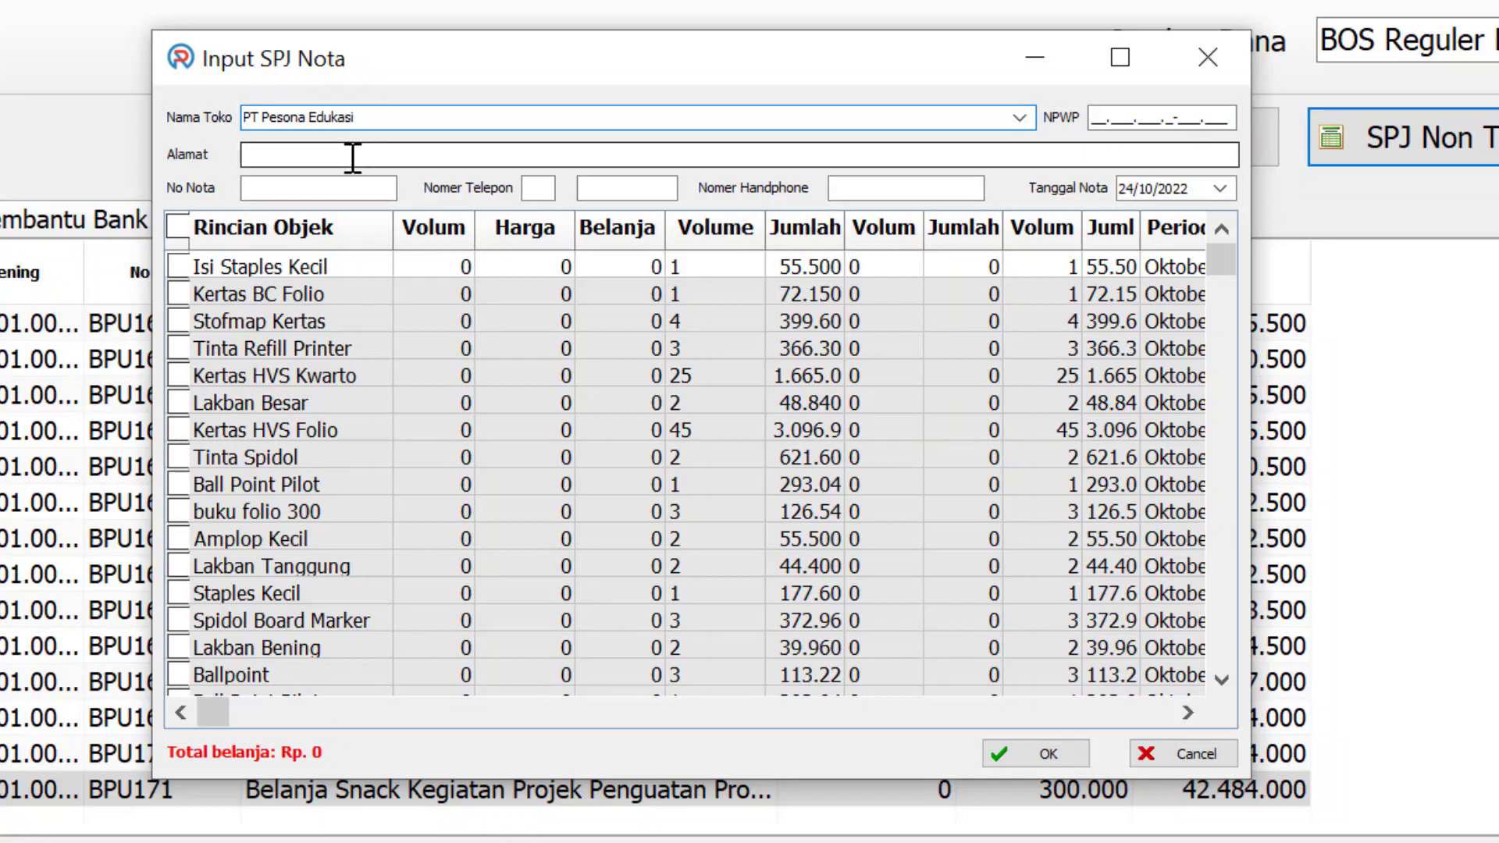
left_click(353, 158)
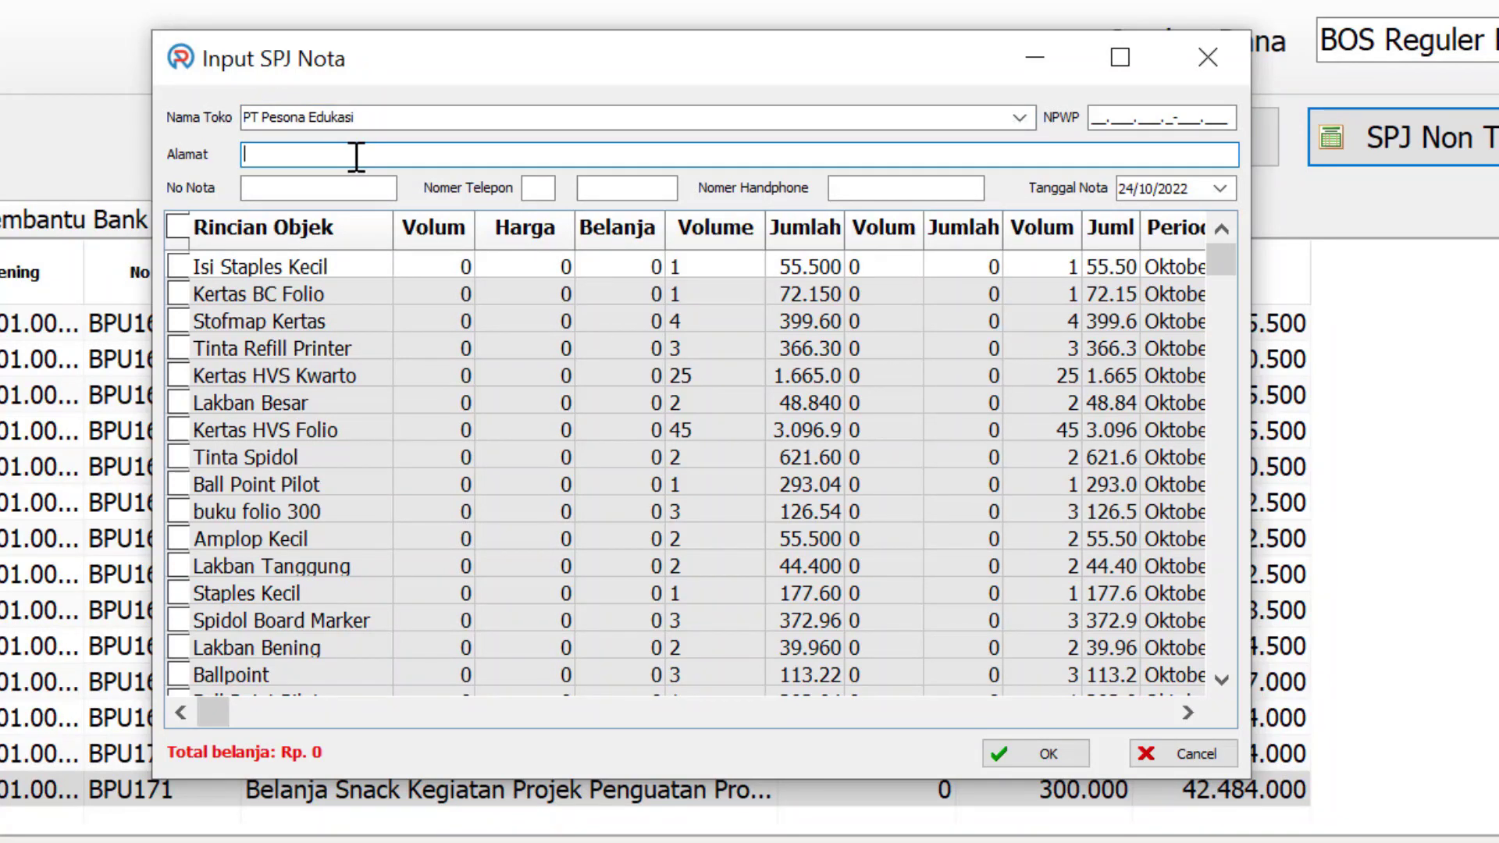
key("Tab")
key("Tab")
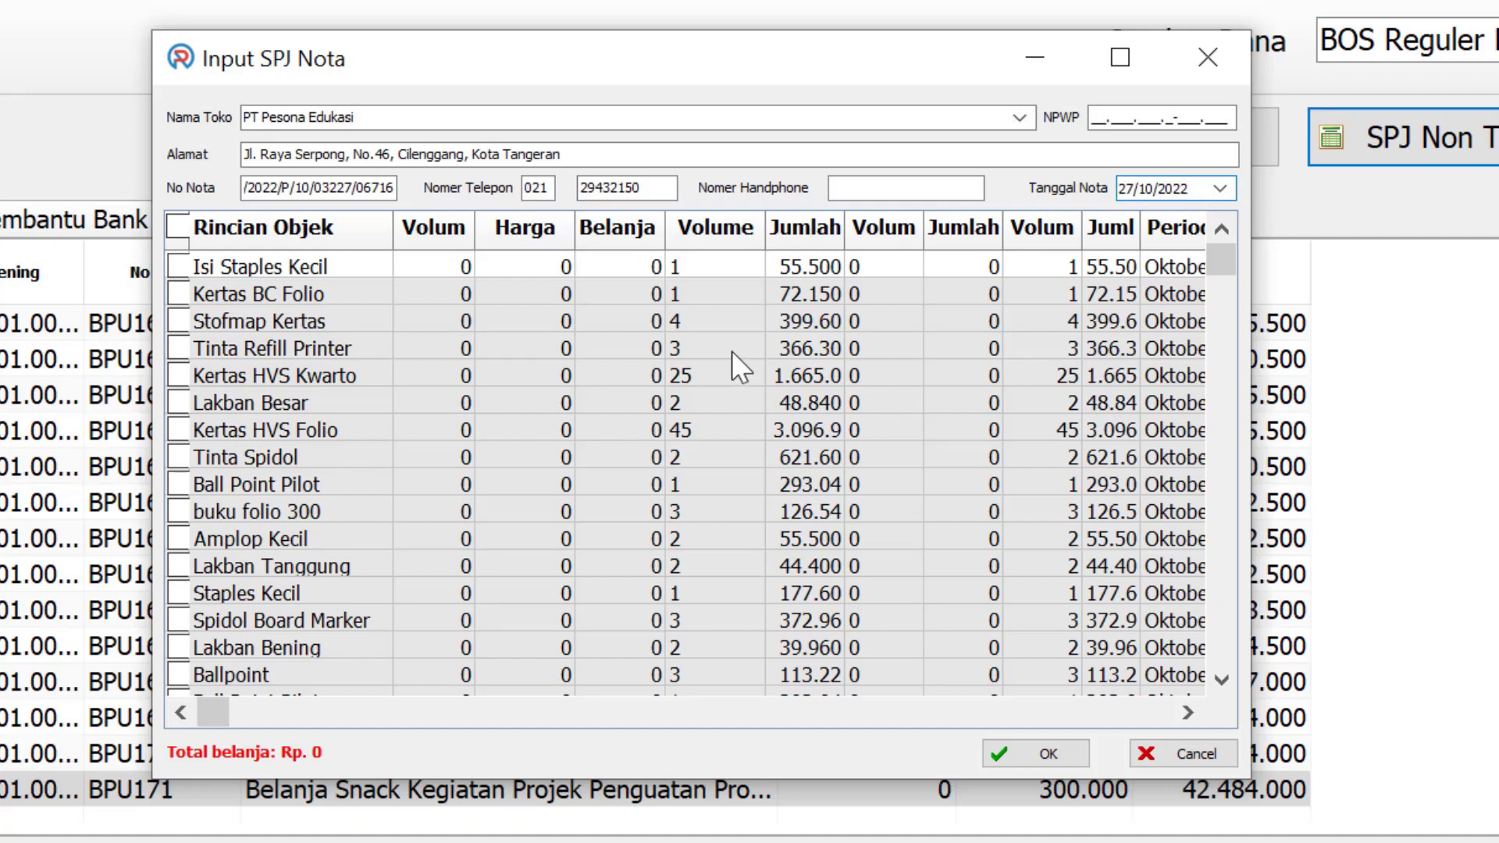
Tick the first stationery items, from Isi Staples Kecil through Ballpoint
left_click(178, 266)
left_click(179, 266)
left_click(178, 293)
left_click(179, 321)
left_click(179, 349)
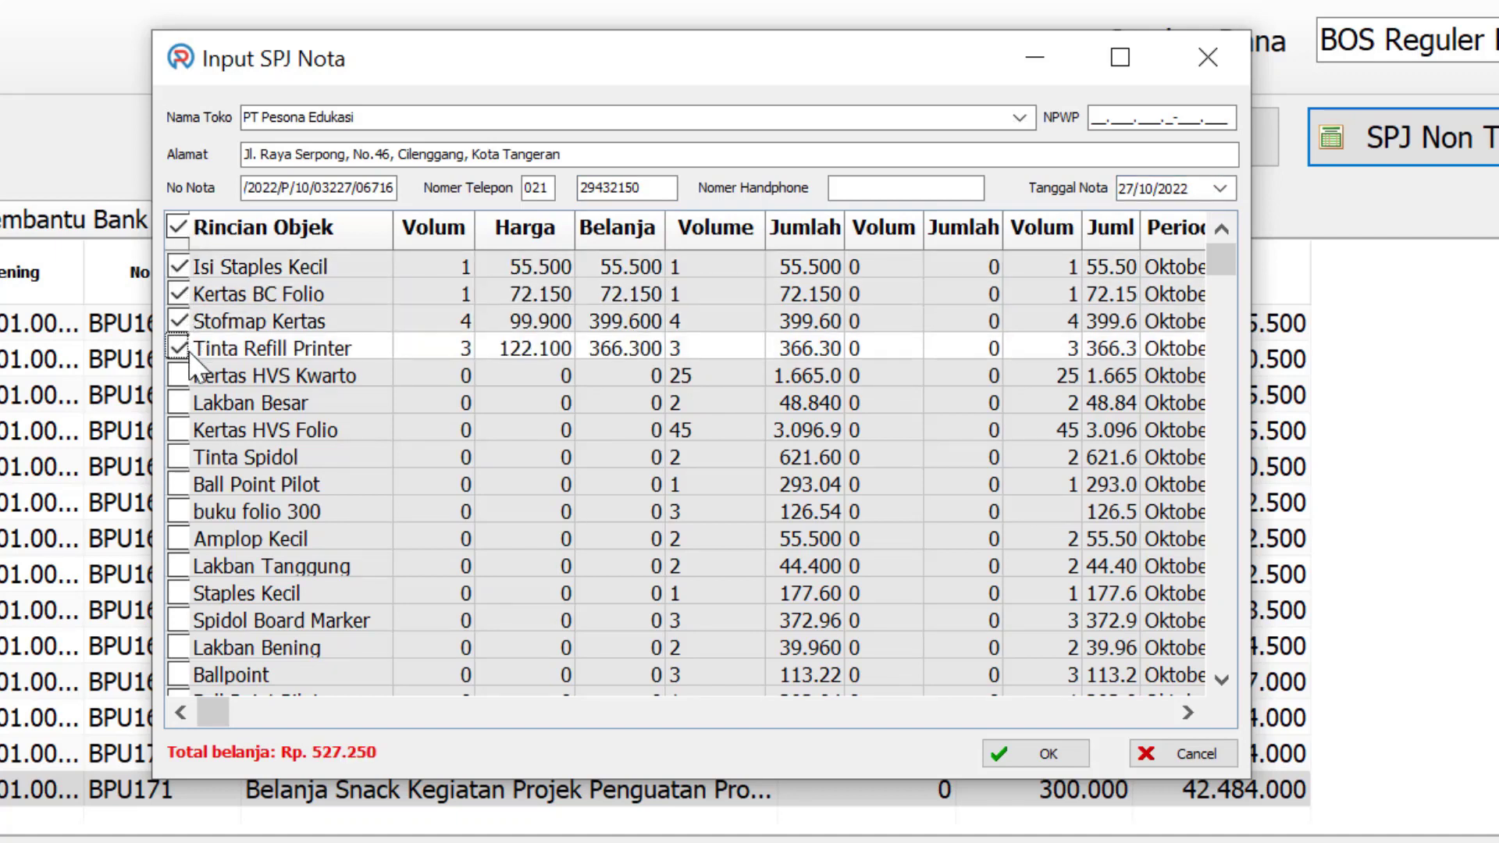
left_click(178, 375)
left_click(179, 403)
left_click(179, 430)
left_click(179, 458)
left_click(179, 484)
left_click(179, 511)
left_click(179, 539)
left_click(179, 567)
left_click(179, 593)
left_click(179, 621)
left_click(179, 648)
left_click(179, 675)
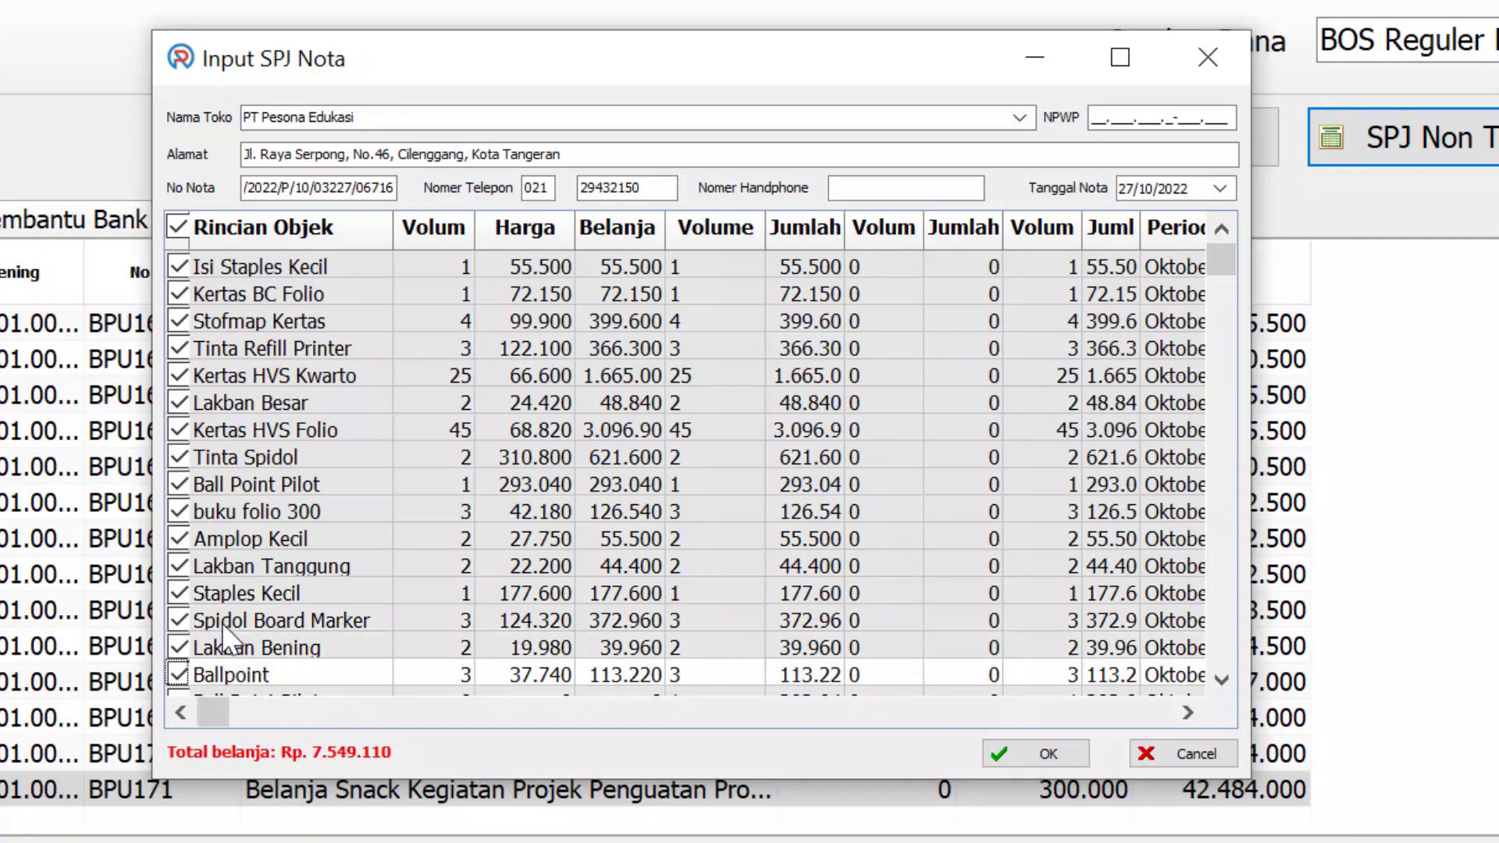
Tick the remaining items, Ball Point Pilot through Tinta Refill Printer, totalling Rp 9.435.000
scroll(223, 625, "down", 3)
left_click(179, 484)
left_click(179, 512)
left_click(179, 539)
left_click(179, 566)
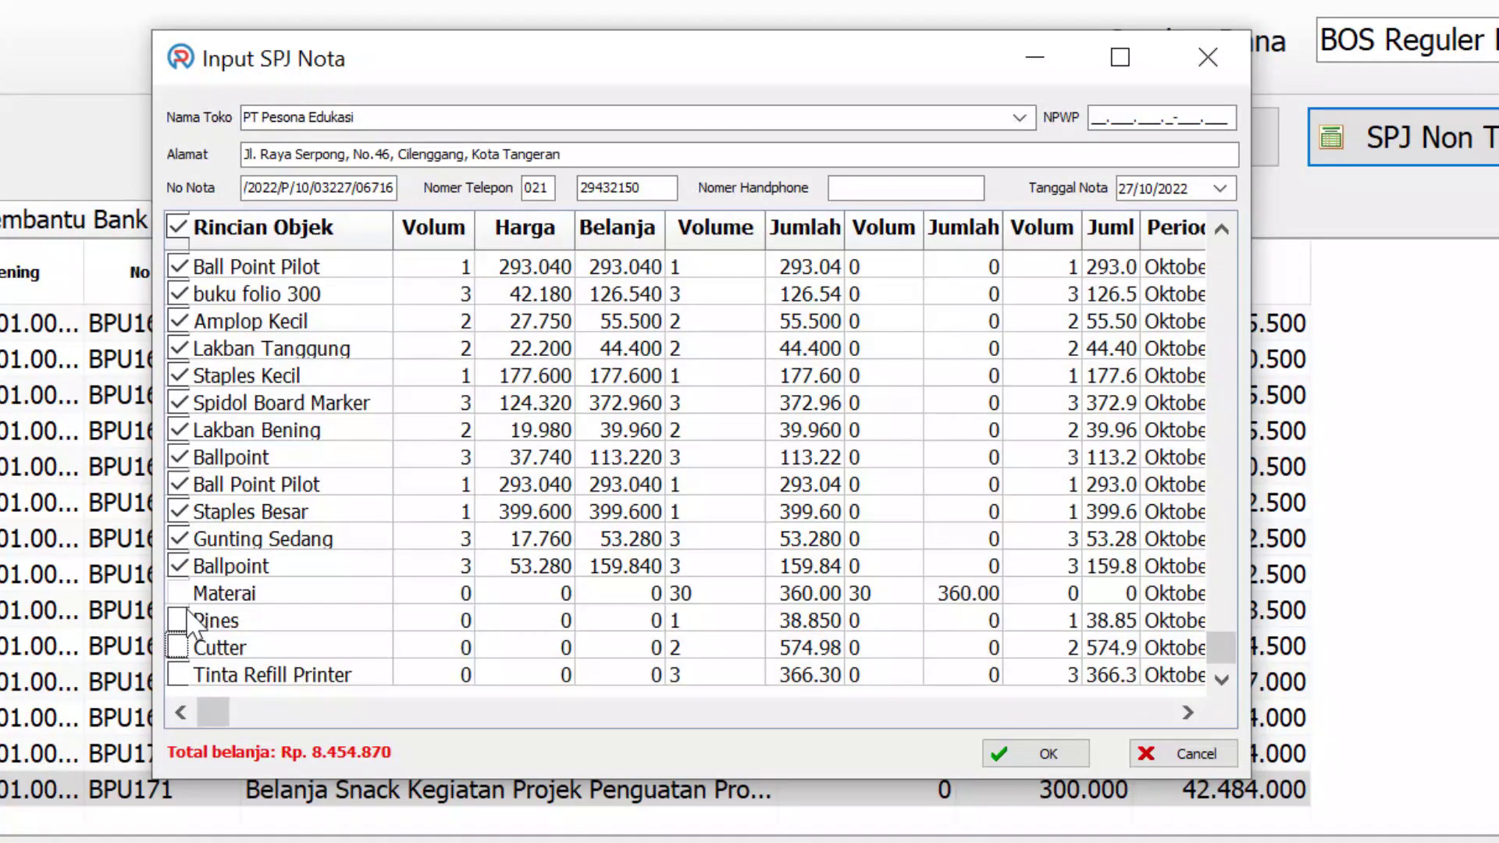
left_click(179, 621)
left_click(178, 648)
left_click(179, 674)
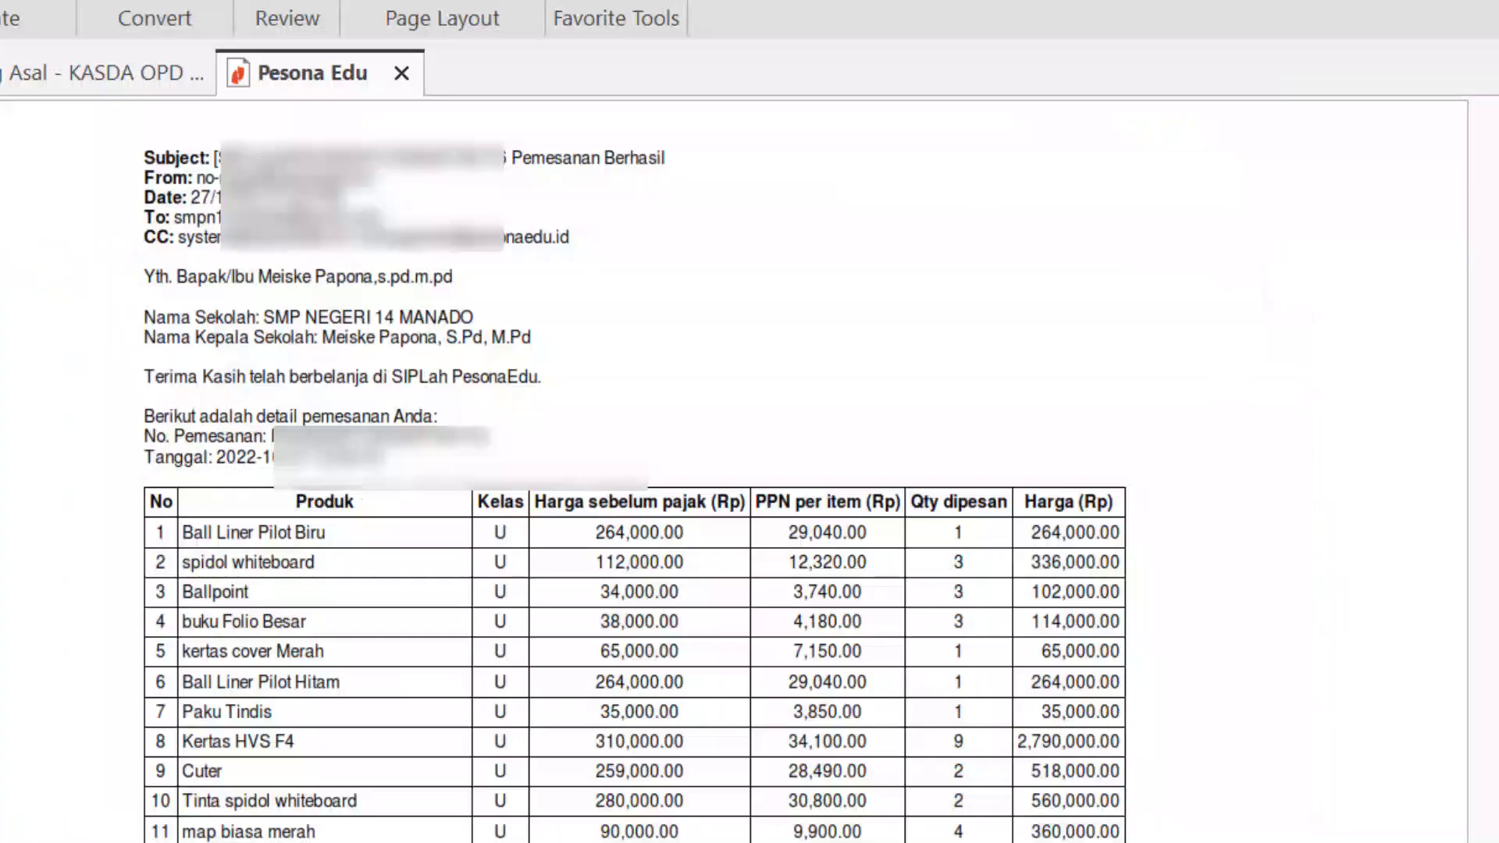
scroll(933, 663, "down", 5)
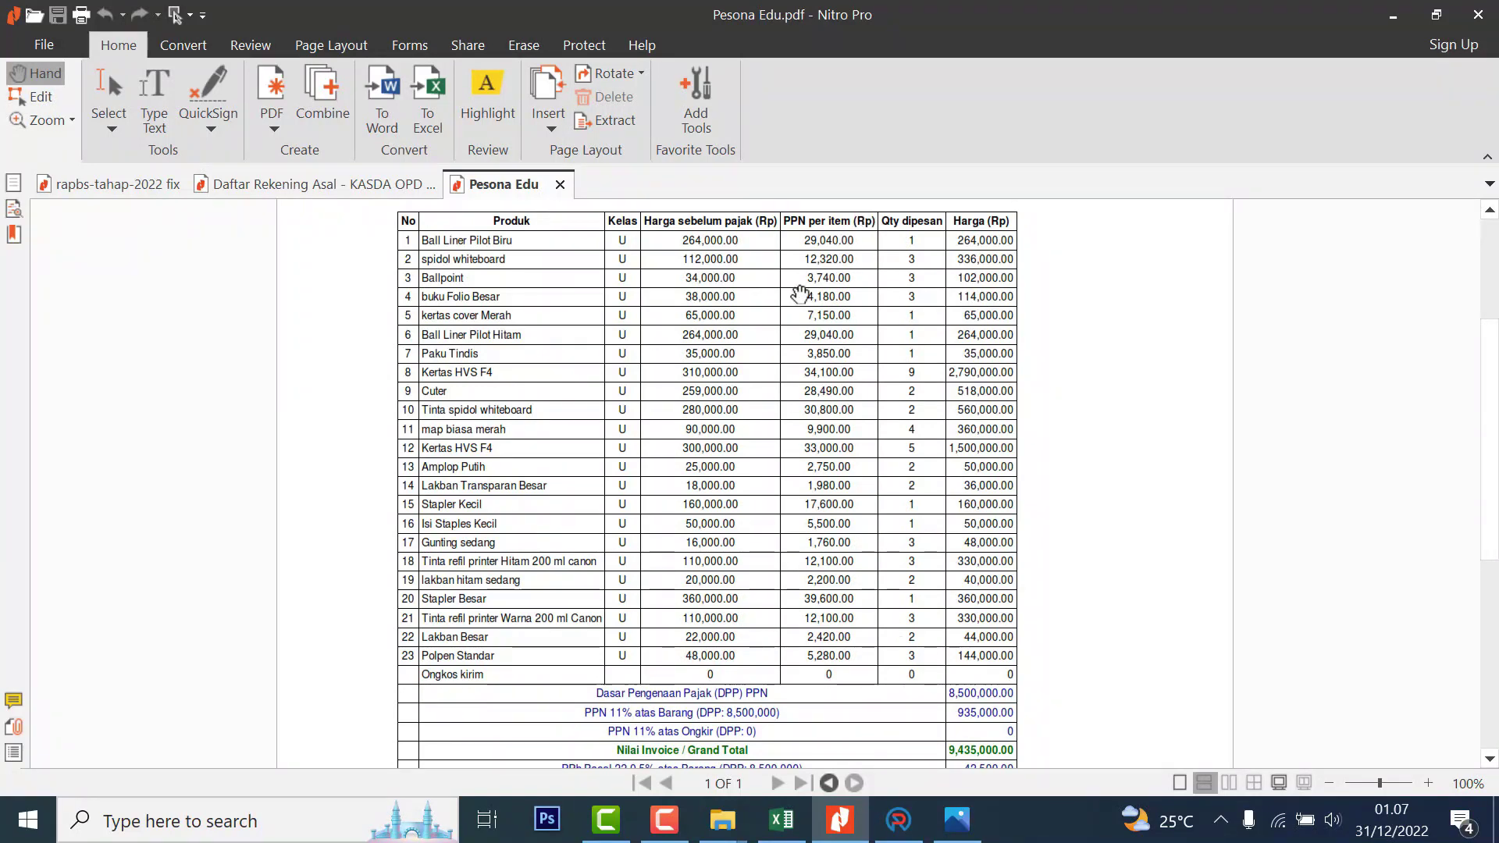
key("alt+Tab")
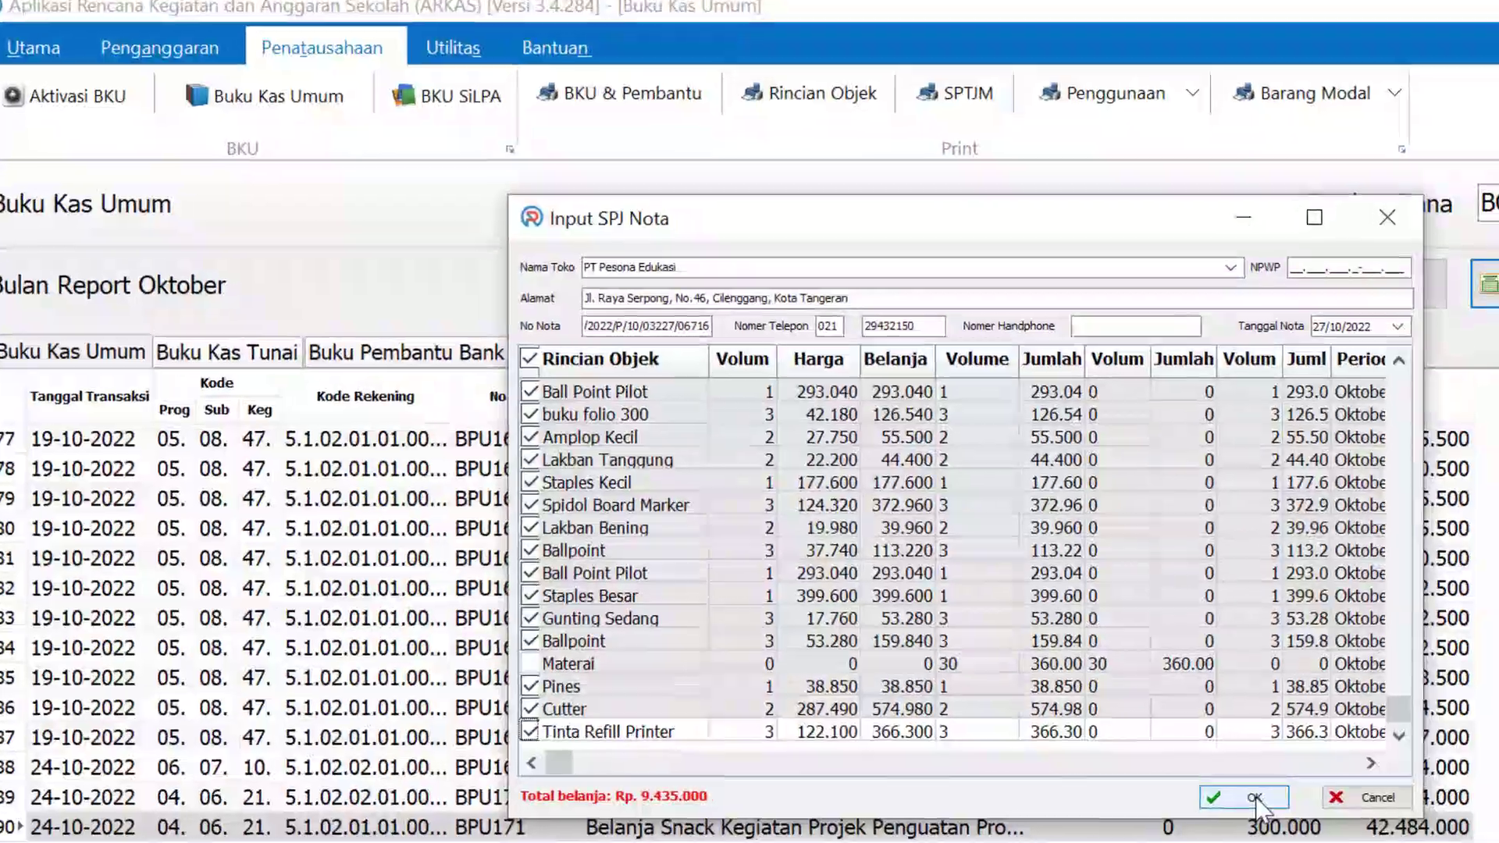
Save the Rp 9.435.000 nota untaxed as BNU41 and review its Staples Kecil and Lakban Tanggung rows
left_click(961, 614)
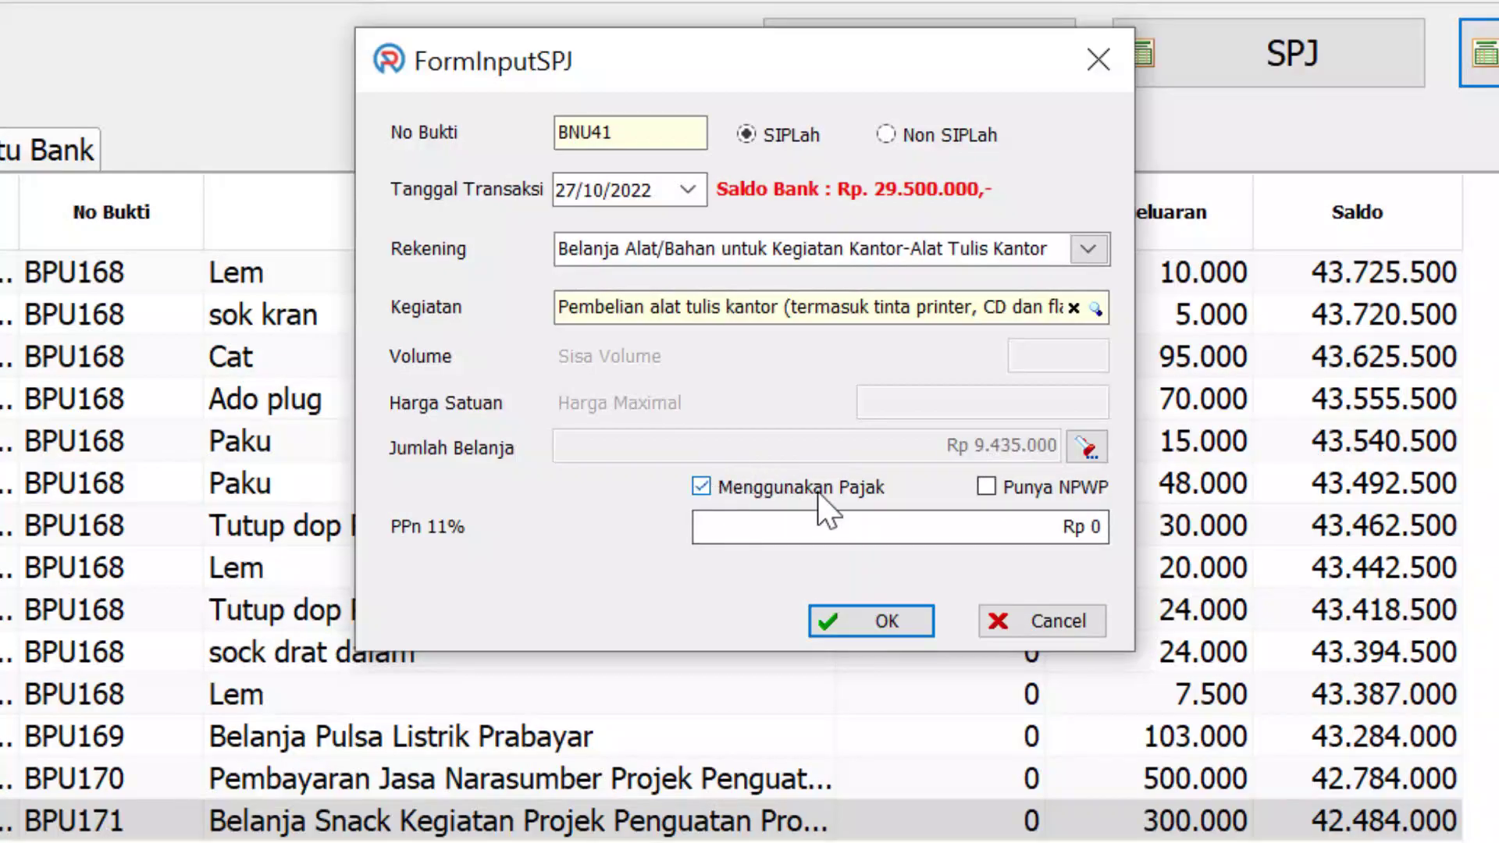
left_click(702, 487)
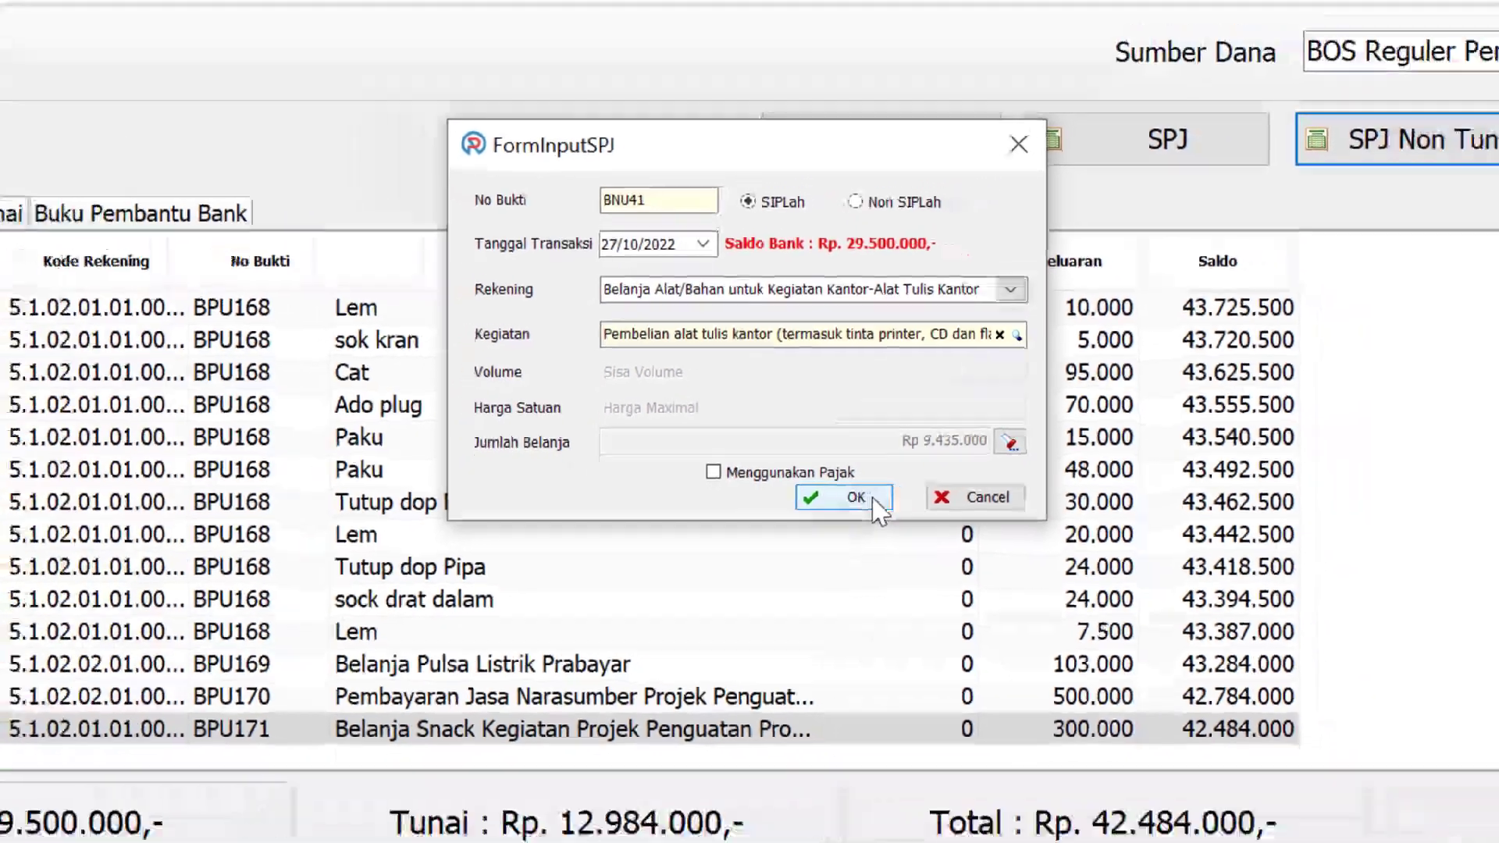
left_click(898, 520)
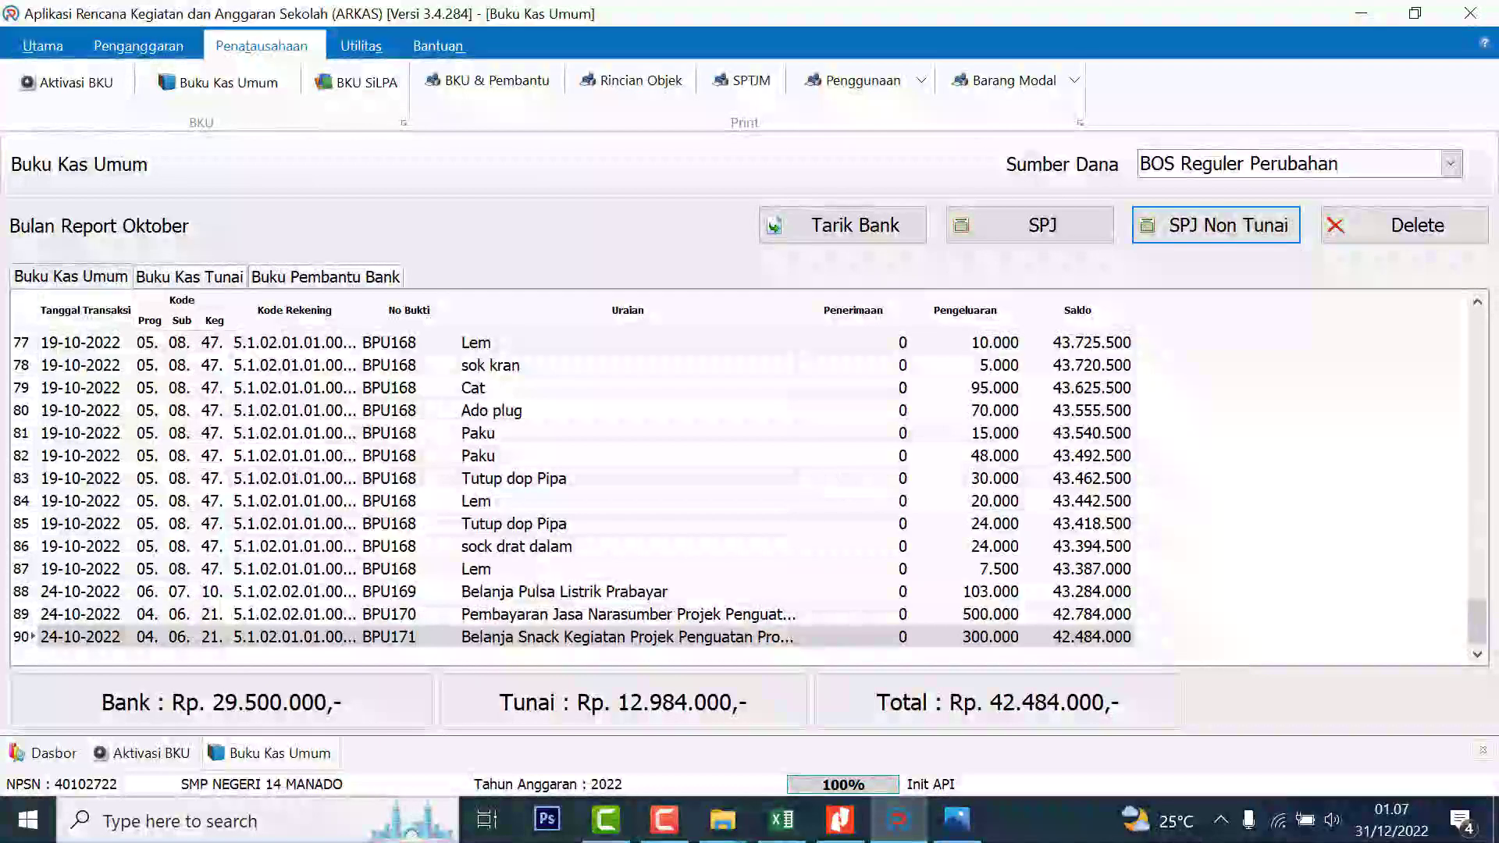
left_click(549, 617)
left_click(524, 639)
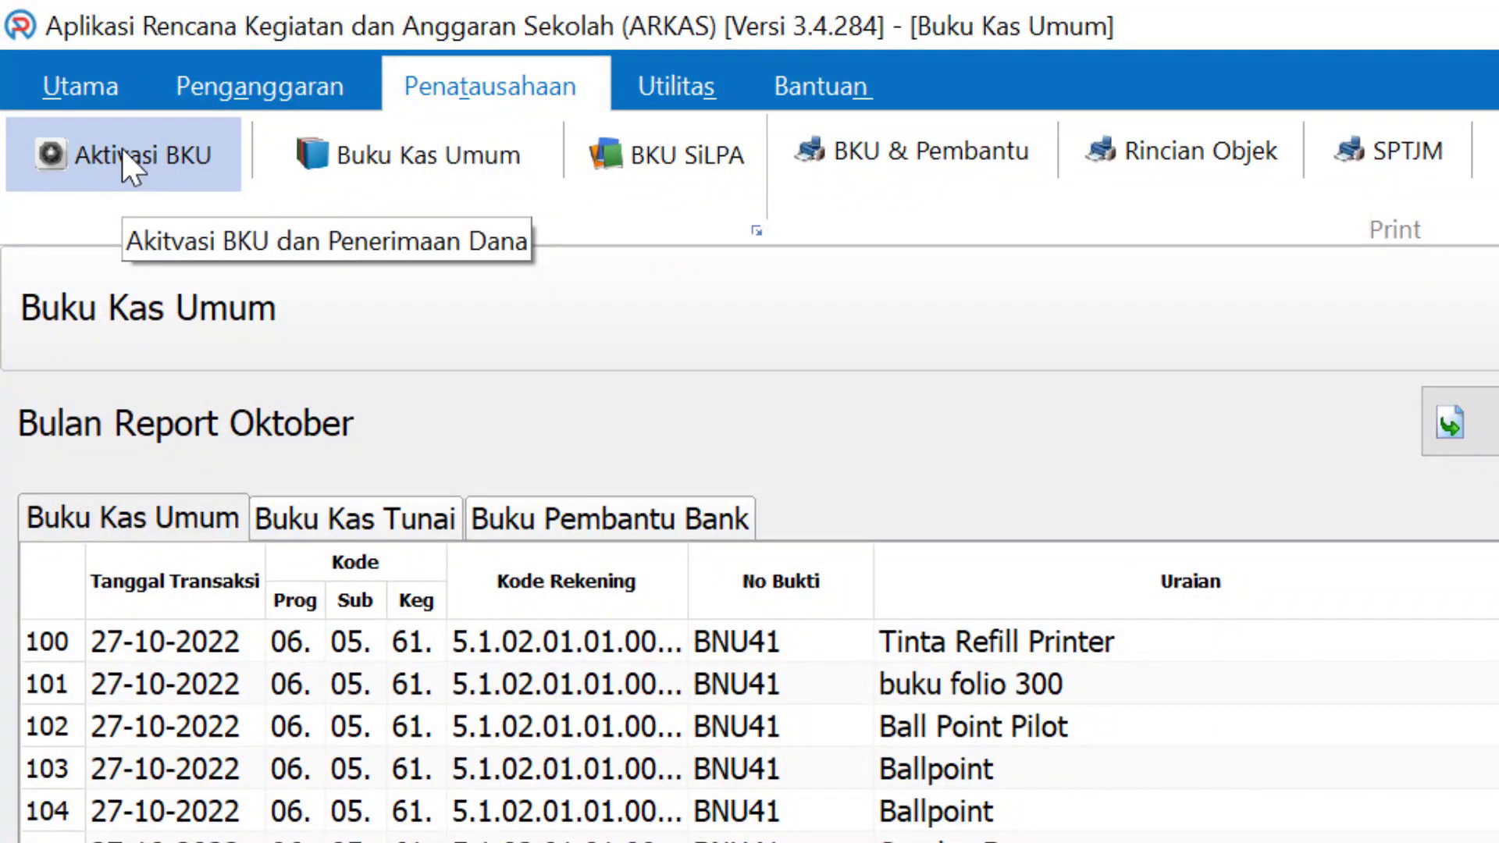
Close the October BKU with no bank interest, activate November, and open Buku Kas Umum
left_click(124, 153)
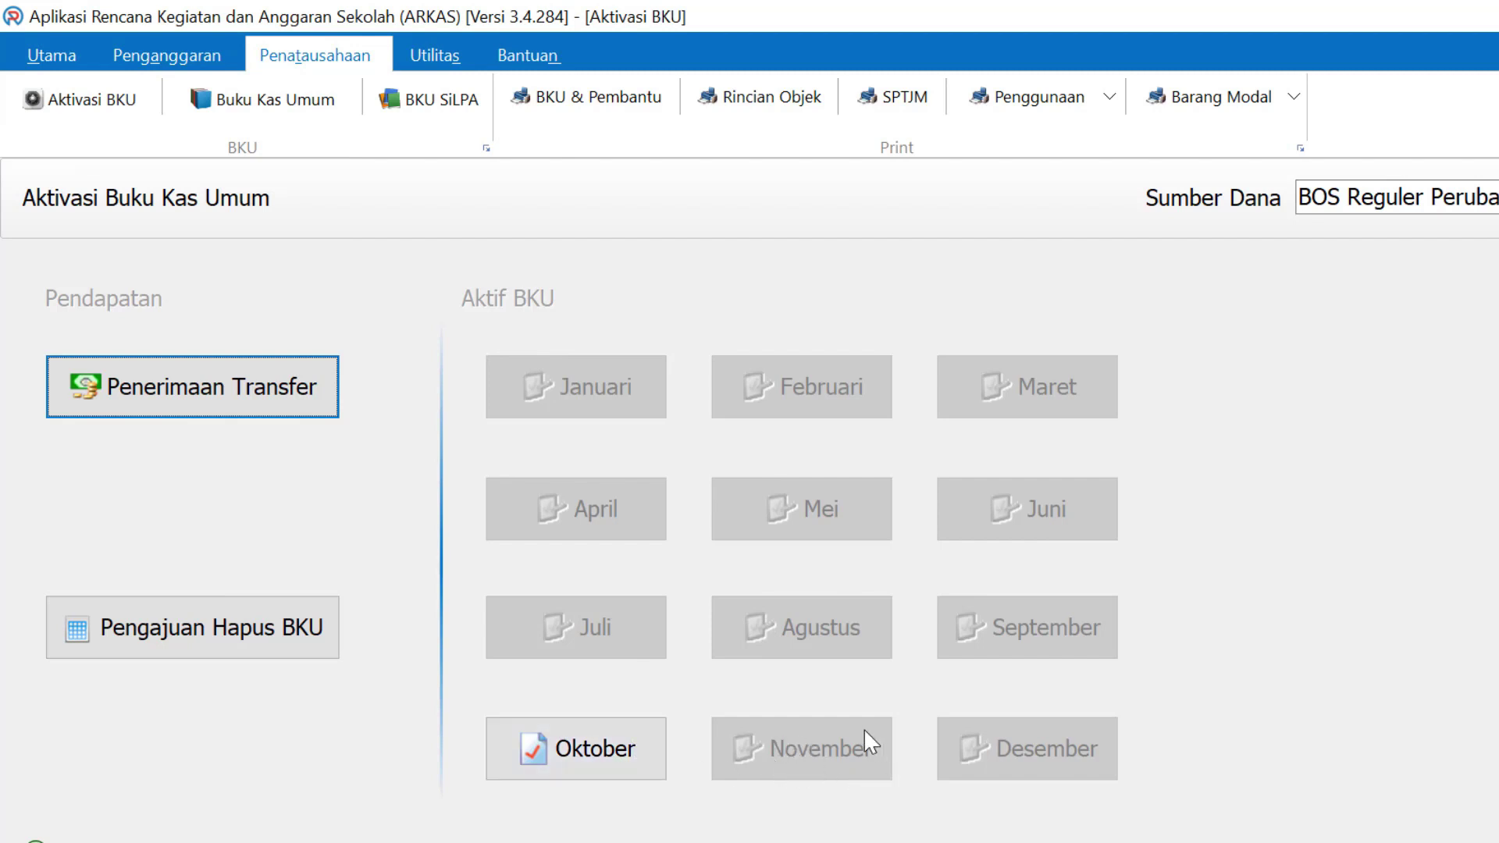
left_click(623, 759)
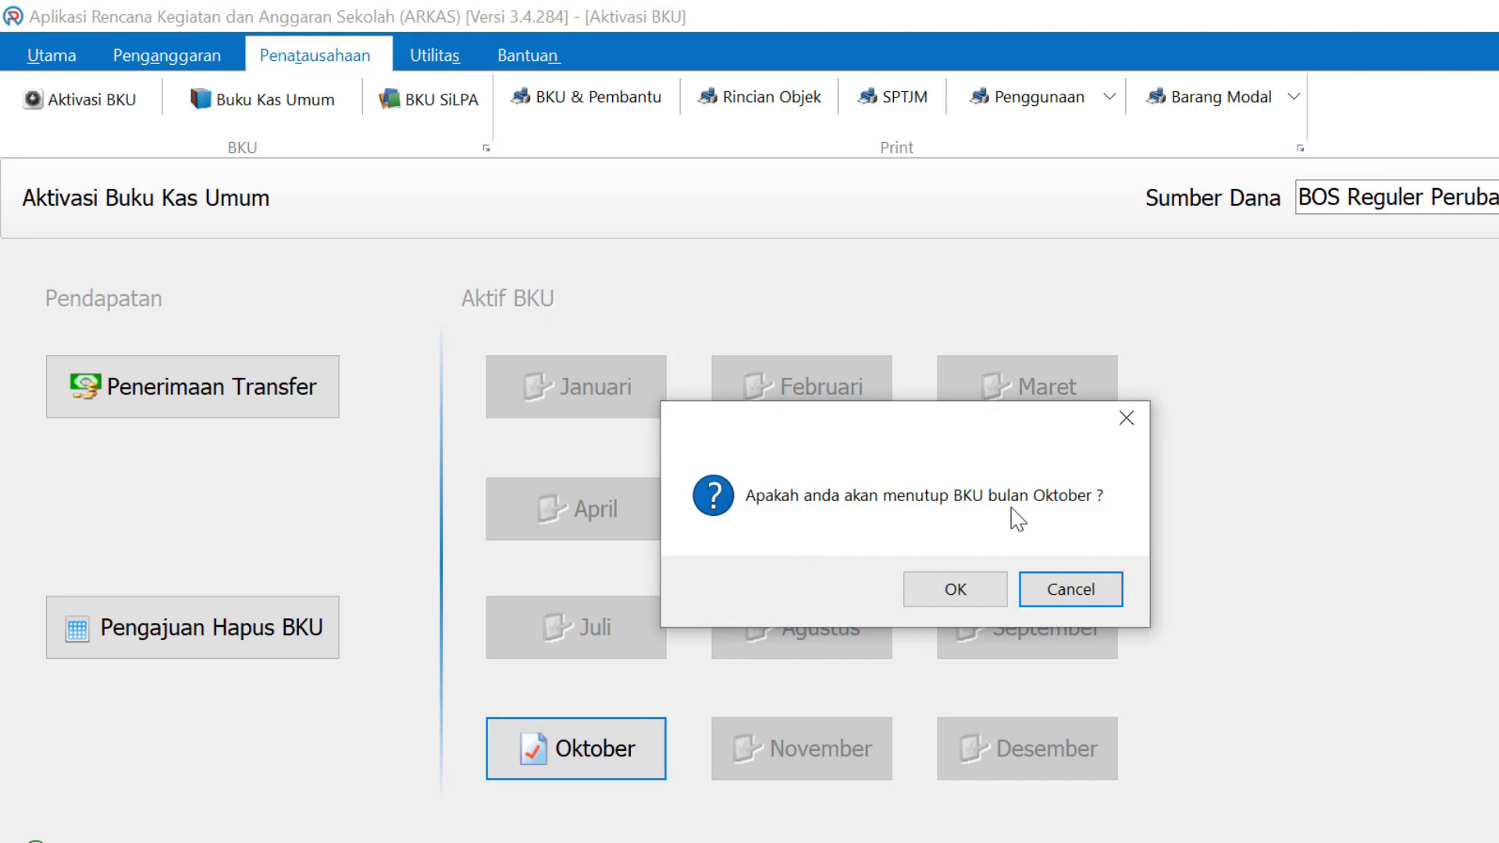
left_click(986, 592)
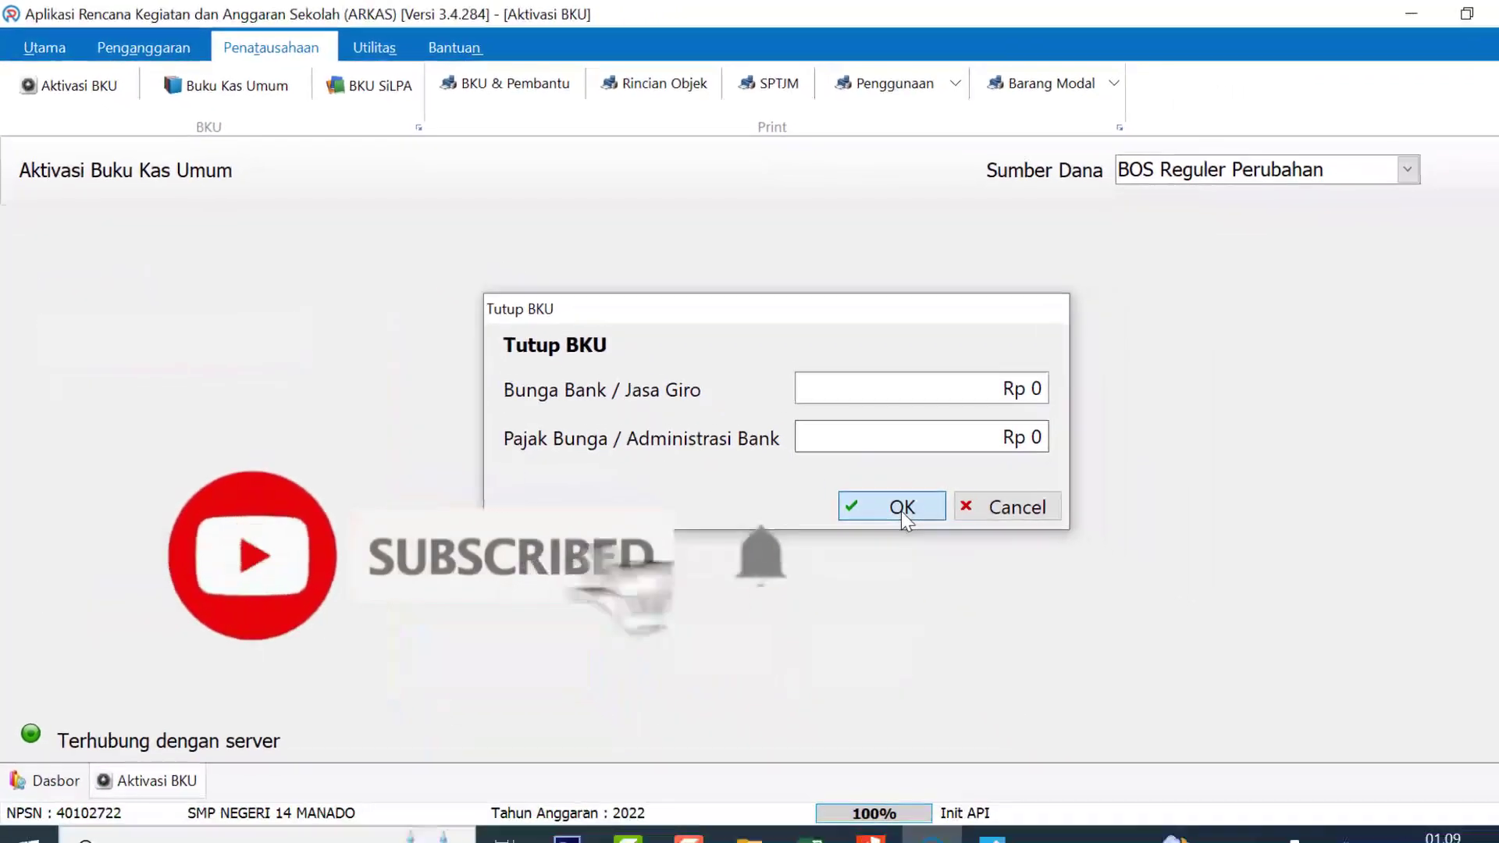
left_click(902, 509)
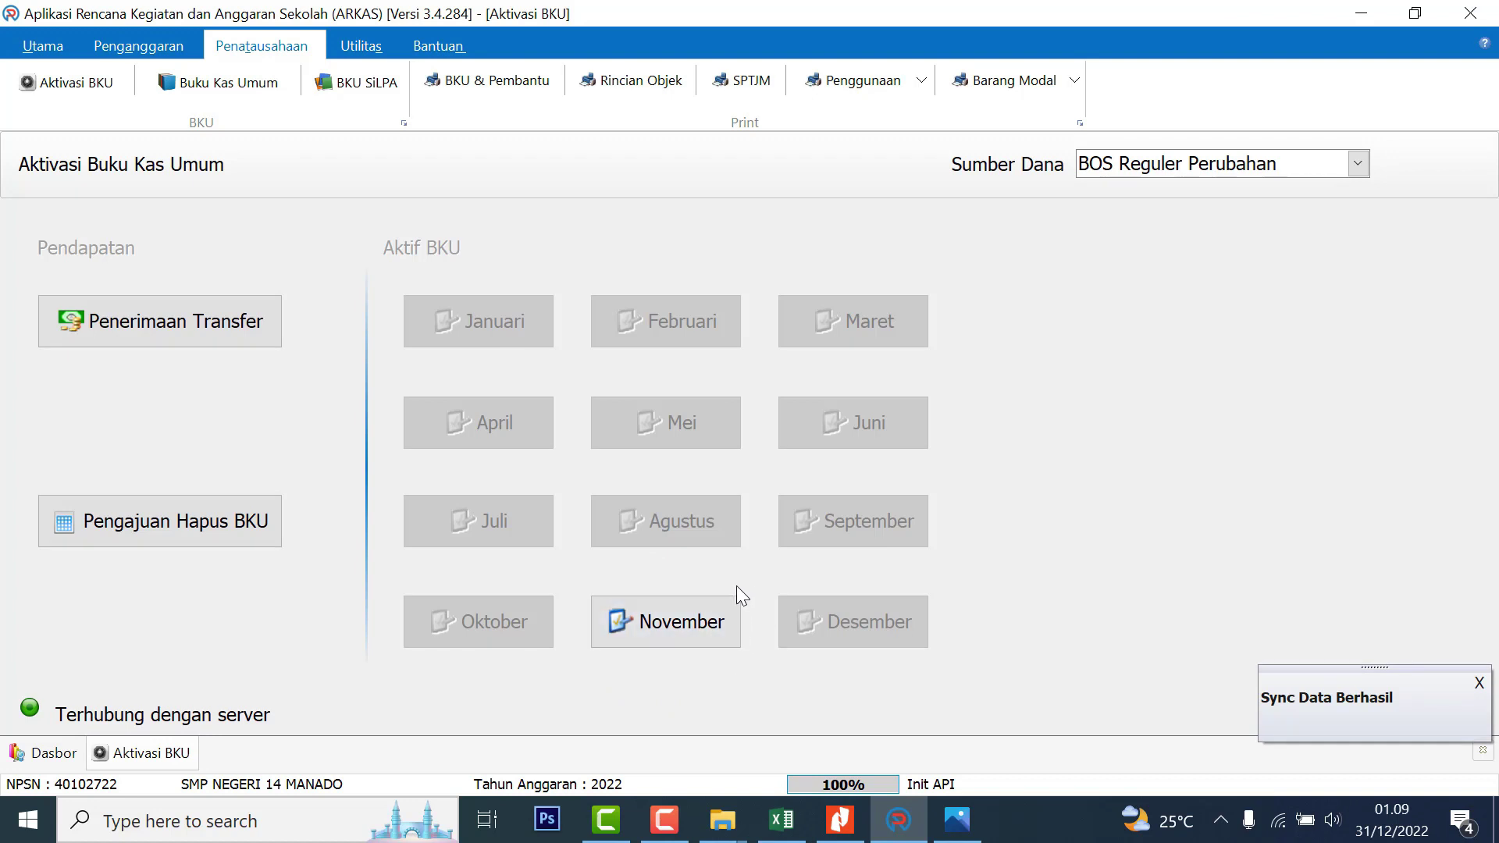
left_click(702, 625)
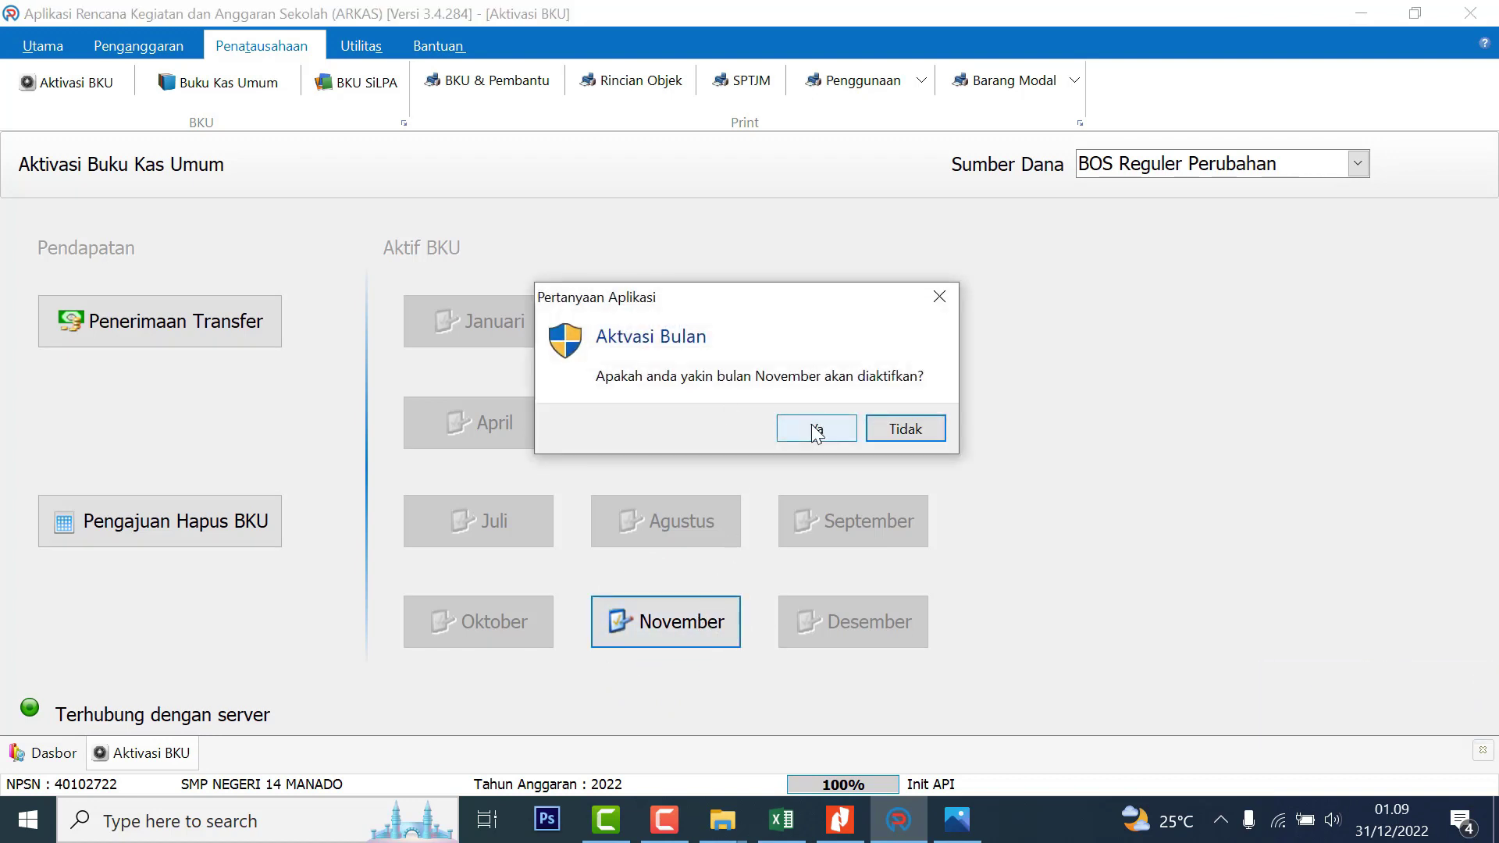
left_click(812, 427)
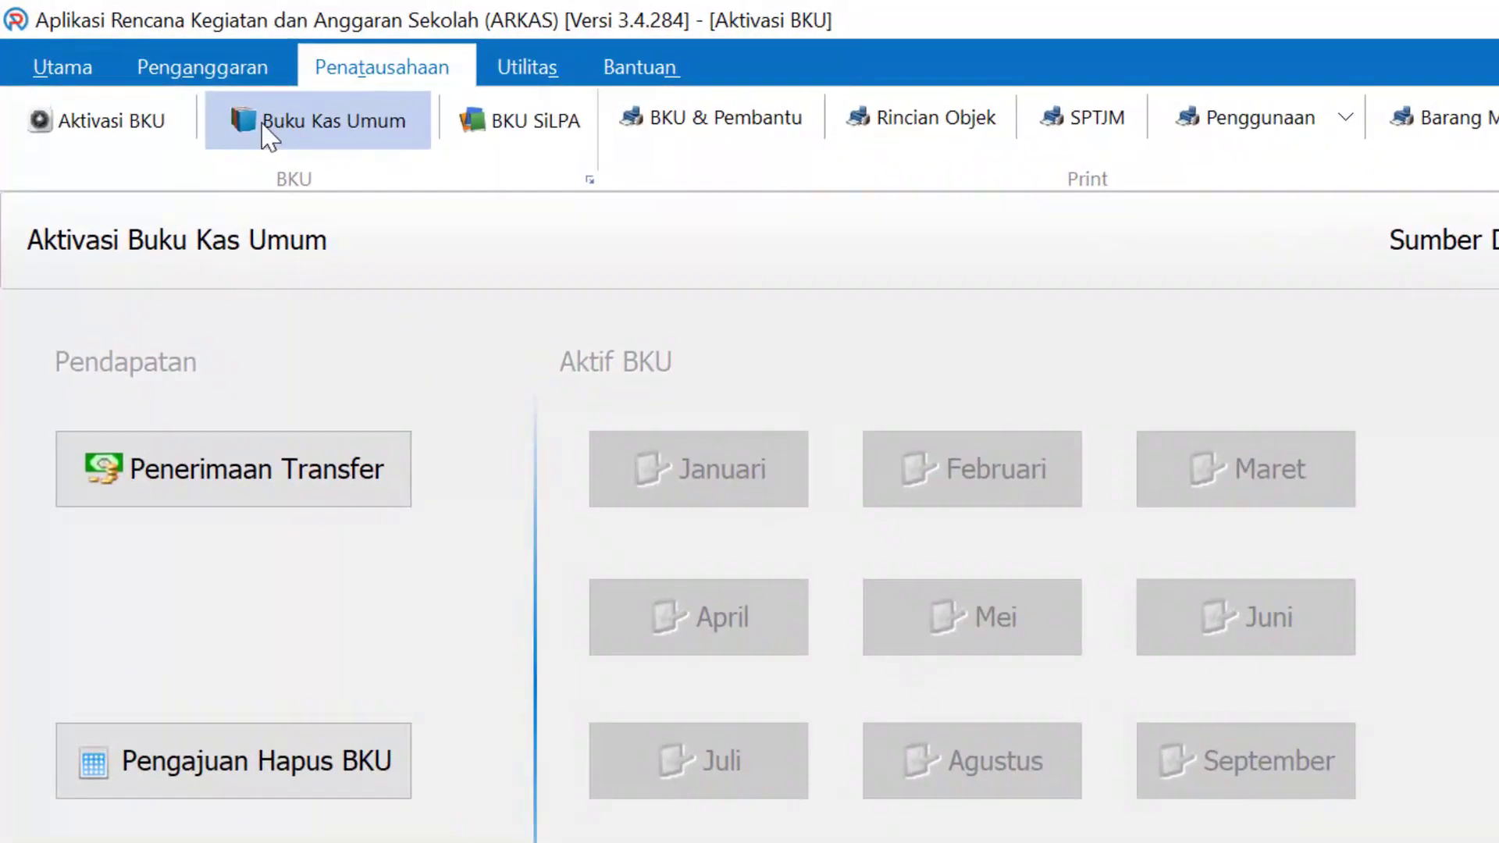
left_click(367, 133)
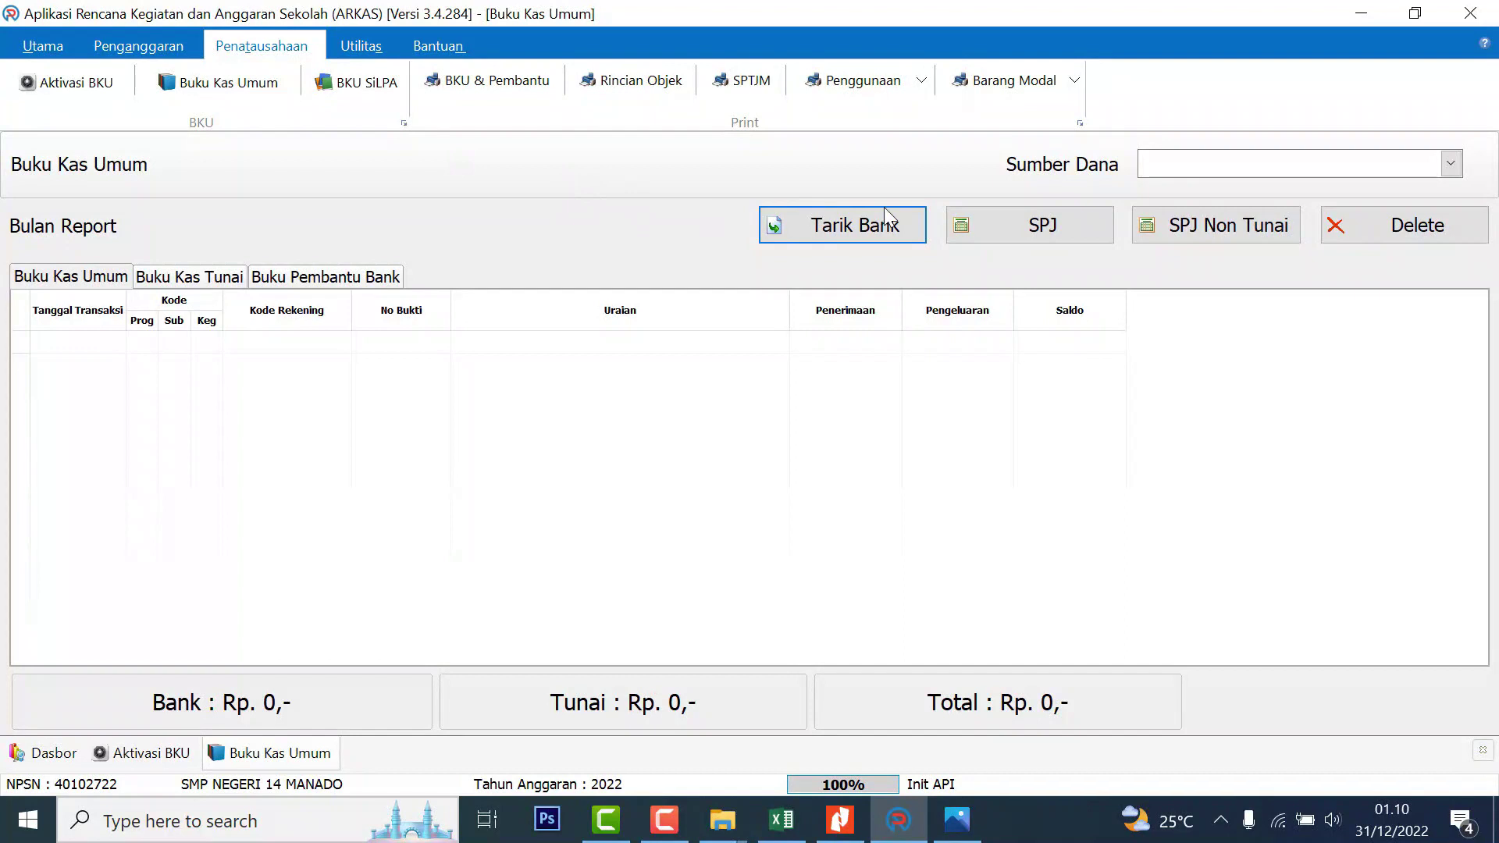
Load November's BOS Reguler Perubahan ledger with Rp 33.049.000 carried-over balances and begin entry BPU172
left_click(1283, 167)
left_click(1309, 187)
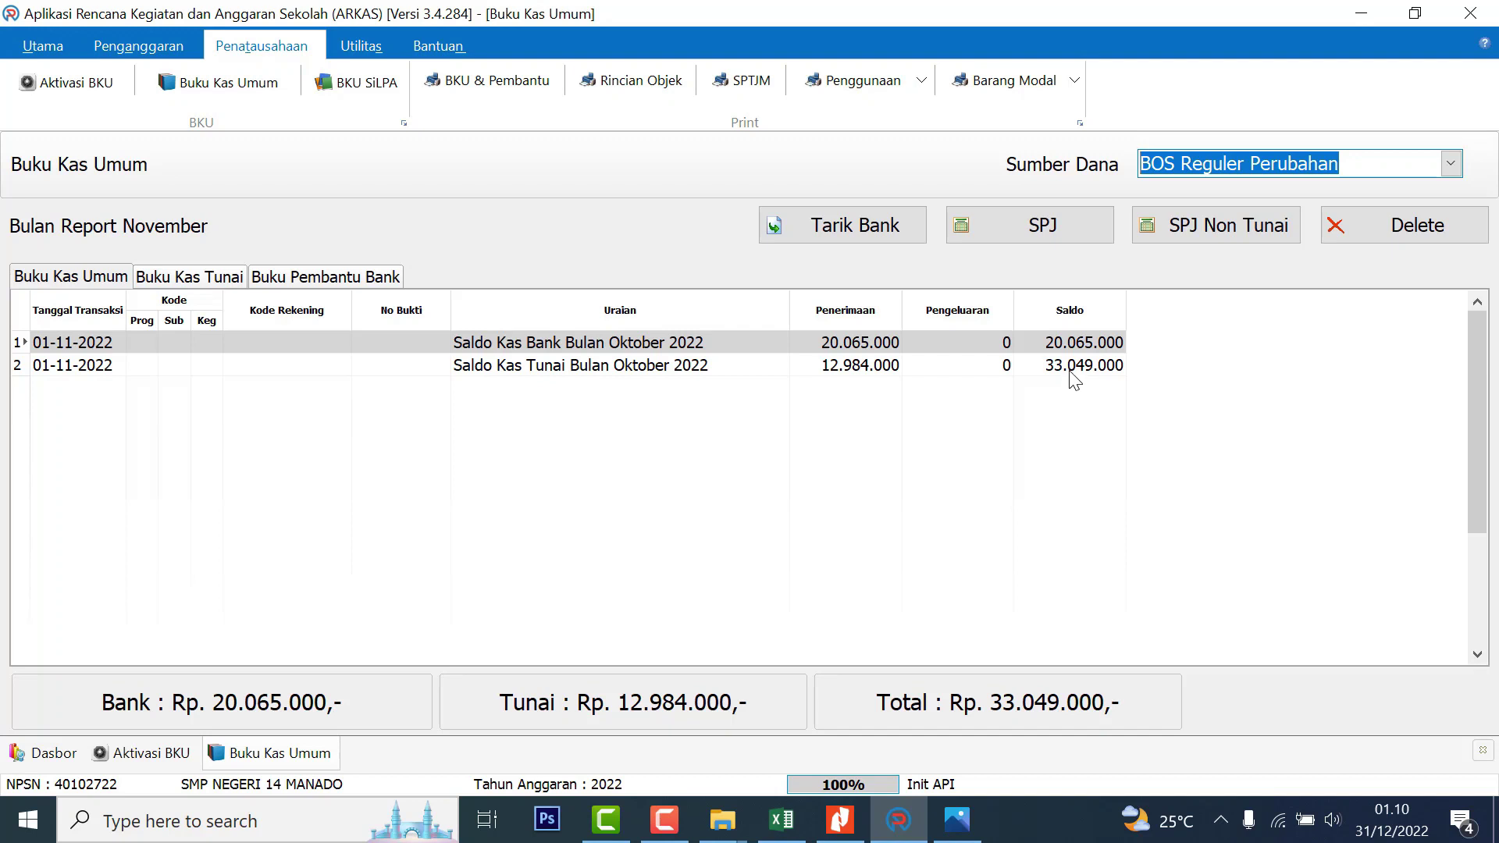
left_click(862, 368)
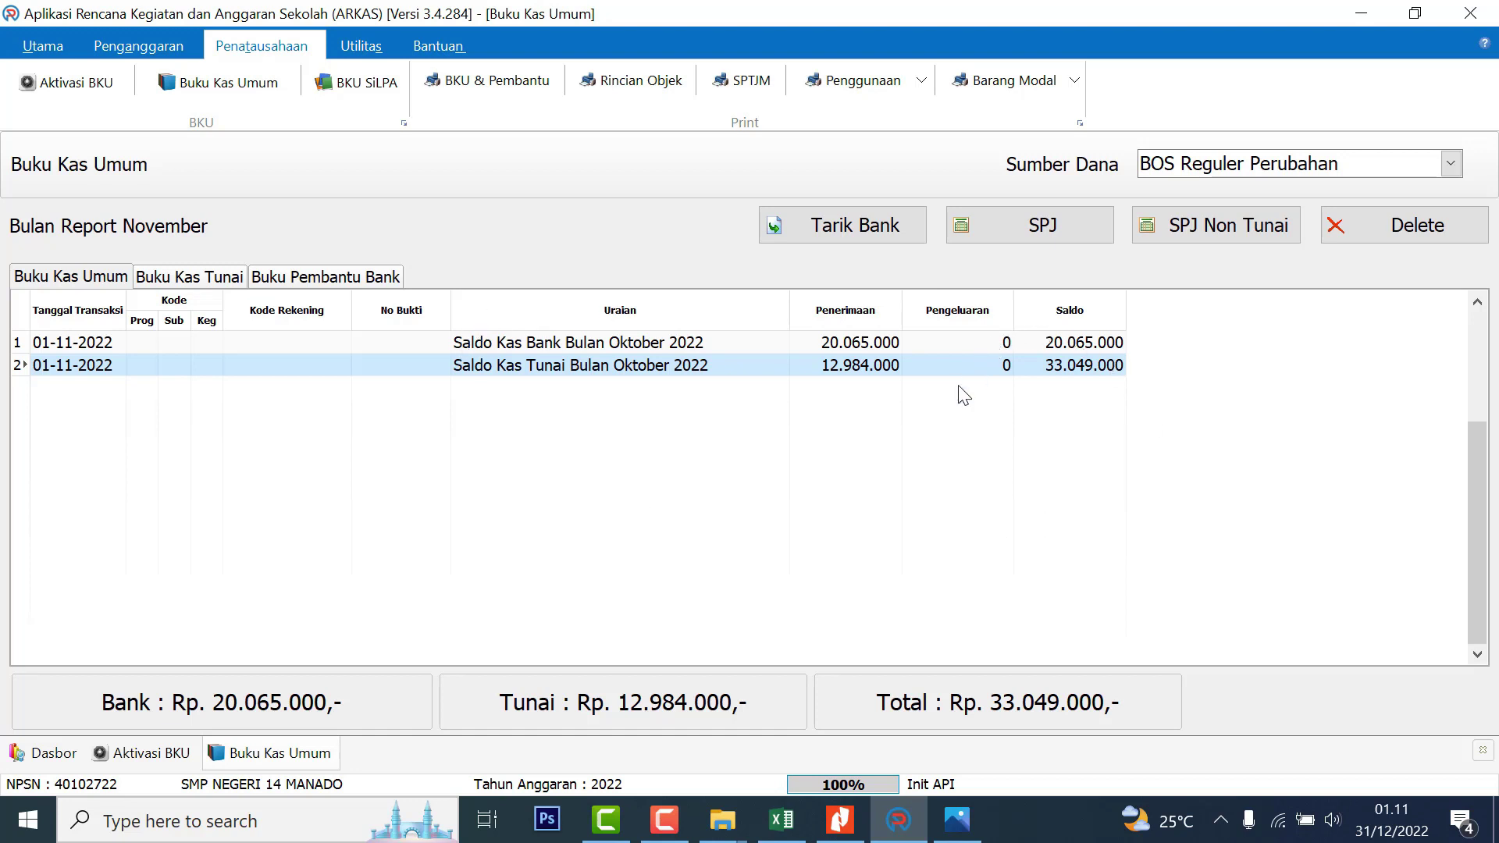
left_click(1053, 226)
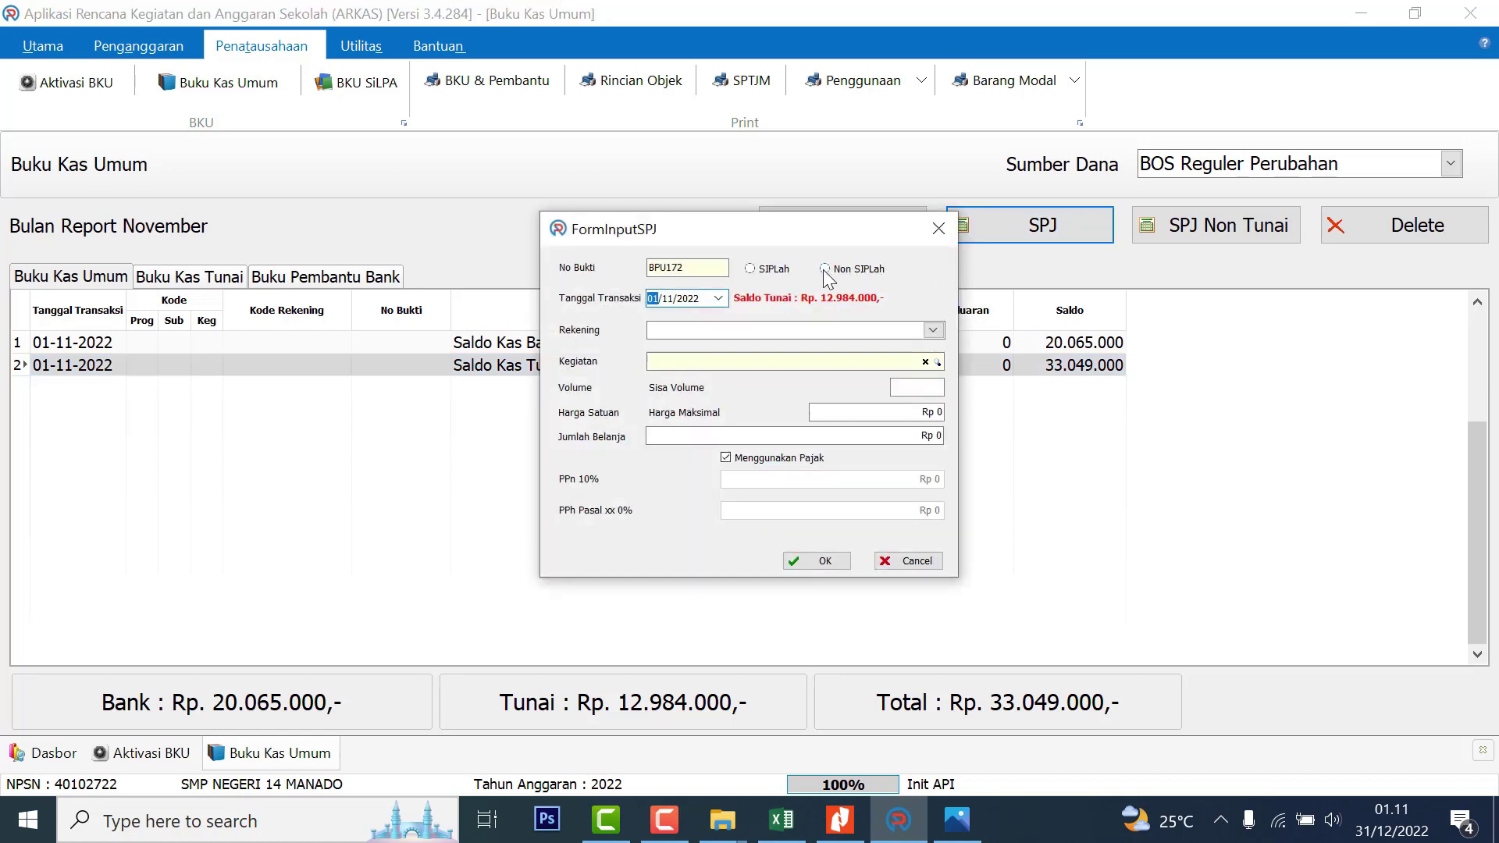
Set a non-SIPLah 02/11 entry under office furniture and cleaning equipment, ticking Tempat sampah
left_click(825, 269)
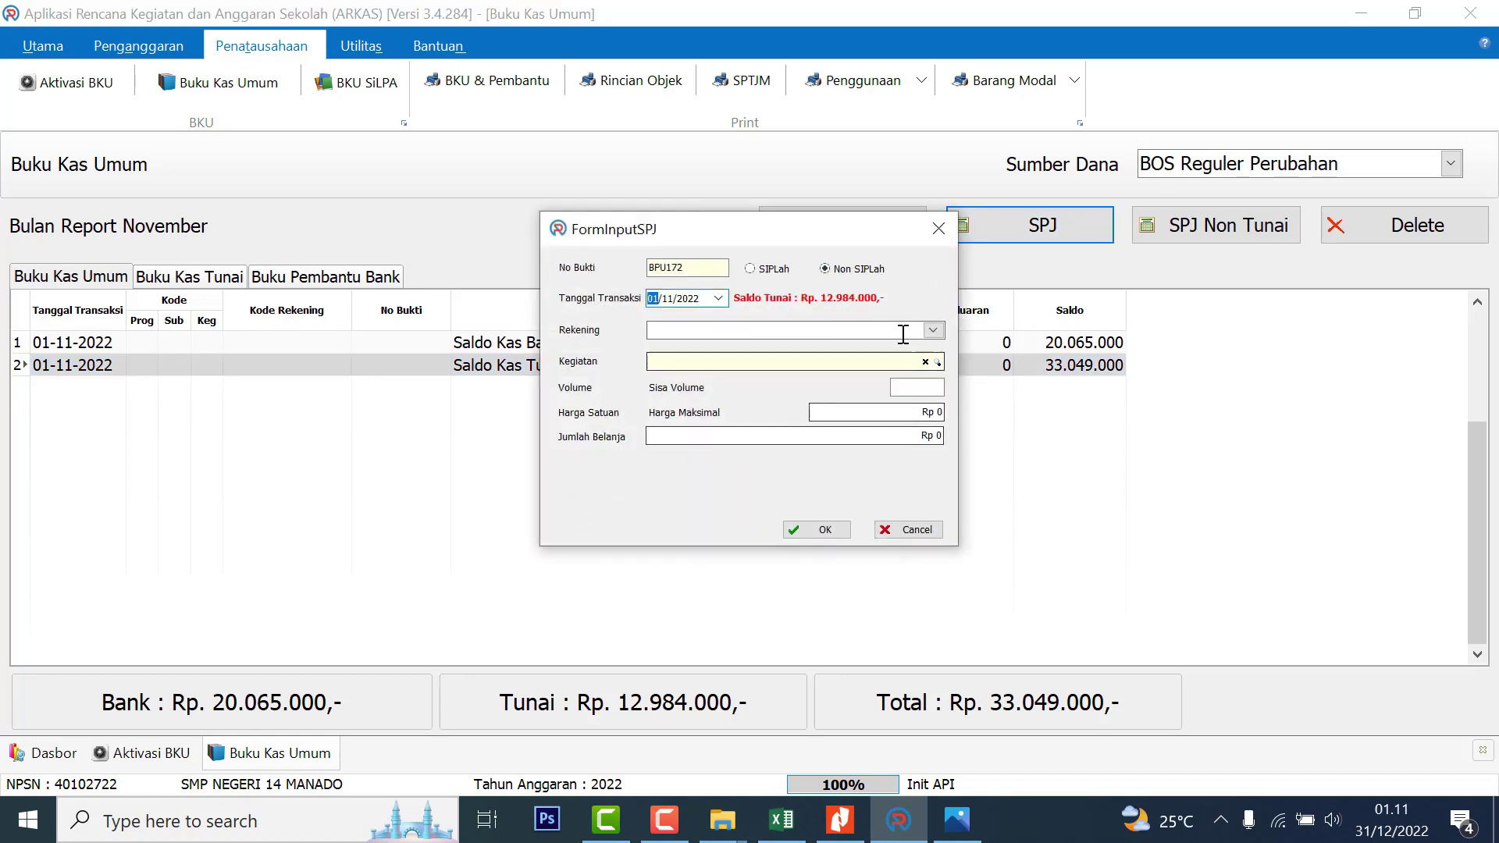
left_click(719, 298)
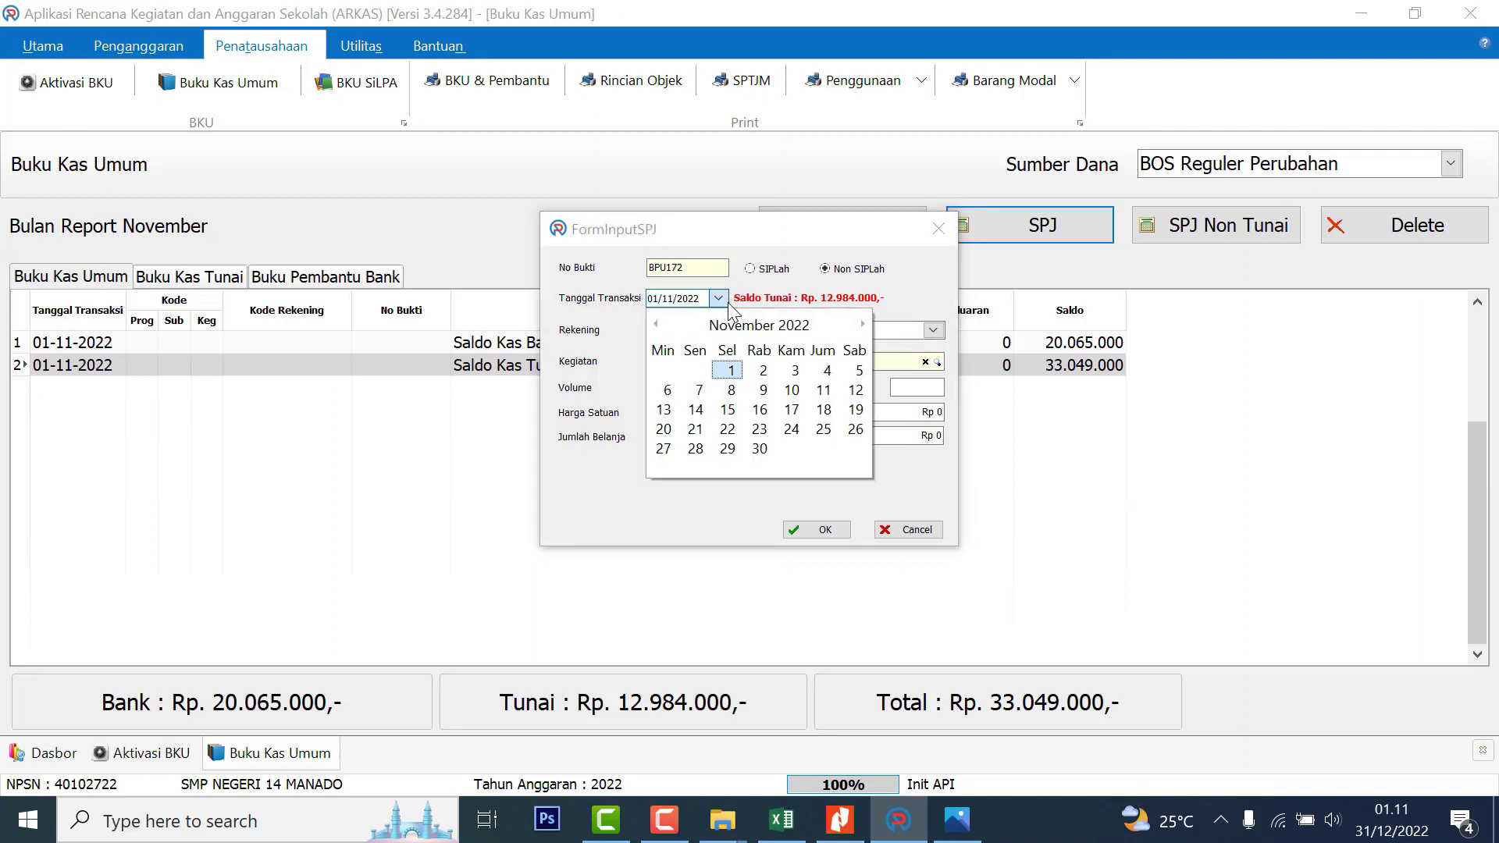
left_click(764, 371)
left_click(933, 330)
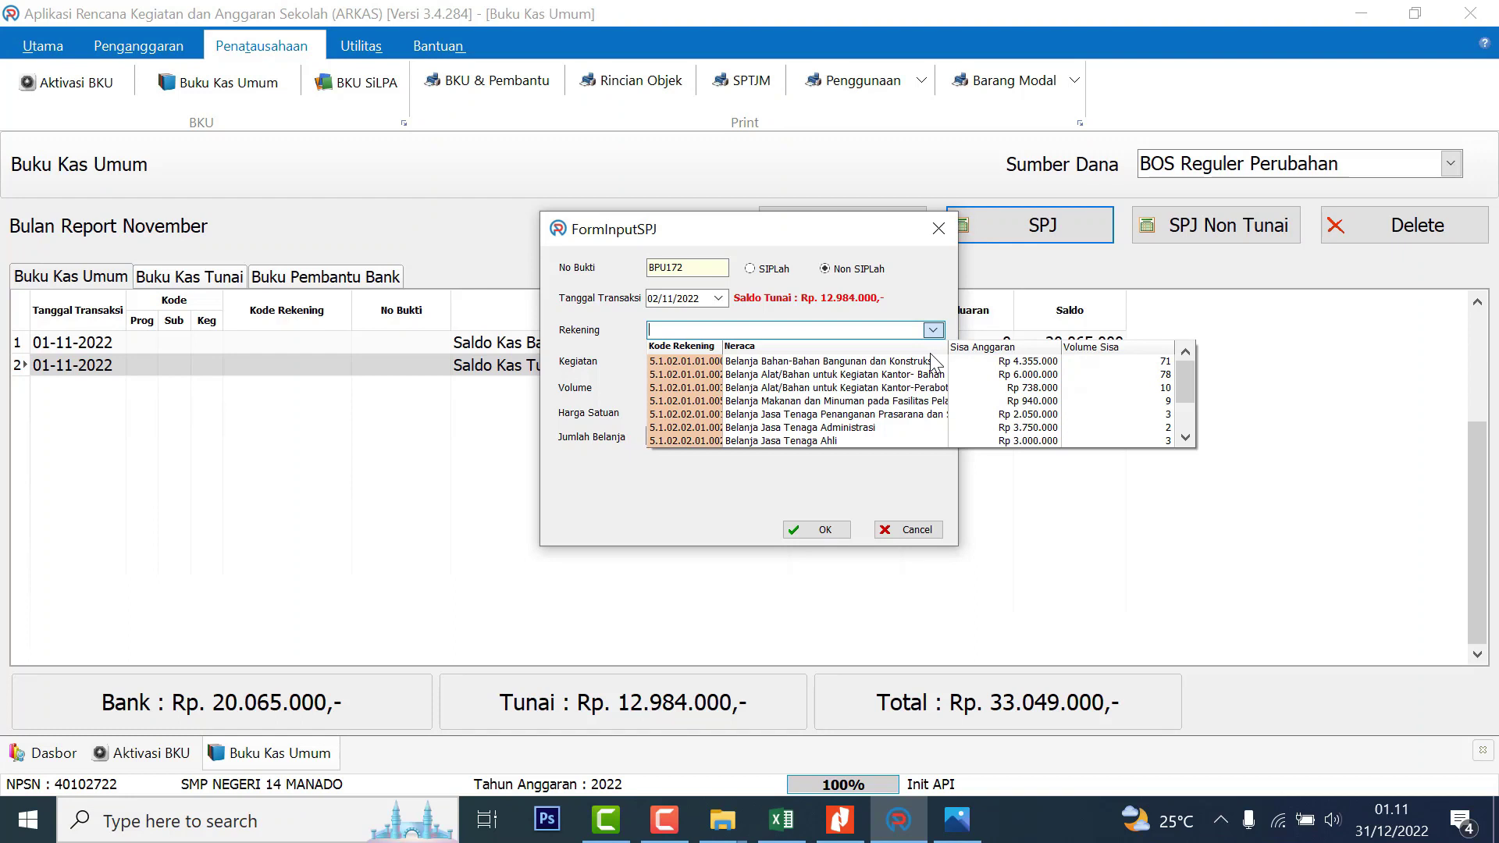
left_click(906, 388)
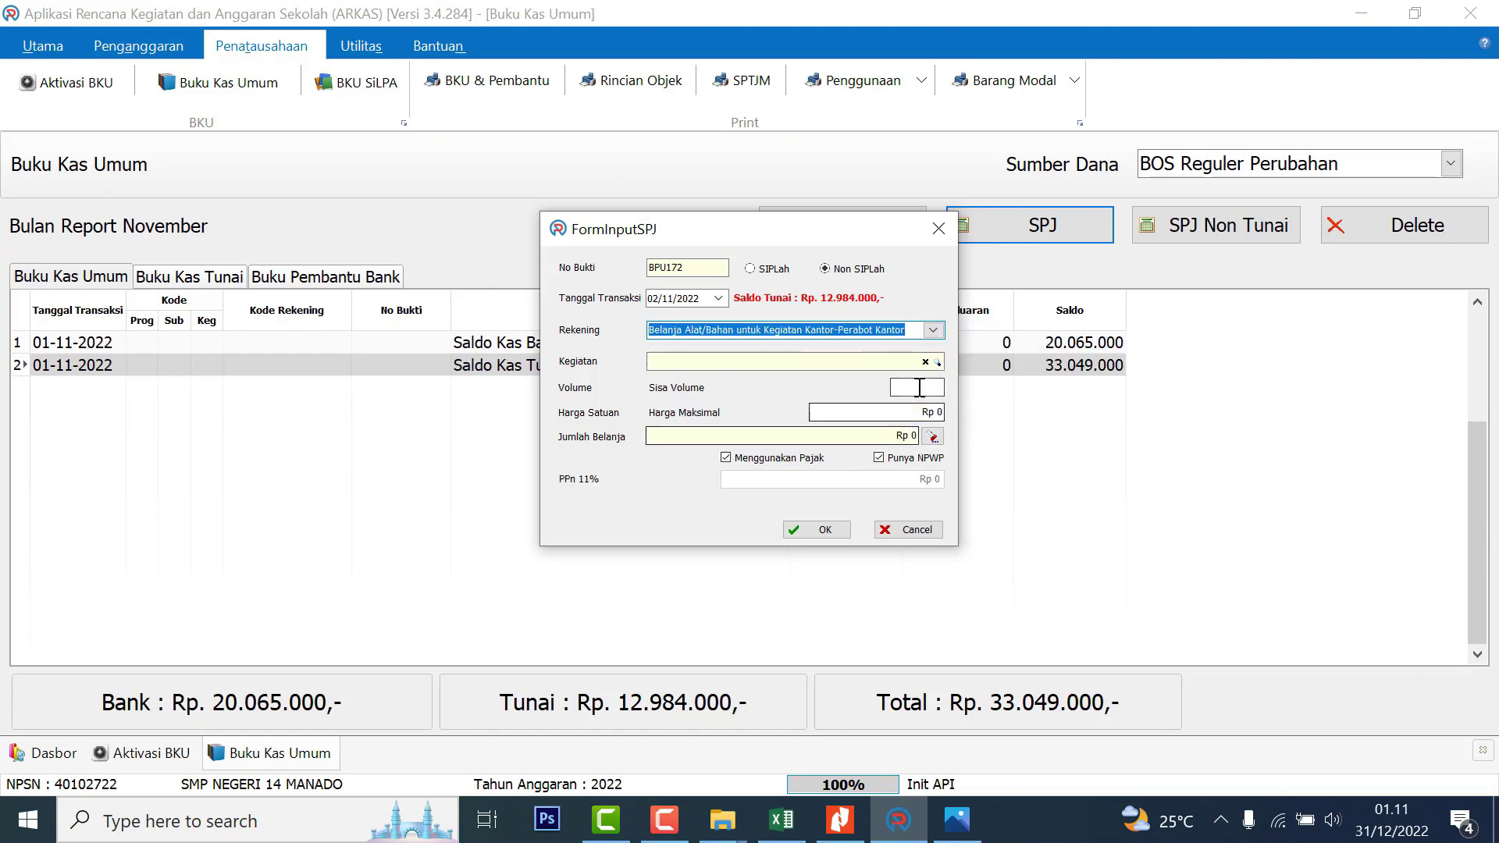
left_click(937, 362)
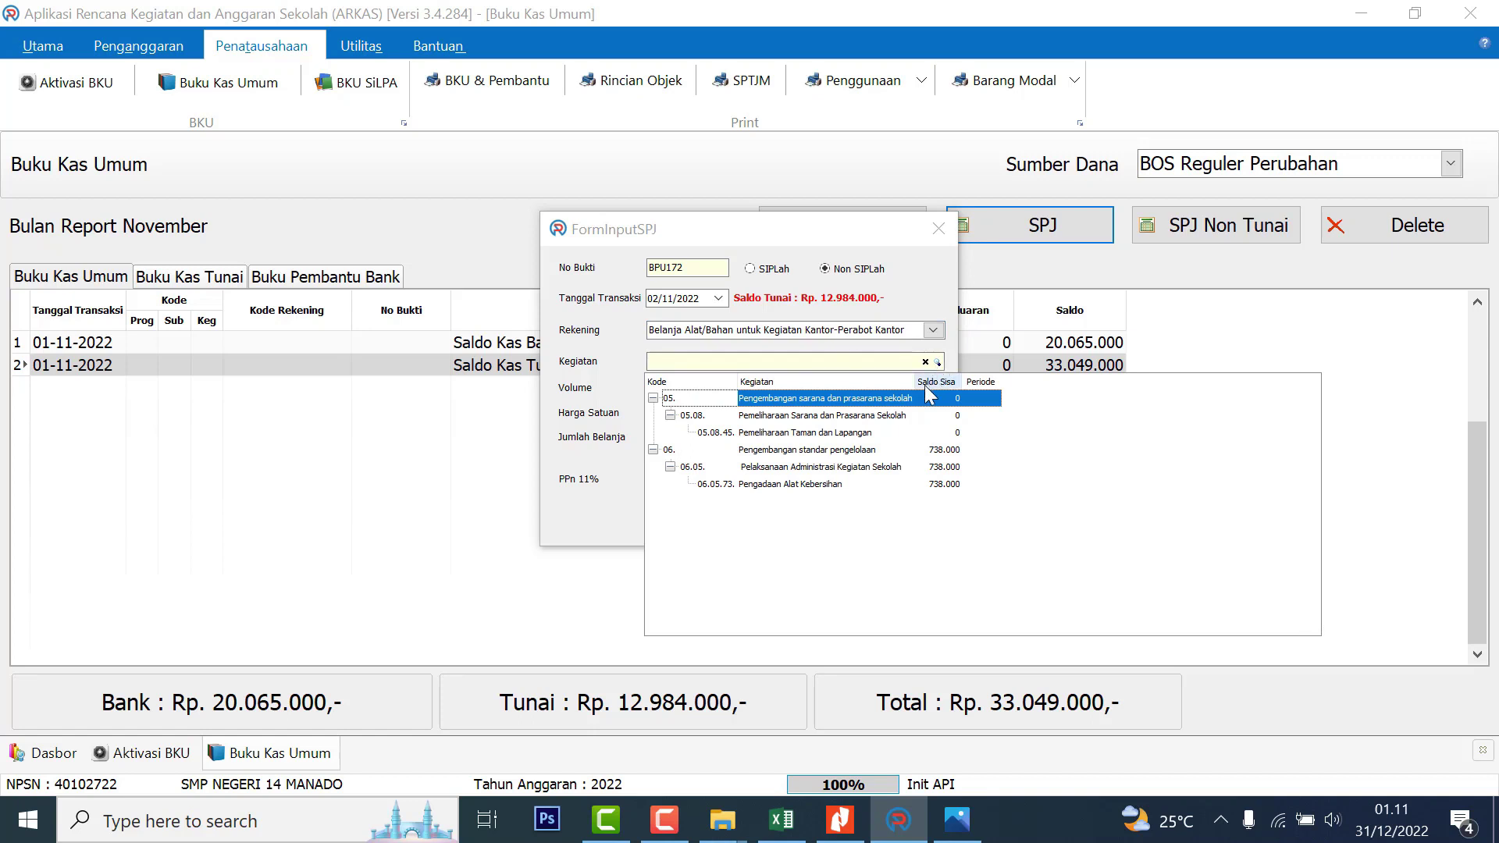
left_click(782, 486)
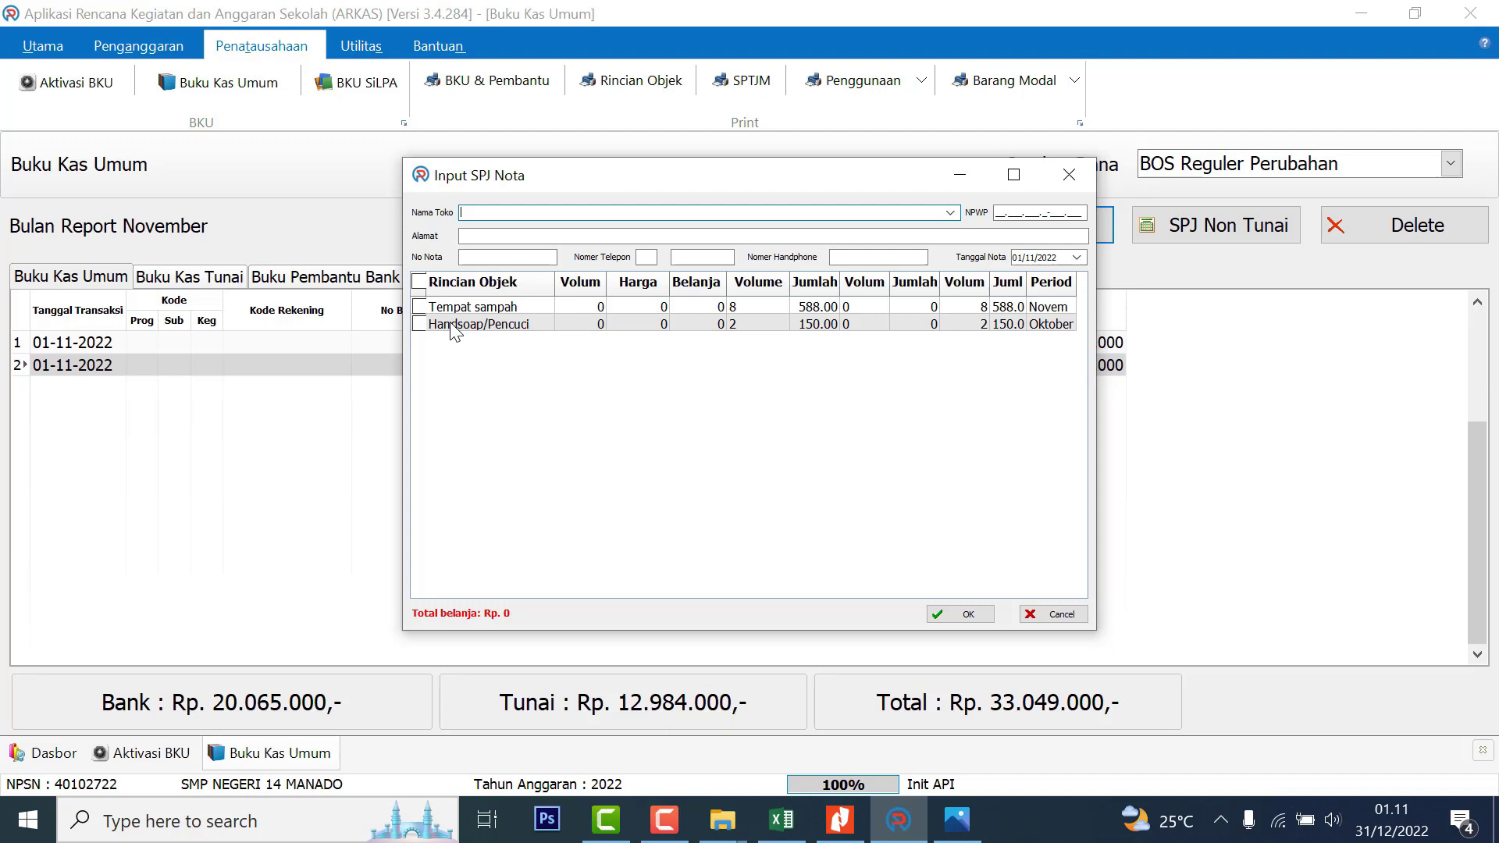
left_click(429, 313)
left_click(420, 306)
Fill in shop MK Houseware with nota date 02/11/2022 and save the 588.000 Tempat sampah entry
left_click(494, 212)
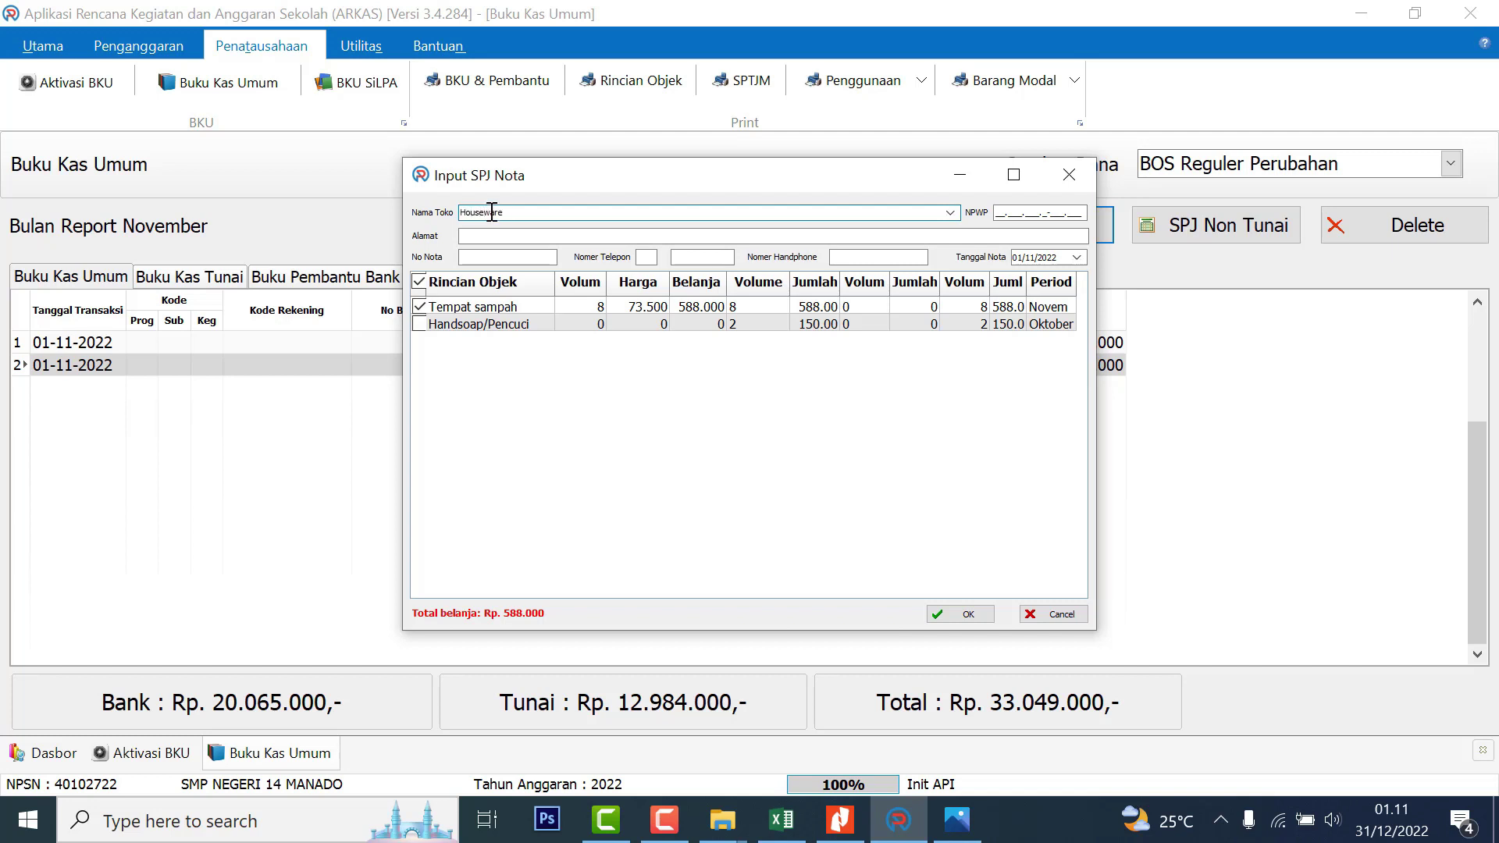
left_click_drag(511, 211, 439, 209)
type("MK")
left_click(507, 237)
key("Tab")
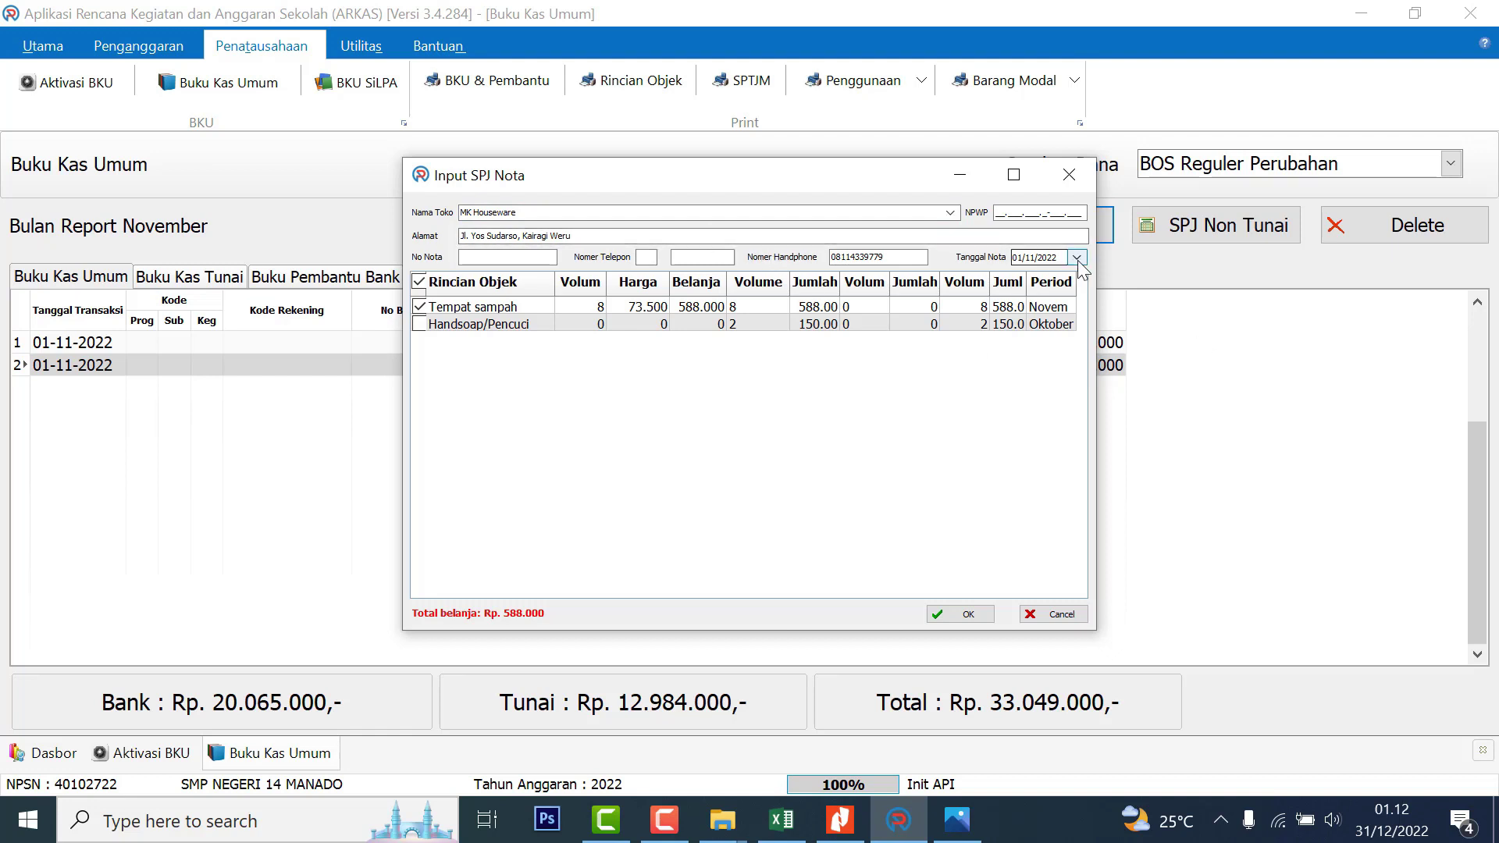
left_click(1078, 259)
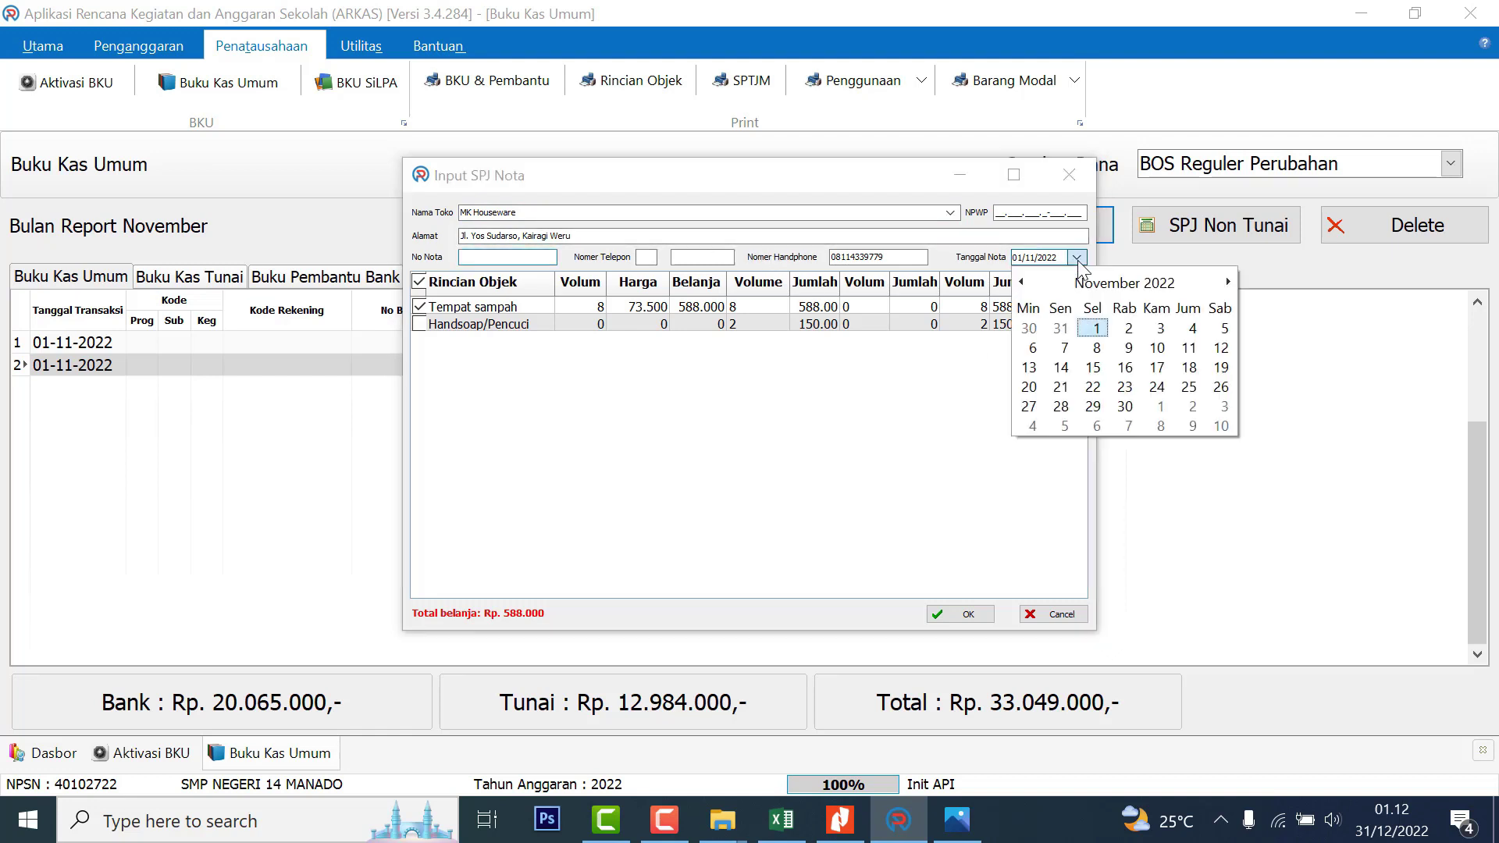
left_click(1130, 334)
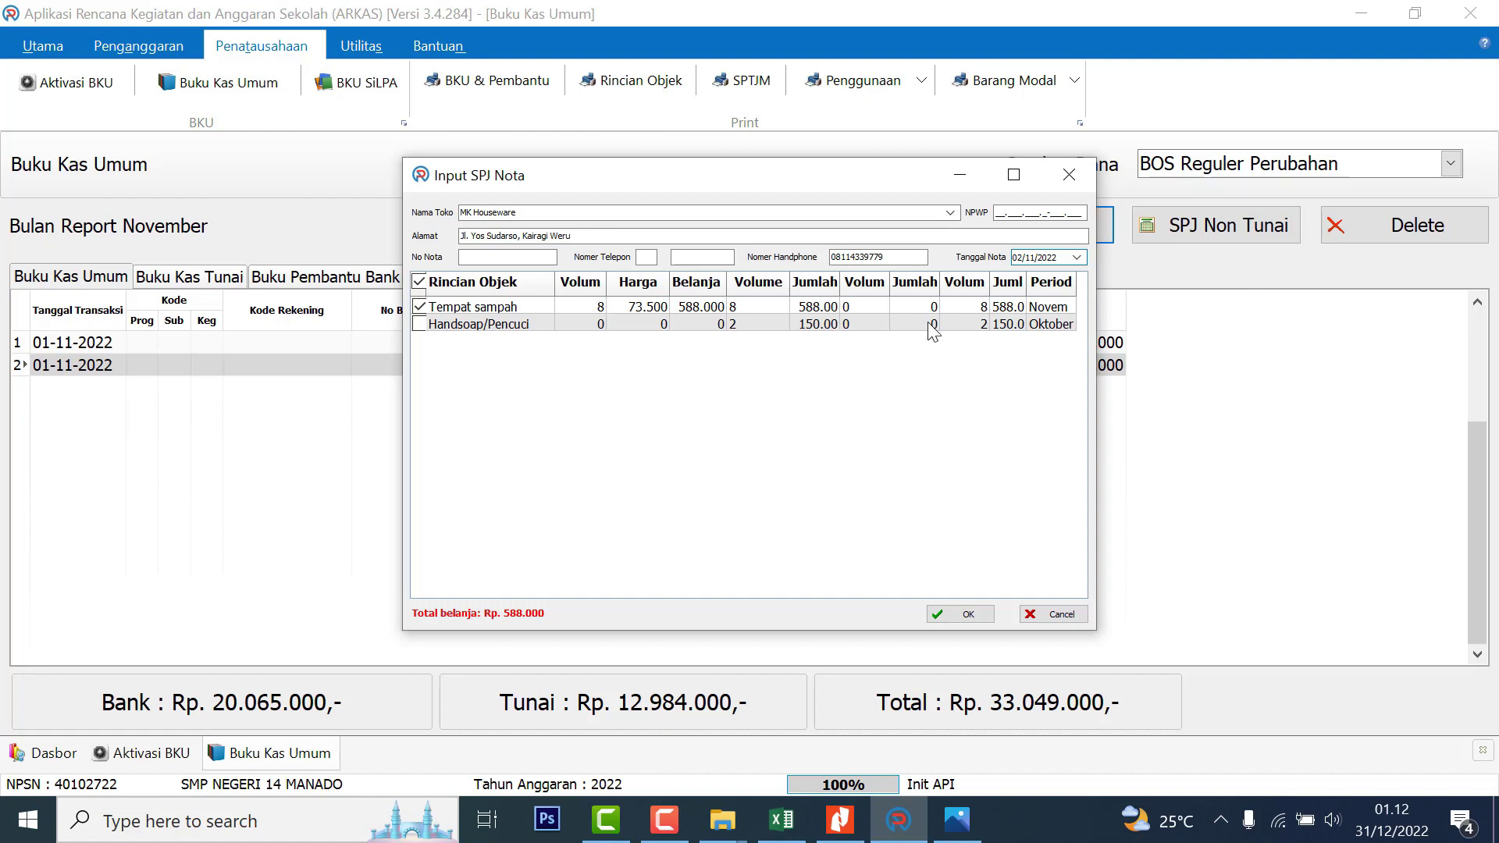
left_click_drag(842, 282, 858, 282)
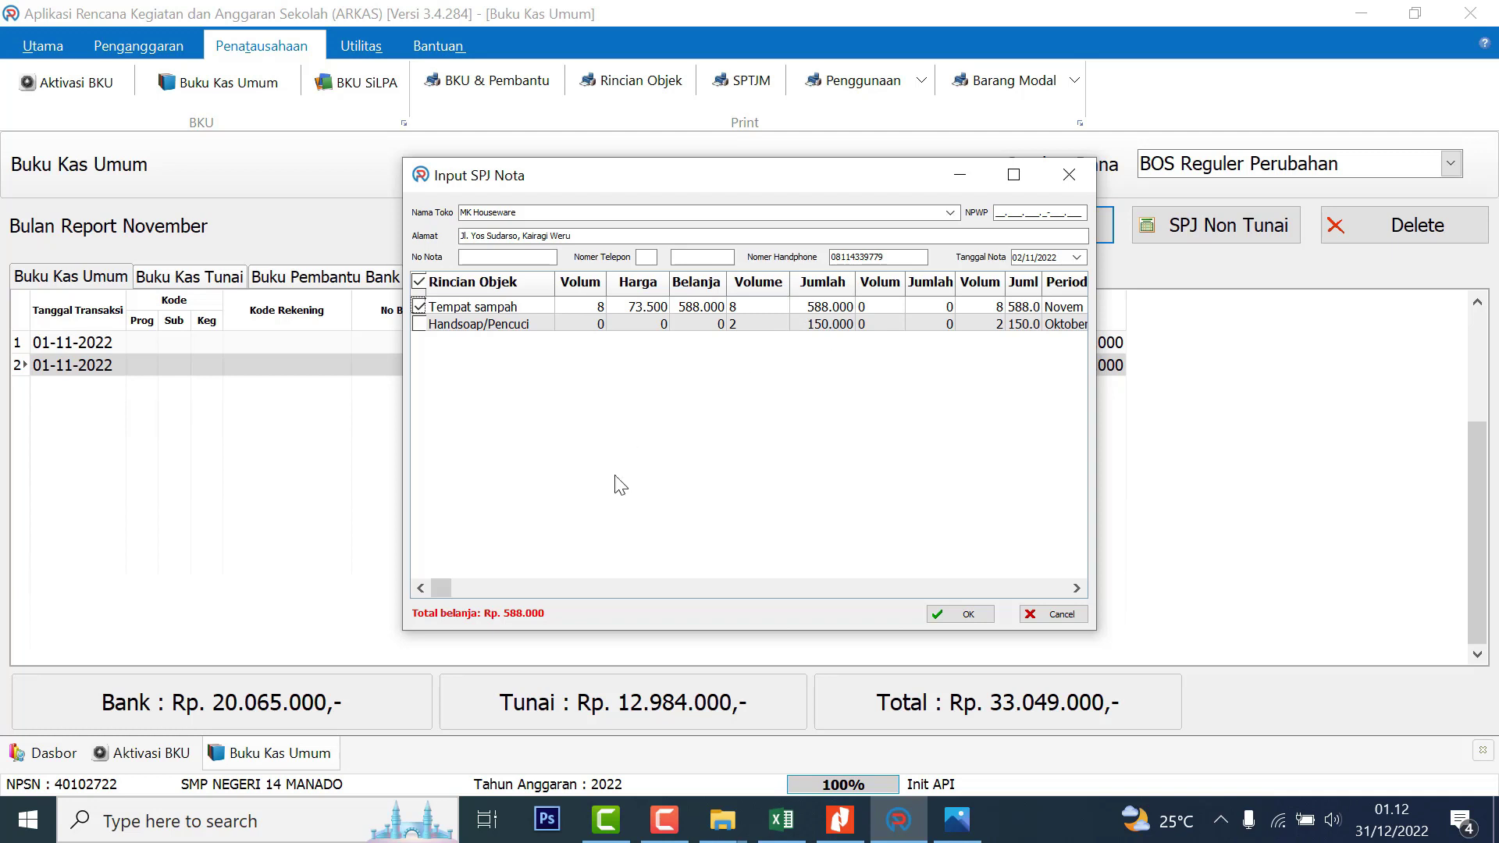
left_click(986, 616)
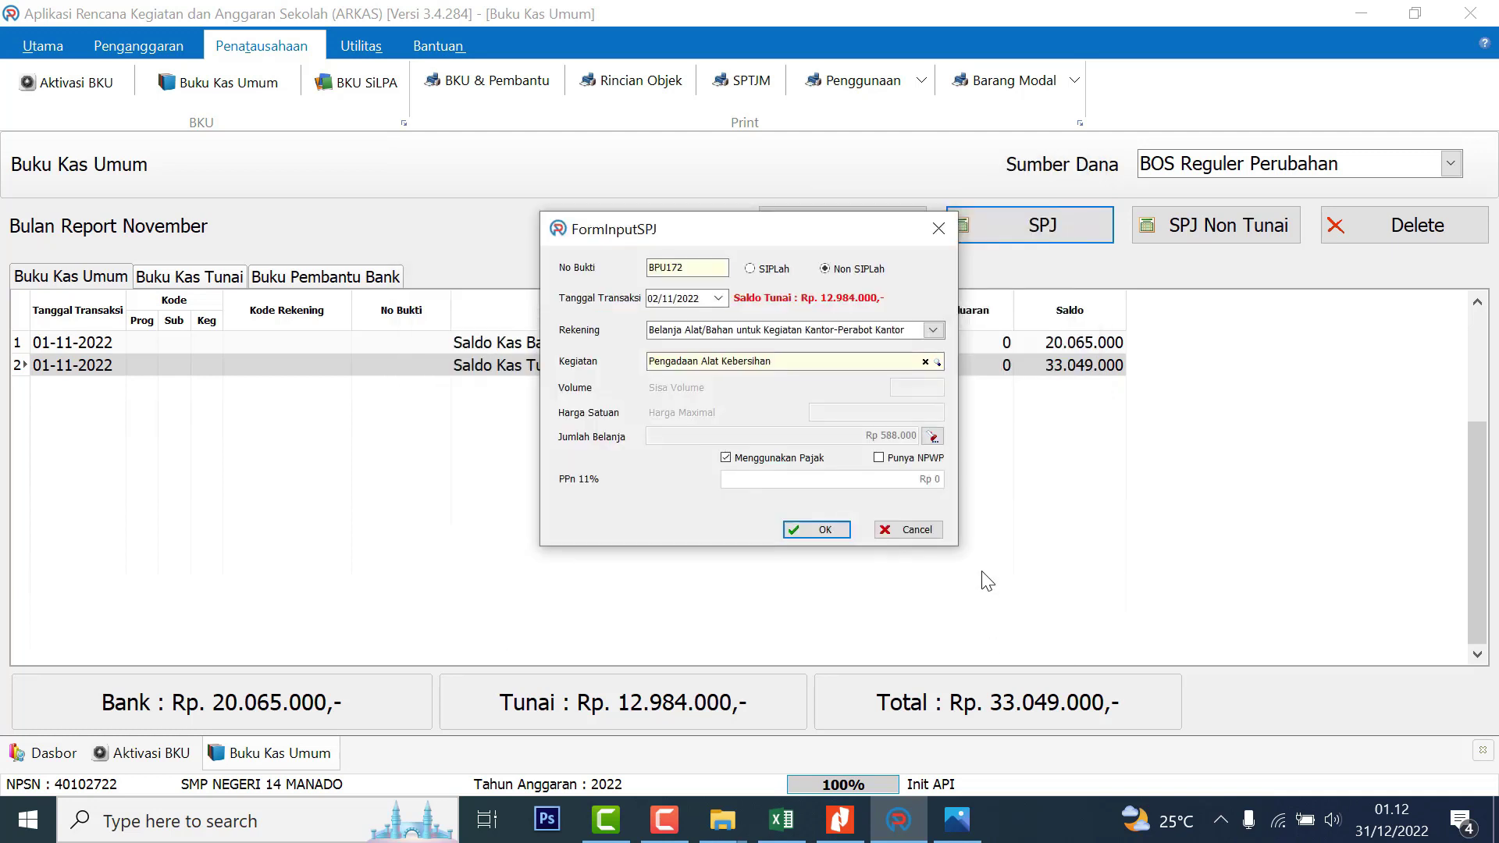
left_click(820, 475)
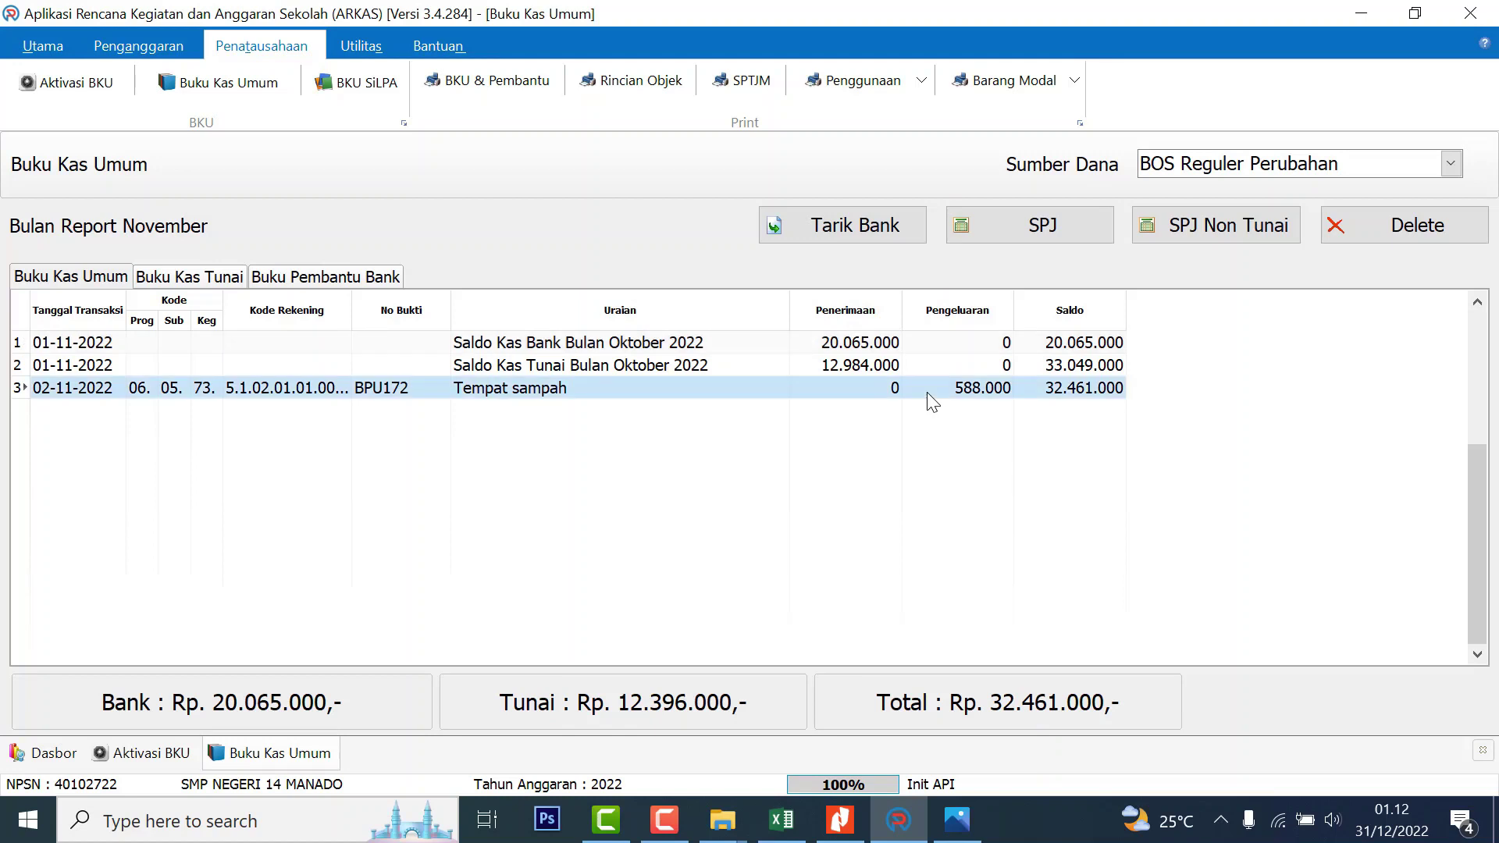
key("alt+Tab")
key("alt+Tab")
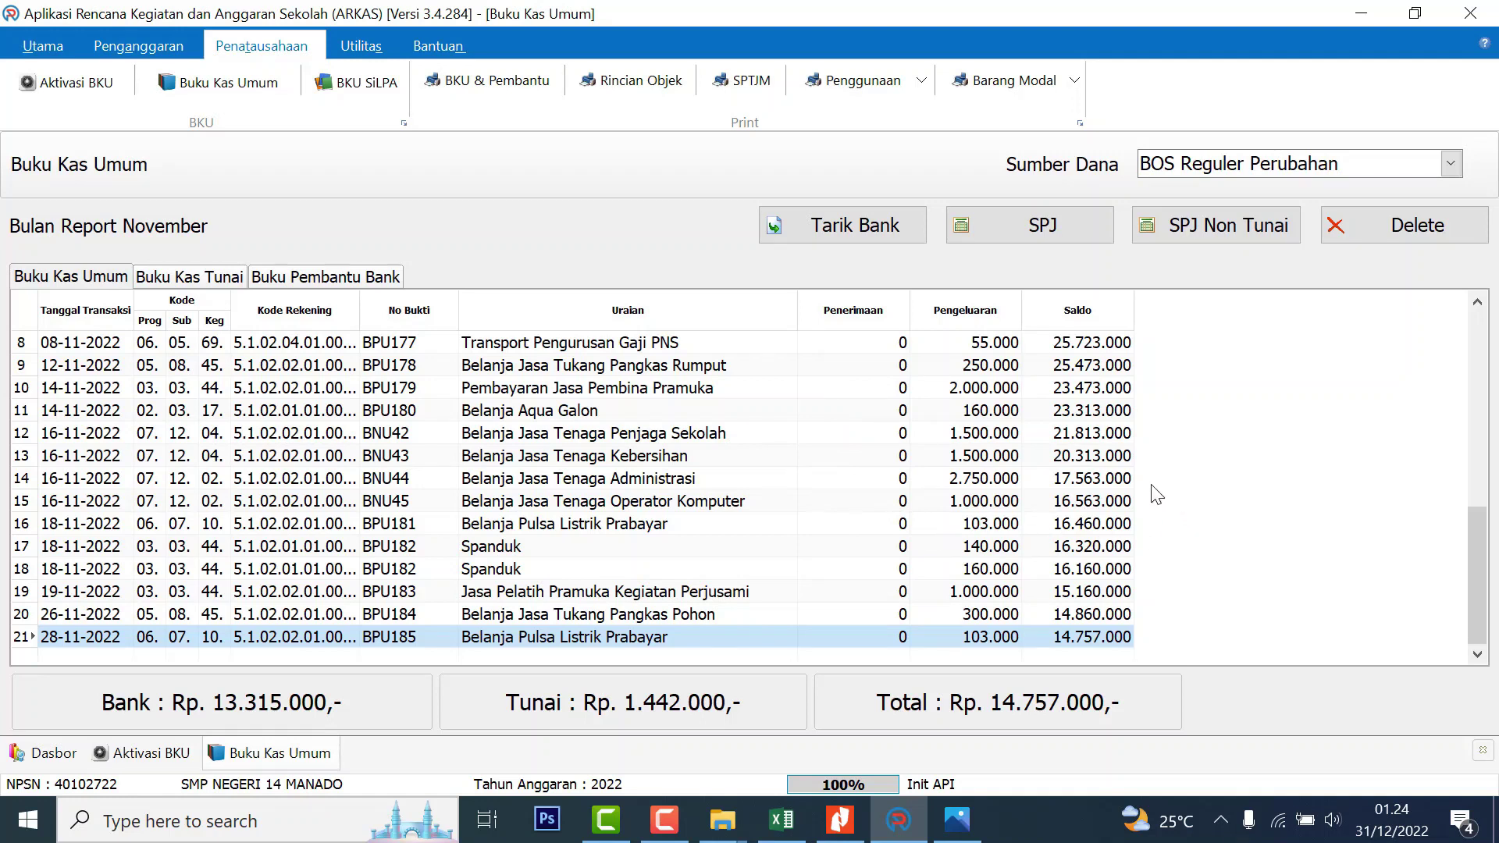
left_click(81, 83)
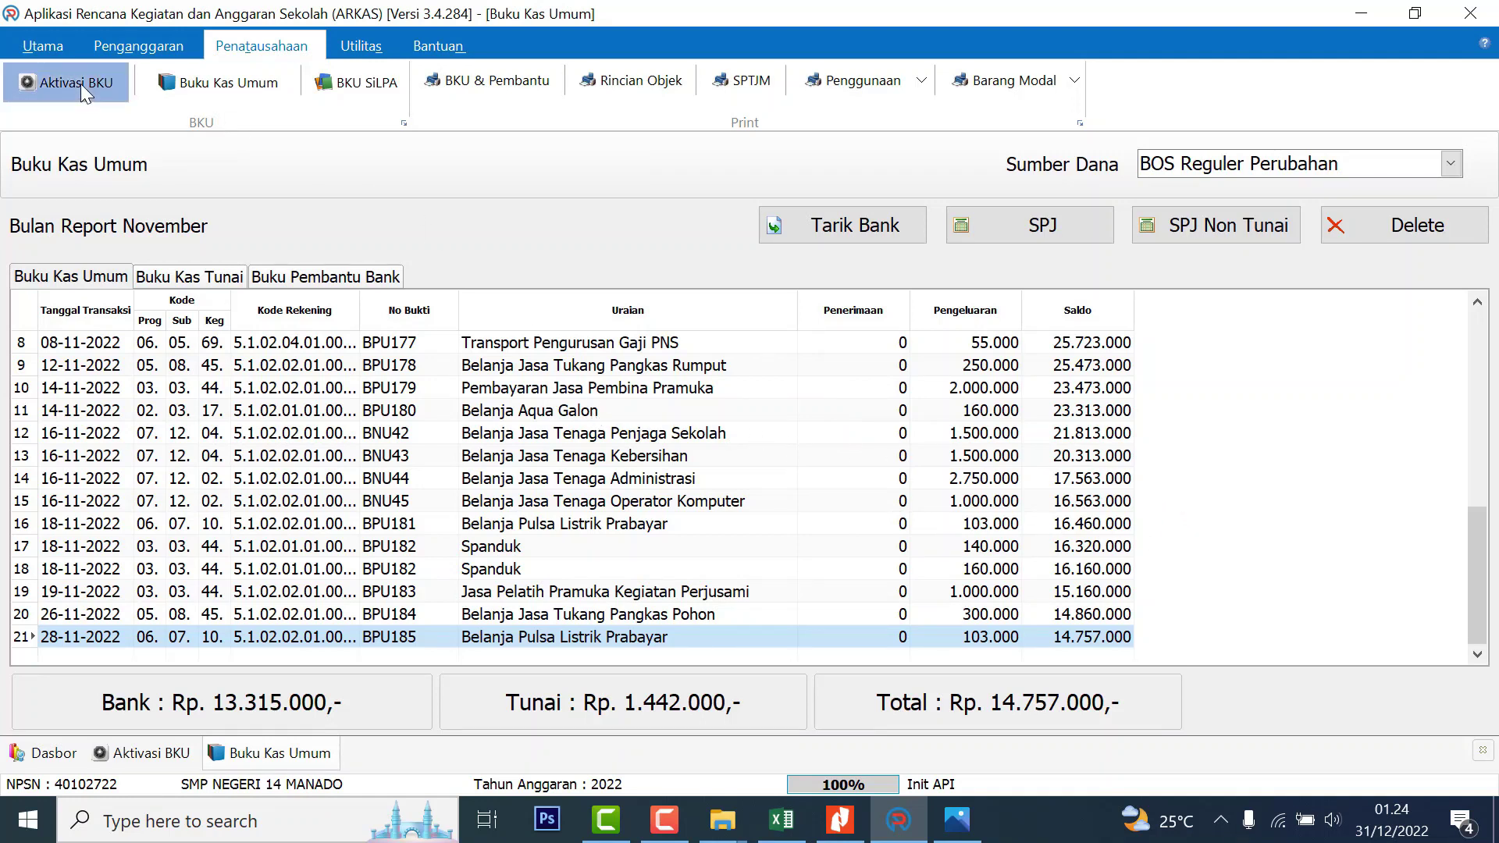
Close the November BKU with zero bank interest and activate December
left_click(698, 624)
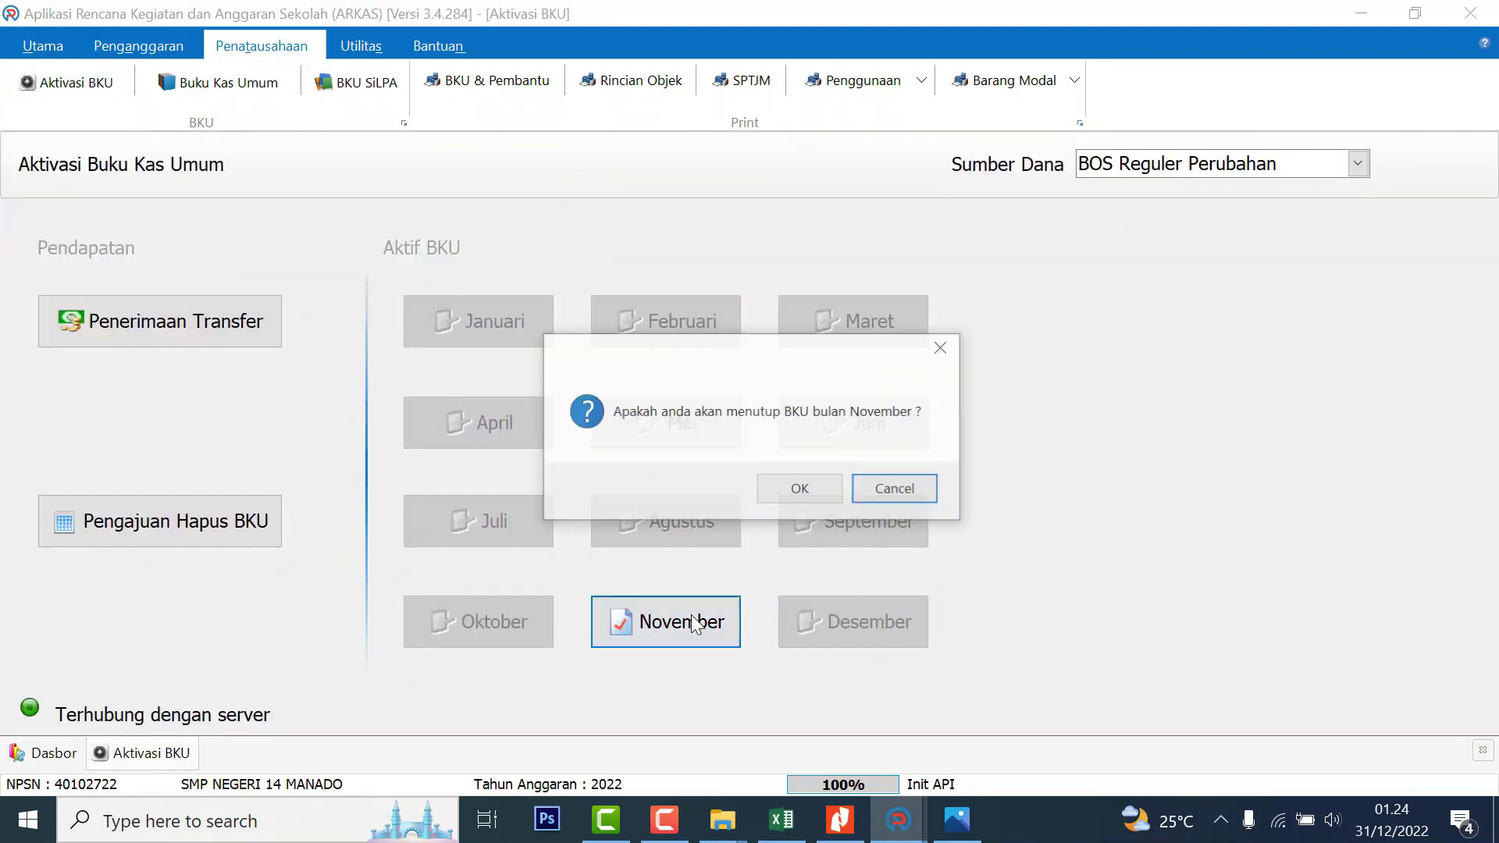
left_click(802, 492)
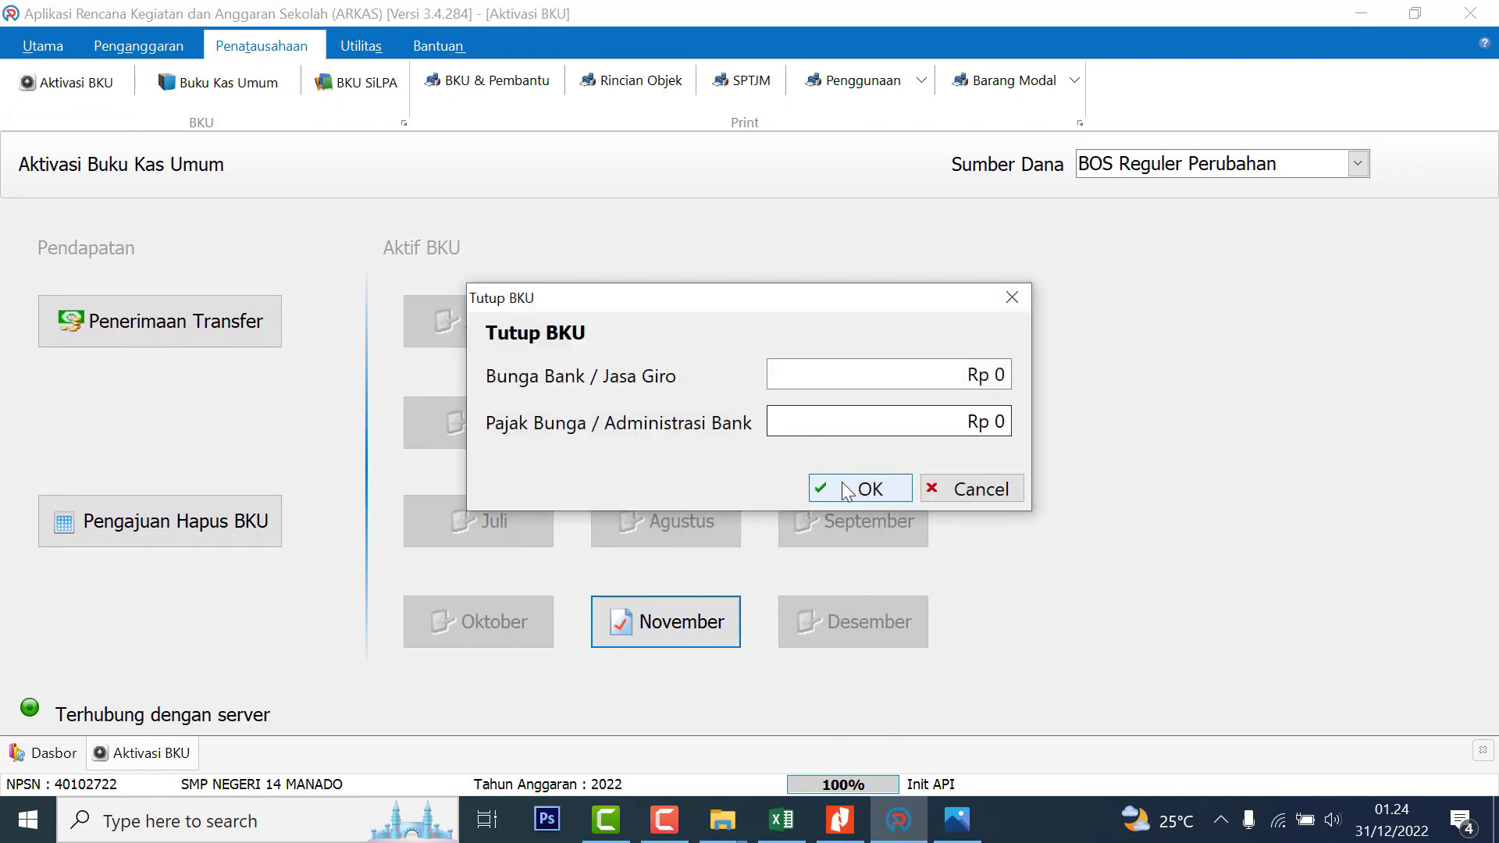
left_click(869, 489)
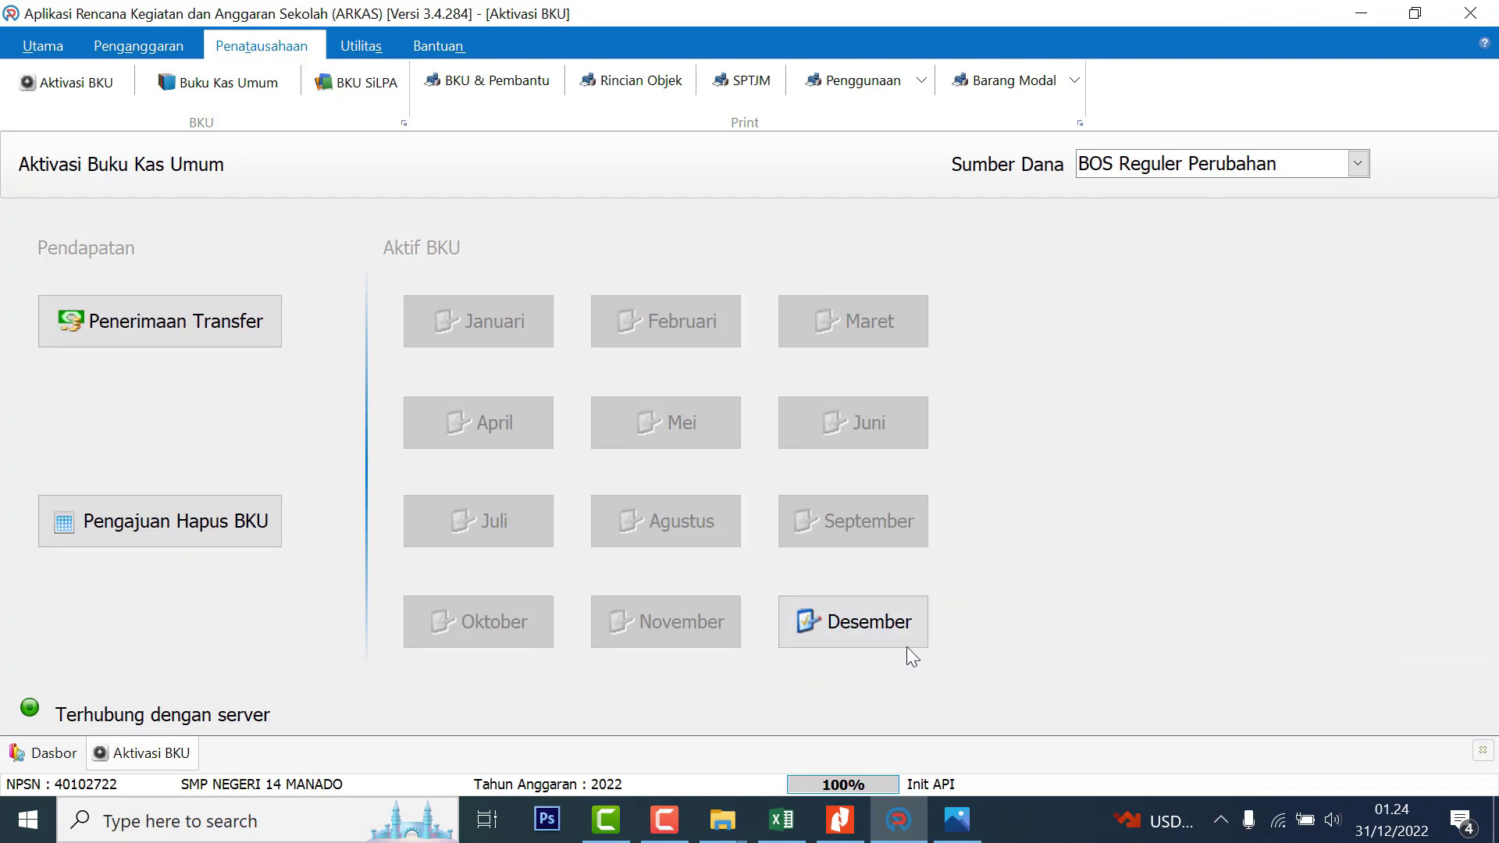
left_click(893, 630)
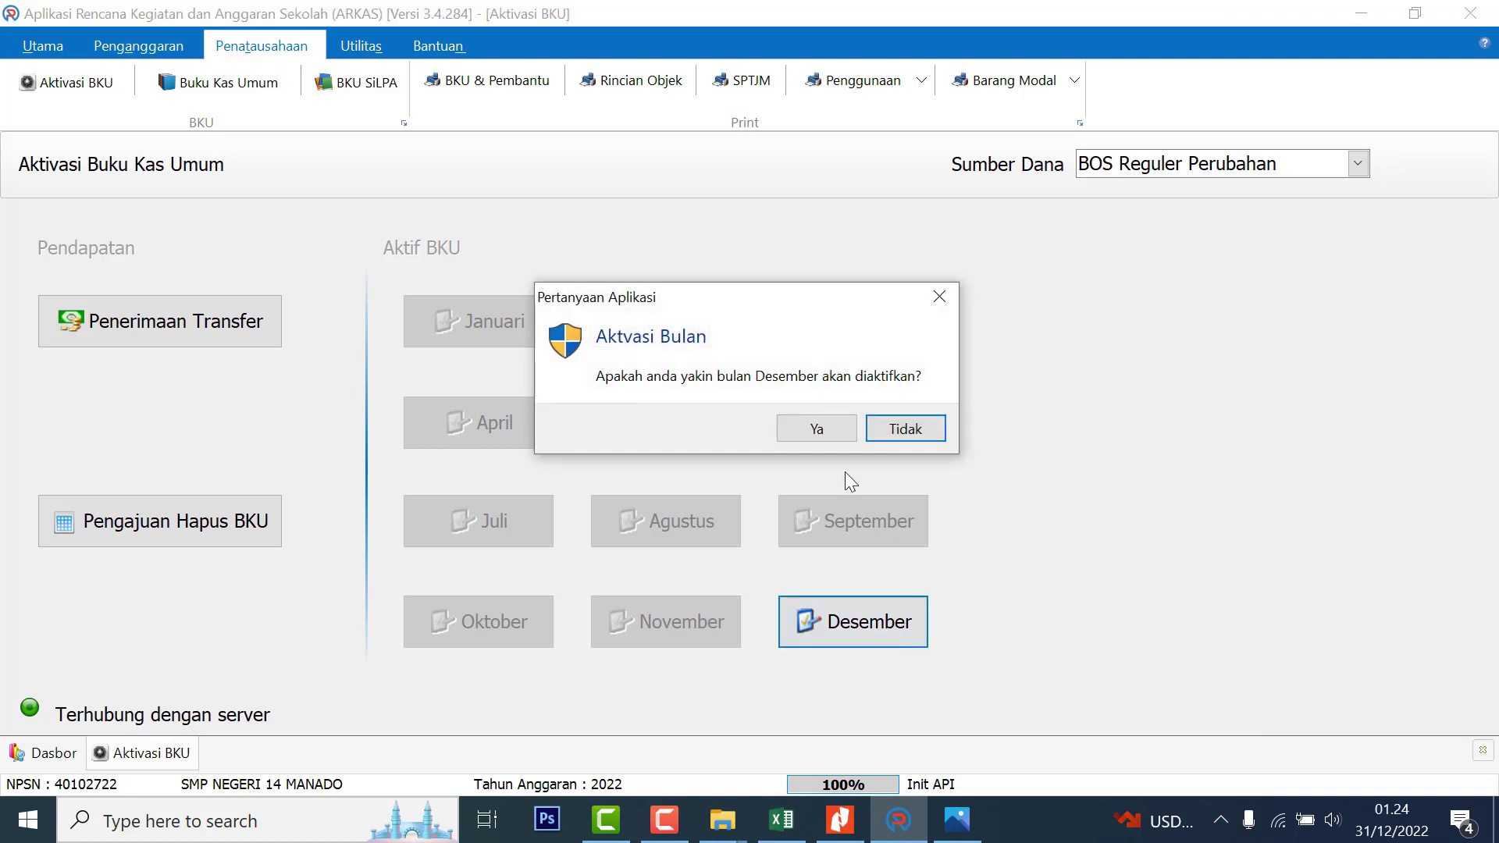
left_click(817, 436)
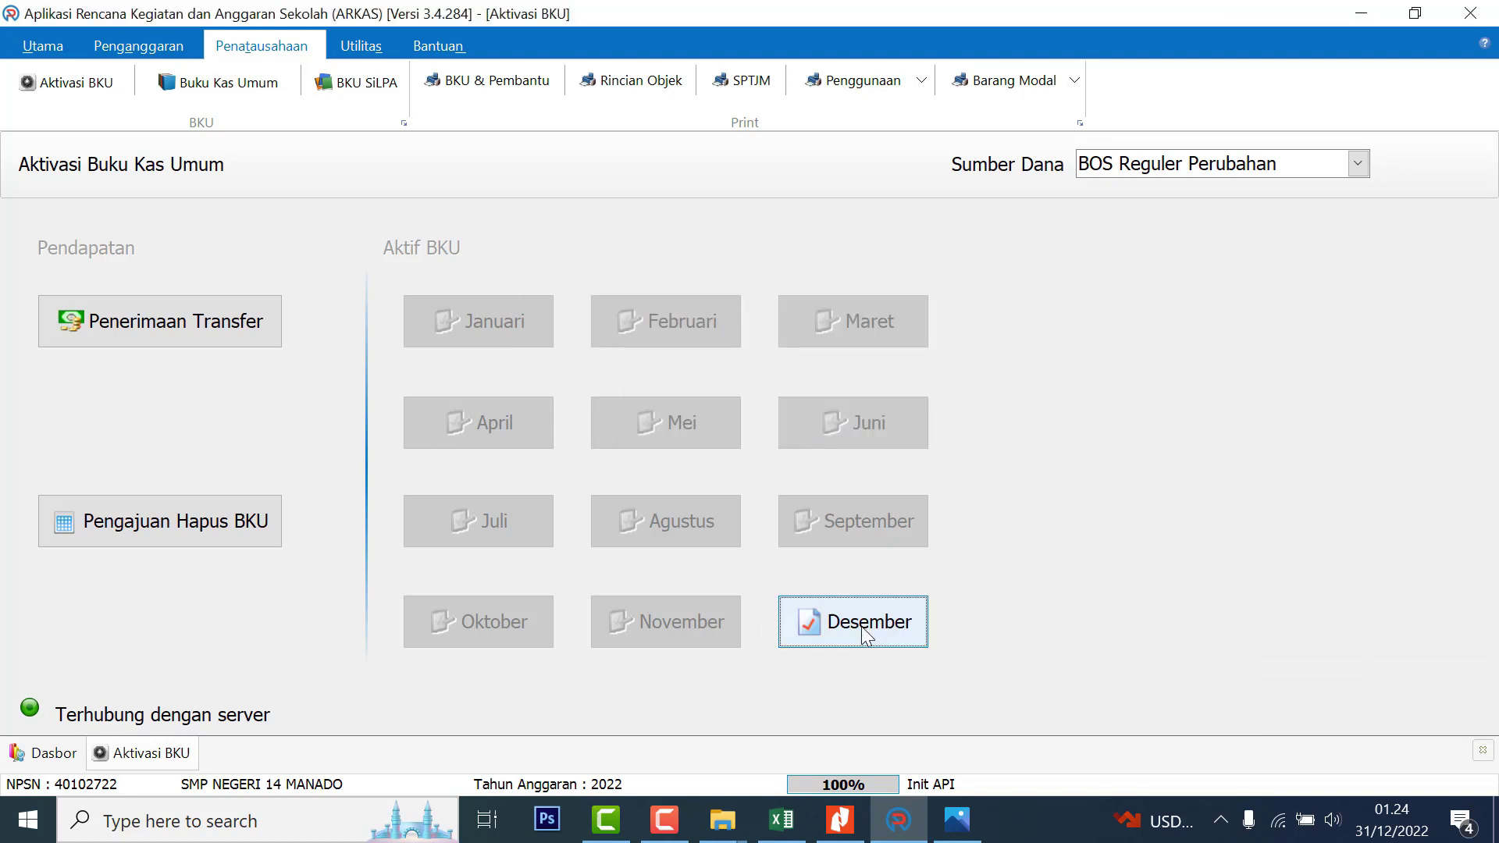
Load December's BOS Reguler Perubahan cash book with Rp 14.757.000 carried over and begin entry BPU186
left_click(220, 84)
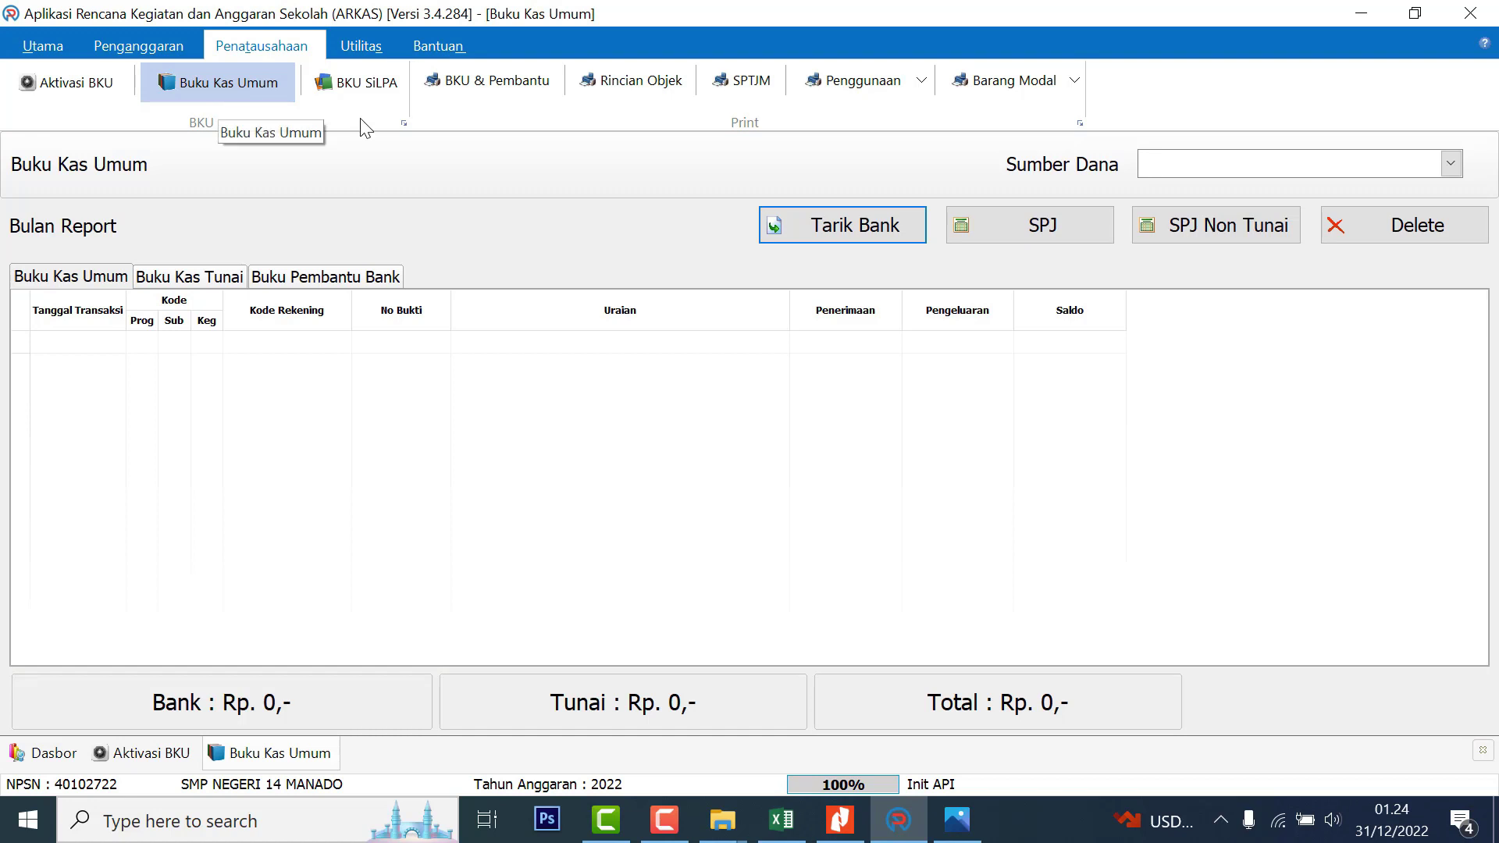
left_click(1208, 171)
left_click(1203, 187)
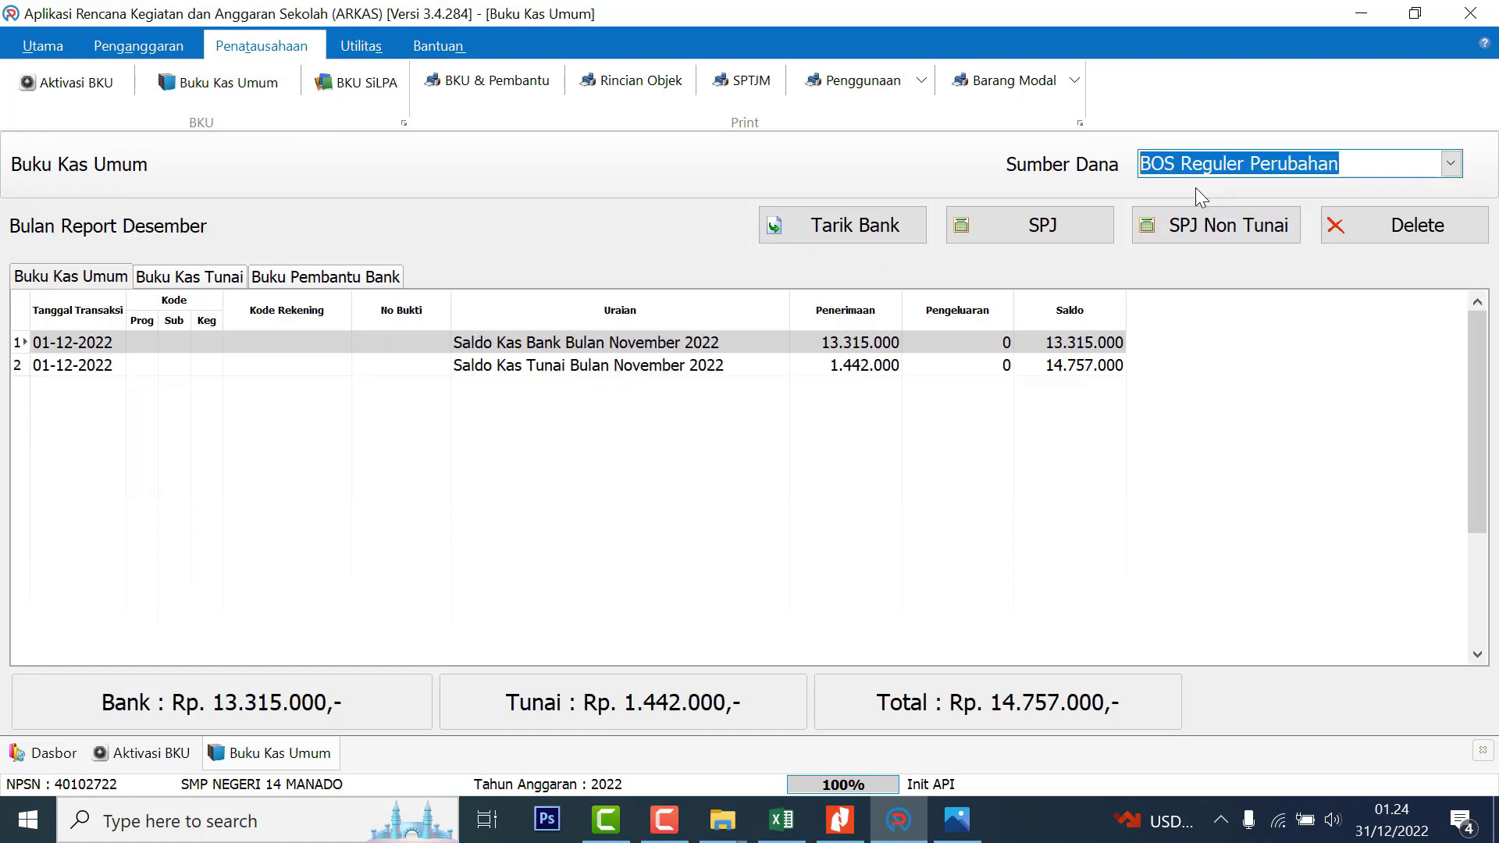
left_click(810, 364)
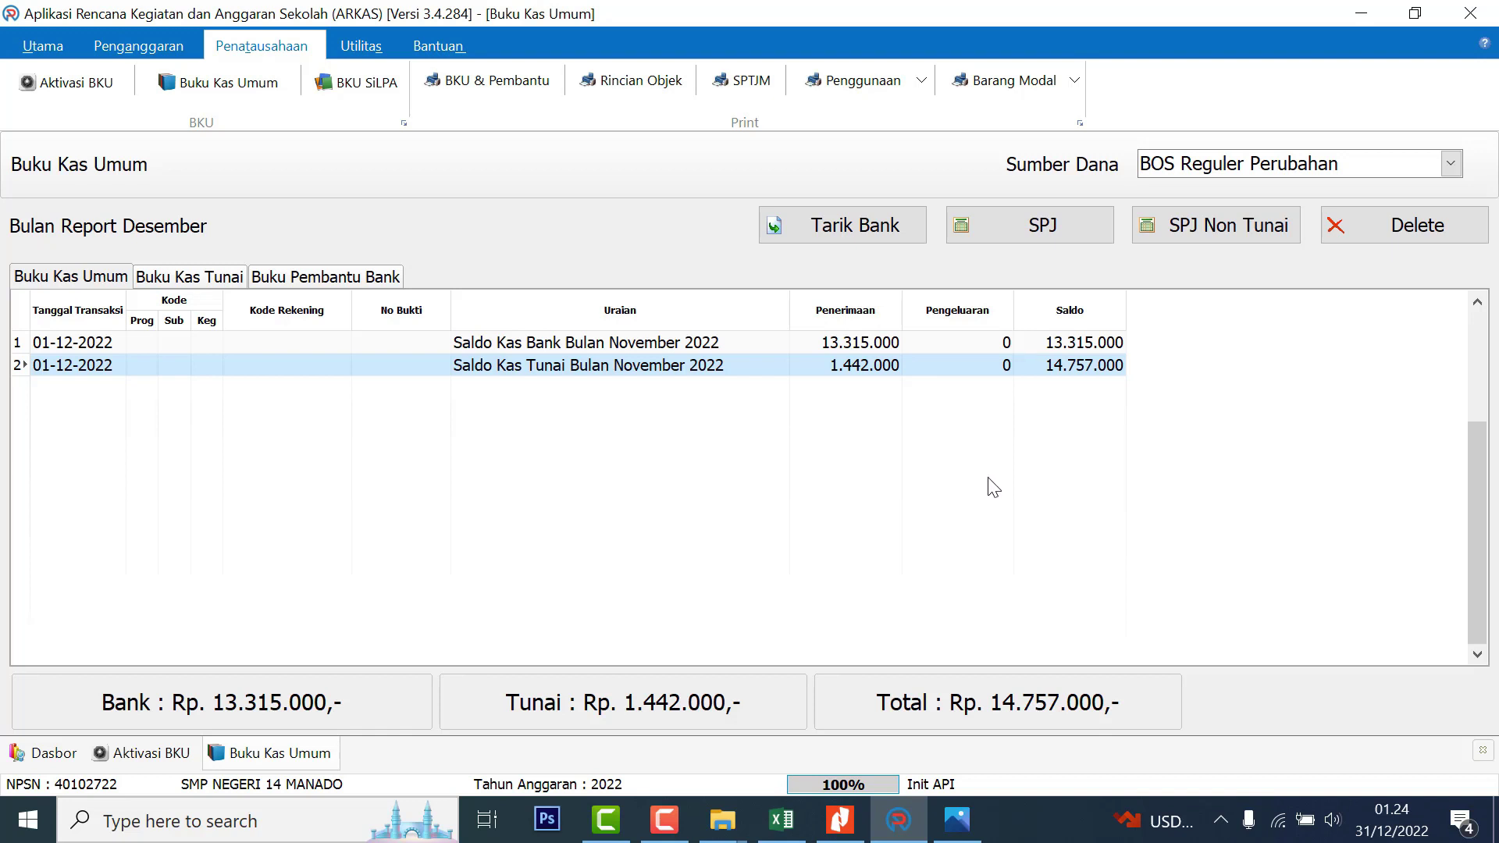
left_click(1019, 226)
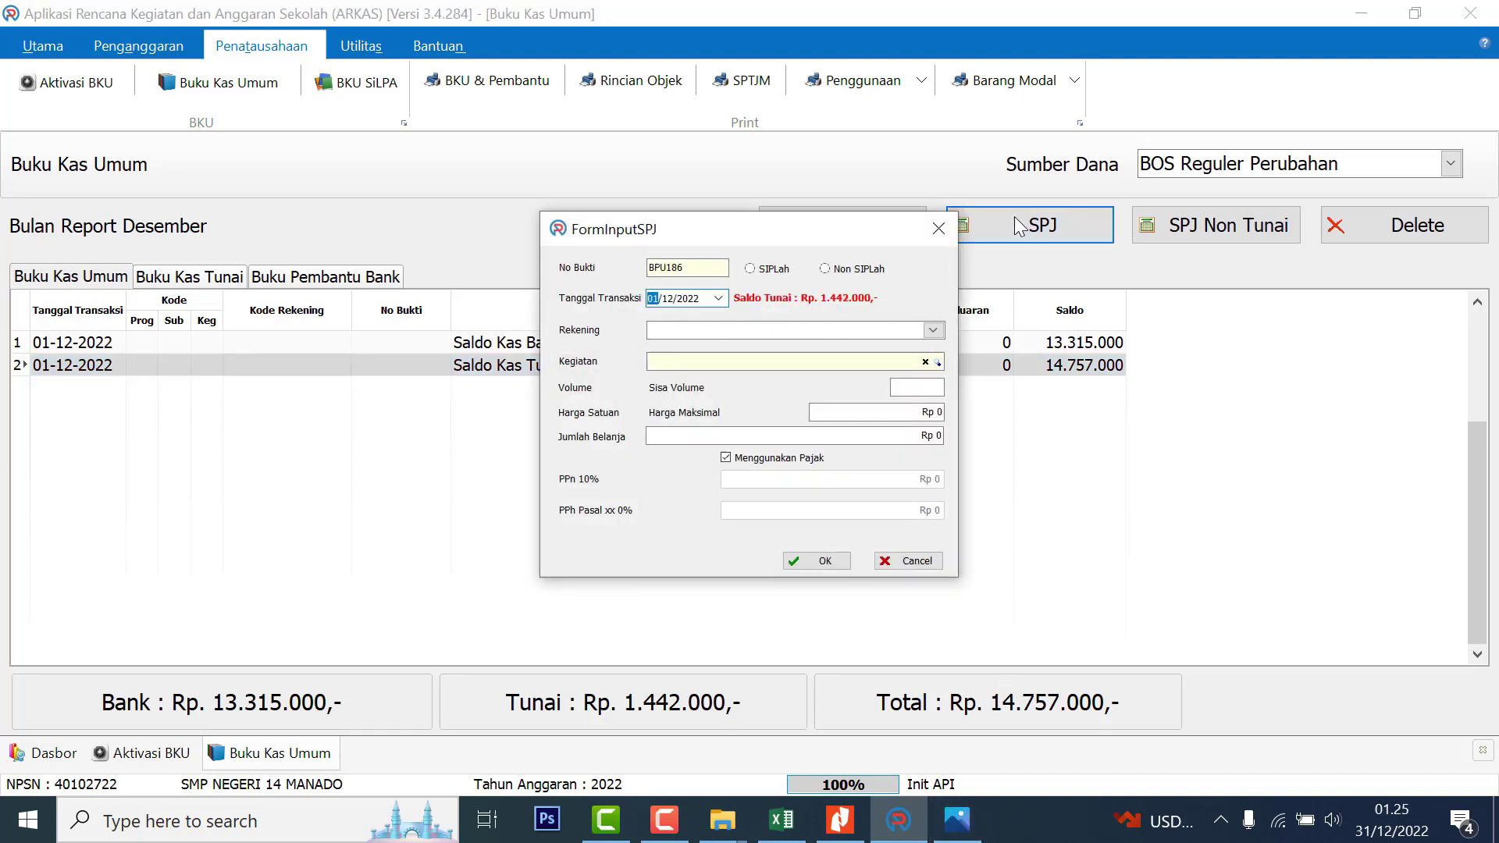
Record a non-SIPLah, untaxed Belanja Aqua Galon expense of volume 4 under the food and drink account
left_click(825, 269)
left_click(719, 298)
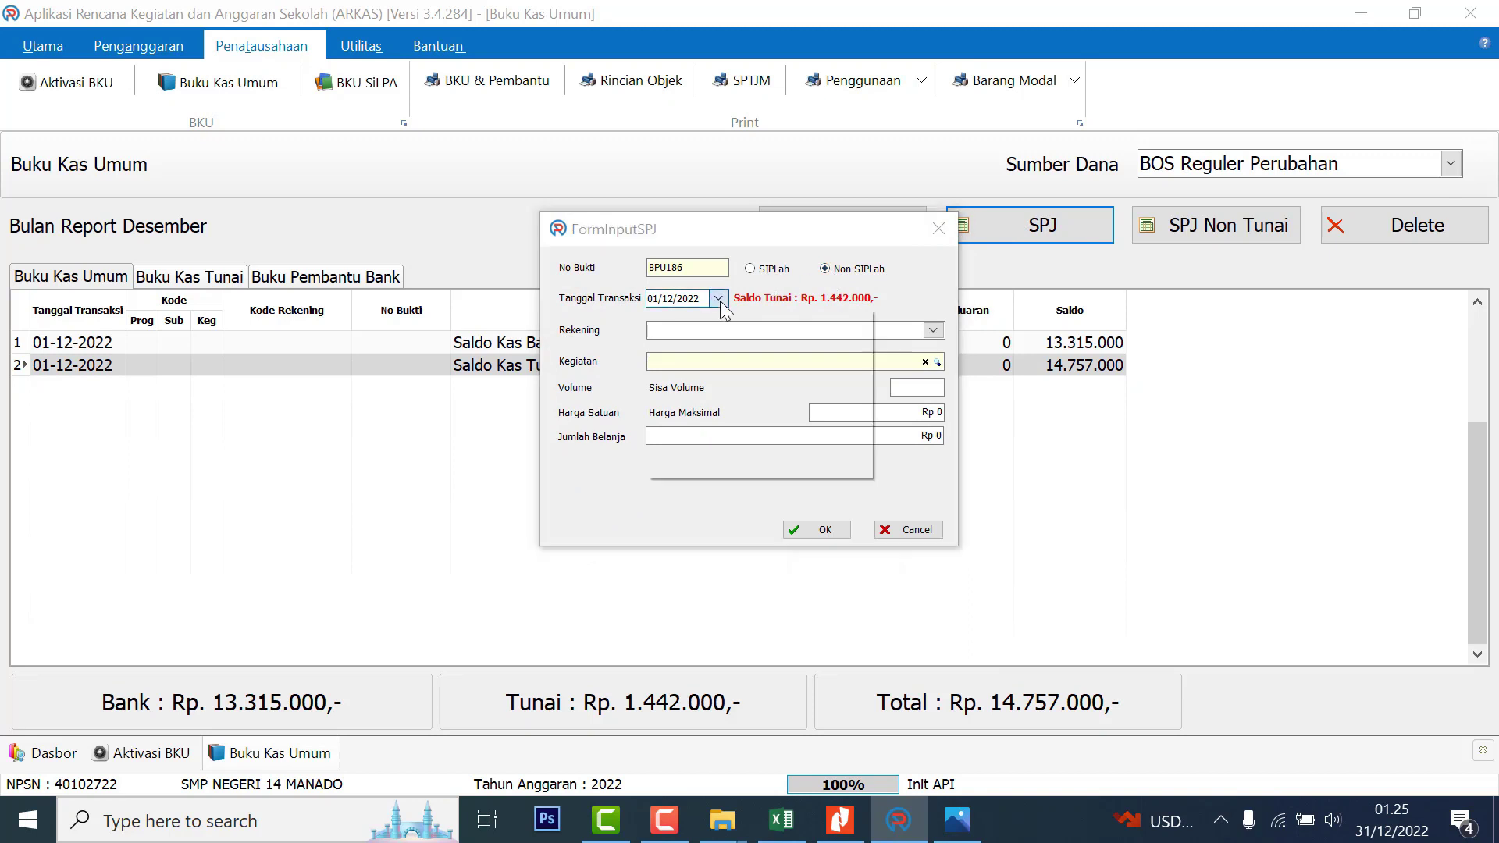
left_click(933, 330)
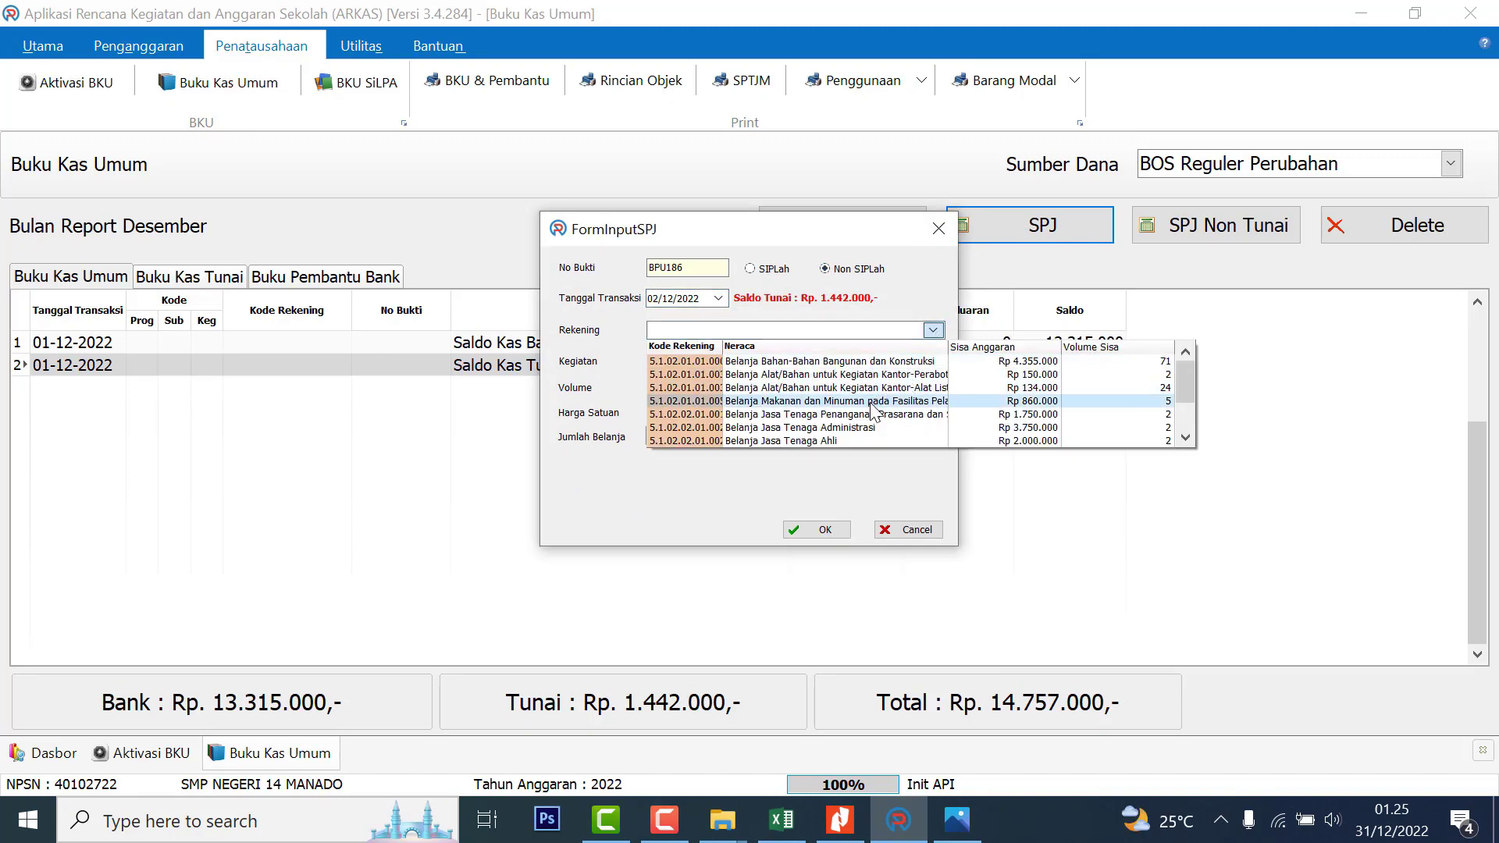
left_click(879, 401)
left_click(938, 362)
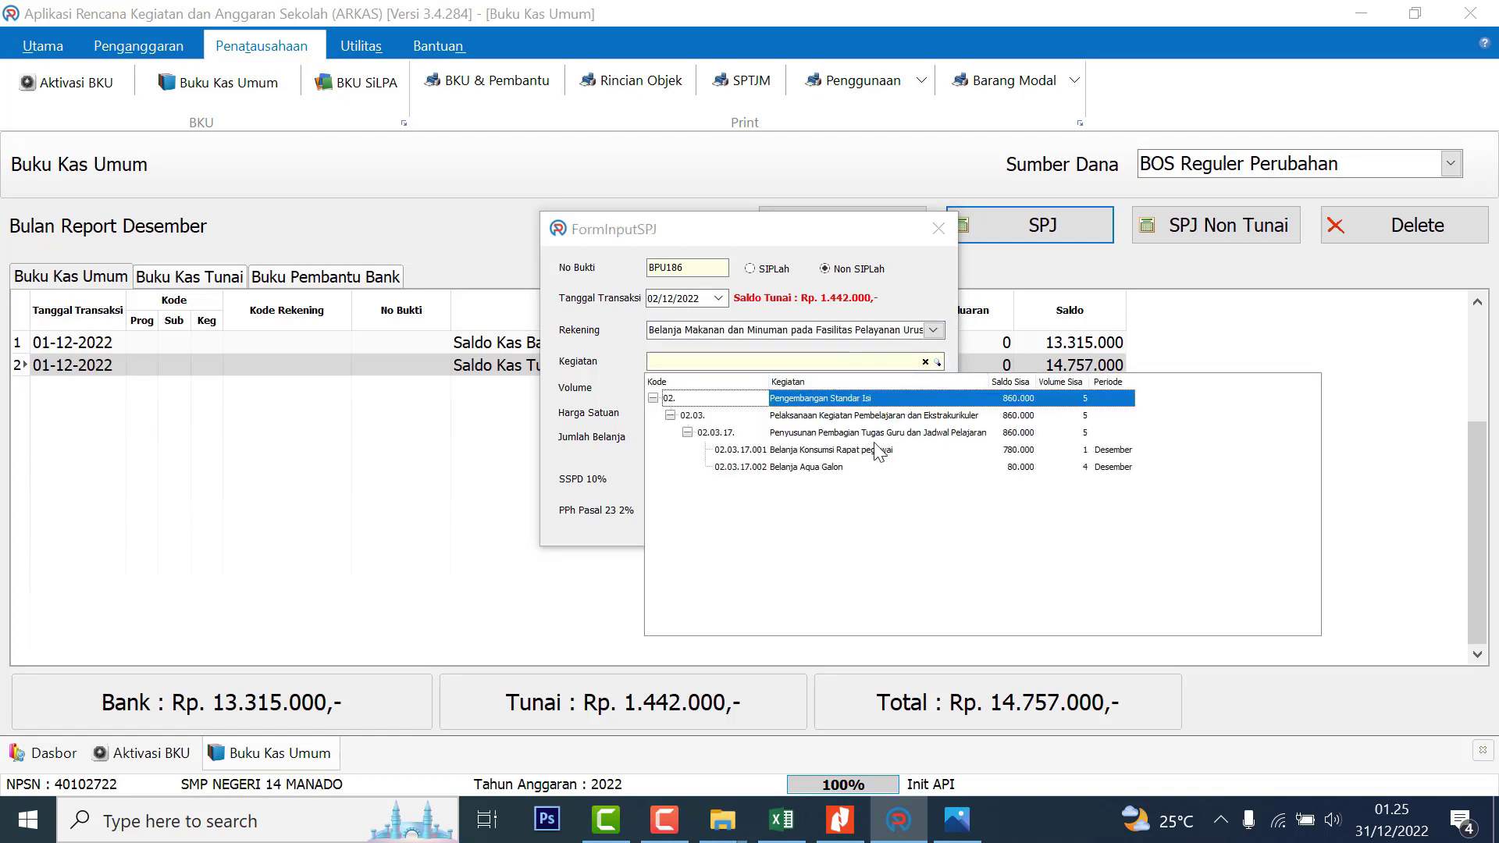
left_click(855, 467)
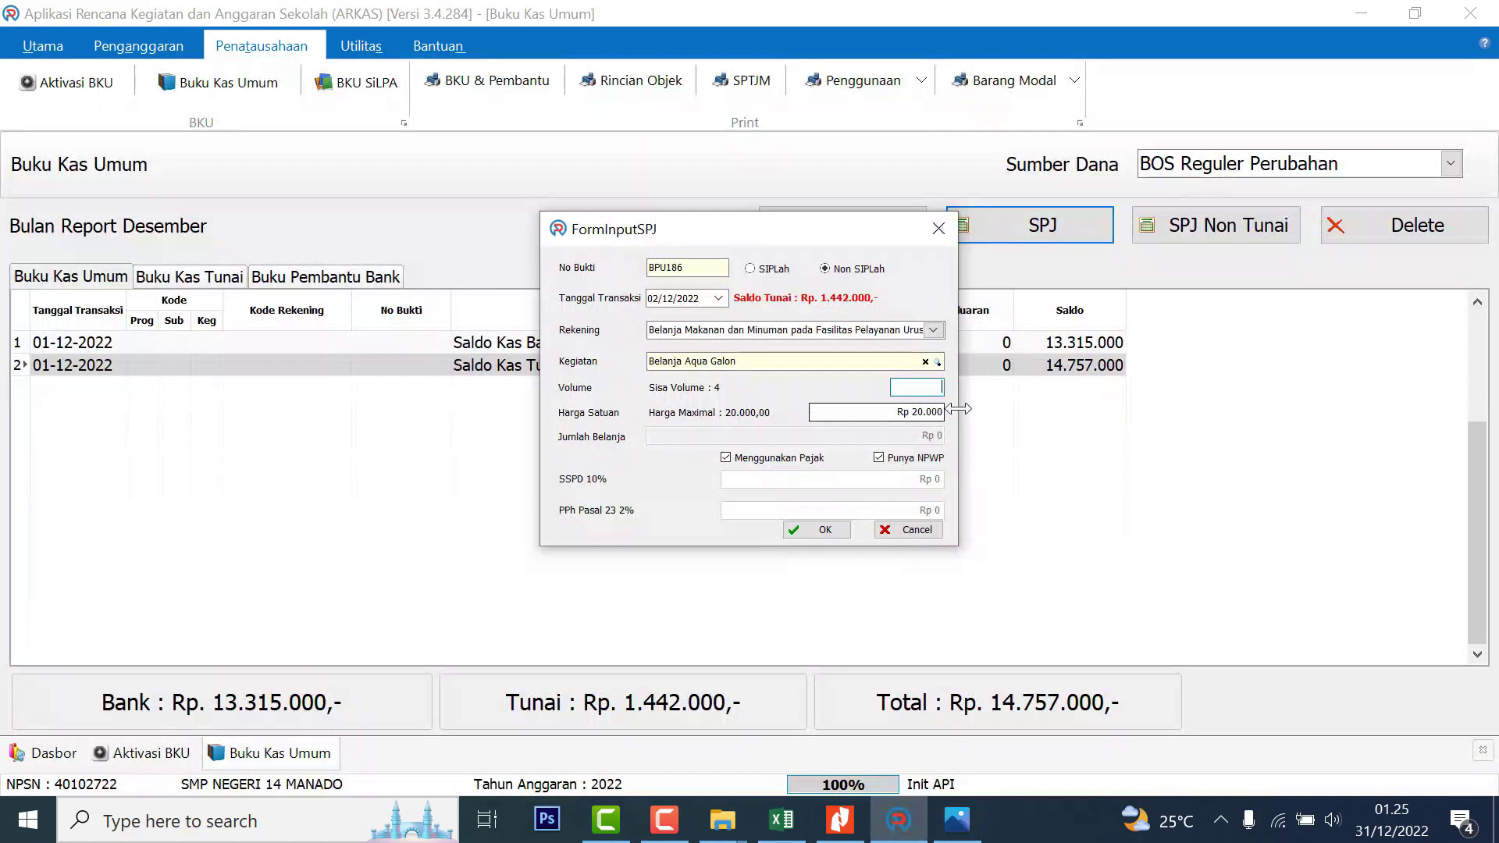
type("4")
left_click(763, 461)
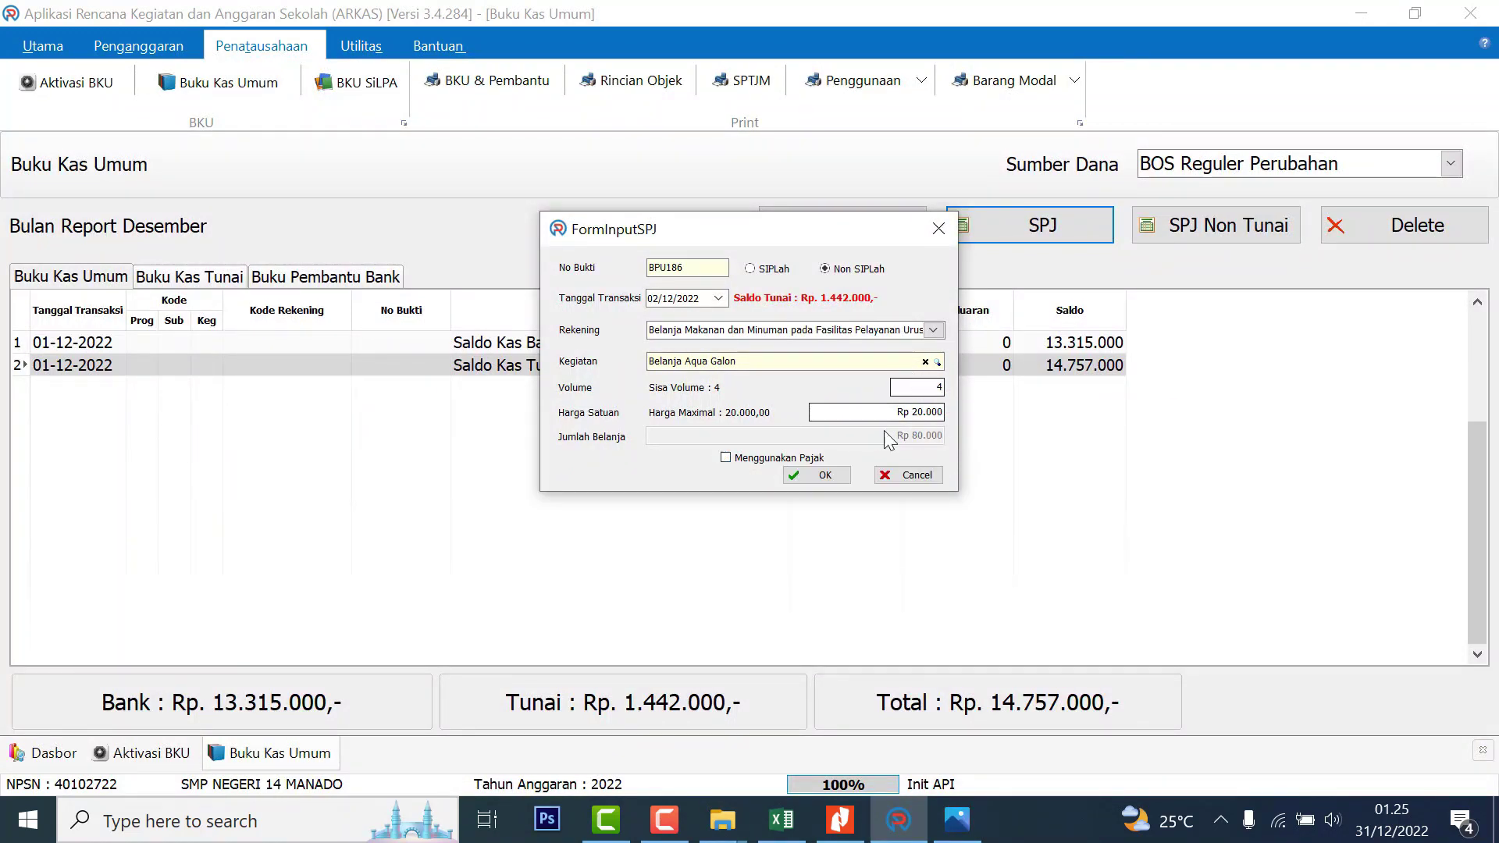
left_click(820, 473)
Review the Aqua Galon, Tenaga Administrasi and Operator Komputer rows, then check the bank statement PDF
left_click(918, 388)
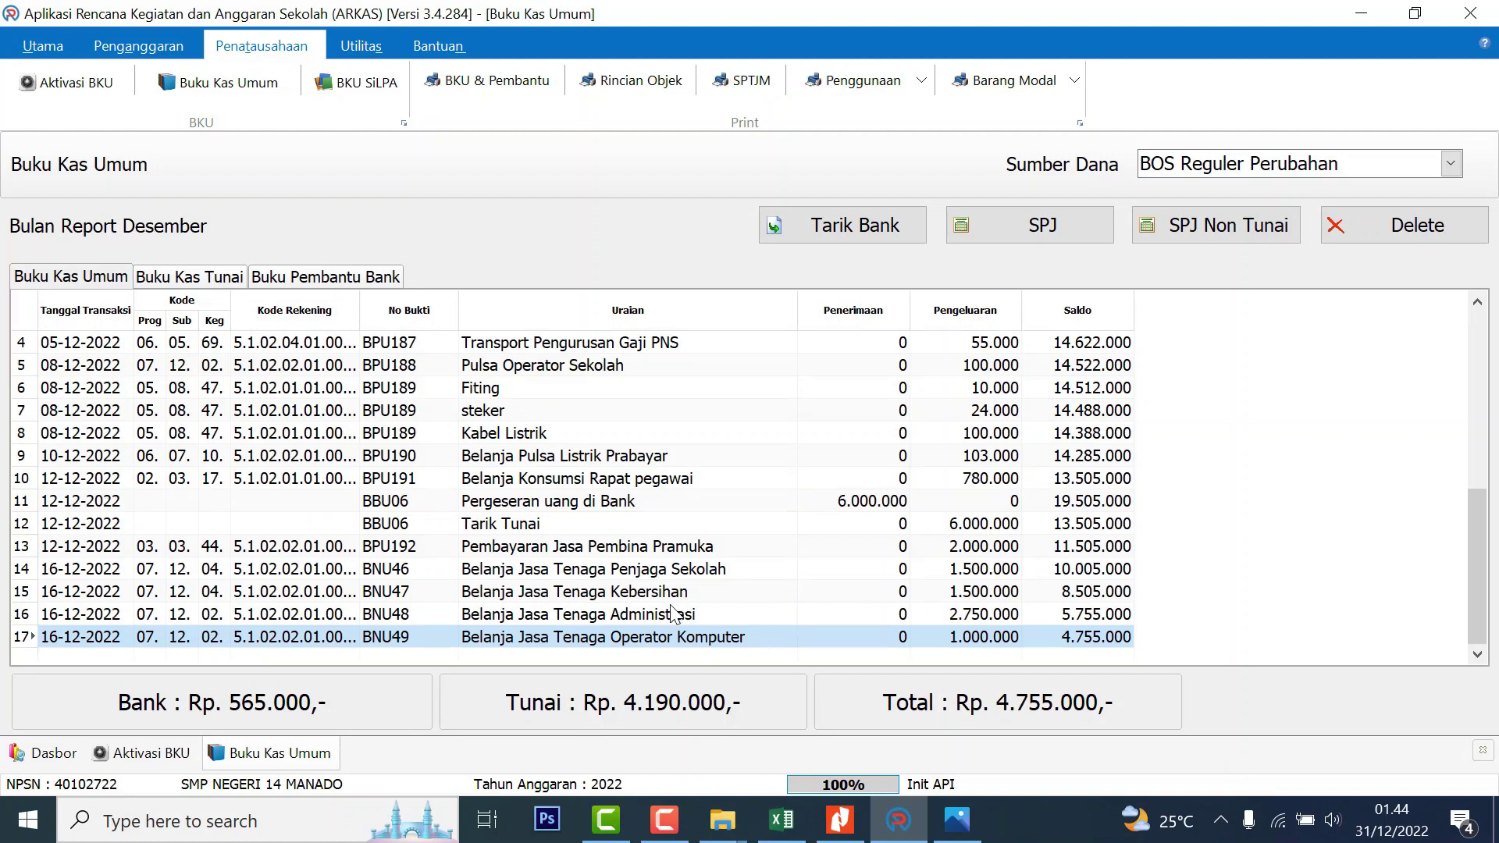
left_click(622, 619)
left_click(629, 642)
left_click(841, 820)
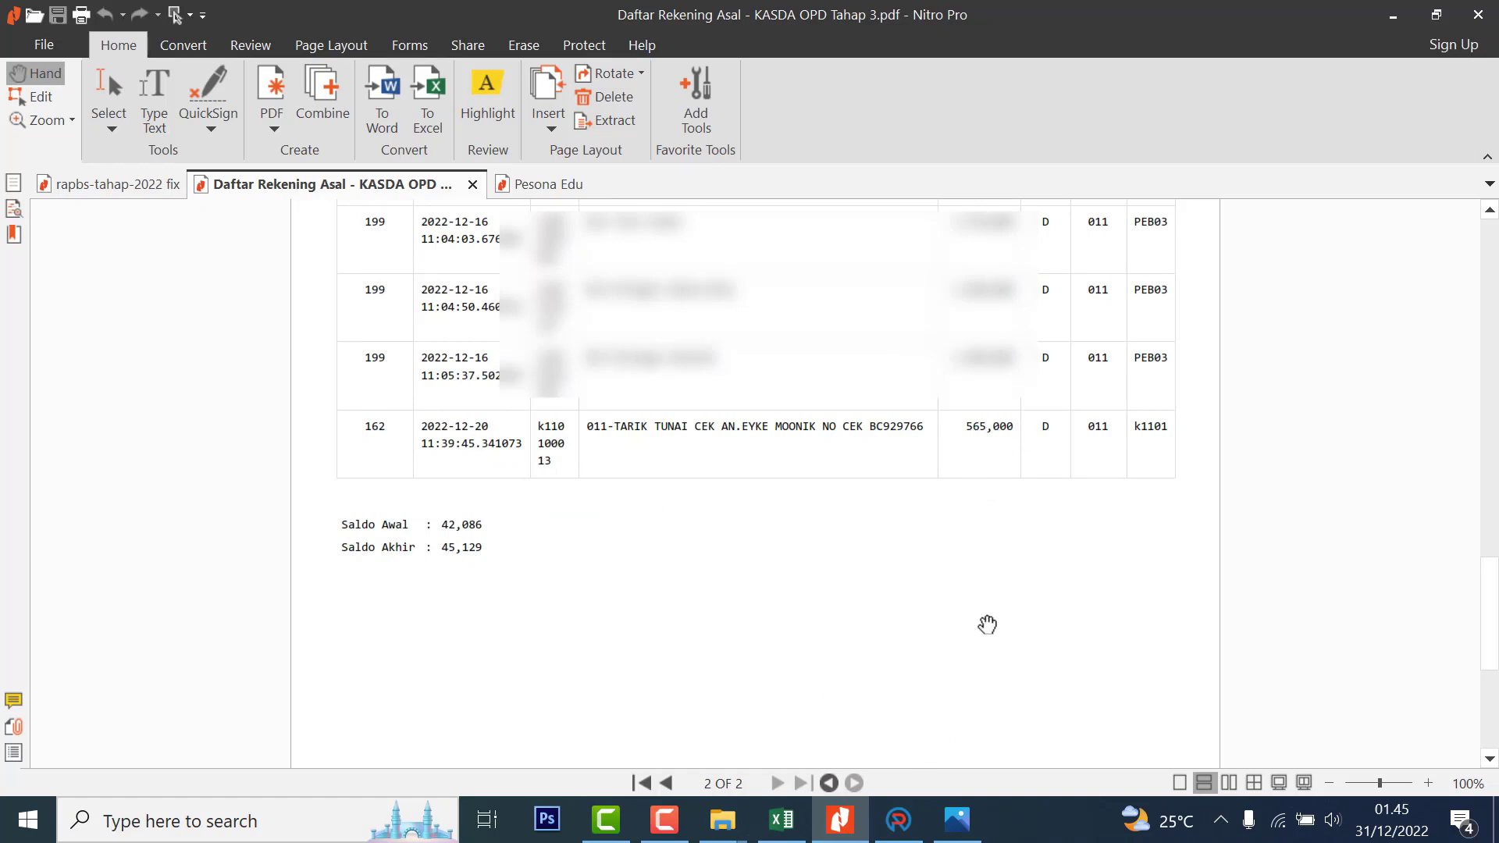
left_click(900, 817)
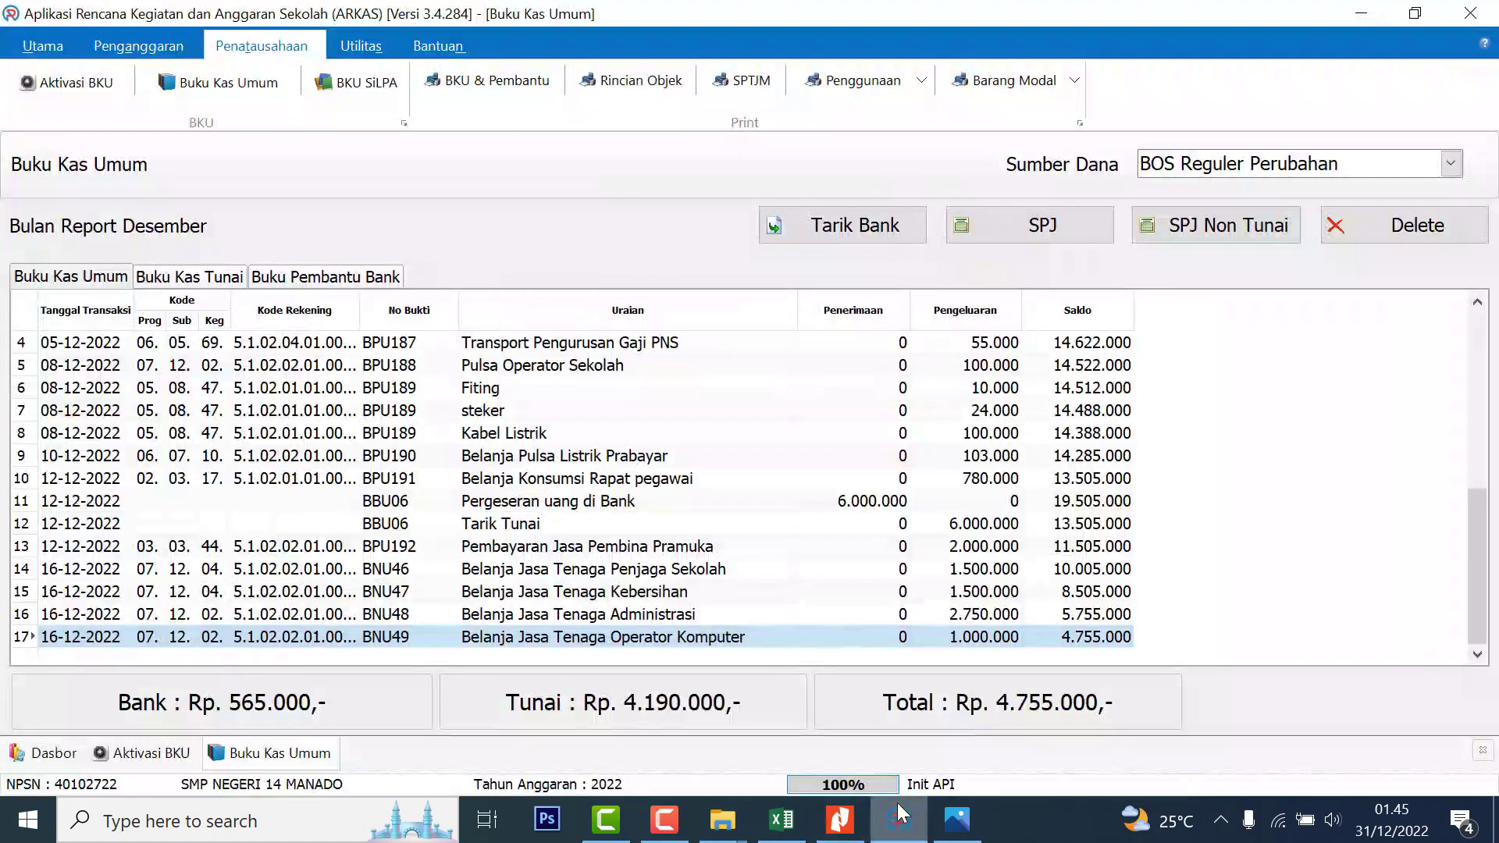
left_click(956, 621)
Record a 565.000 Tarik Tunai withdrawal dated 20-12-2022, accepting the balance warning
left_click(960, 639)
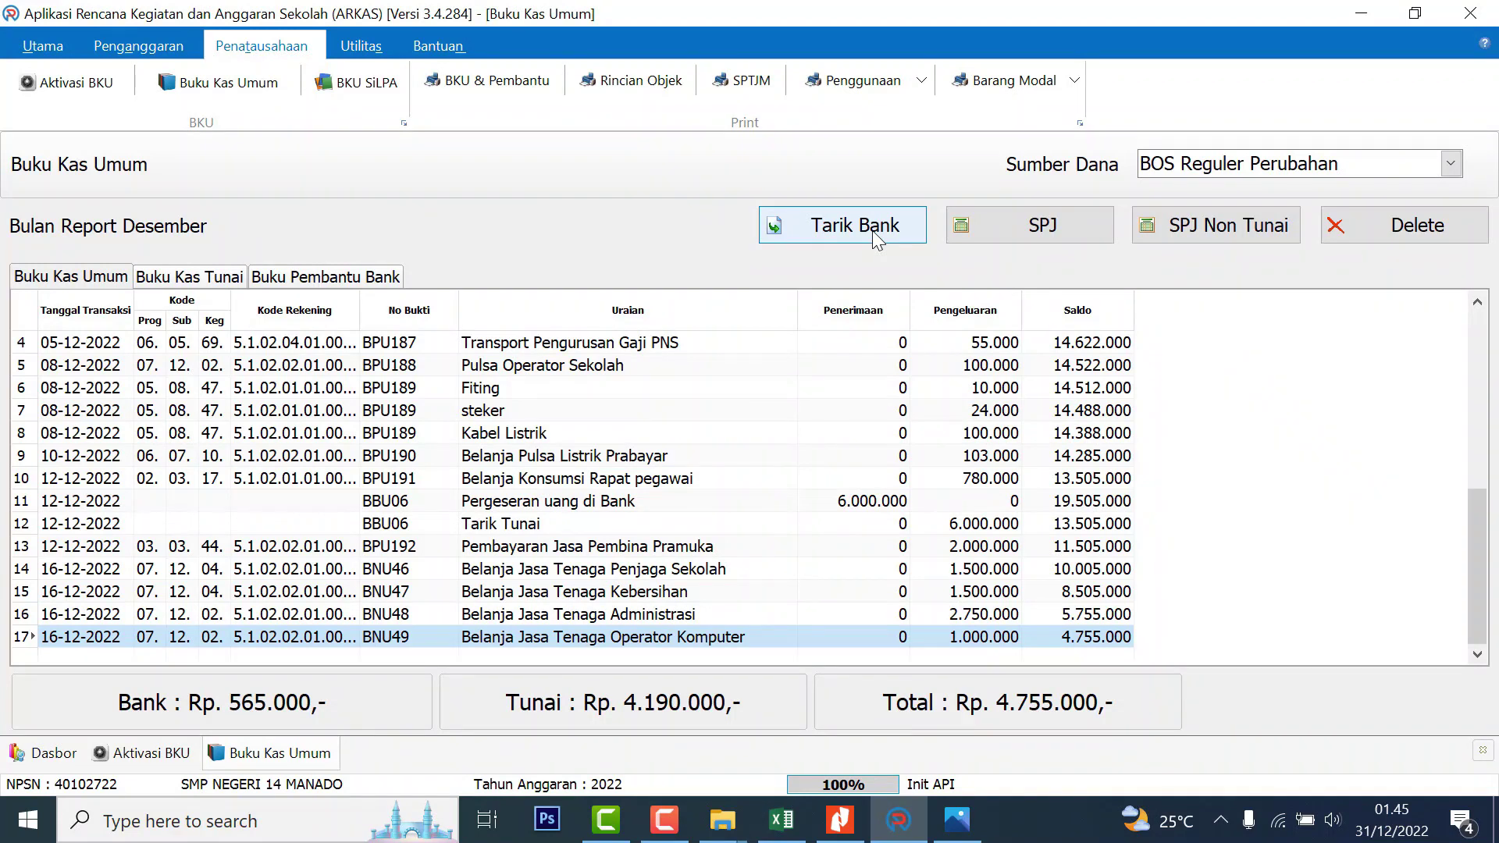
left_click(873, 232)
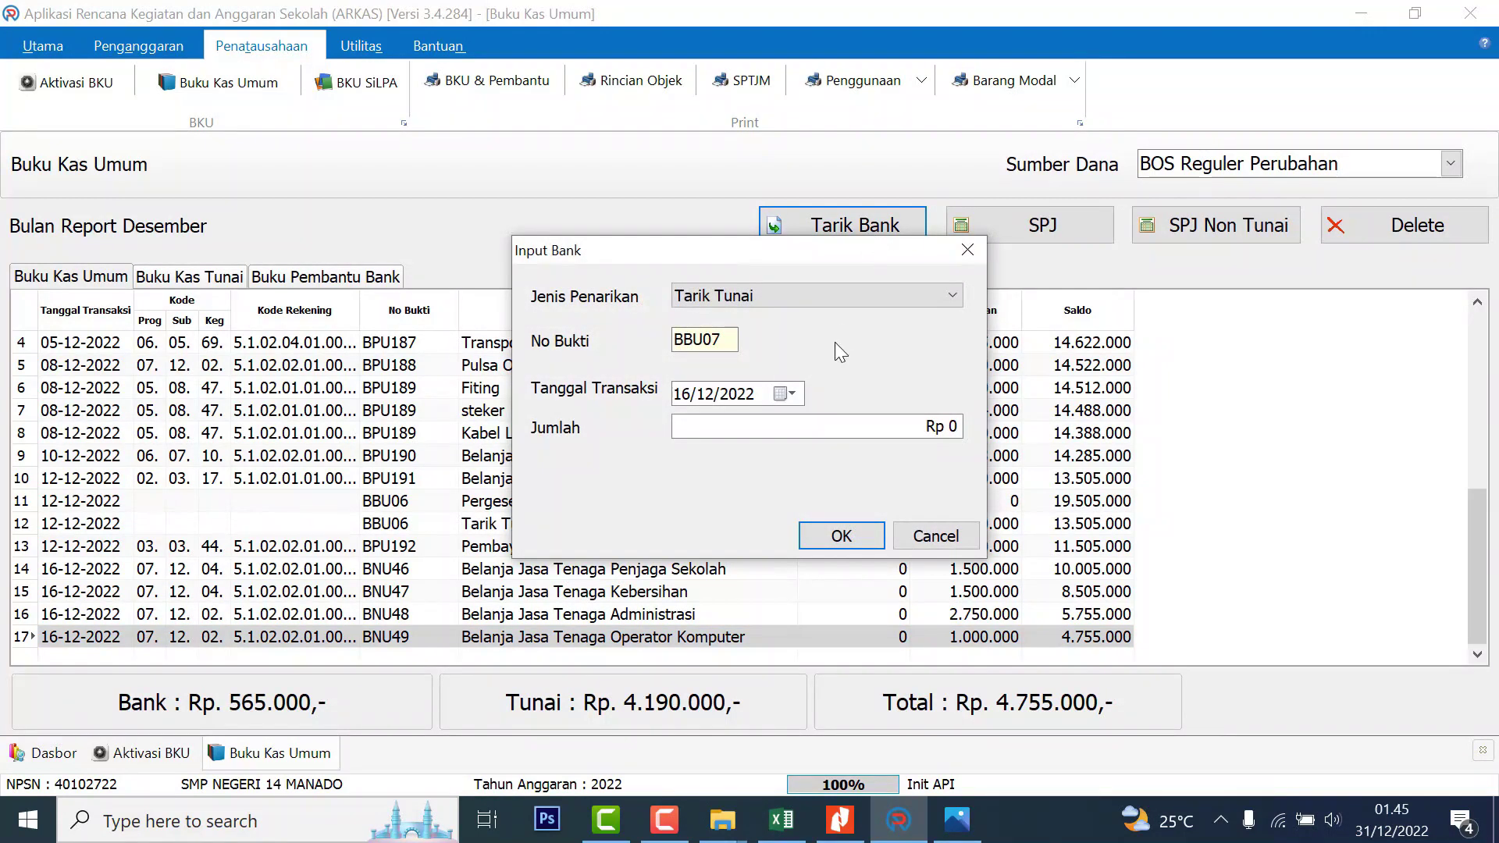
left_click(785, 394)
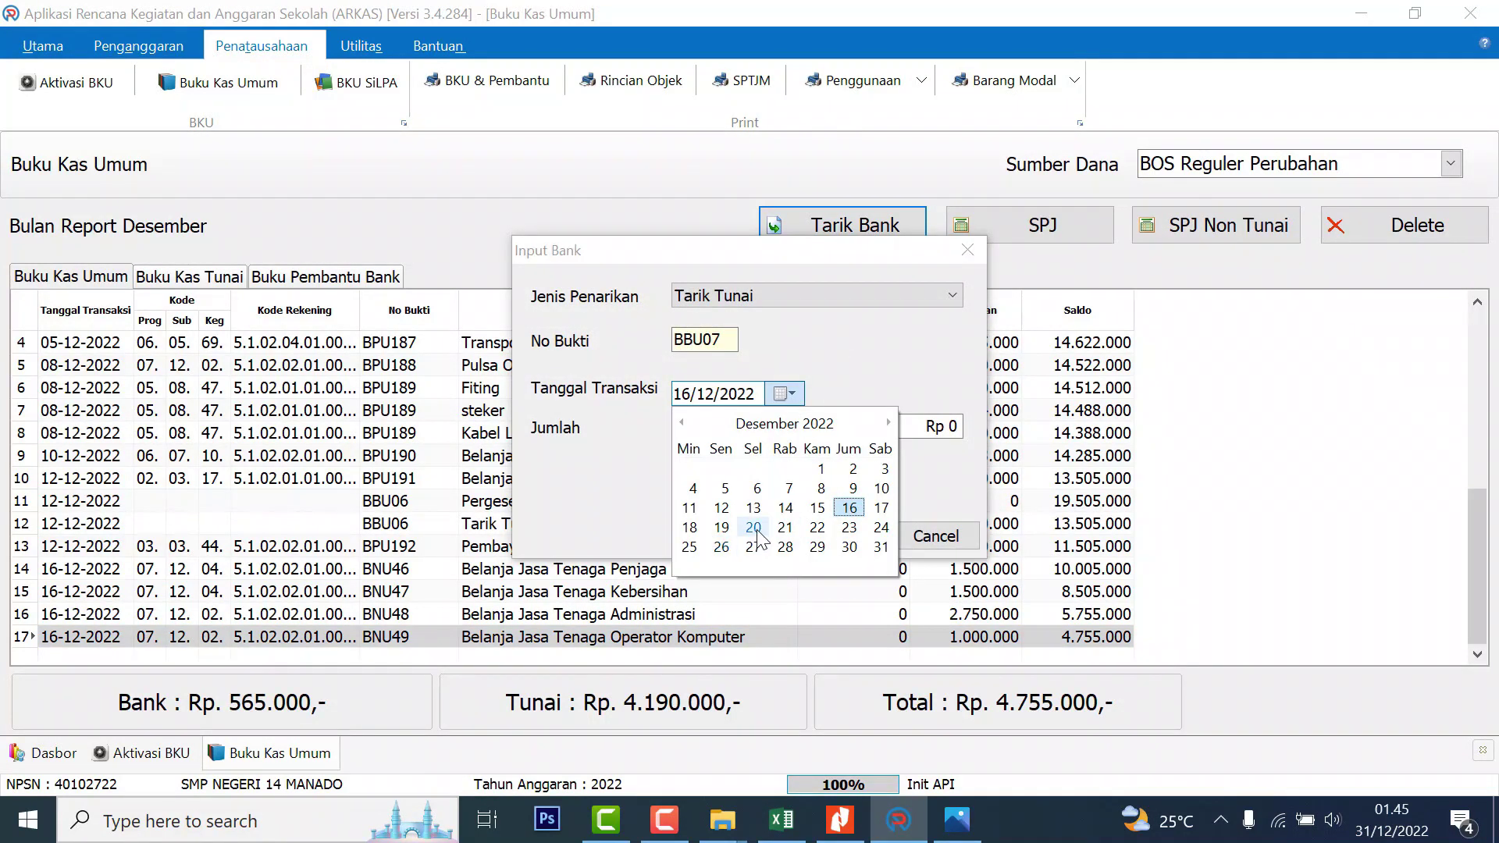
left_click(754, 527)
left_click(909, 427)
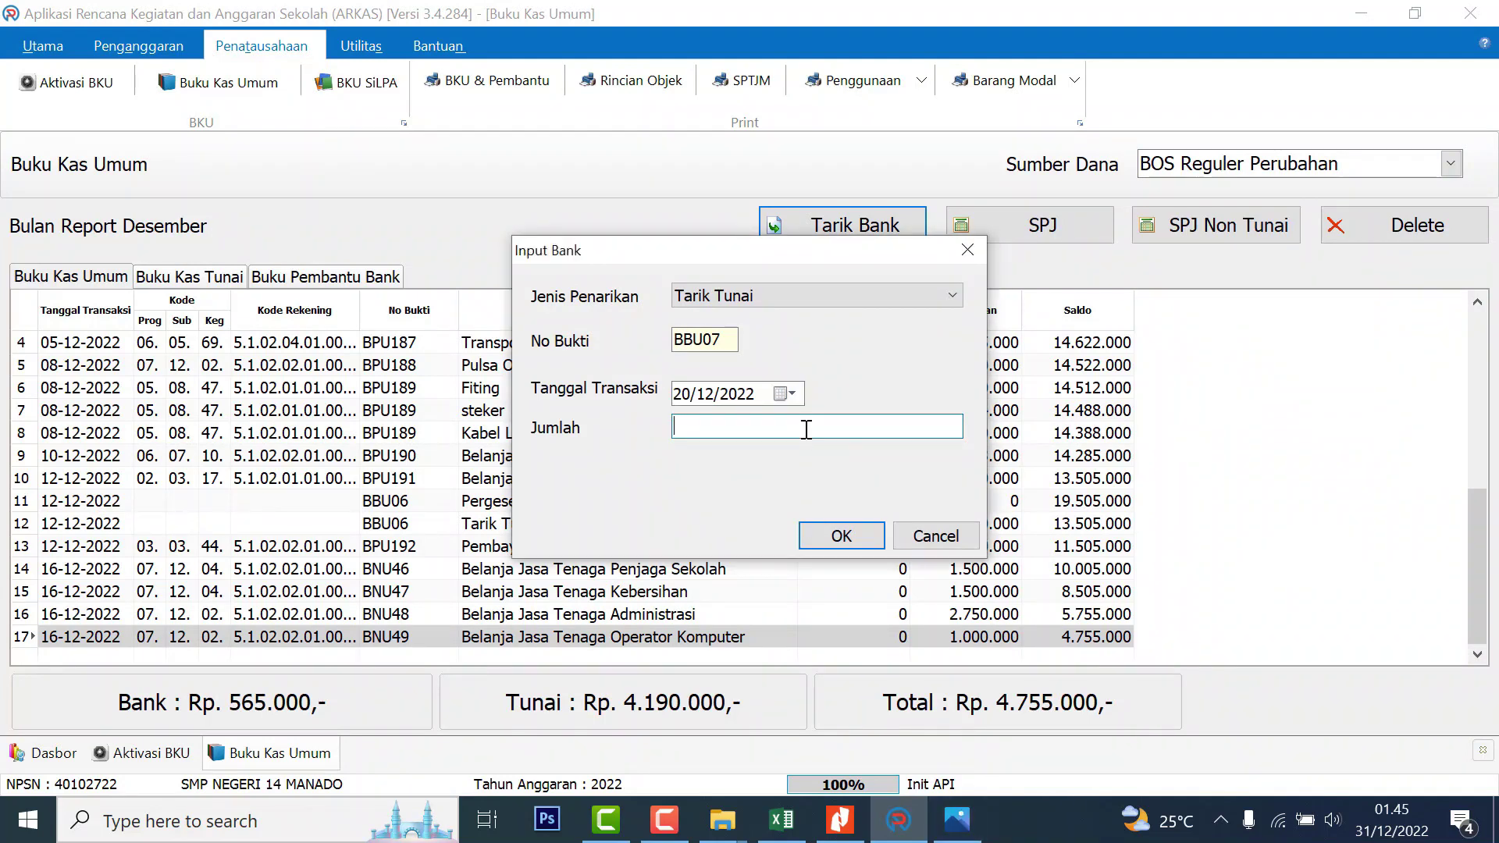
type("565.00")
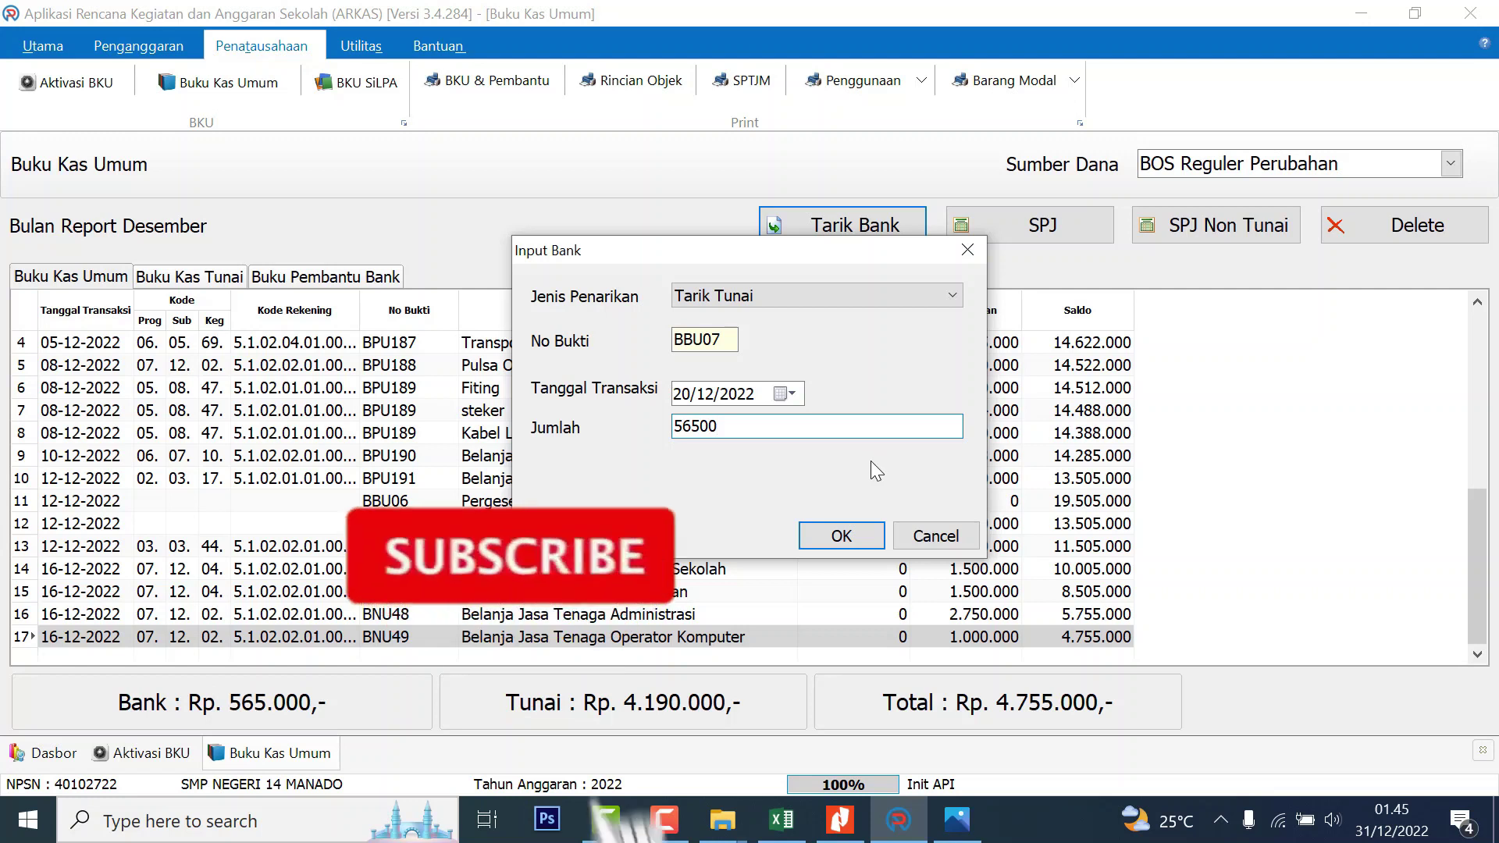
type("0")
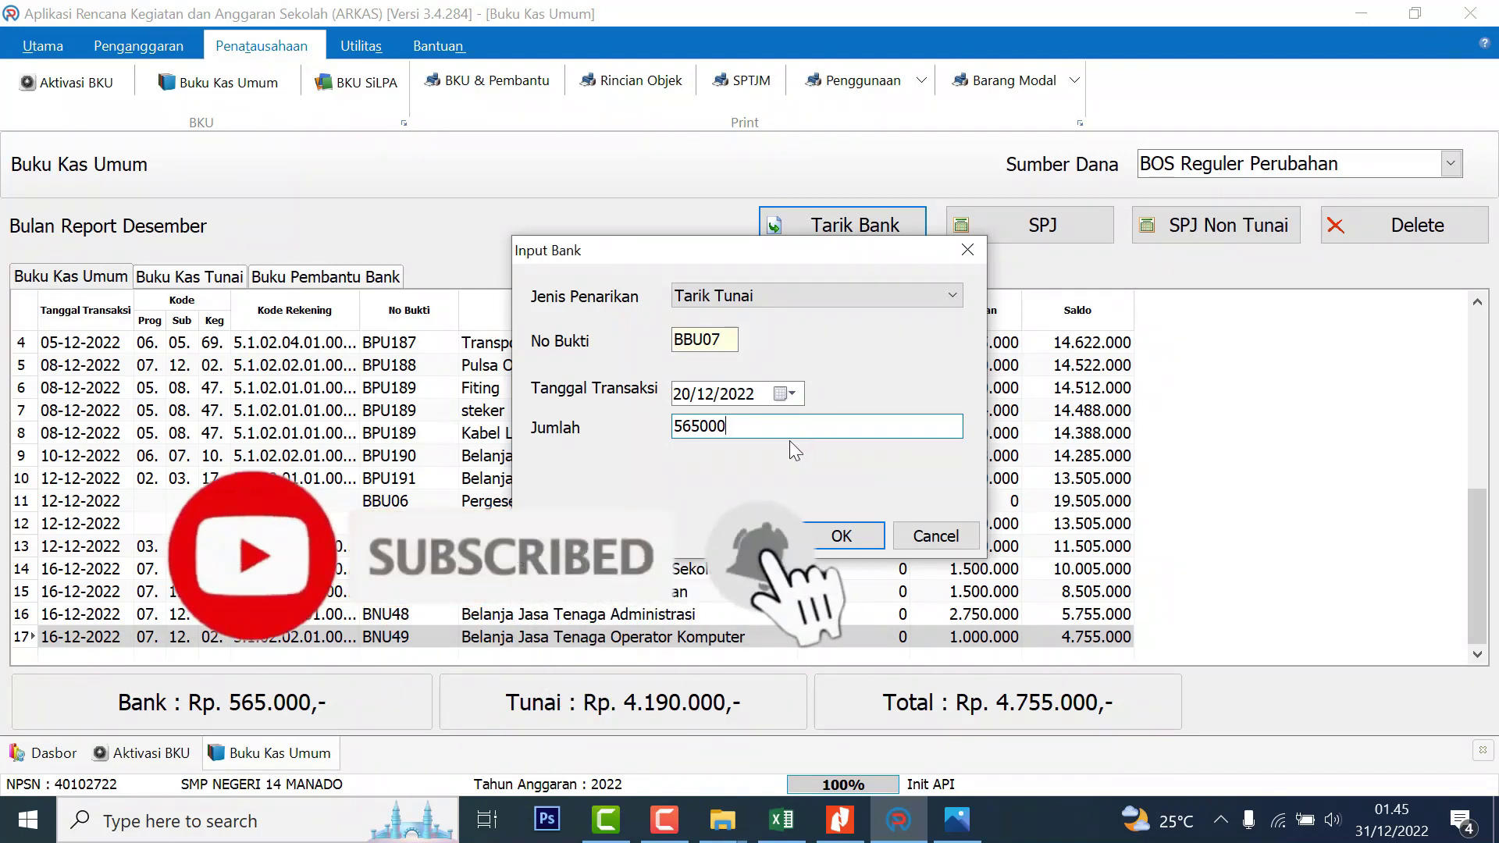
left_click(843, 538)
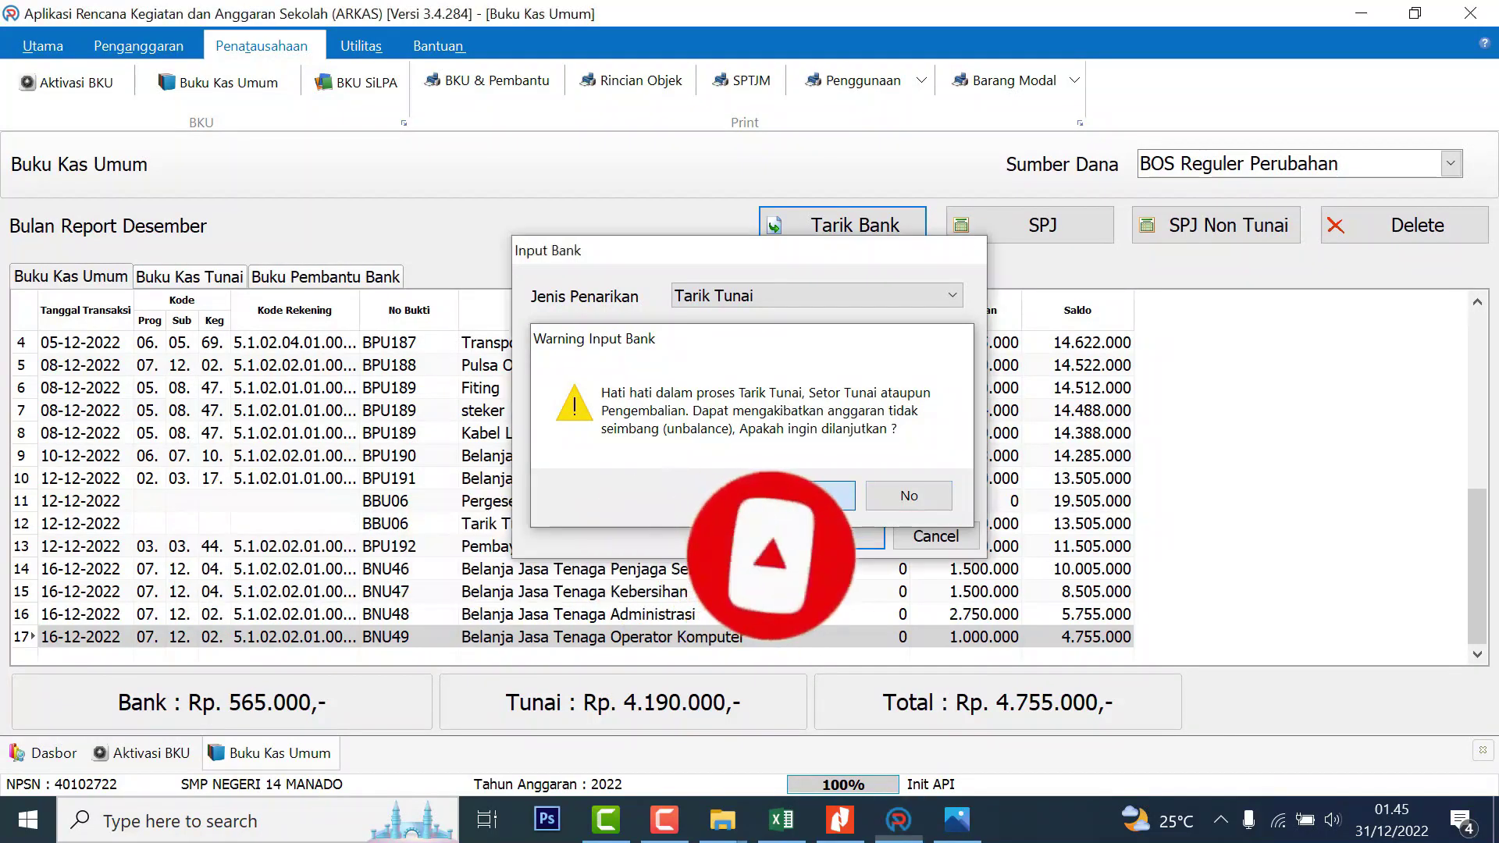
left_click(813, 498)
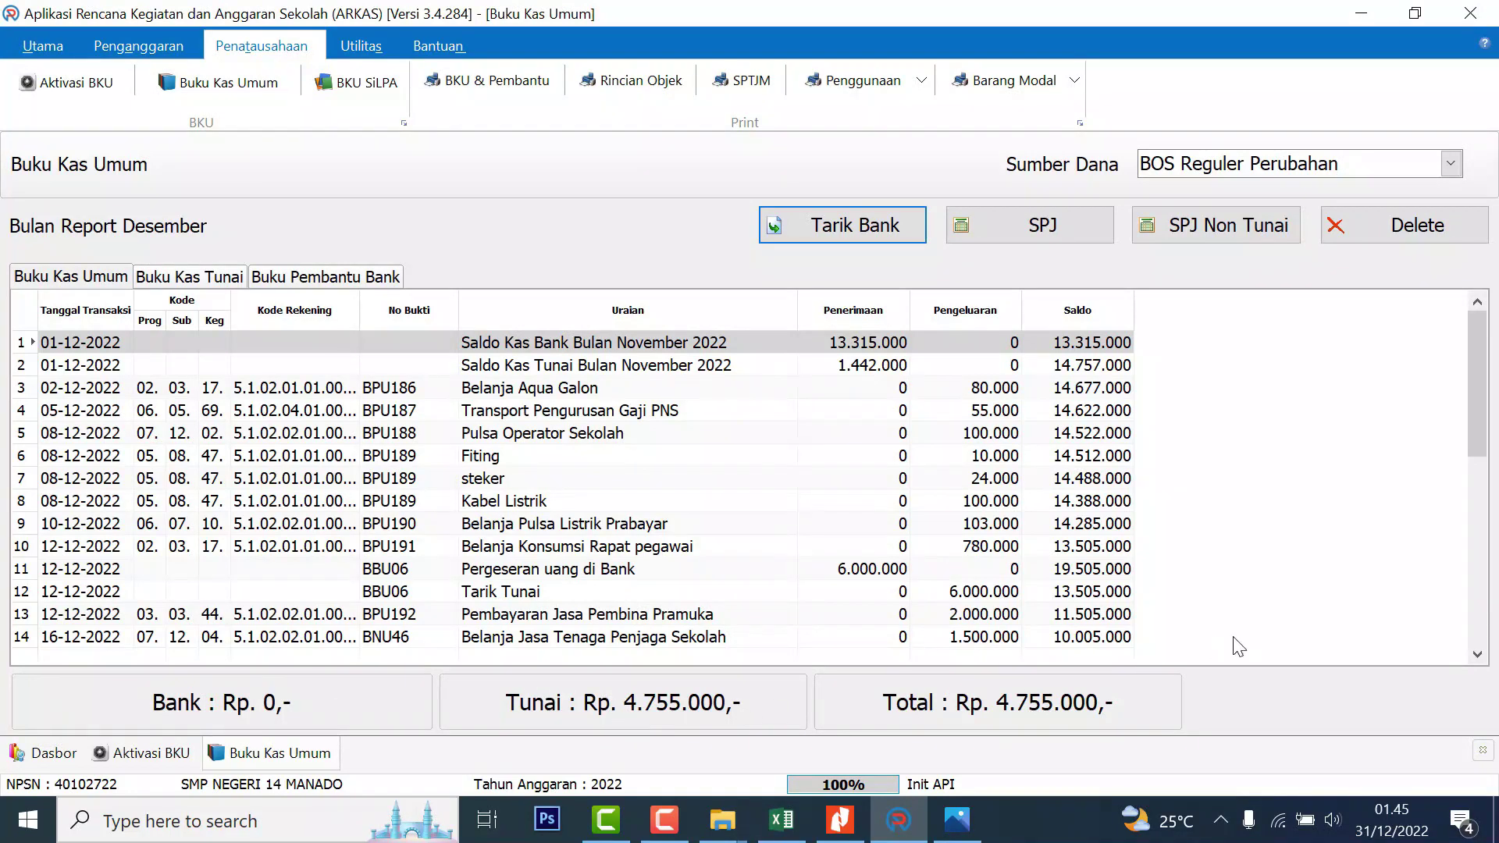
left_click_drag(1486, 369, 1485, 557)
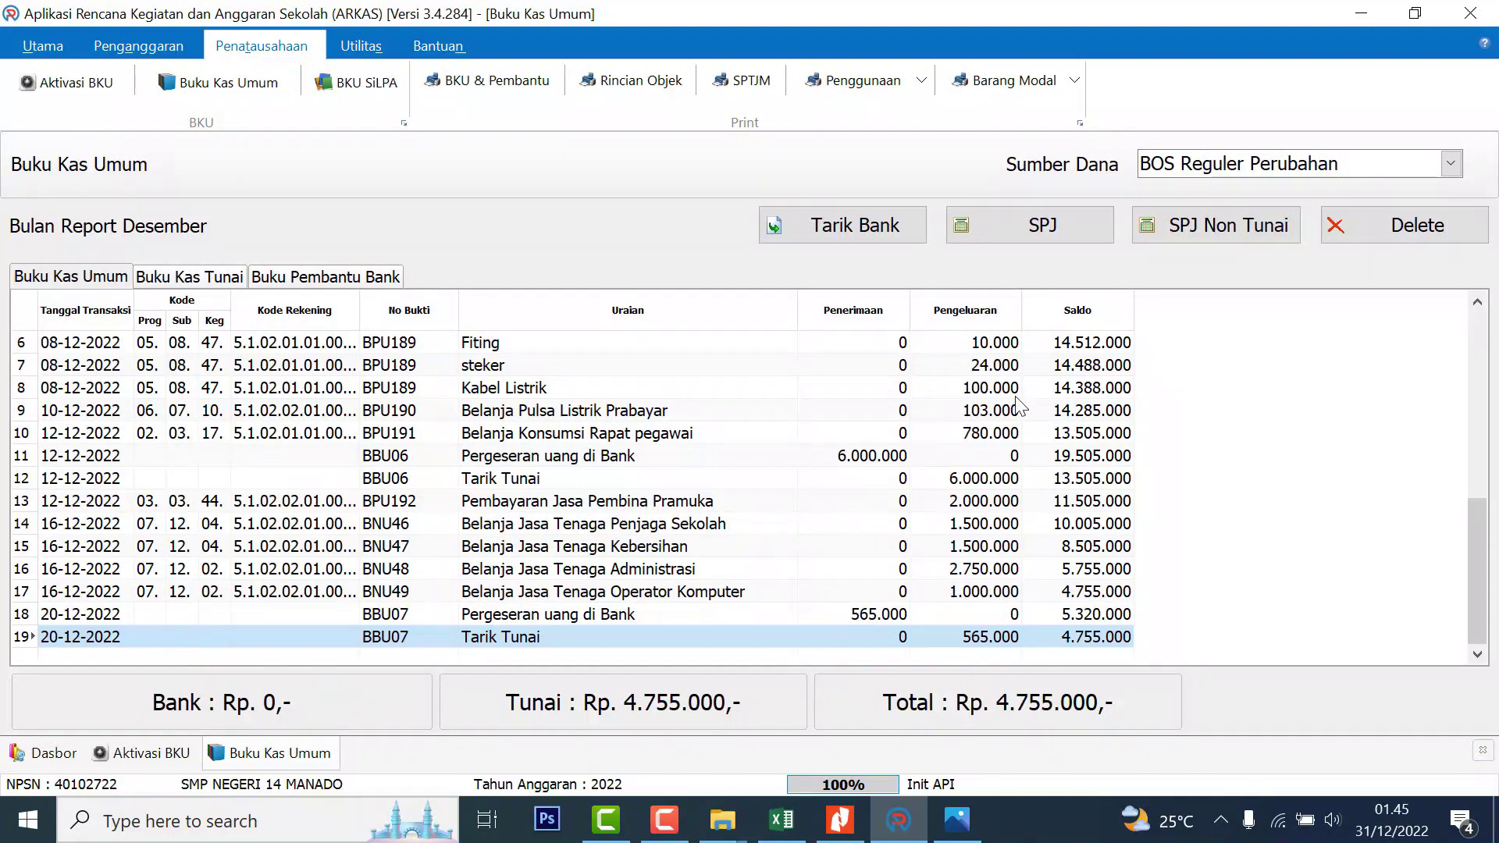
left_click(1039, 227)
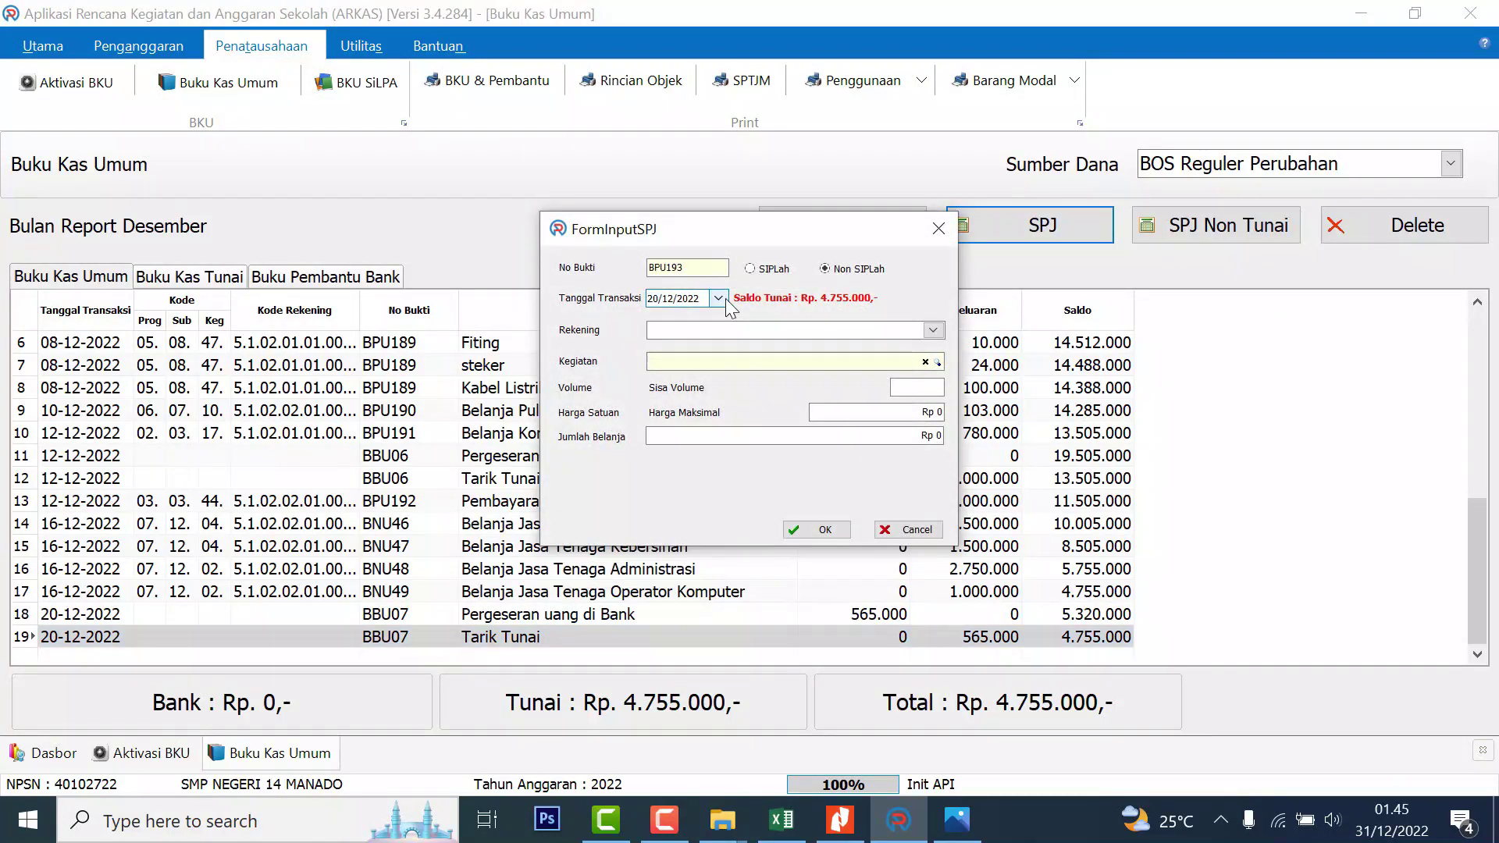
Record a December Belanja Jasa Tenaga Penanganan Prasarana dan Sarana Umum expense for the chosen activity
left_click(933, 330)
left_click(845, 383)
left_click(938, 362)
left_click(841, 450)
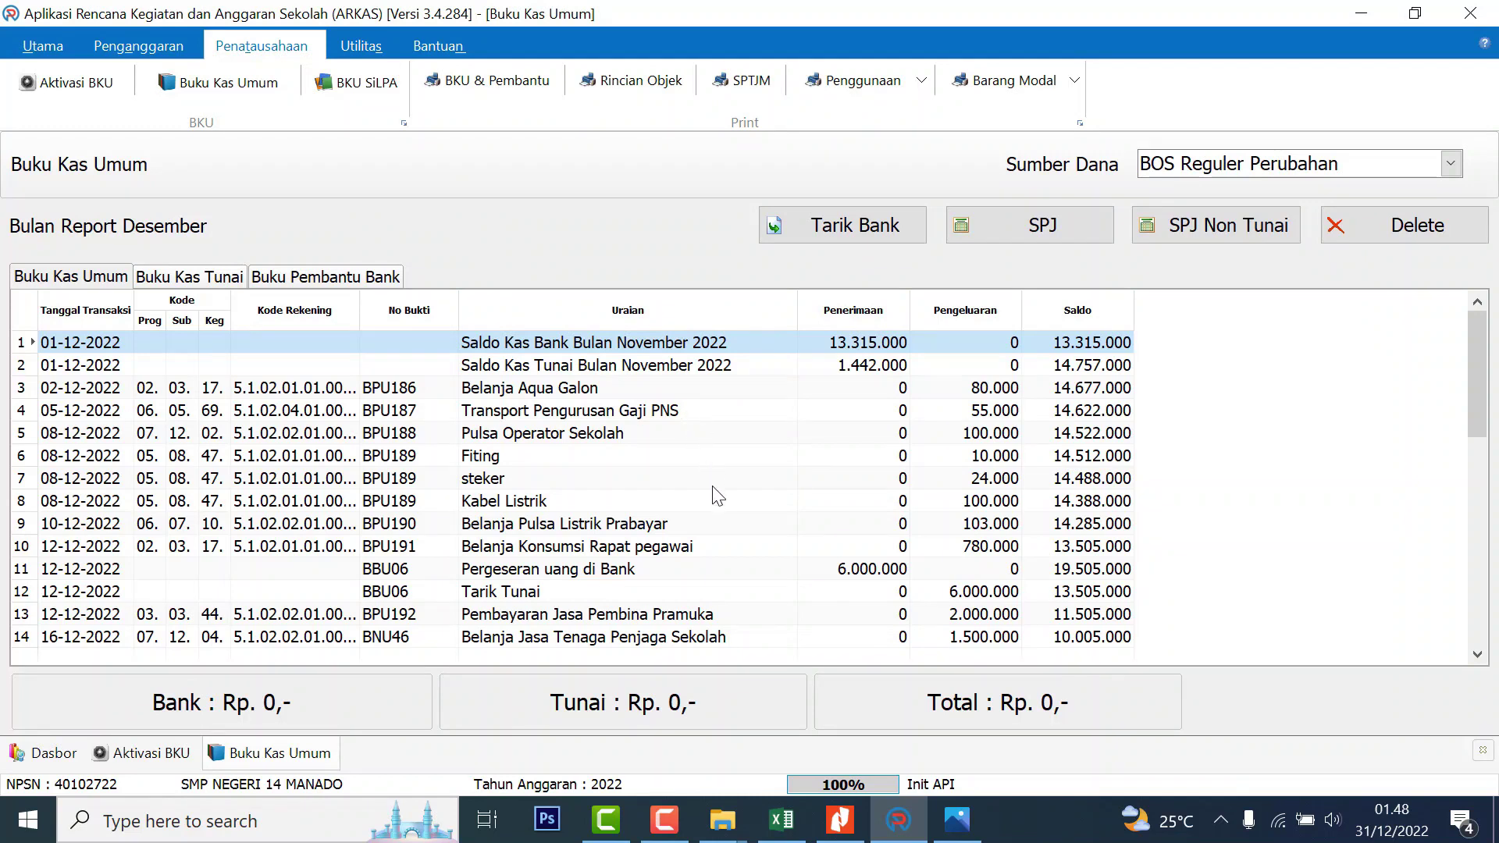
left_click(87, 83)
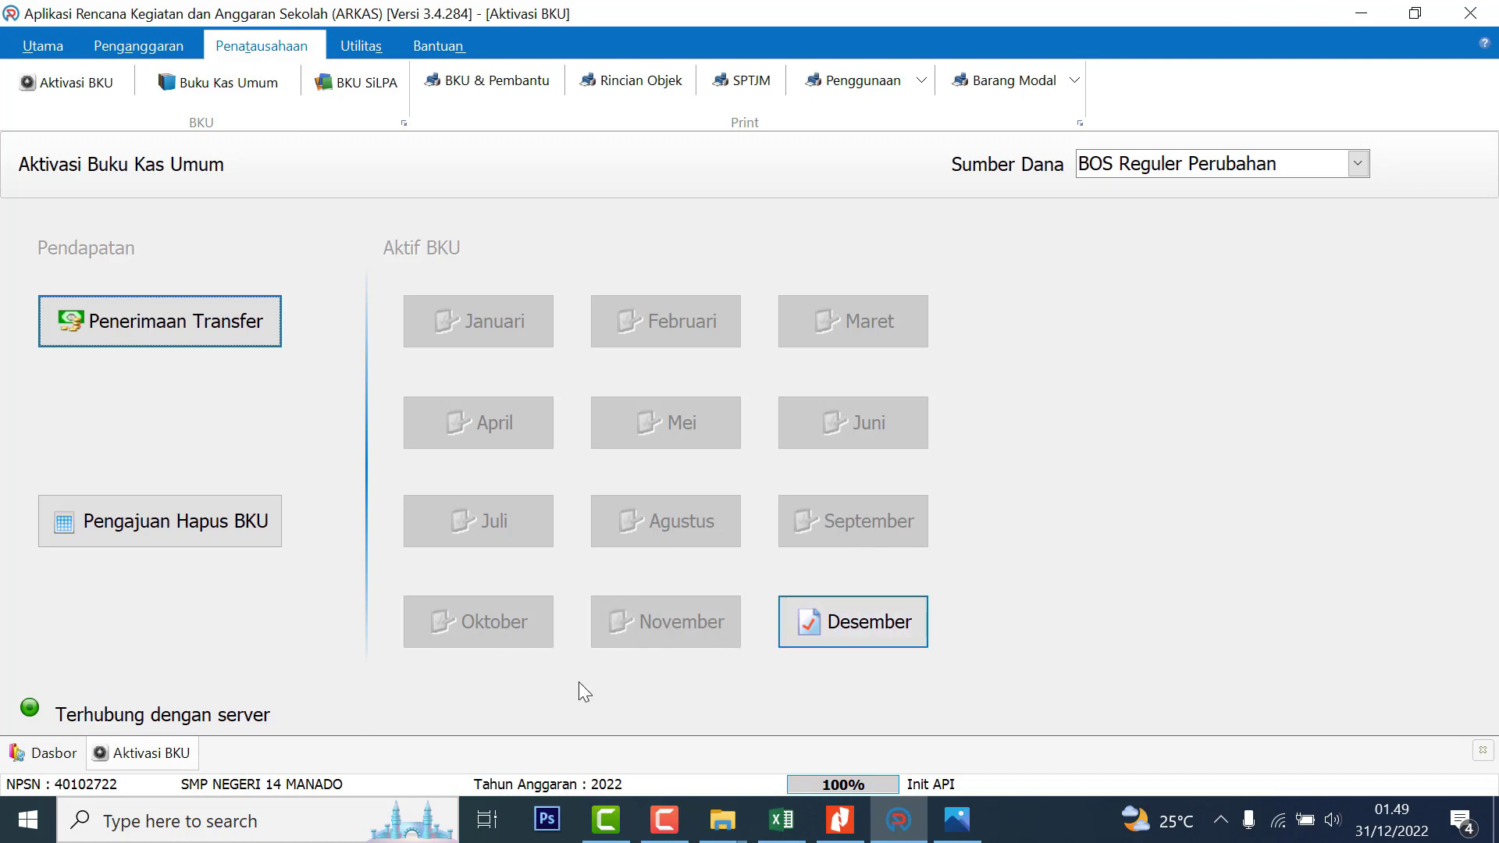
Open the Cara backup RKAS note from the BACKUP ARKAS folder and select the %appdata% path
left_click(723, 820)
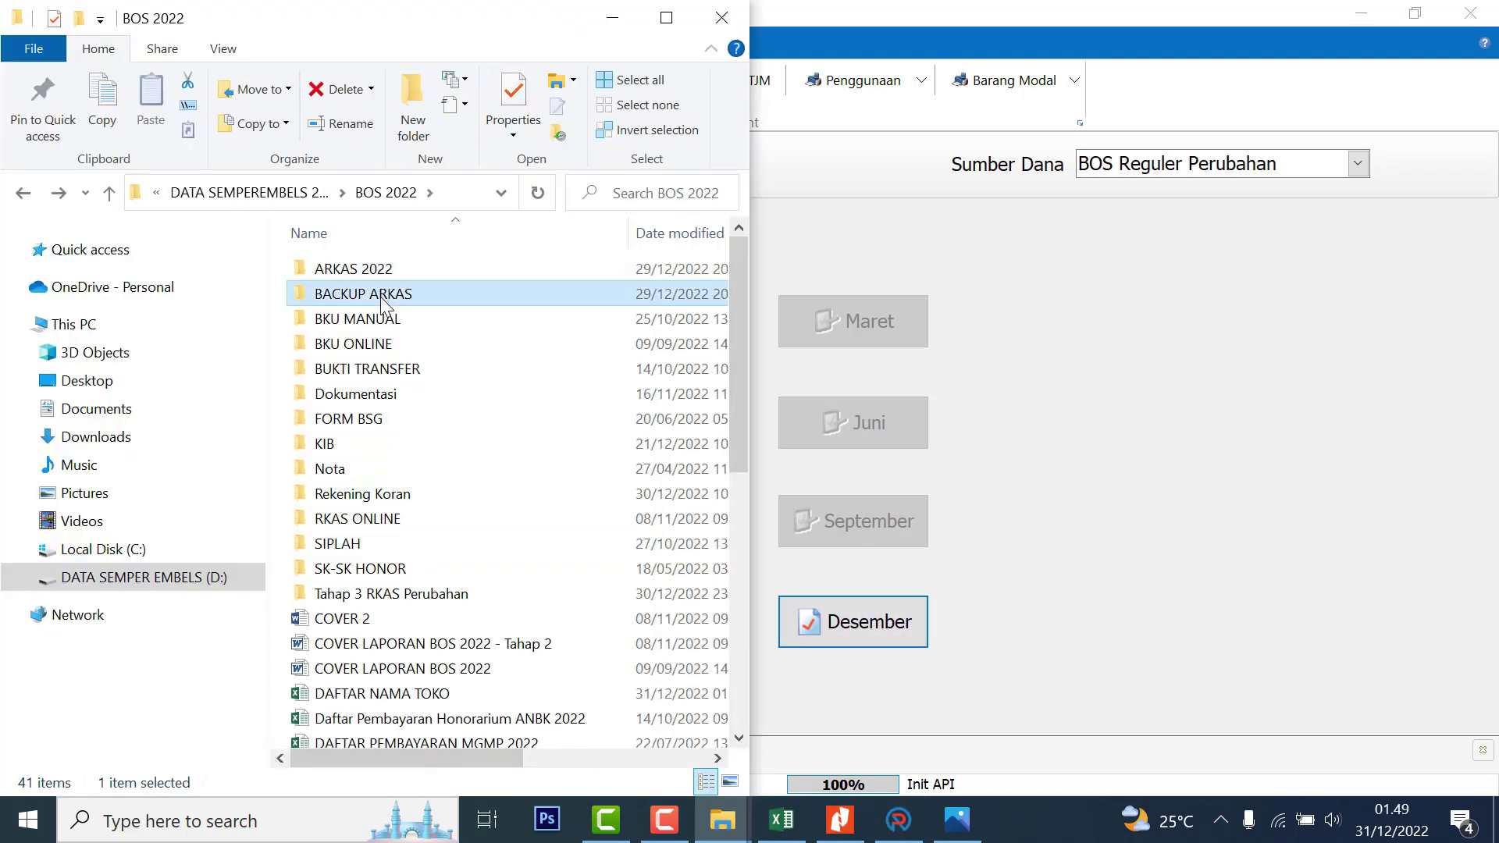
double_click(384, 296)
left_click(400, 275)
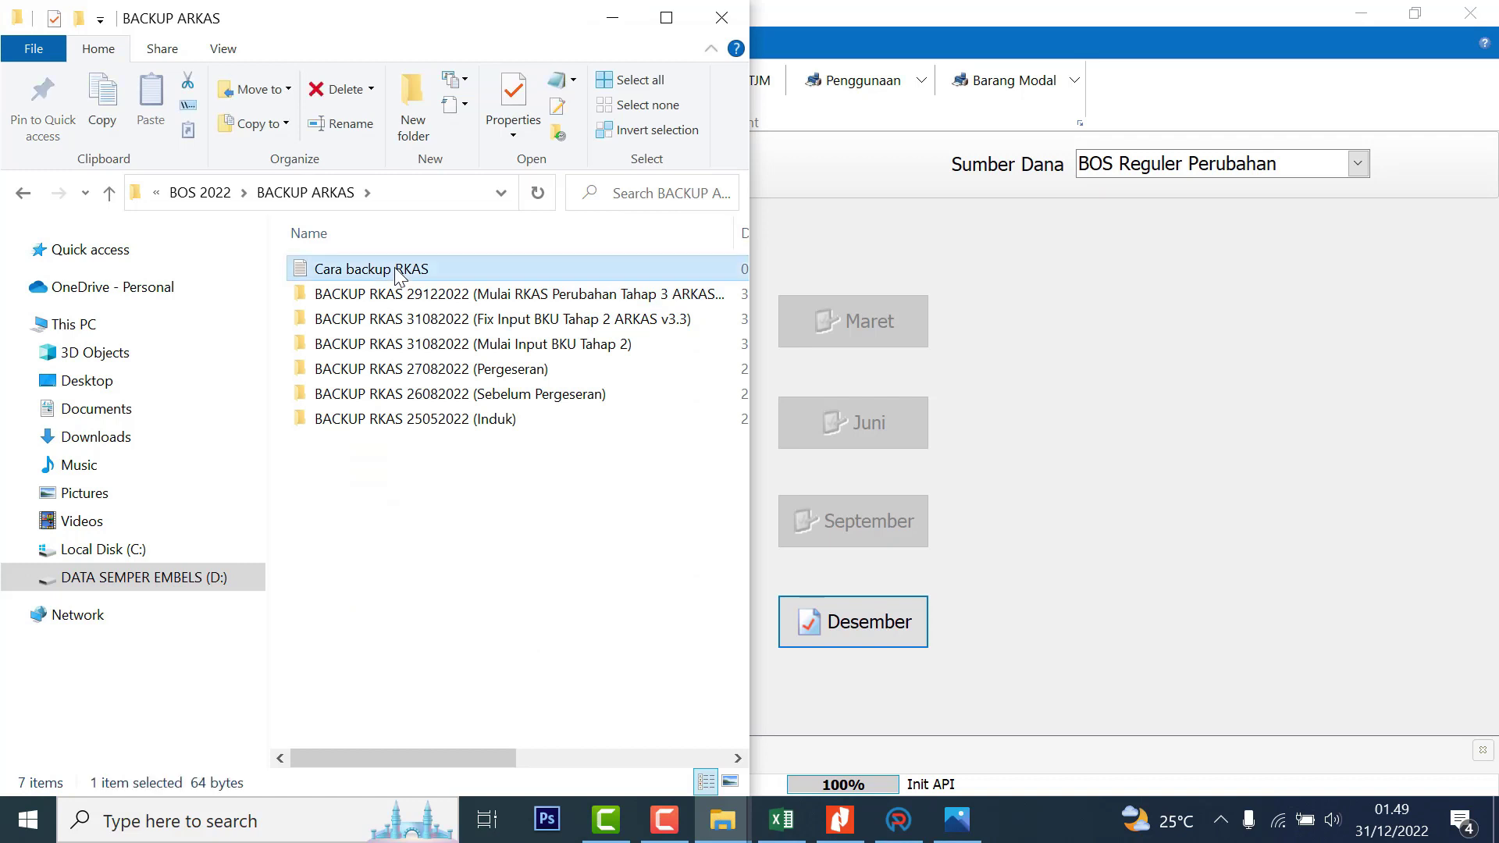
double_click(397, 274)
left_click(614, 16)
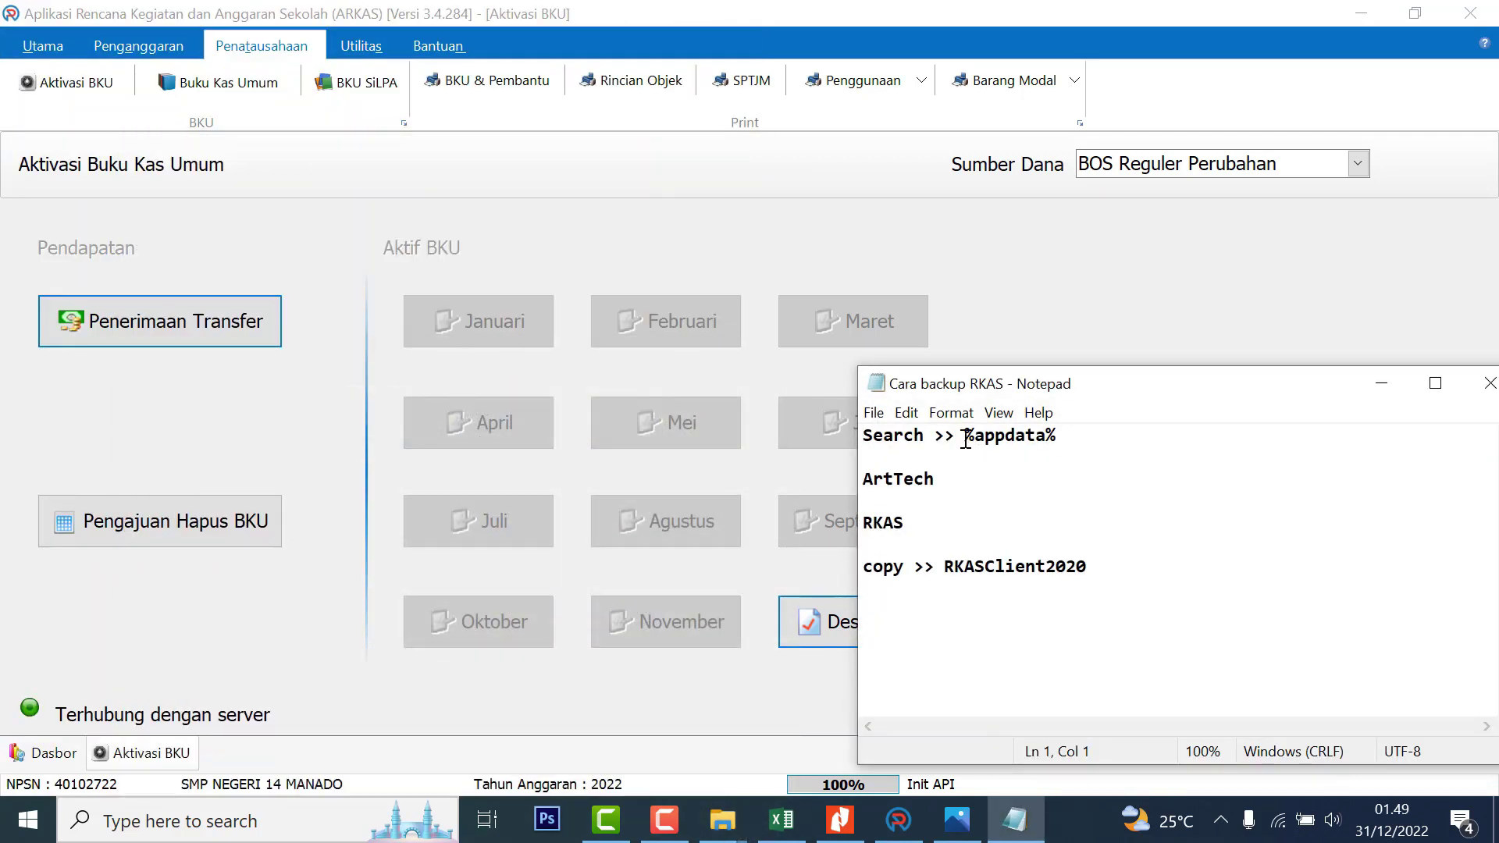
left_click_drag(966, 439, 1083, 461)
key("ctrl+c")
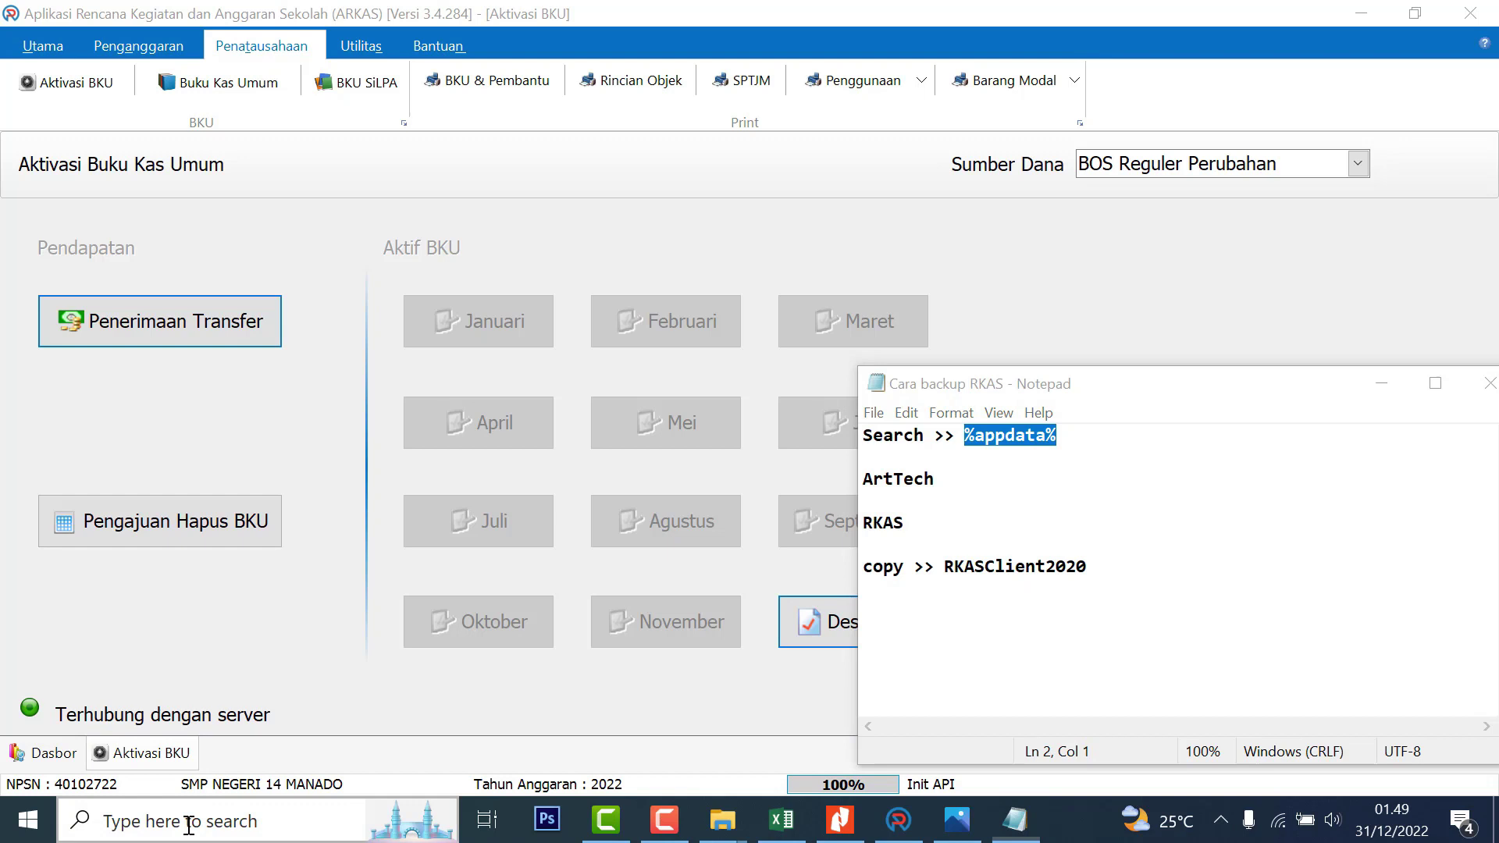
Search Windows for %appdata% and open the Roaming ArtTech folder
left_click(190, 828)
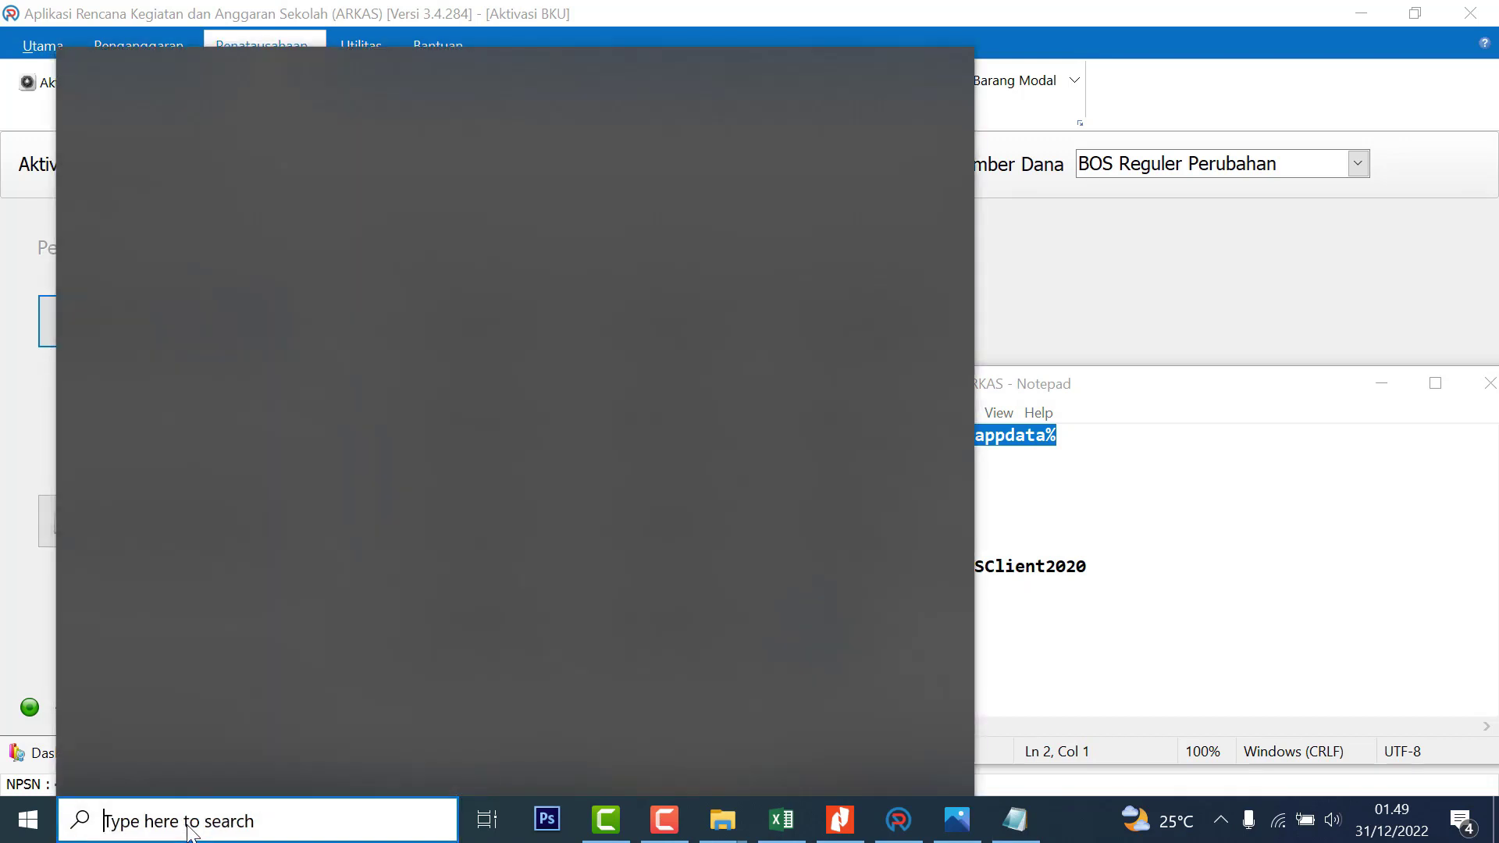
key("ctrl+v")
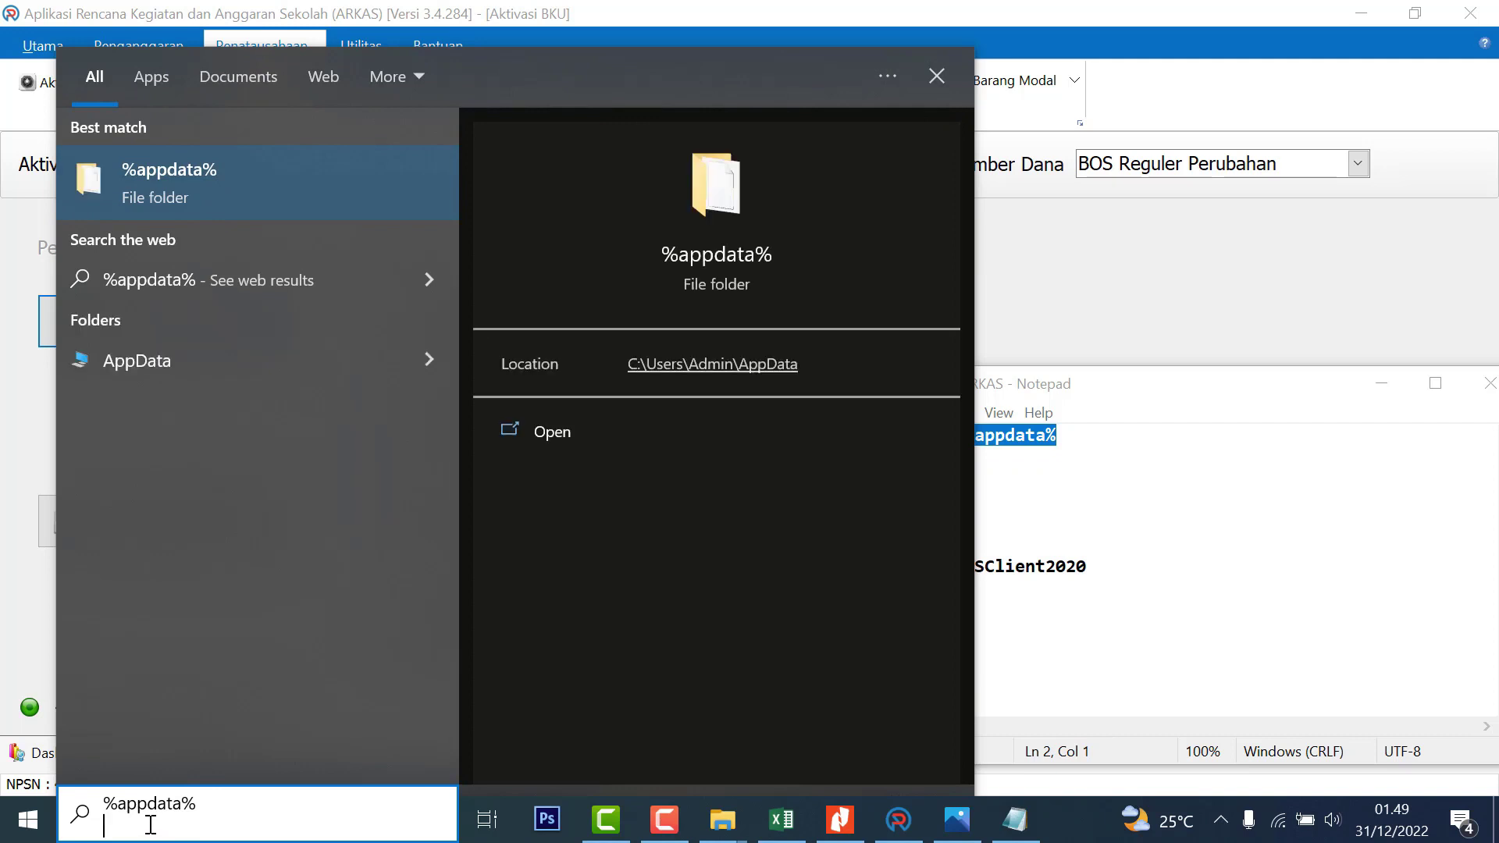
key("BackSpace")
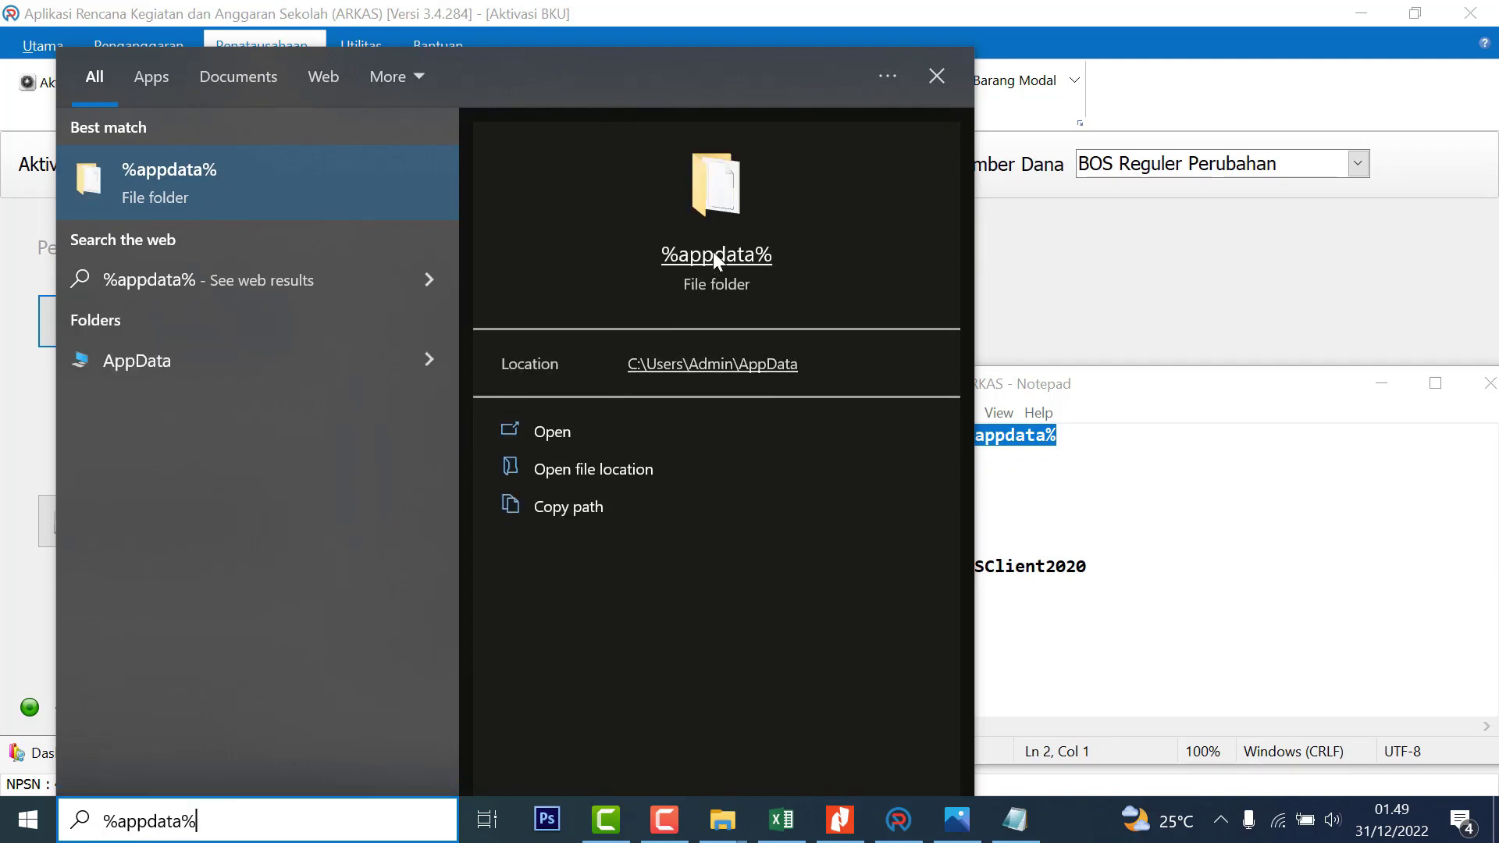
left_click(714, 258)
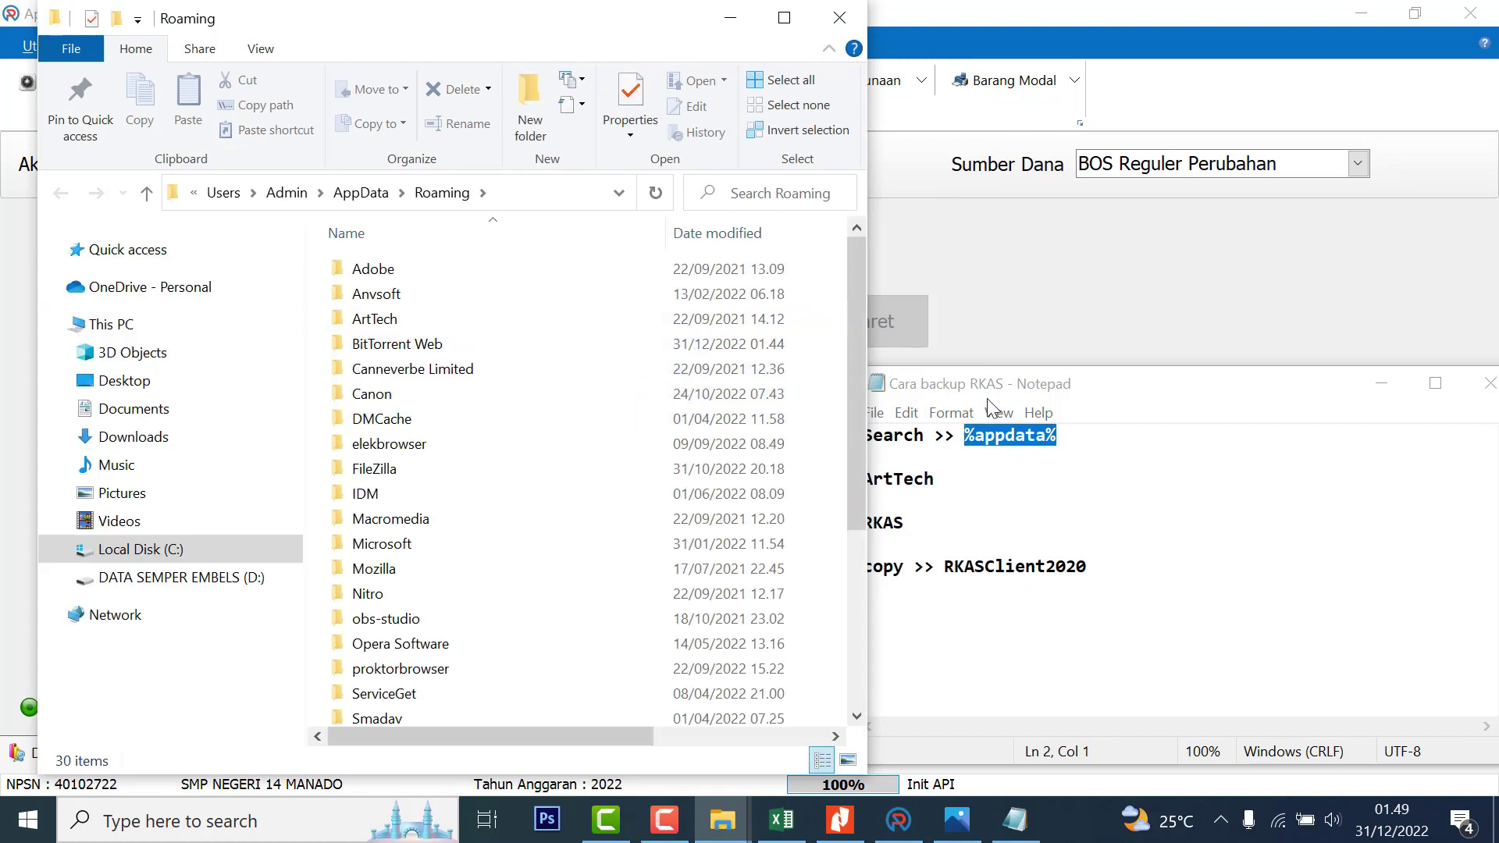
left_click(1016, 397)
double_click(390, 320)
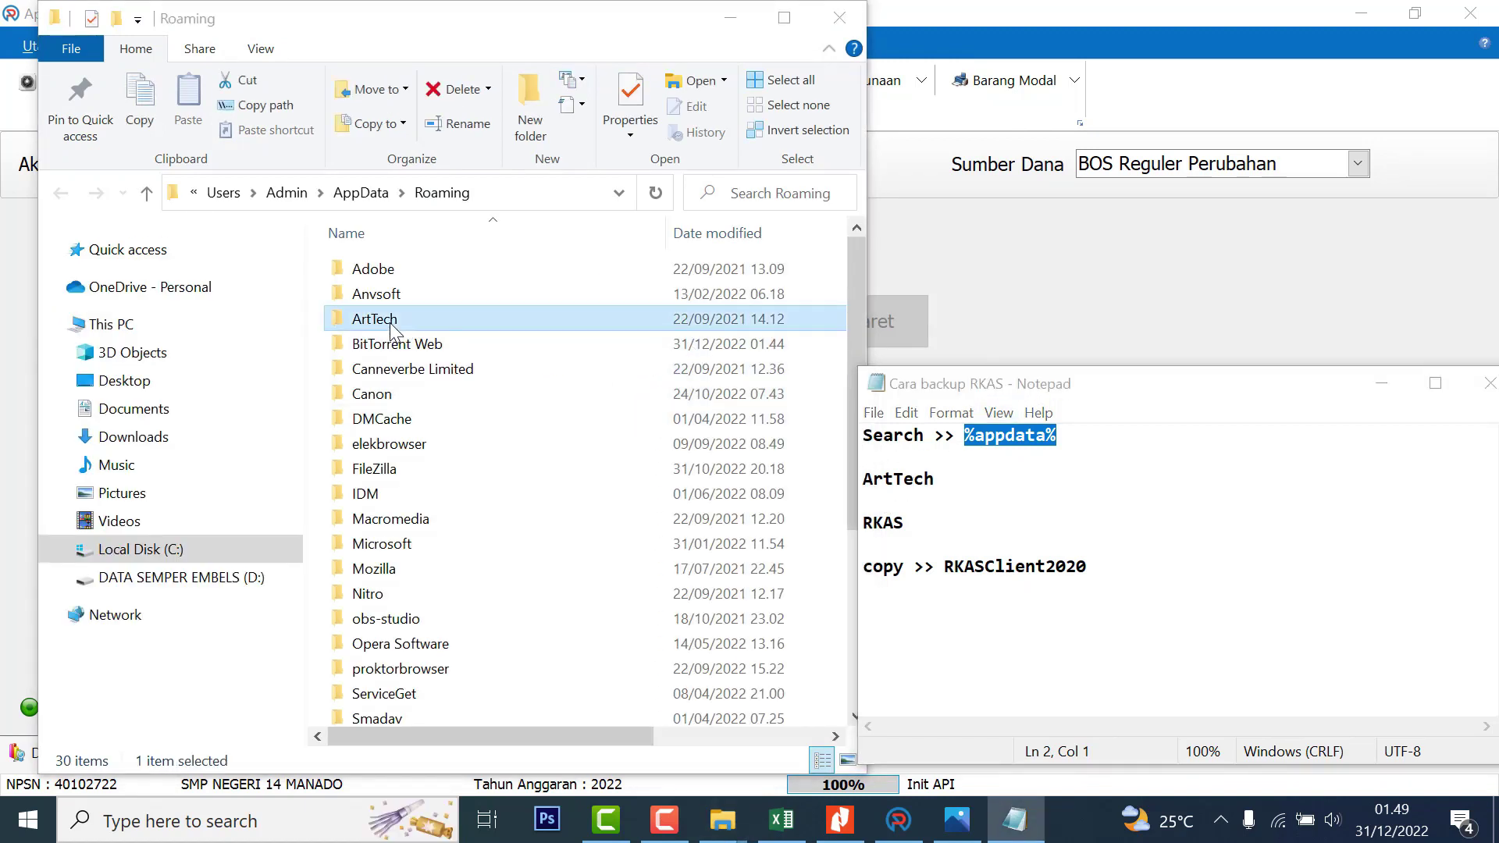
Check the RKAS folder's contents, then copy the RKAS folder from ArtTech
left_click(429, 286)
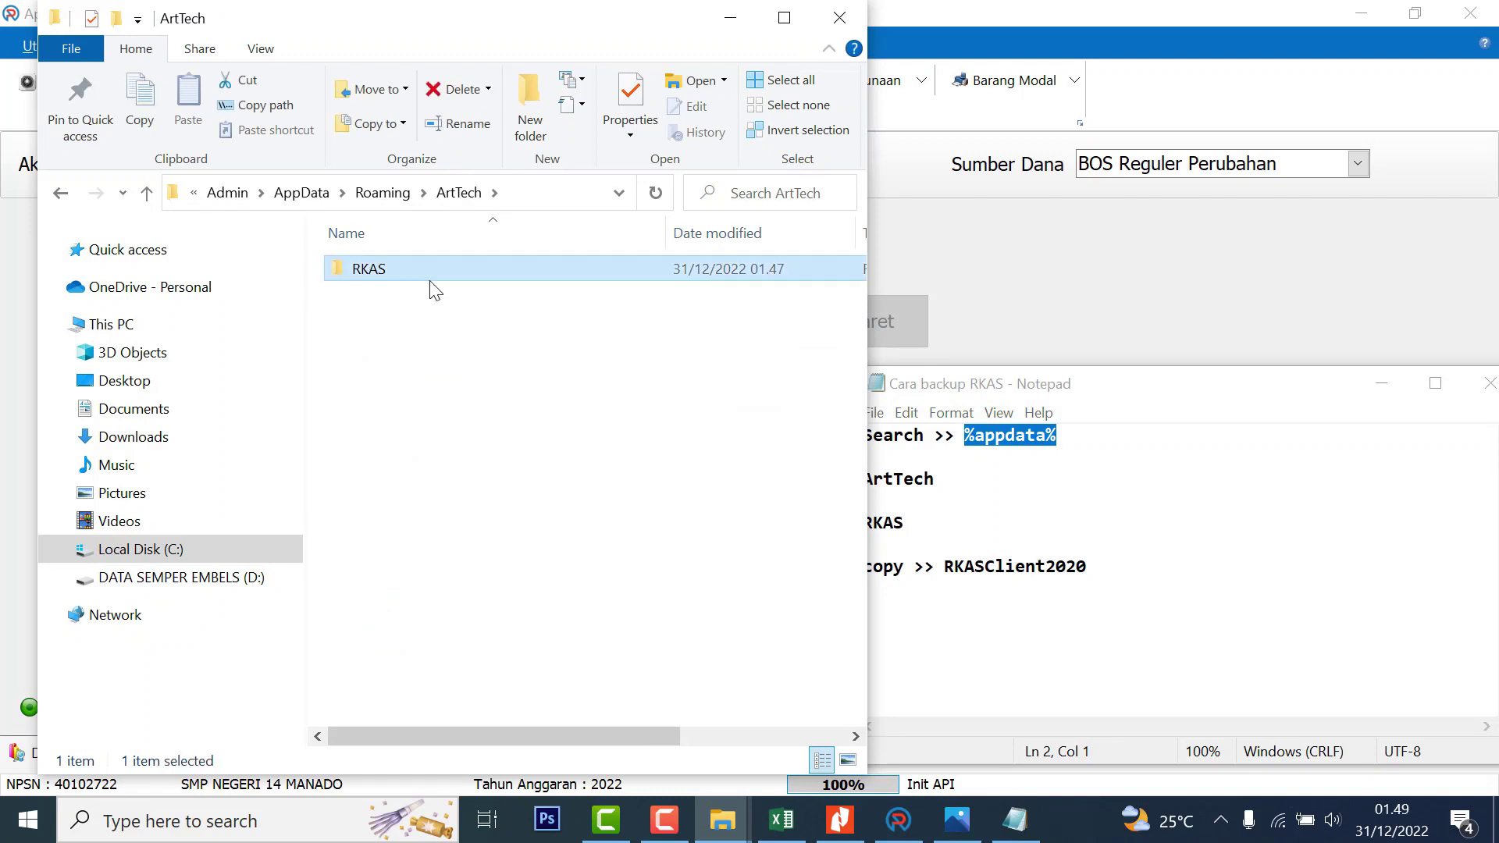
left_click(1056, 394)
left_click(374, 273)
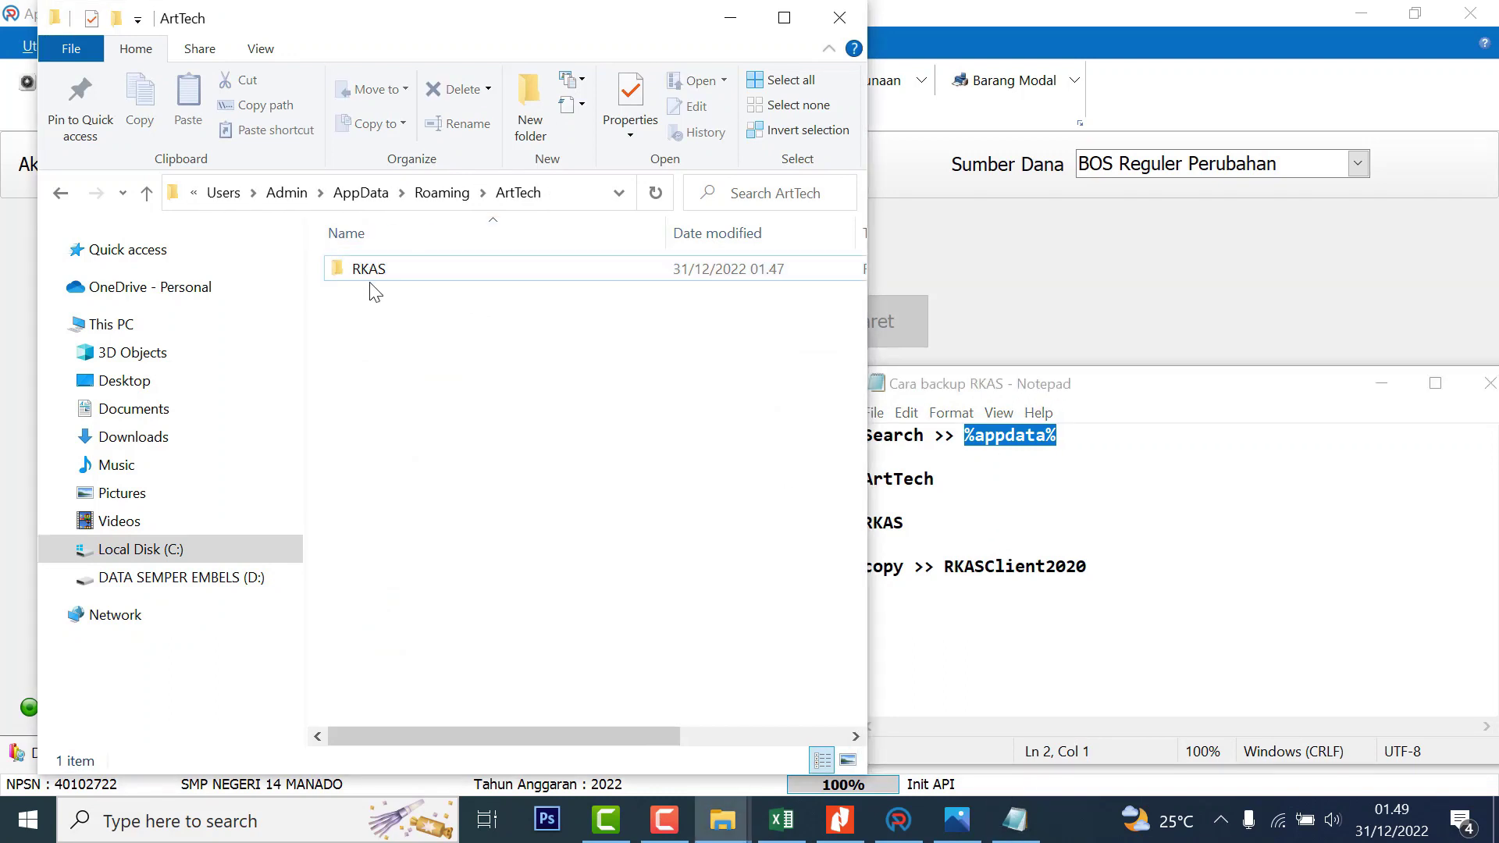
double_click(373, 272)
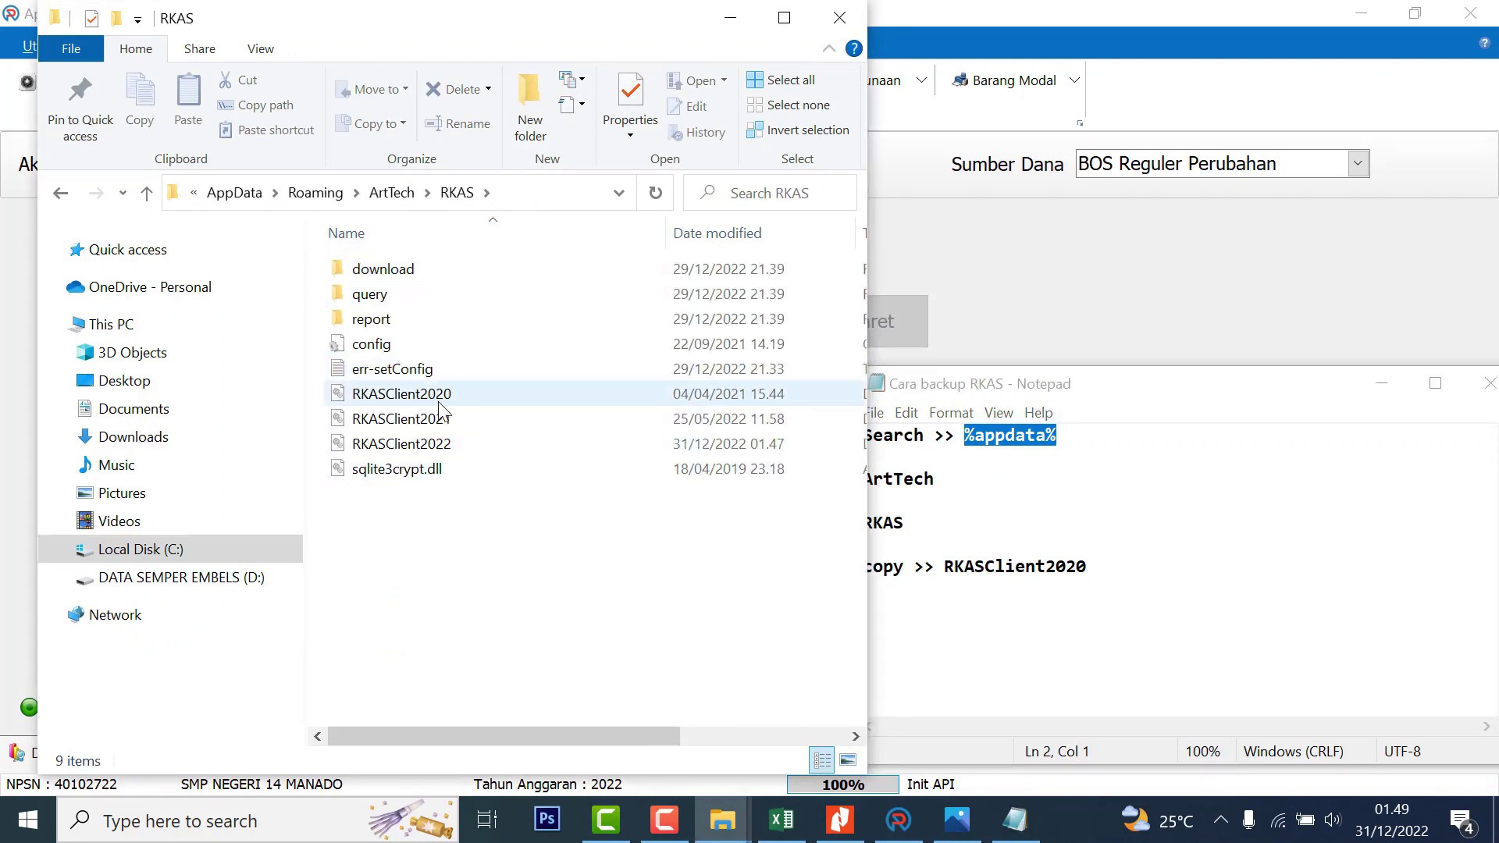
left_click(61, 195)
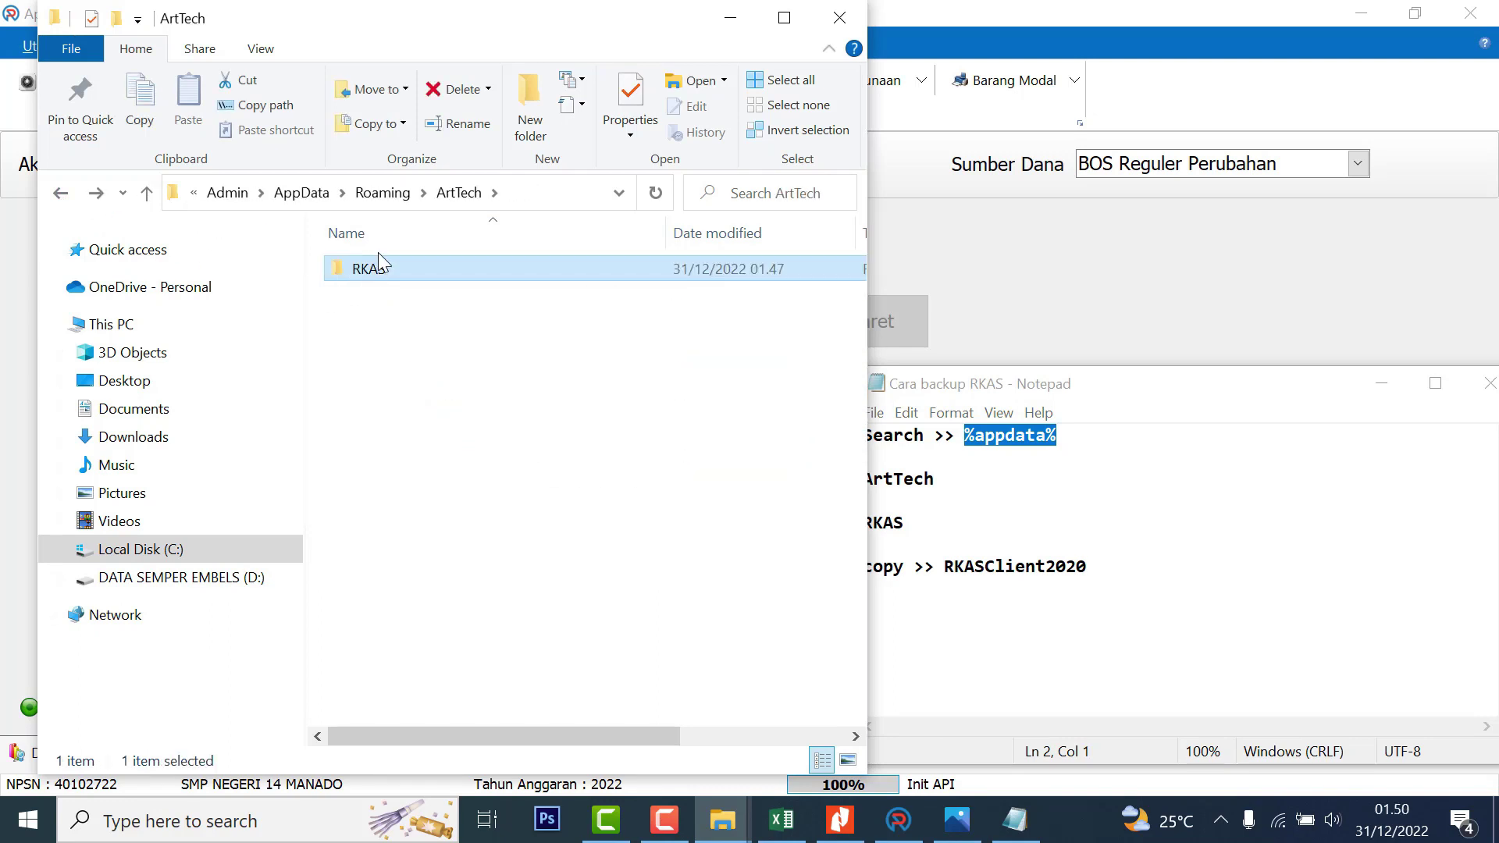
key("ctrl+c")
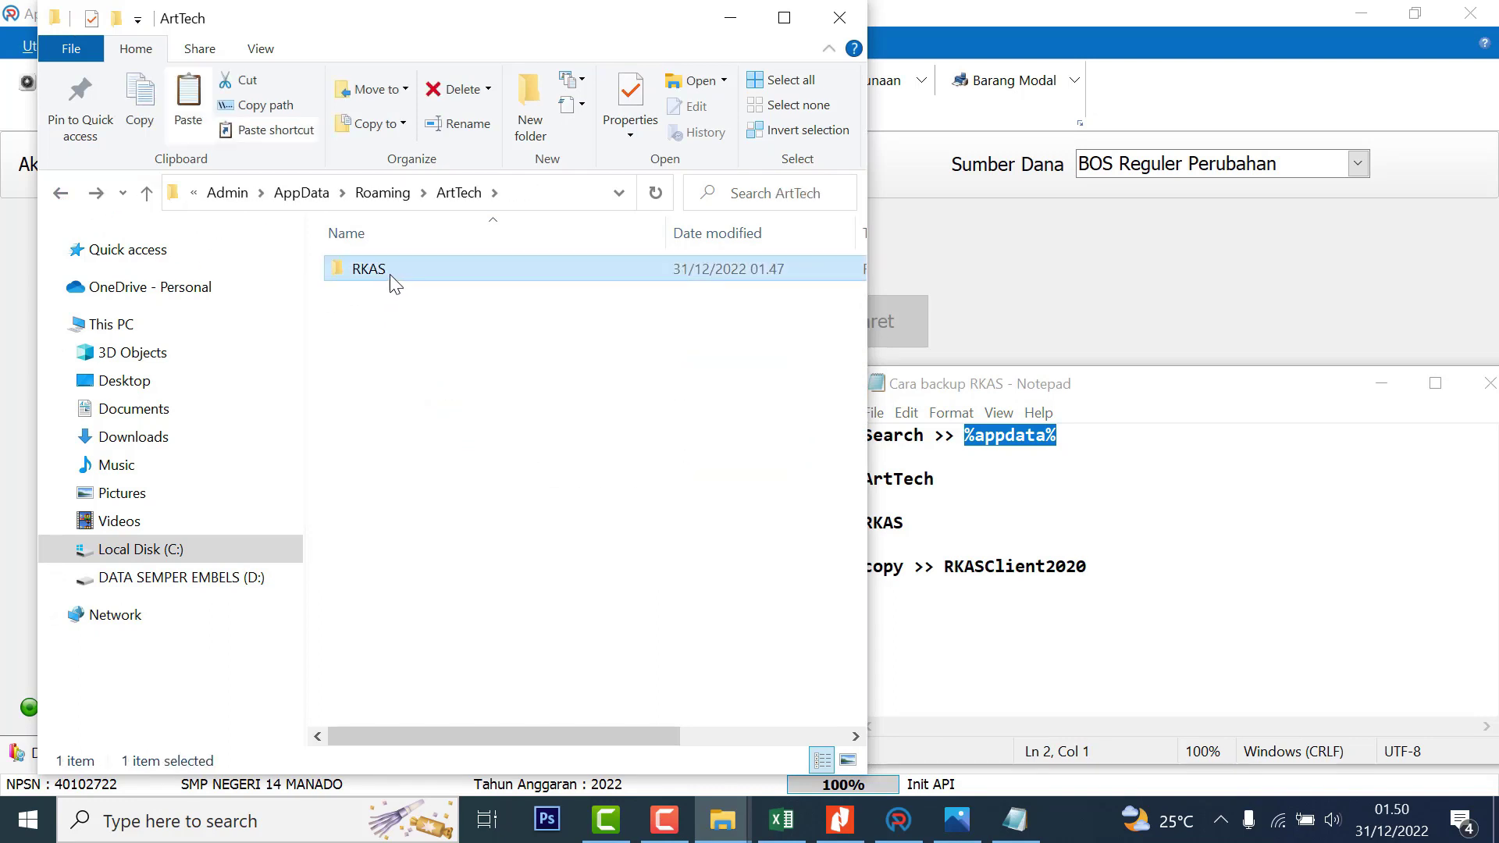
mouse_move(722, 820)
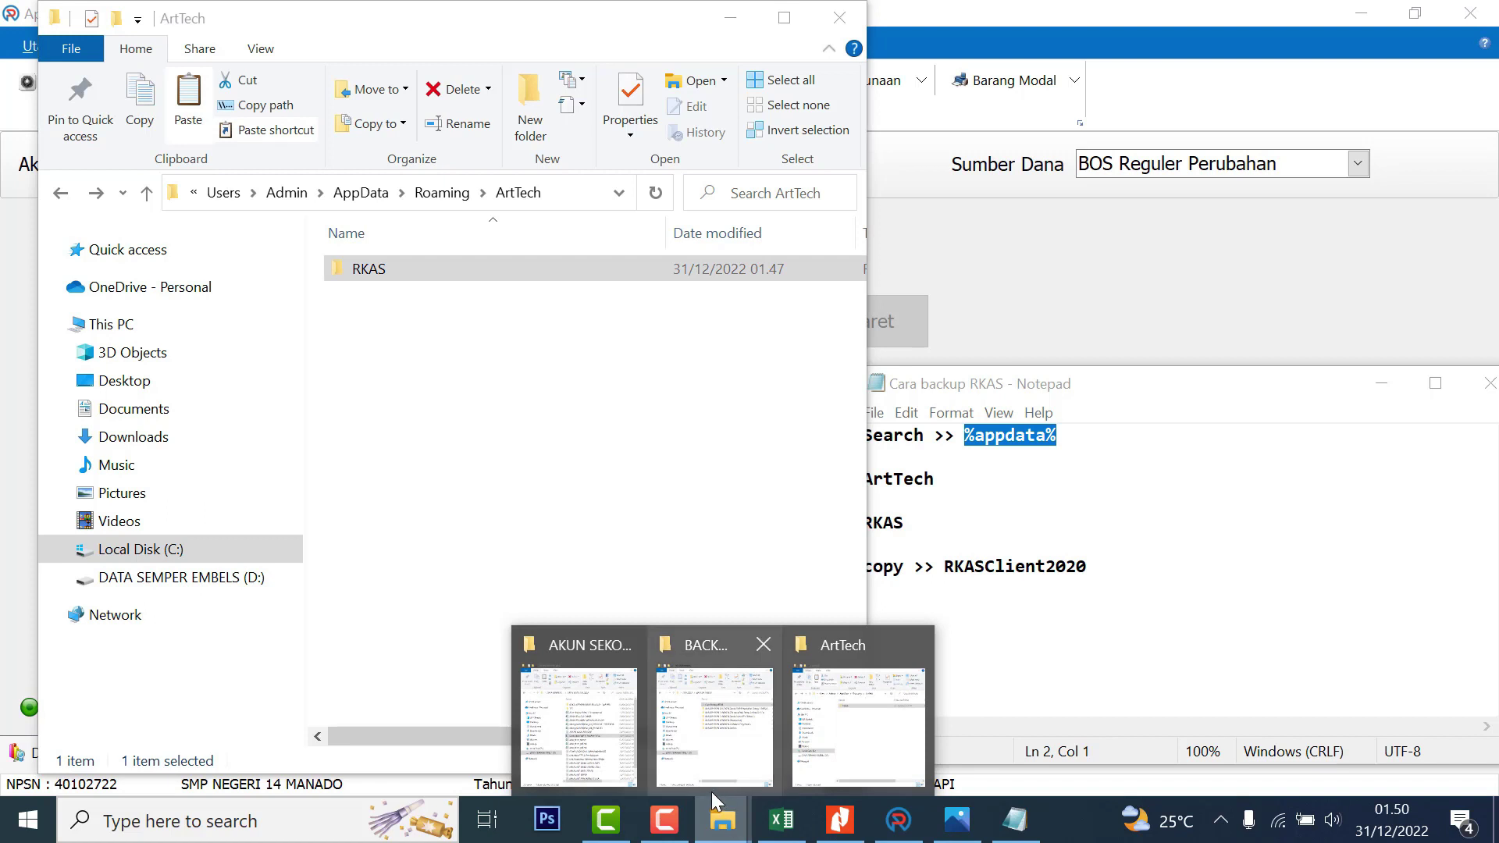
left_click(718, 778)
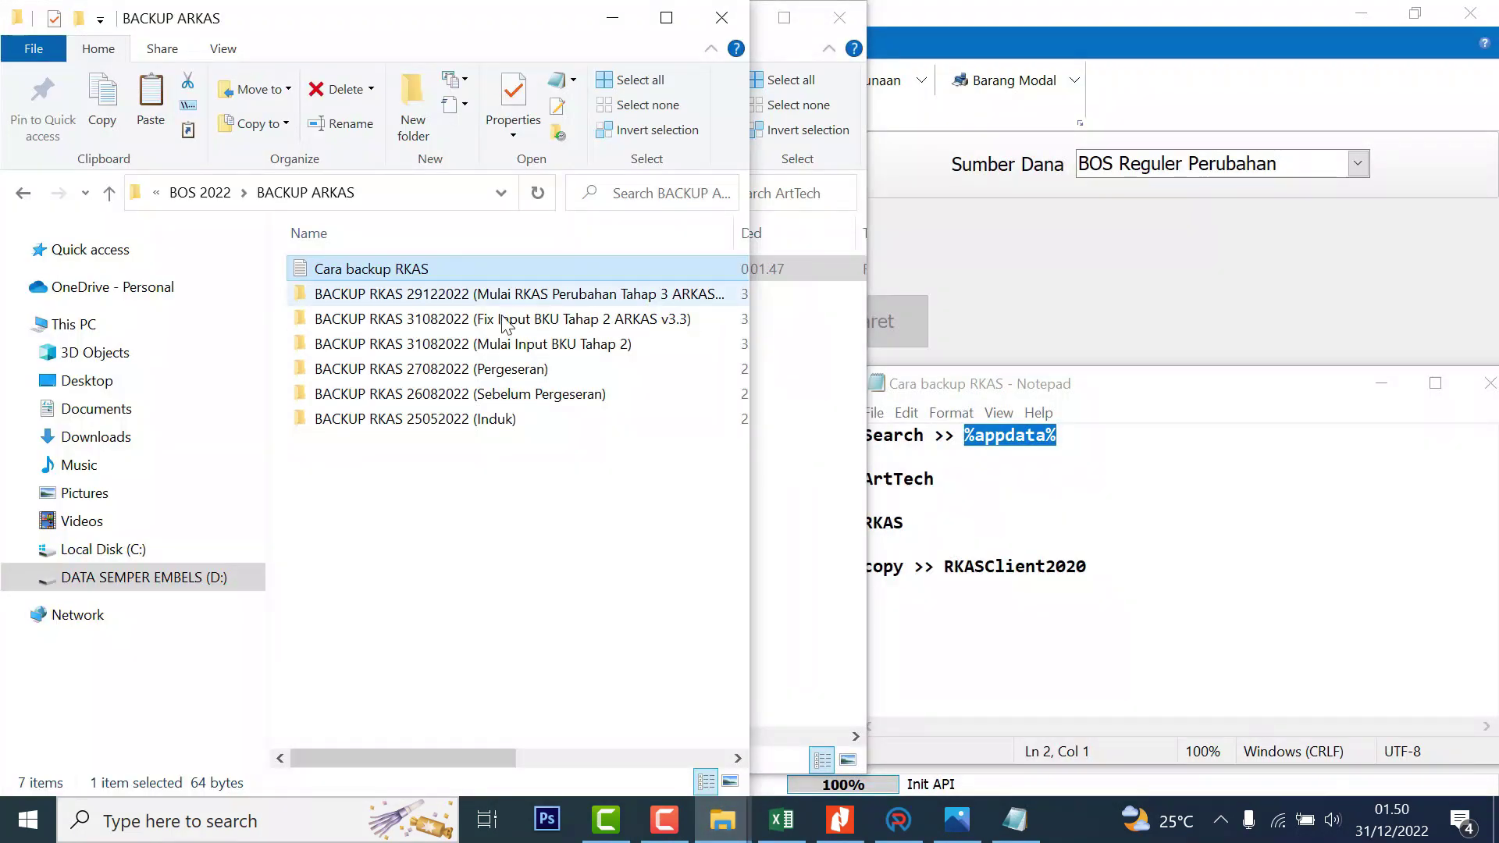
Create and open the folder 'BACKUP RKAS 31122022 (BKU Desember Sebelum Sinkron)' inside BACKUP ARKAS
left_click(412, 109)
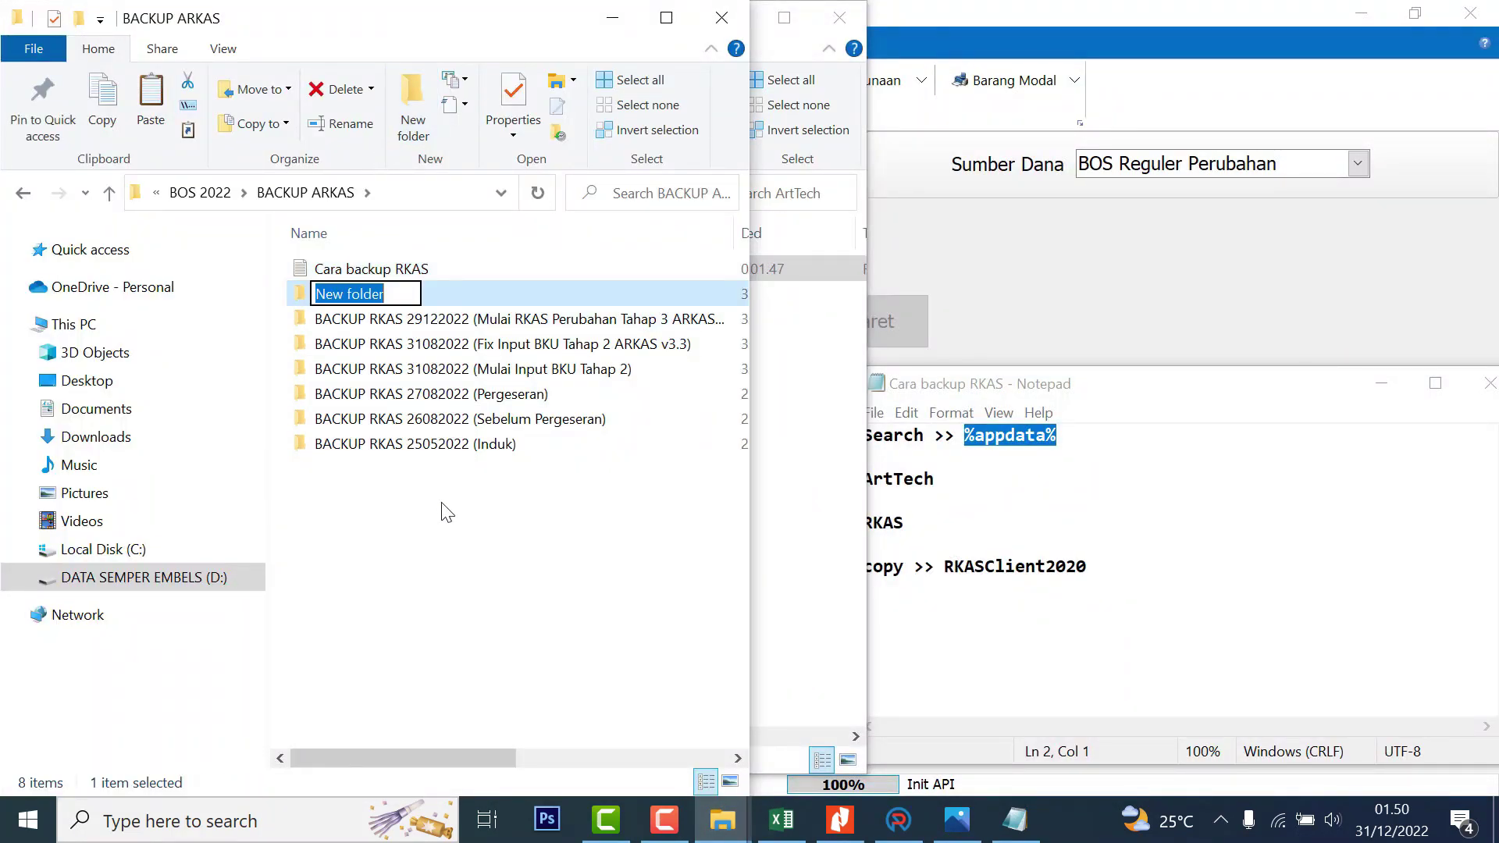
type("Ba")
key("BackSpace")
type("ACKUP")
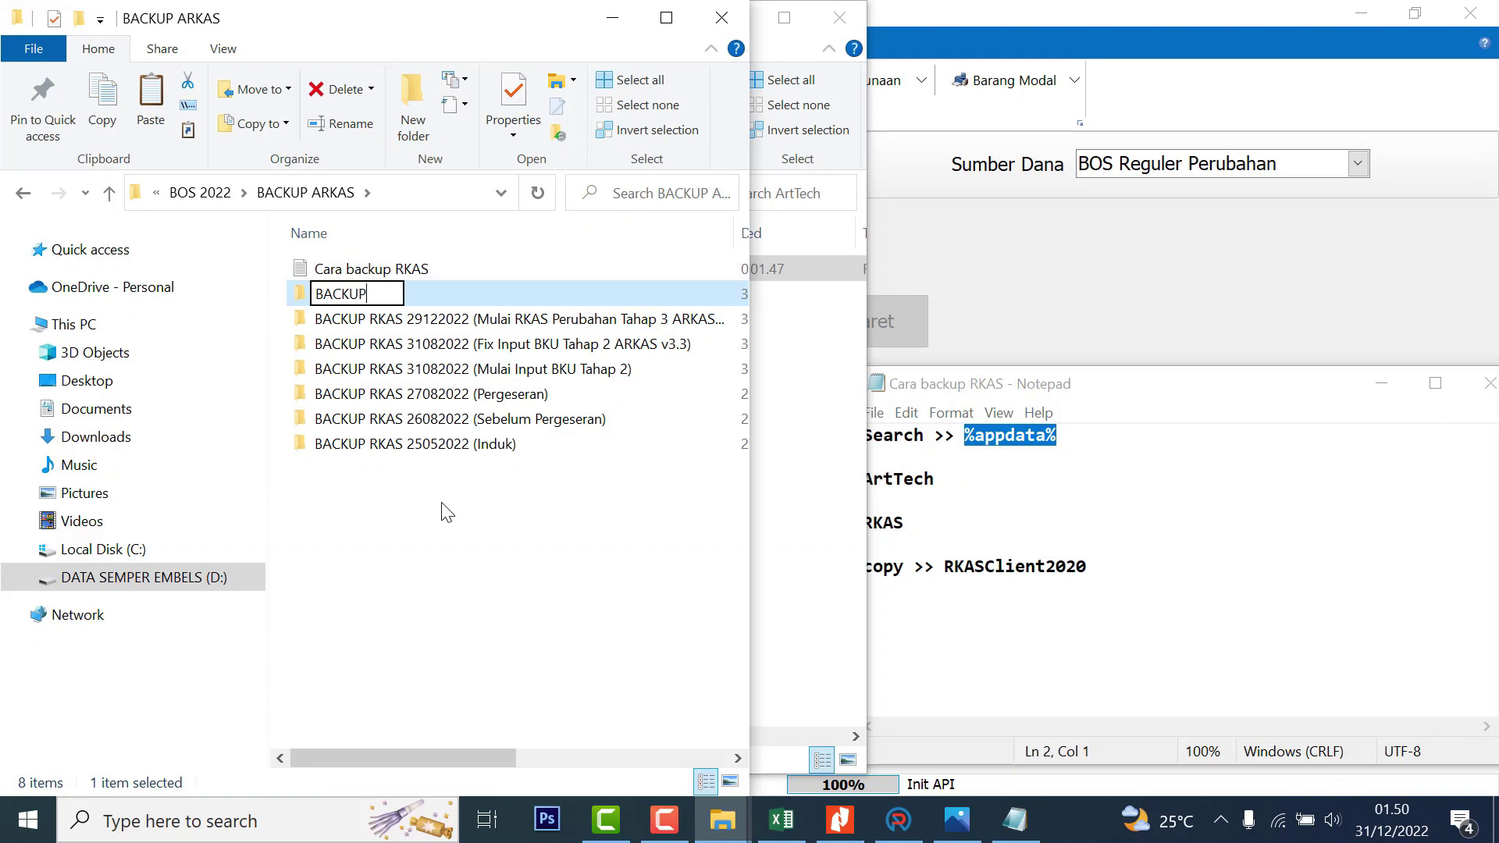
type(" RKAS")
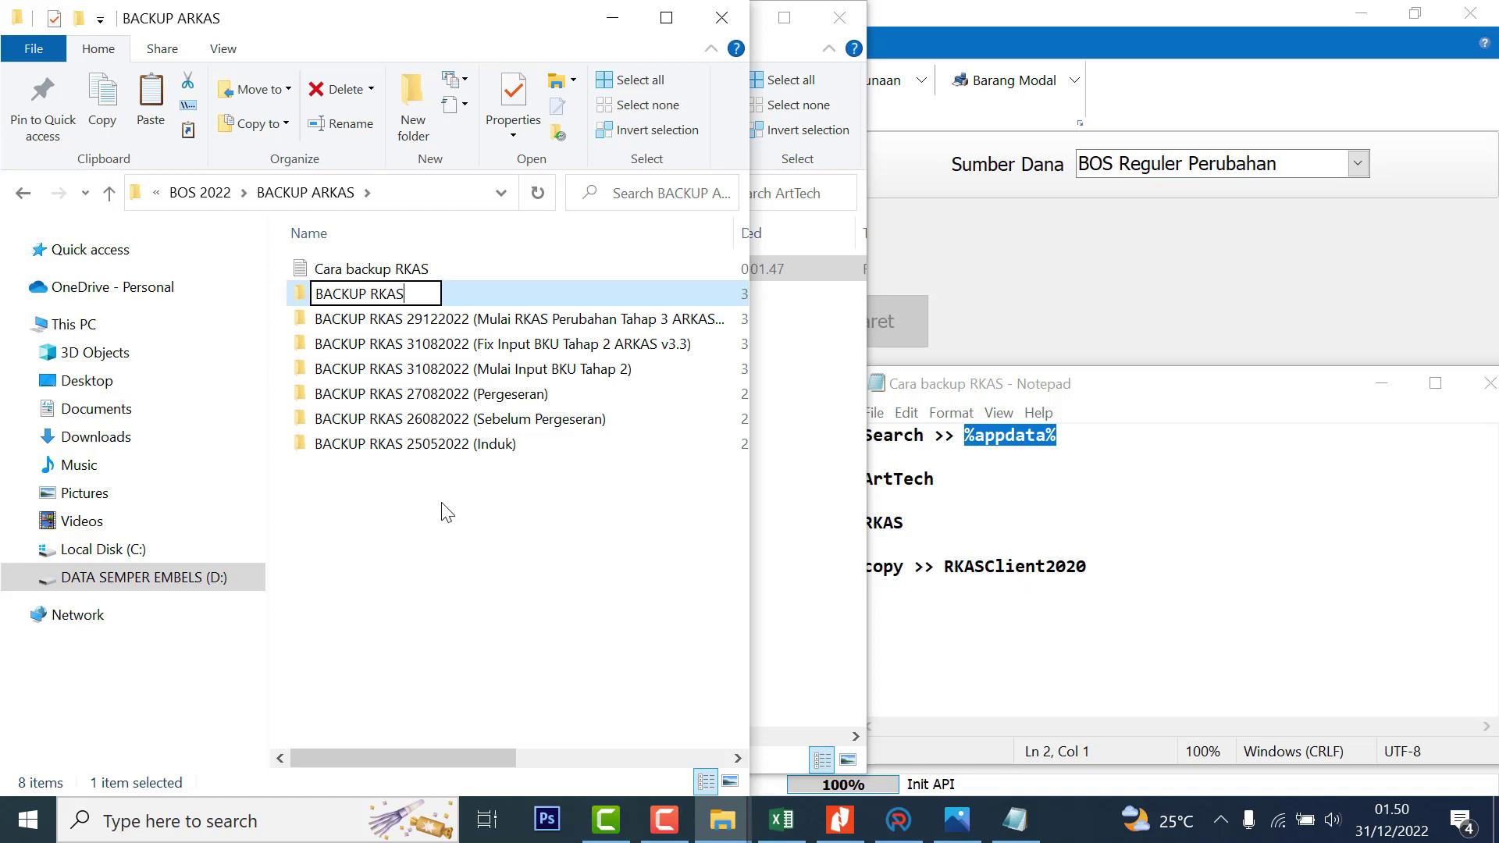
type(" 31122022")
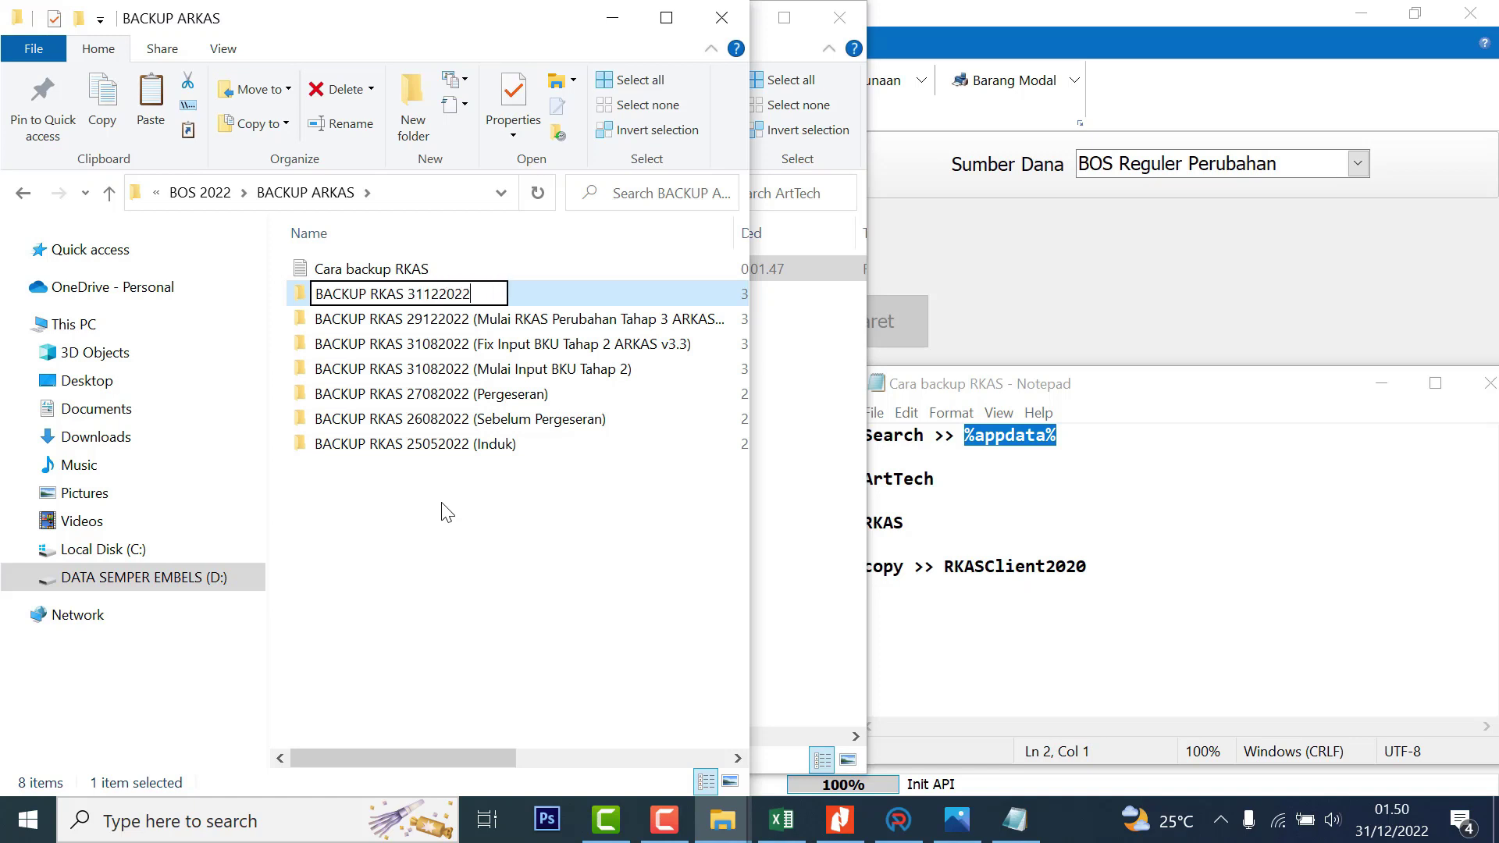
type(" (")
type("fIX")
key("BackSpace")
key("BackSpace")
key("BackSpace")
key("BackSpace")
type("BKU Des")
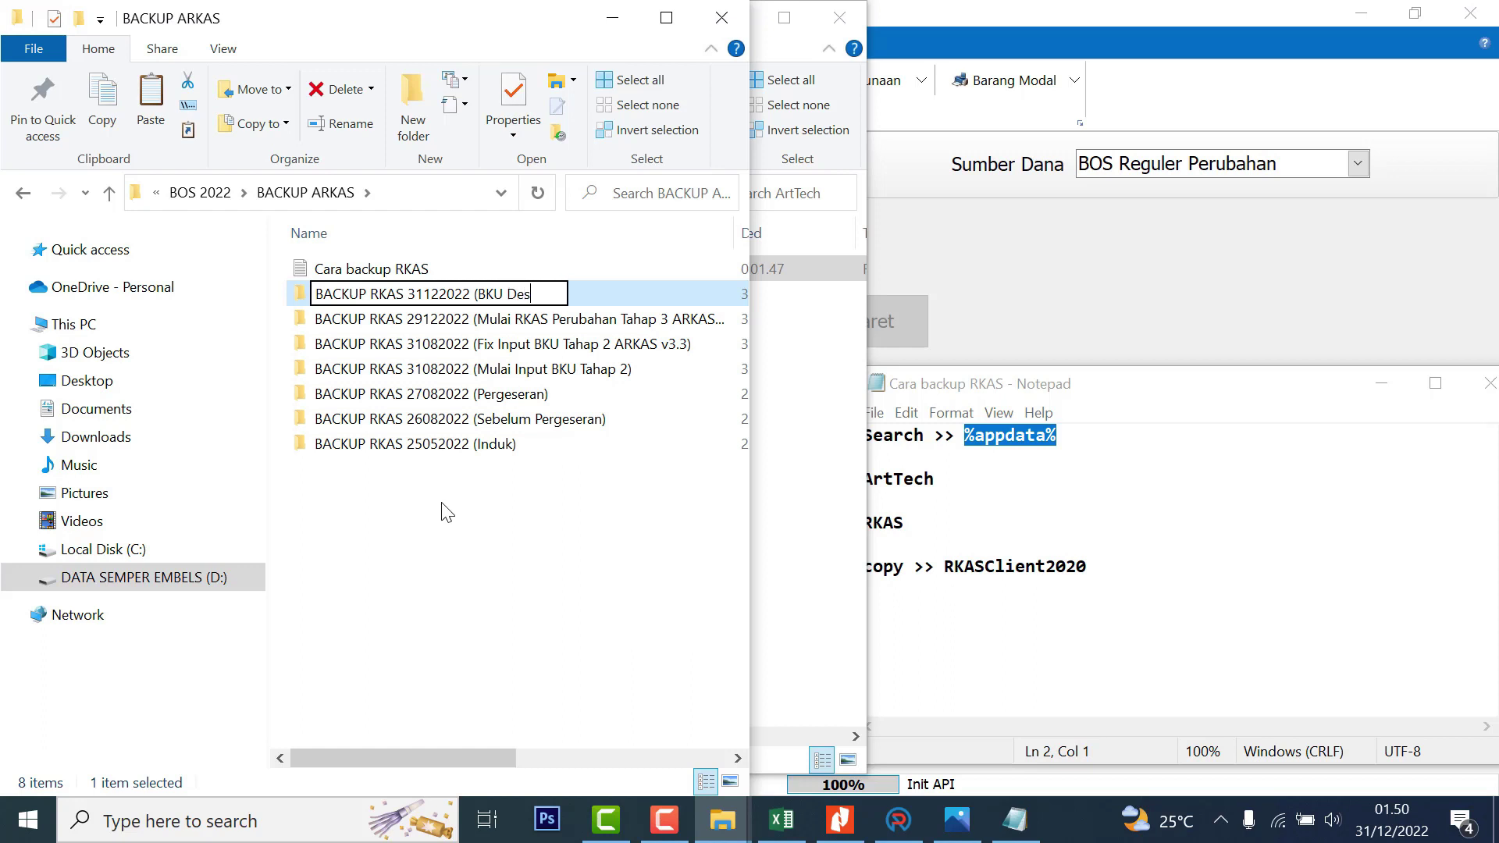
type("ember Sebelum Sinkron)")
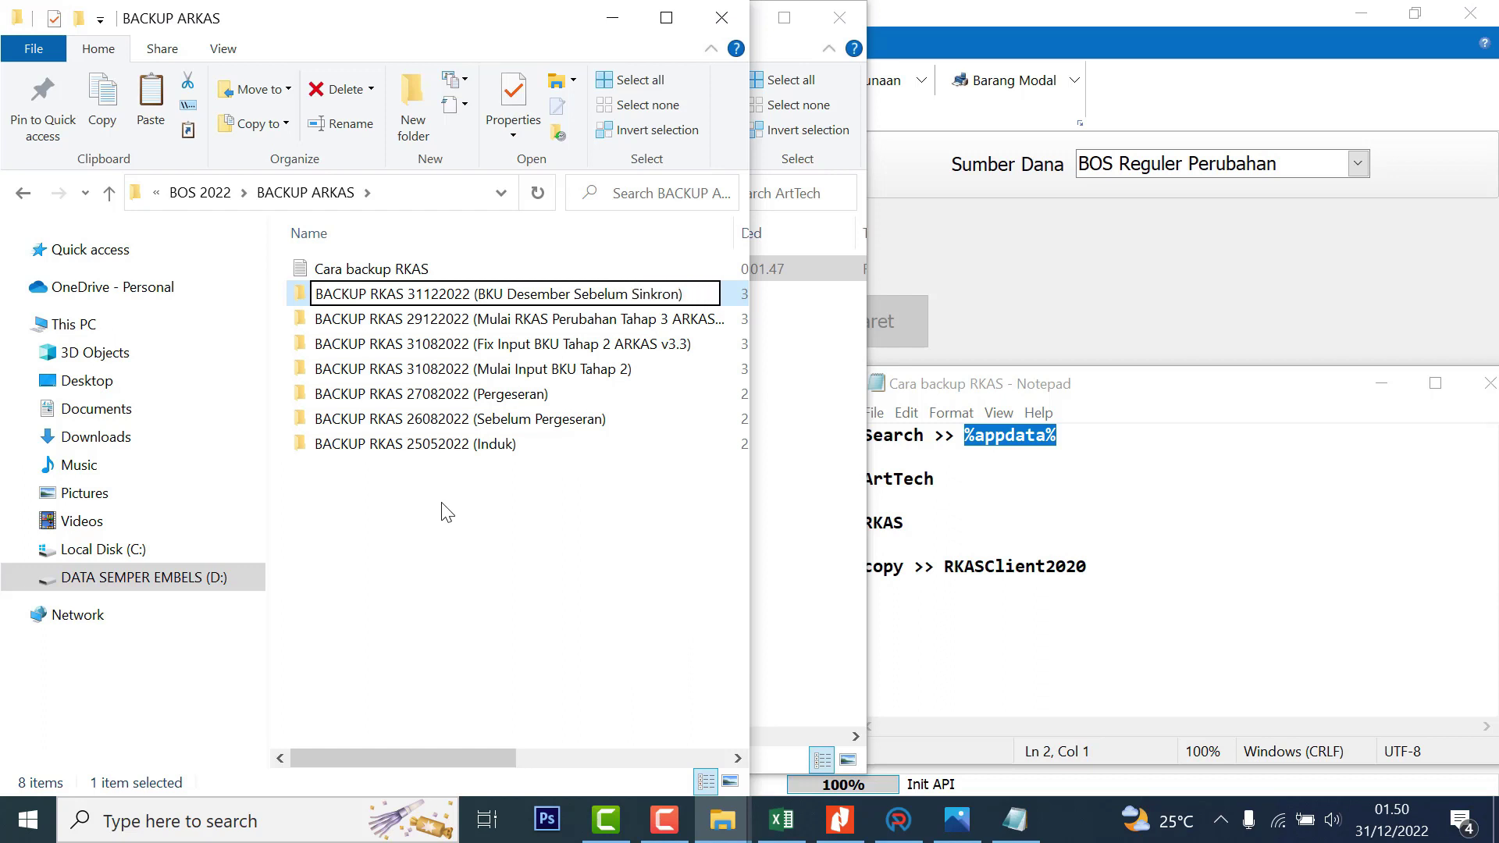
key("Return")
double_click(419, 303)
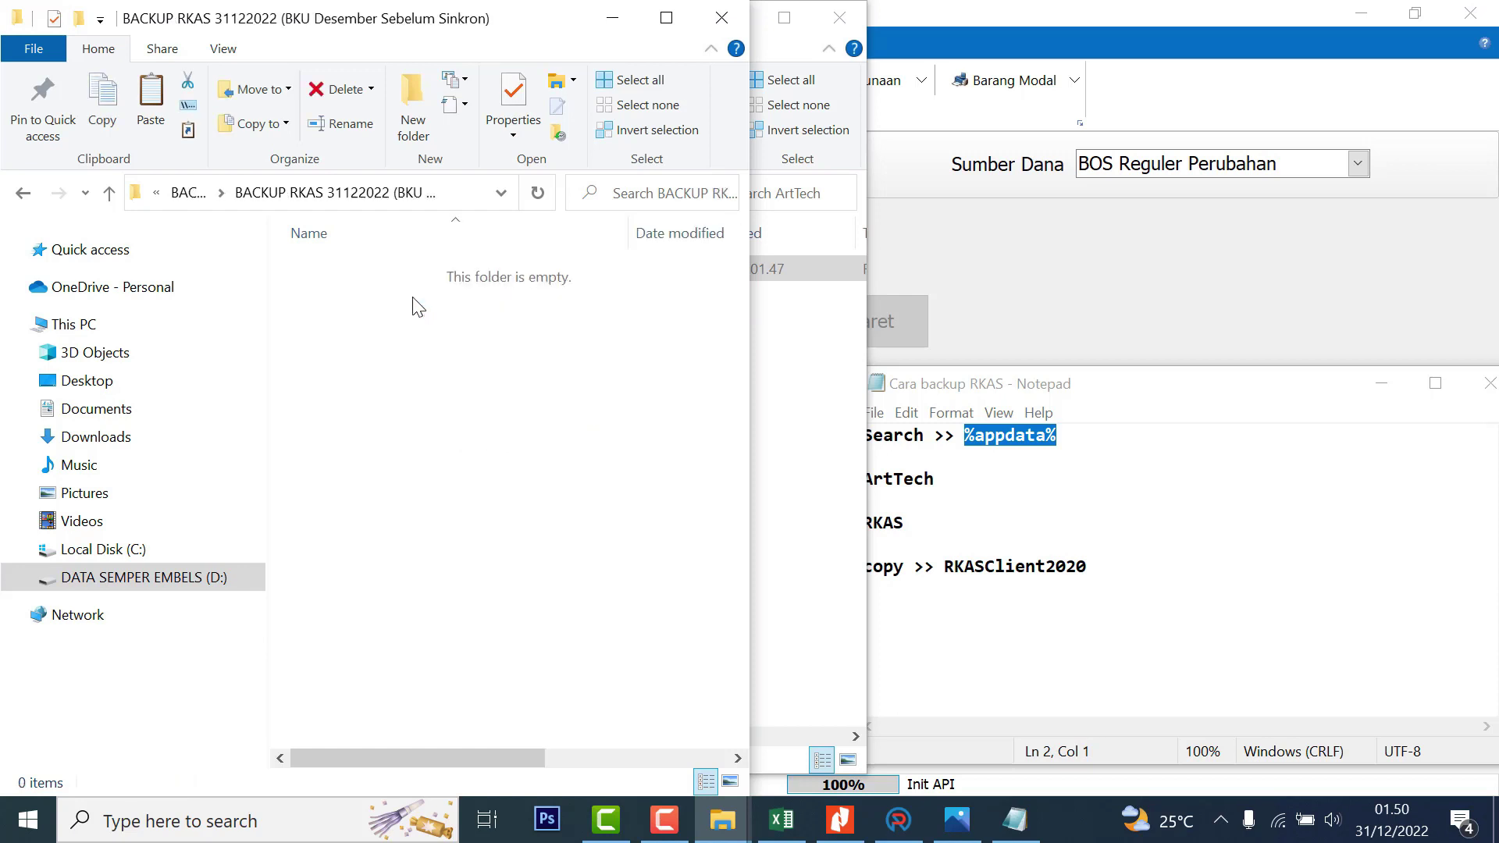
Paste the RKAS folder into the new backup folder and dock it beside ArtTech to compare
right_click(452, 398)
left_click(500, 562)
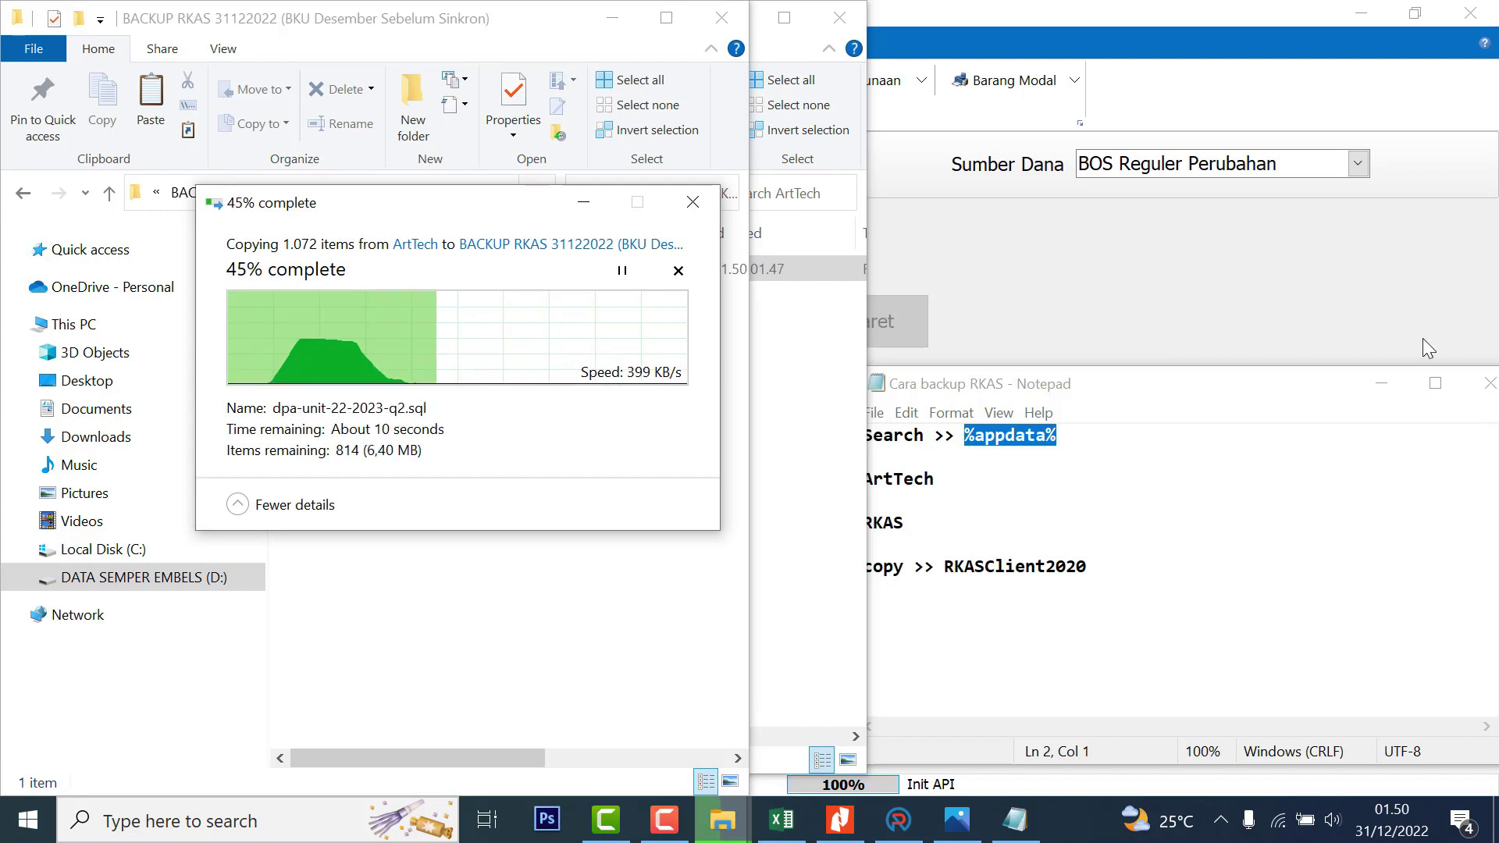
left_click(1381, 384)
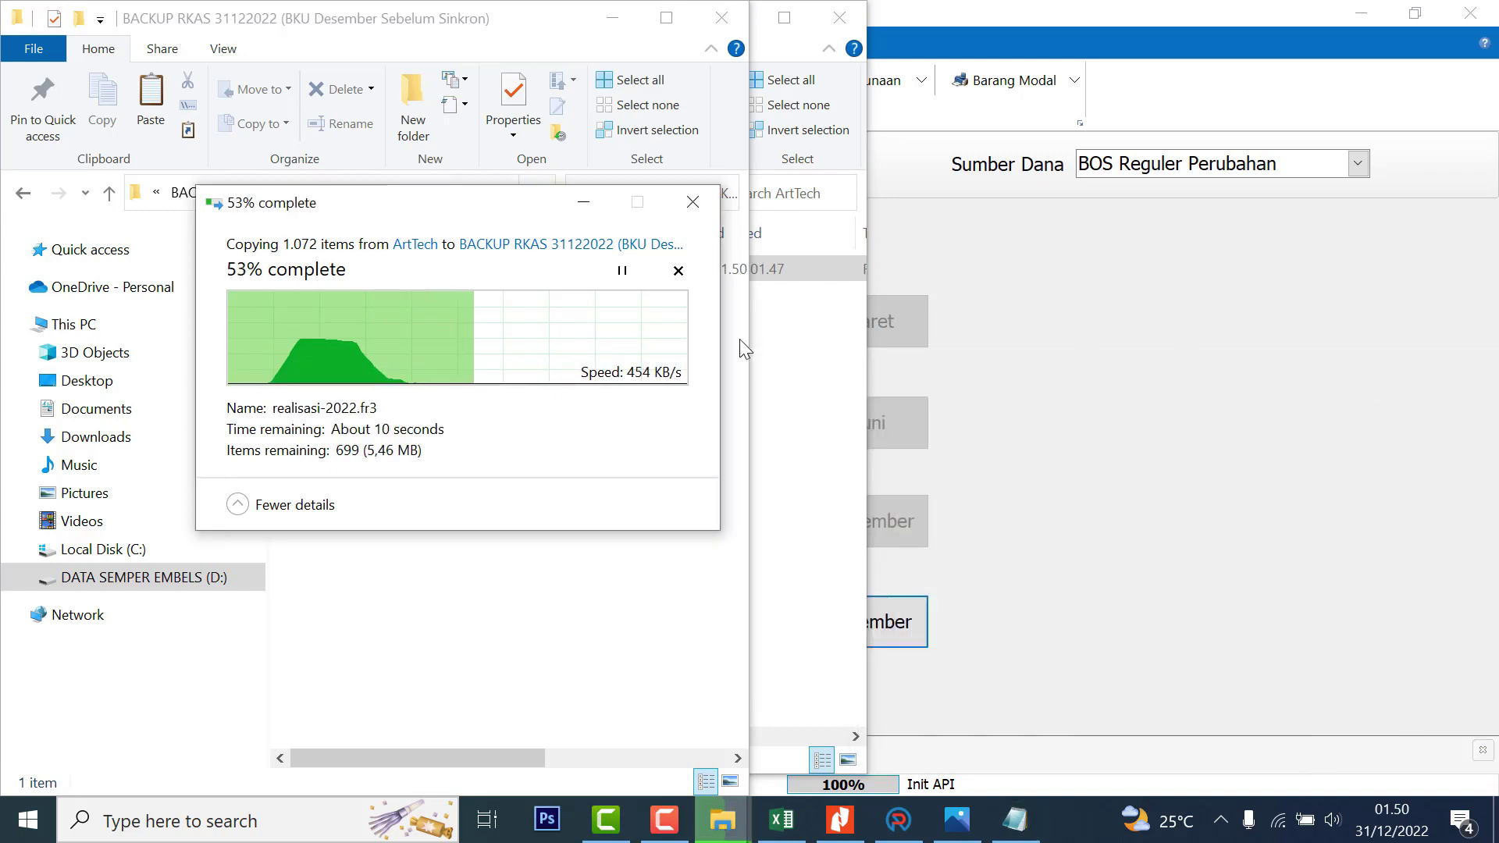
left_click_drag(538, 17, 1496, 70)
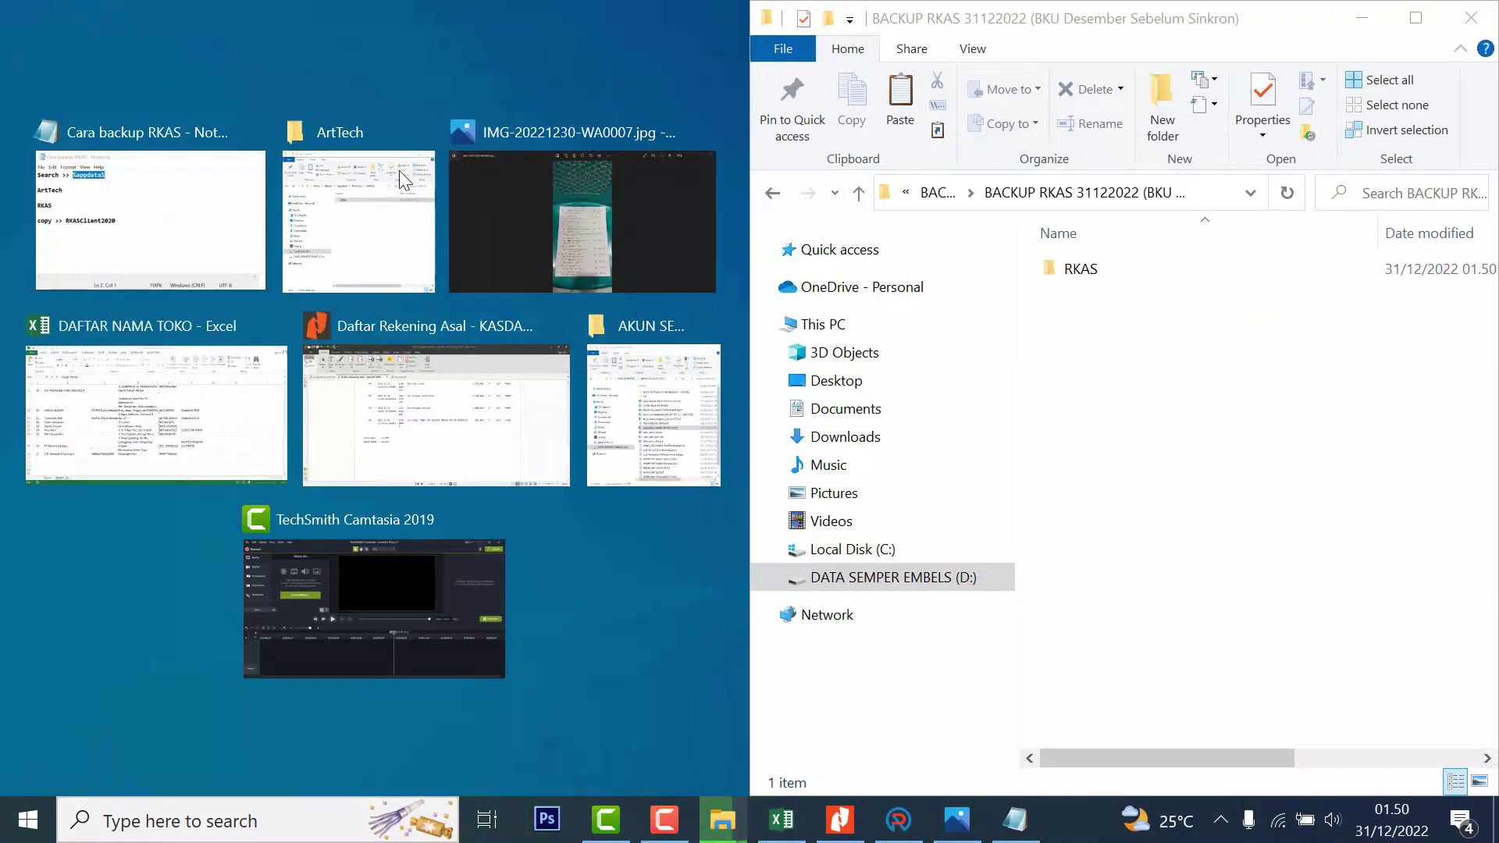
left_click(427, 188)
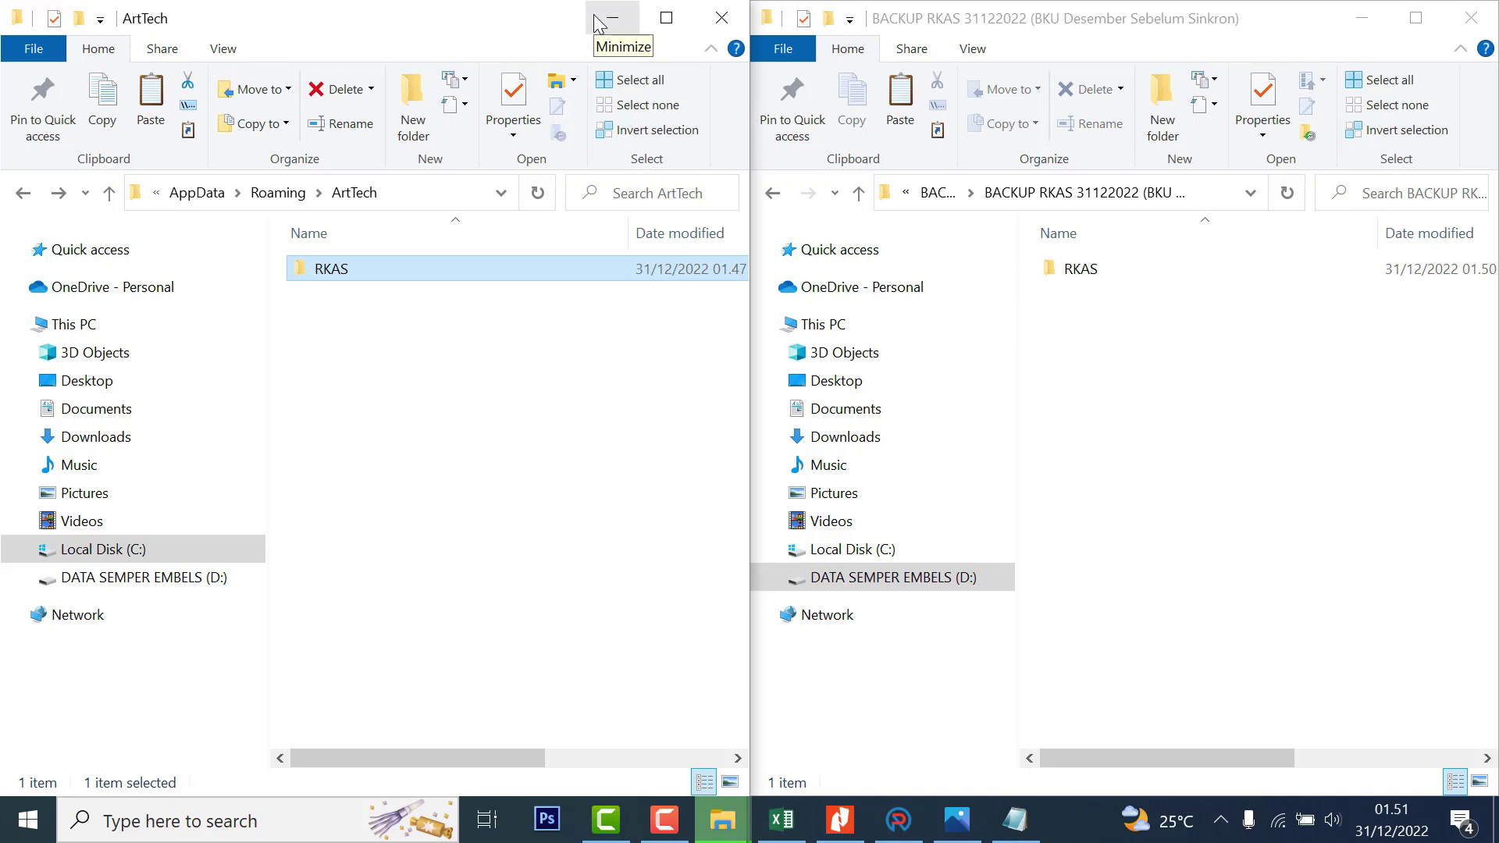
left_click(899, 820)
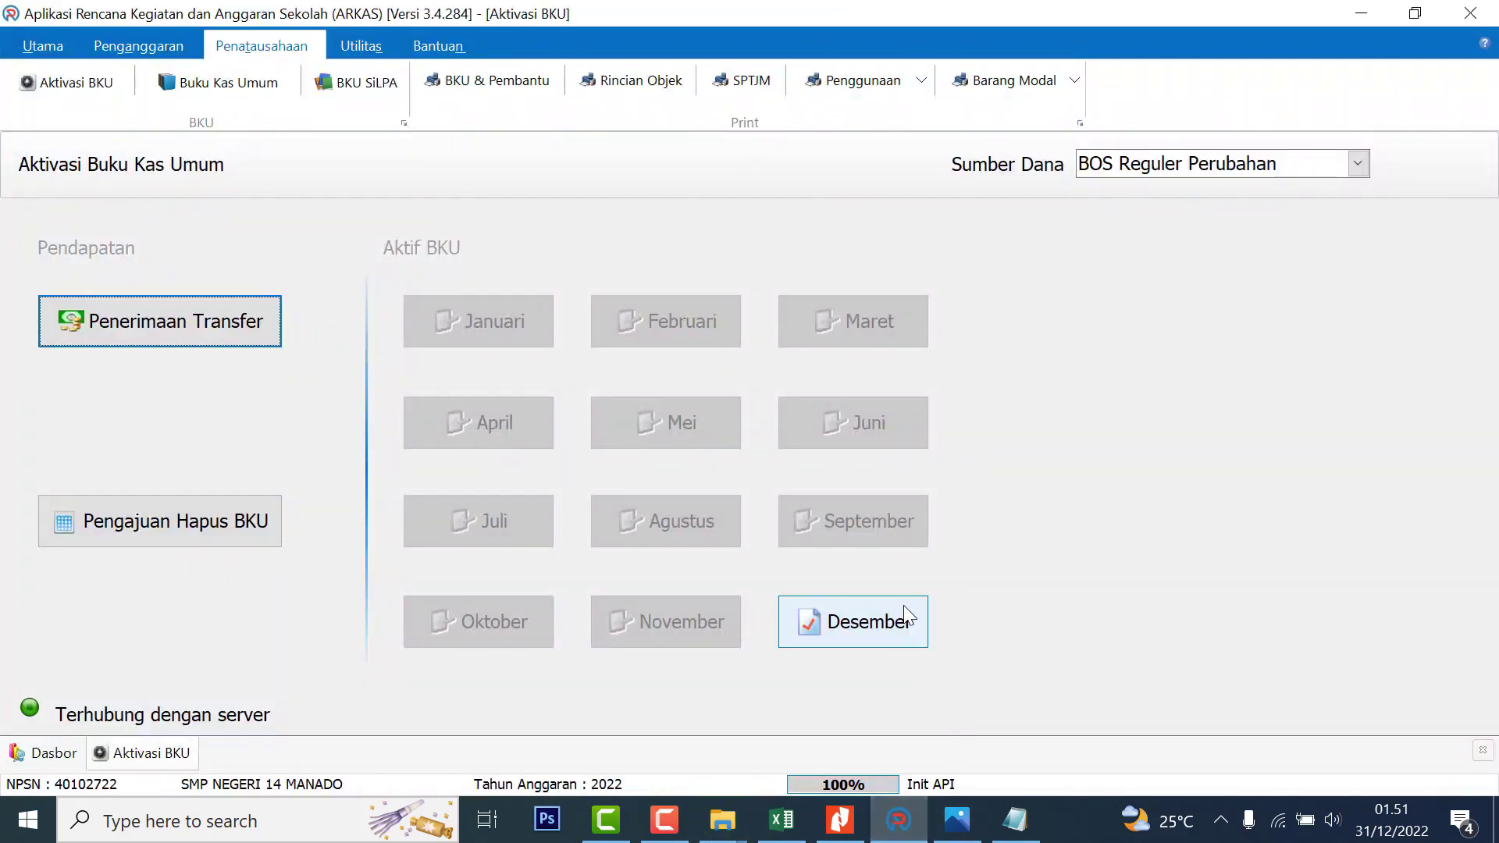
Return the Explorer window to BACKUP ARKAS, minimize it, and choose Desember in Aktivasi BKU
left_click(722, 820)
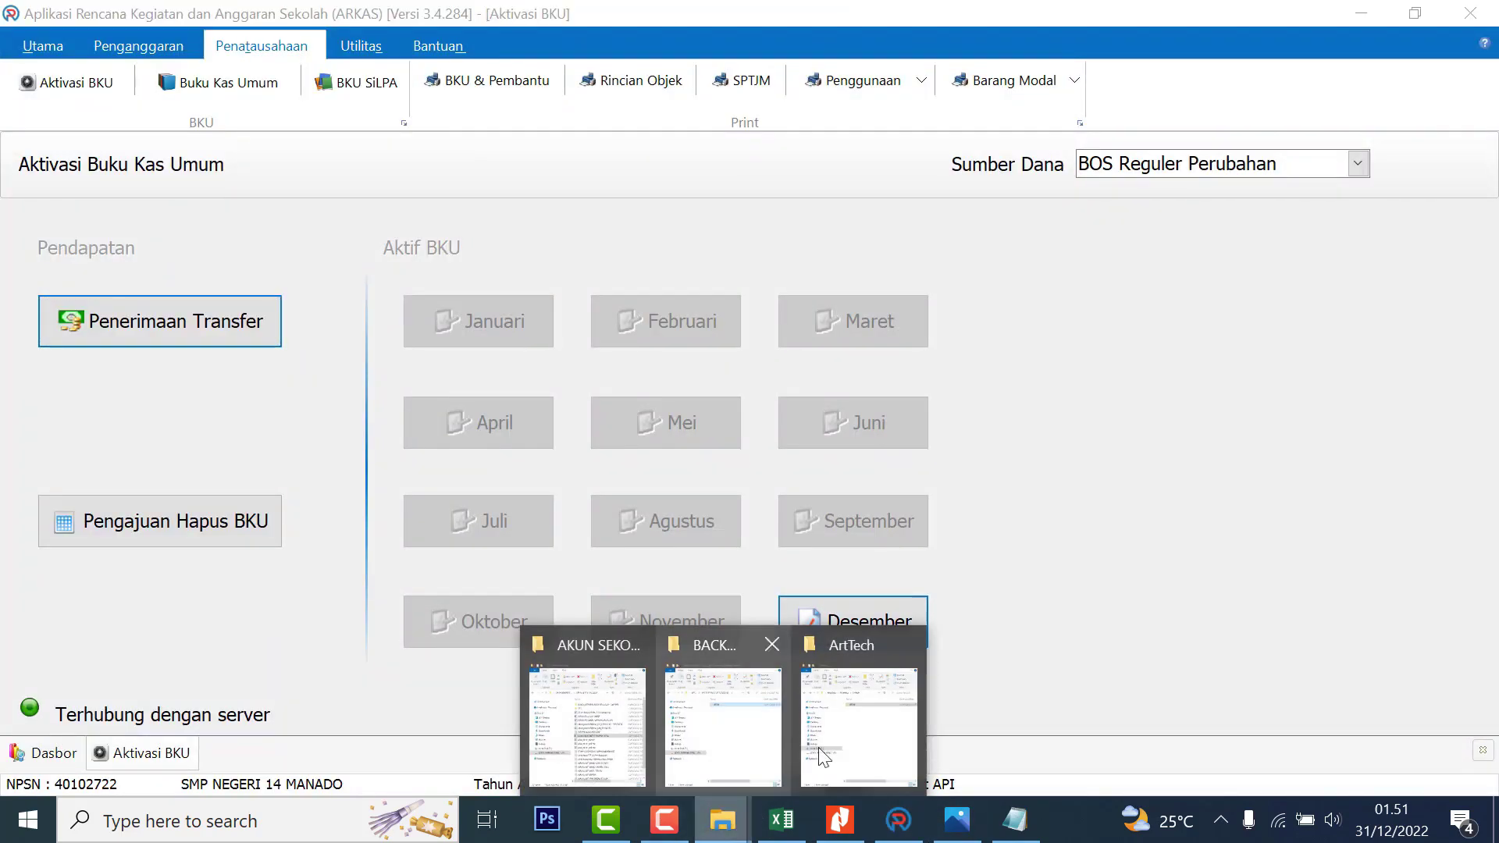
left_click(773, 702)
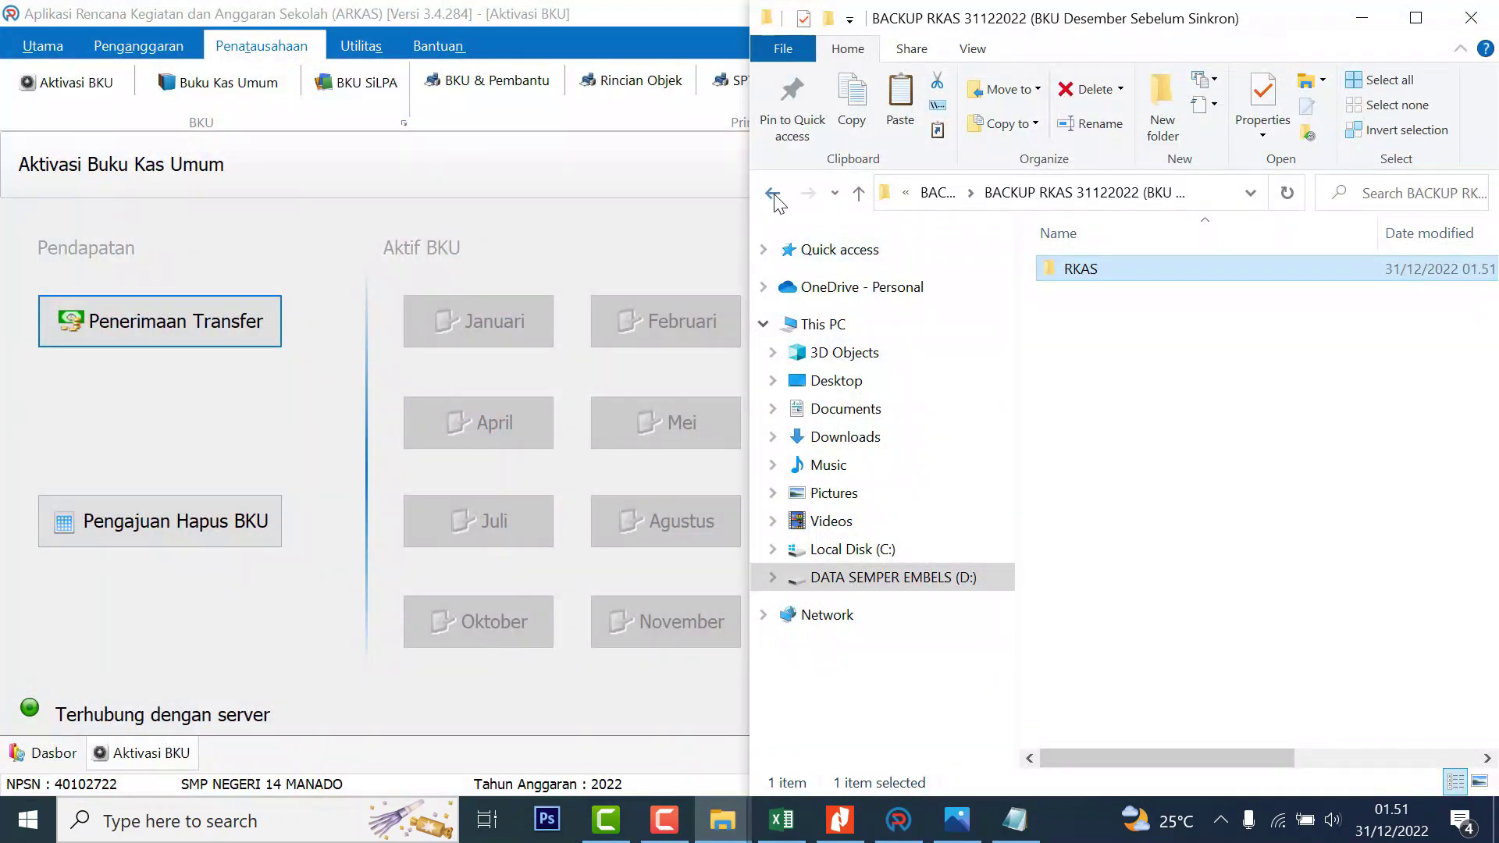
left_click(774, 196)
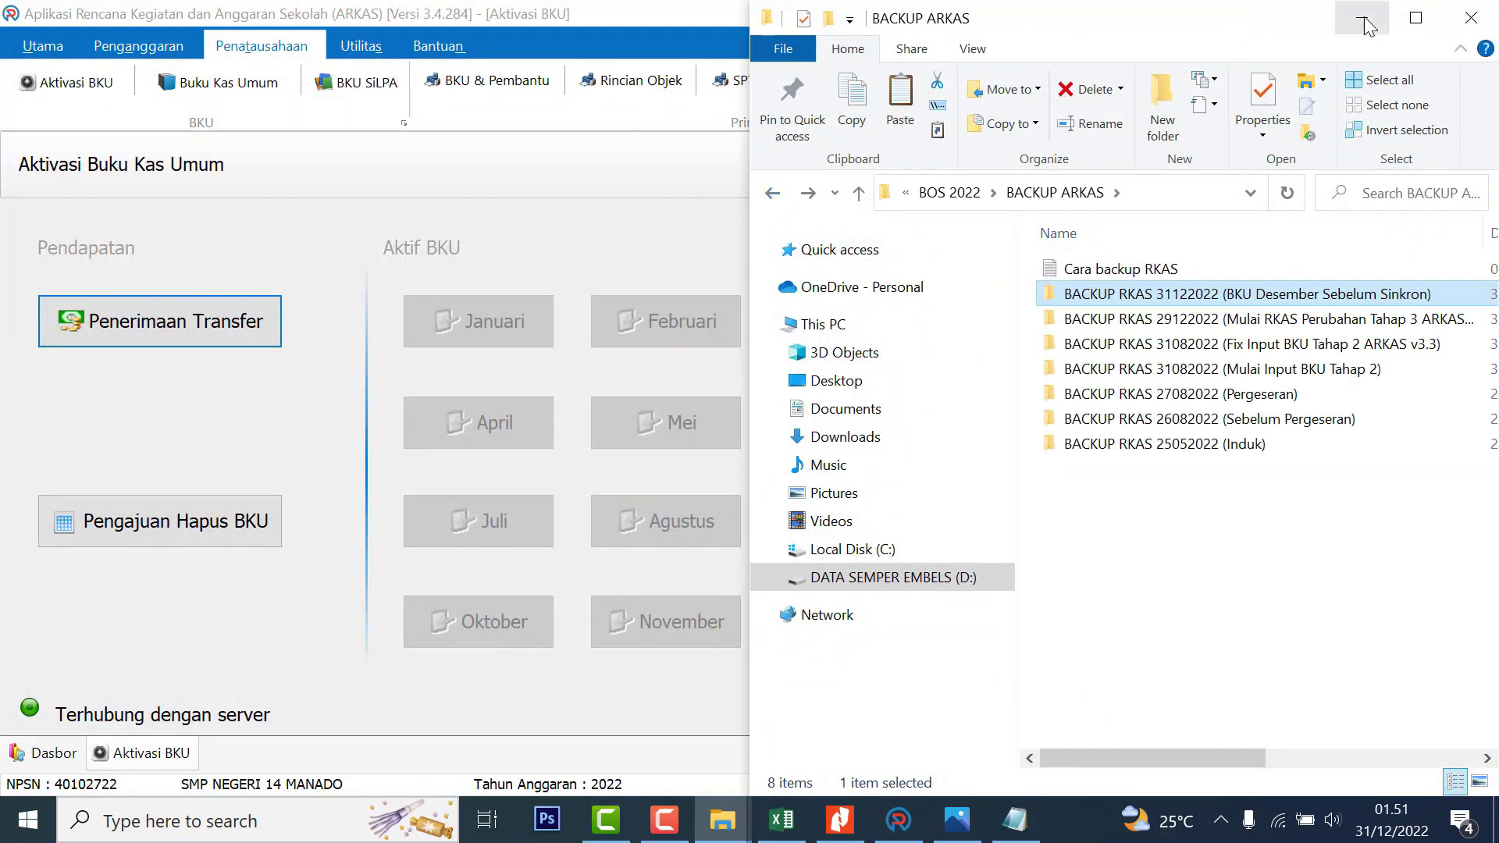
left_click(1366, 20)
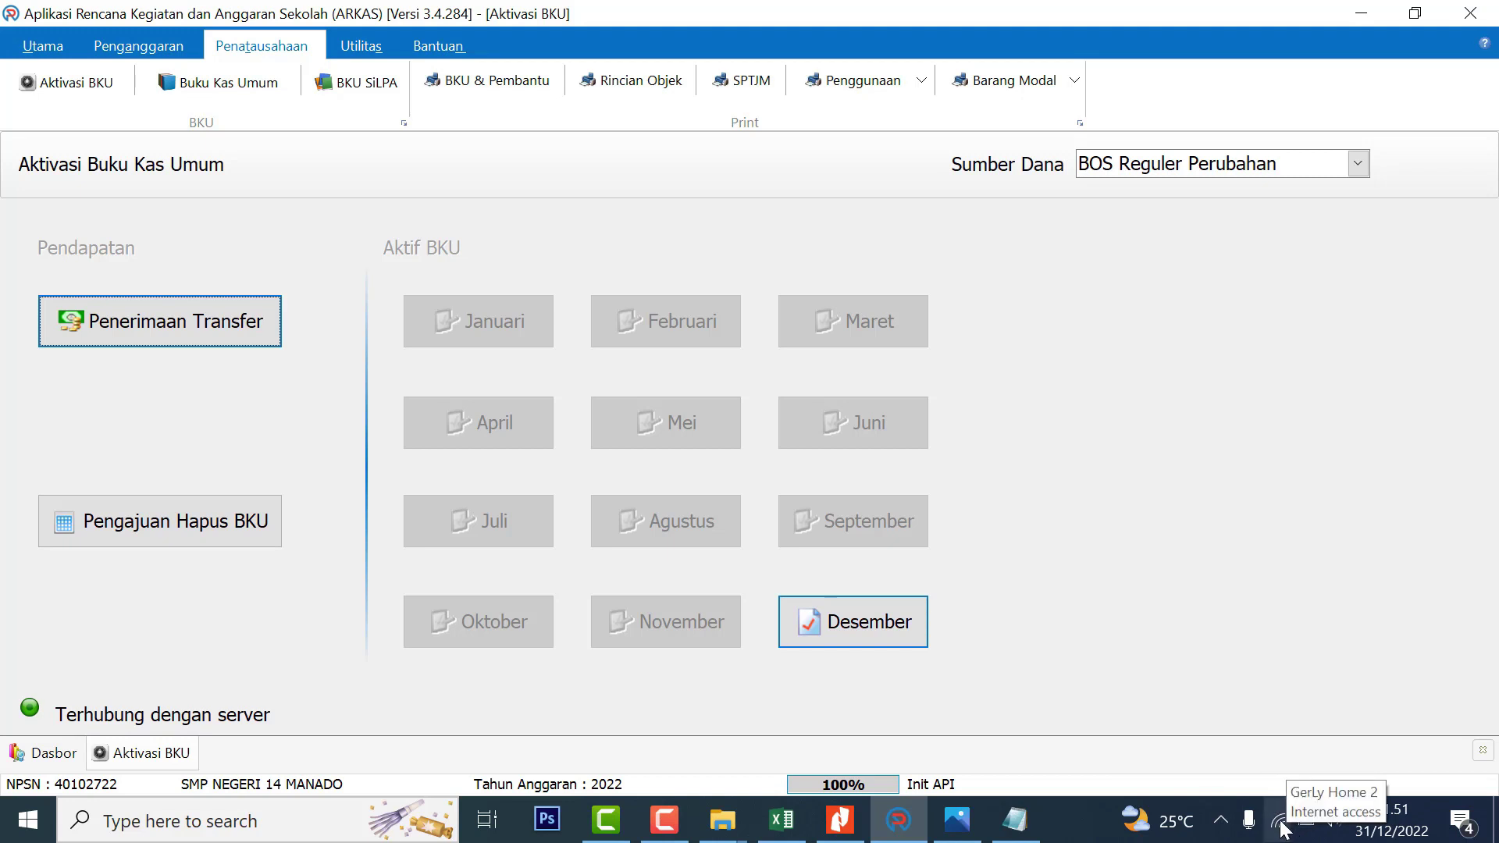
left_click(879, 625)
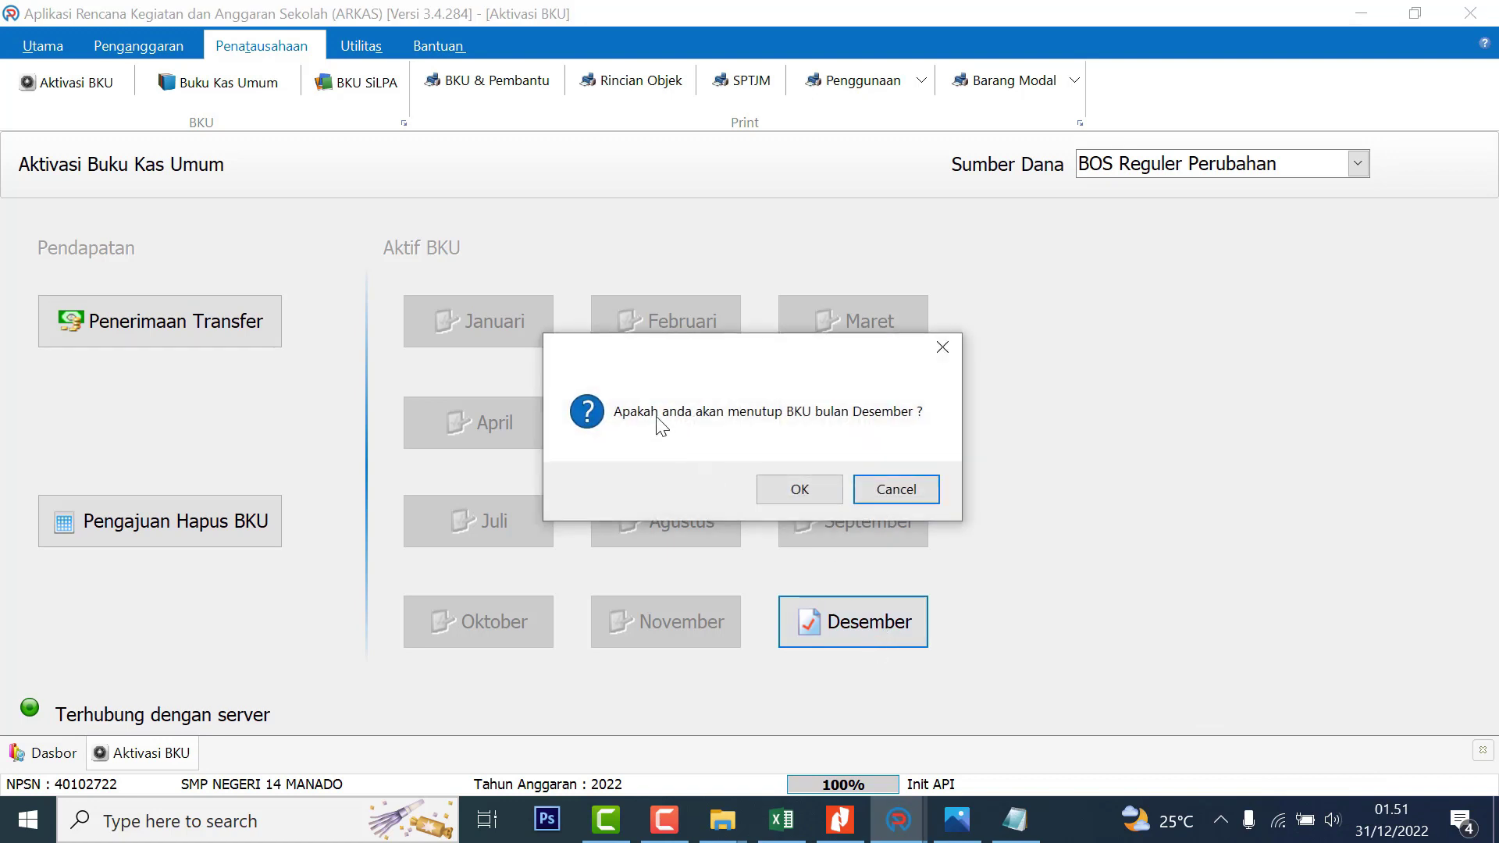
Confirm closing the Desember BKU with Bunga Bank and Pajak Bunga left at Rp 0
left_click(791, 485)
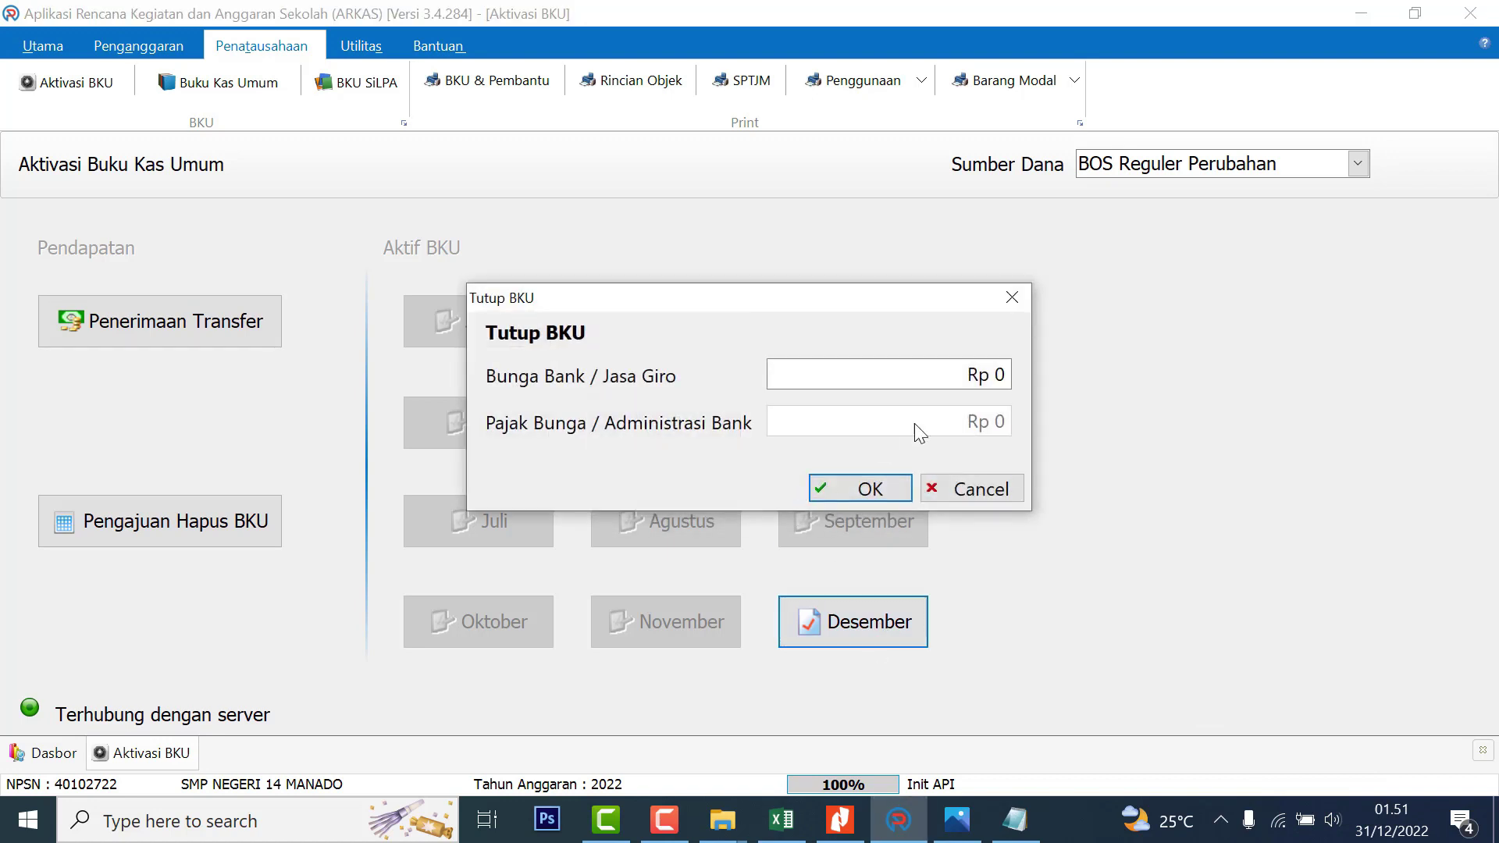
left_click(904, 483)
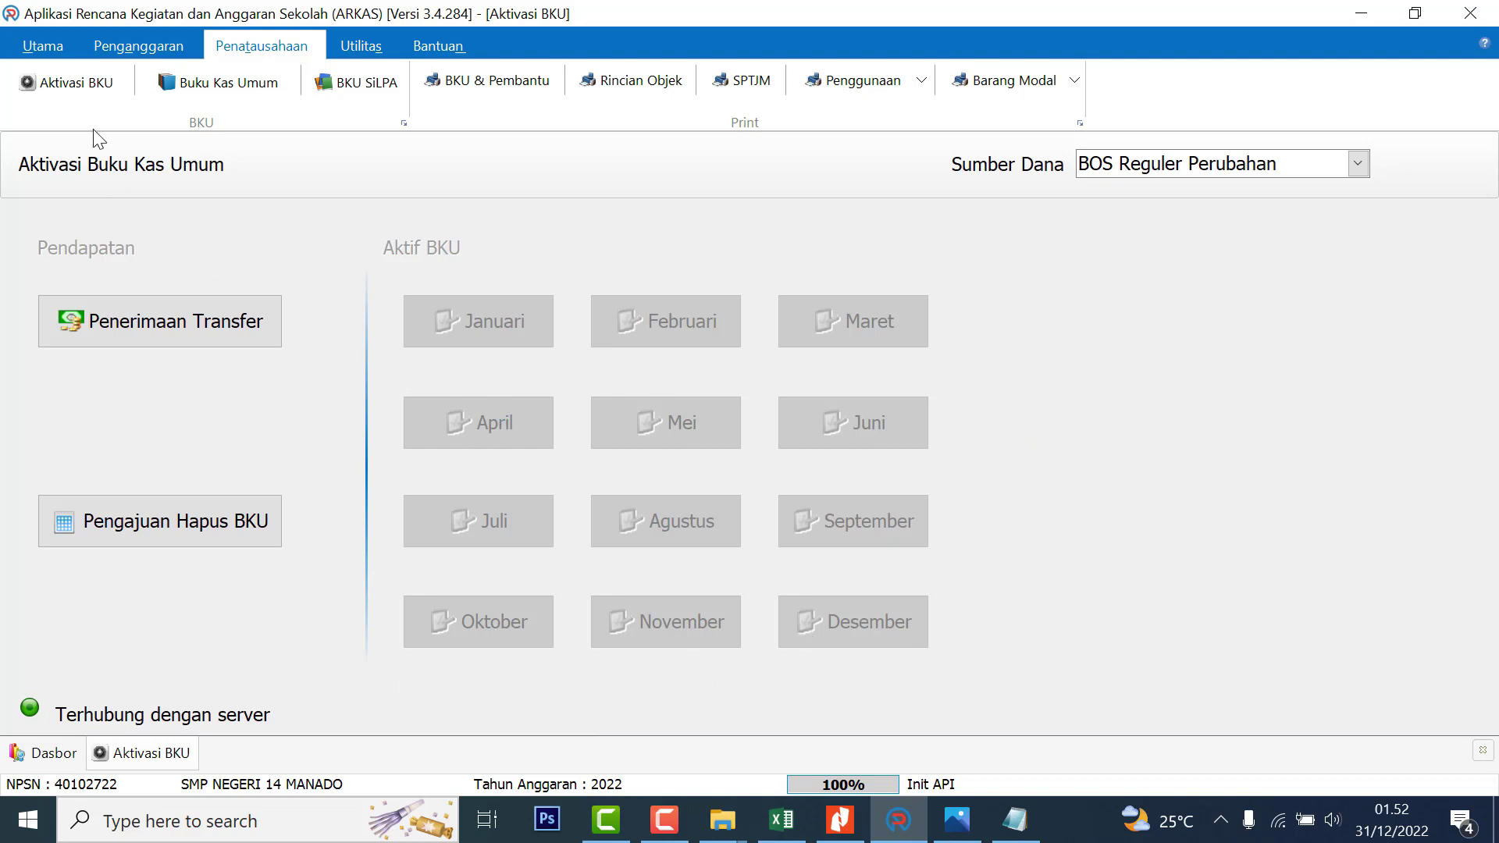
Run Sinkron from the Utama tab to synchronise ARKAS data with the server
left_click(43, 53)
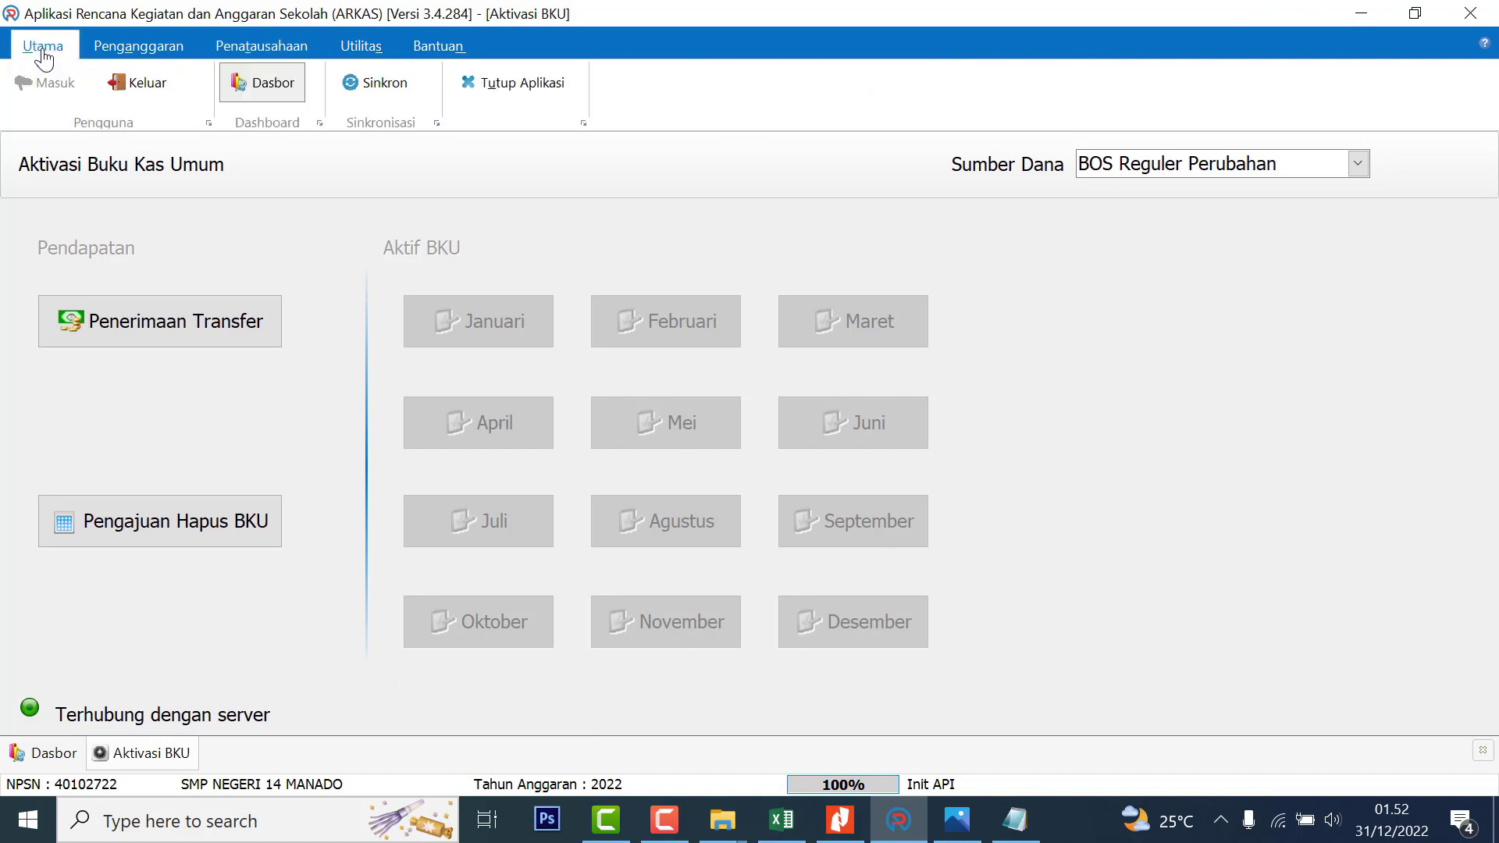
left_click(376, 86)
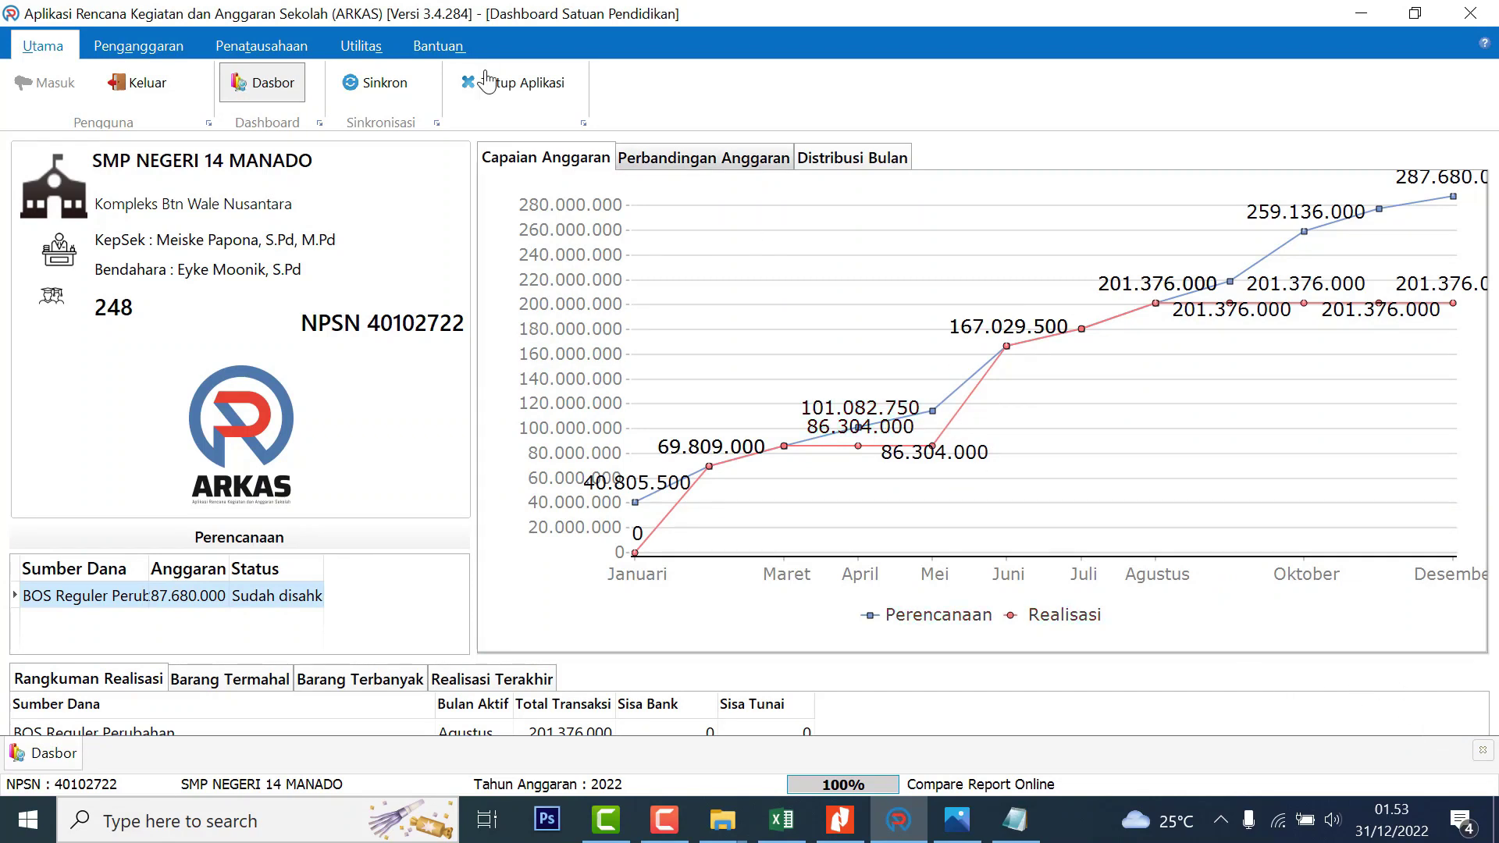
left_click(258, 55)
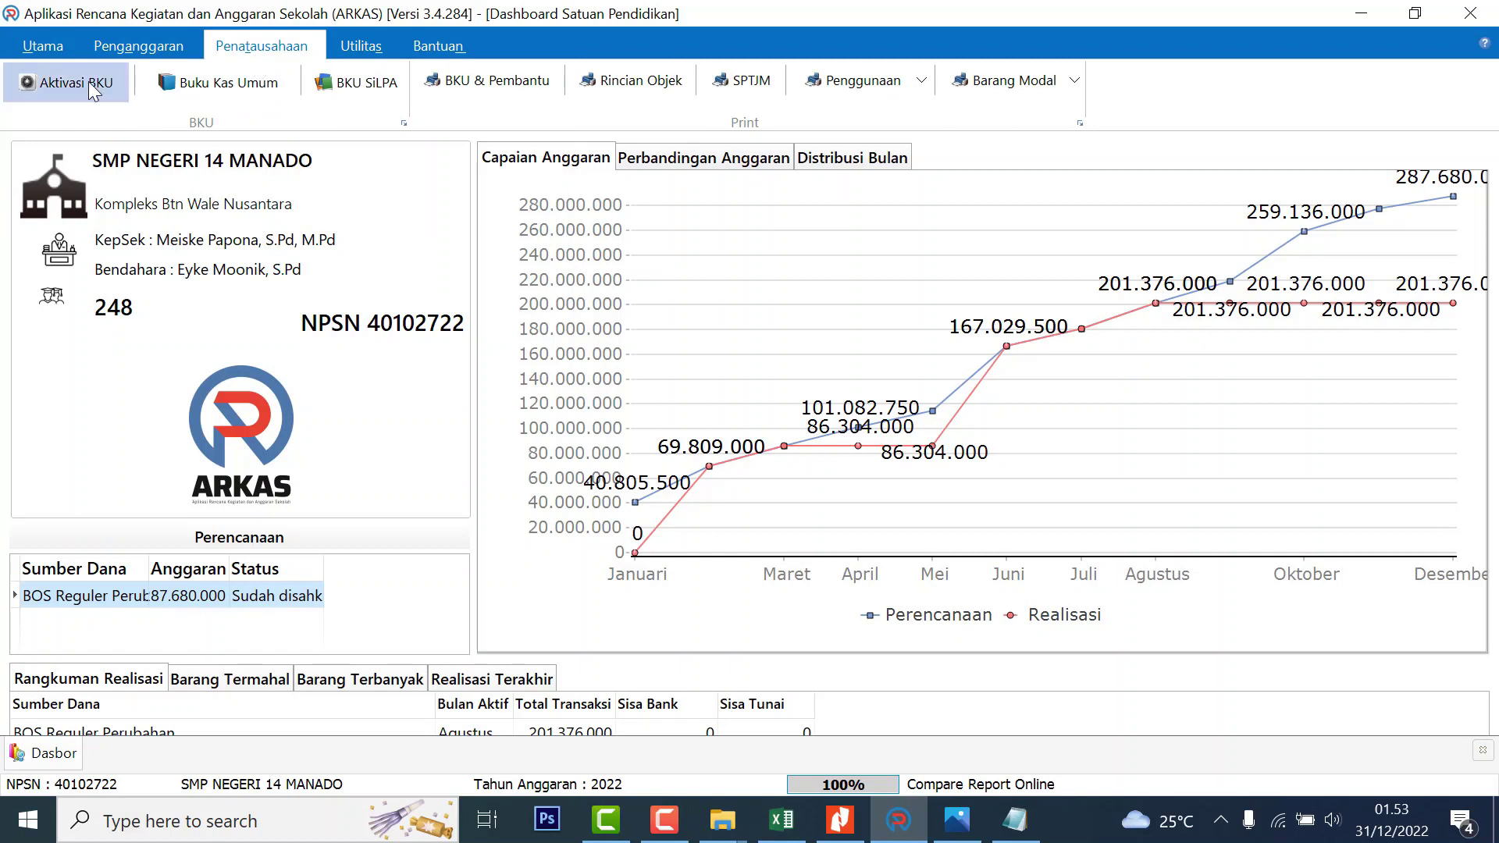
Check Buku Kas Umum for BOS Reguler Perubahan, then view its Aktivasi BKU page with no month active
left_click(217, 78)
left_click(1341, 163)
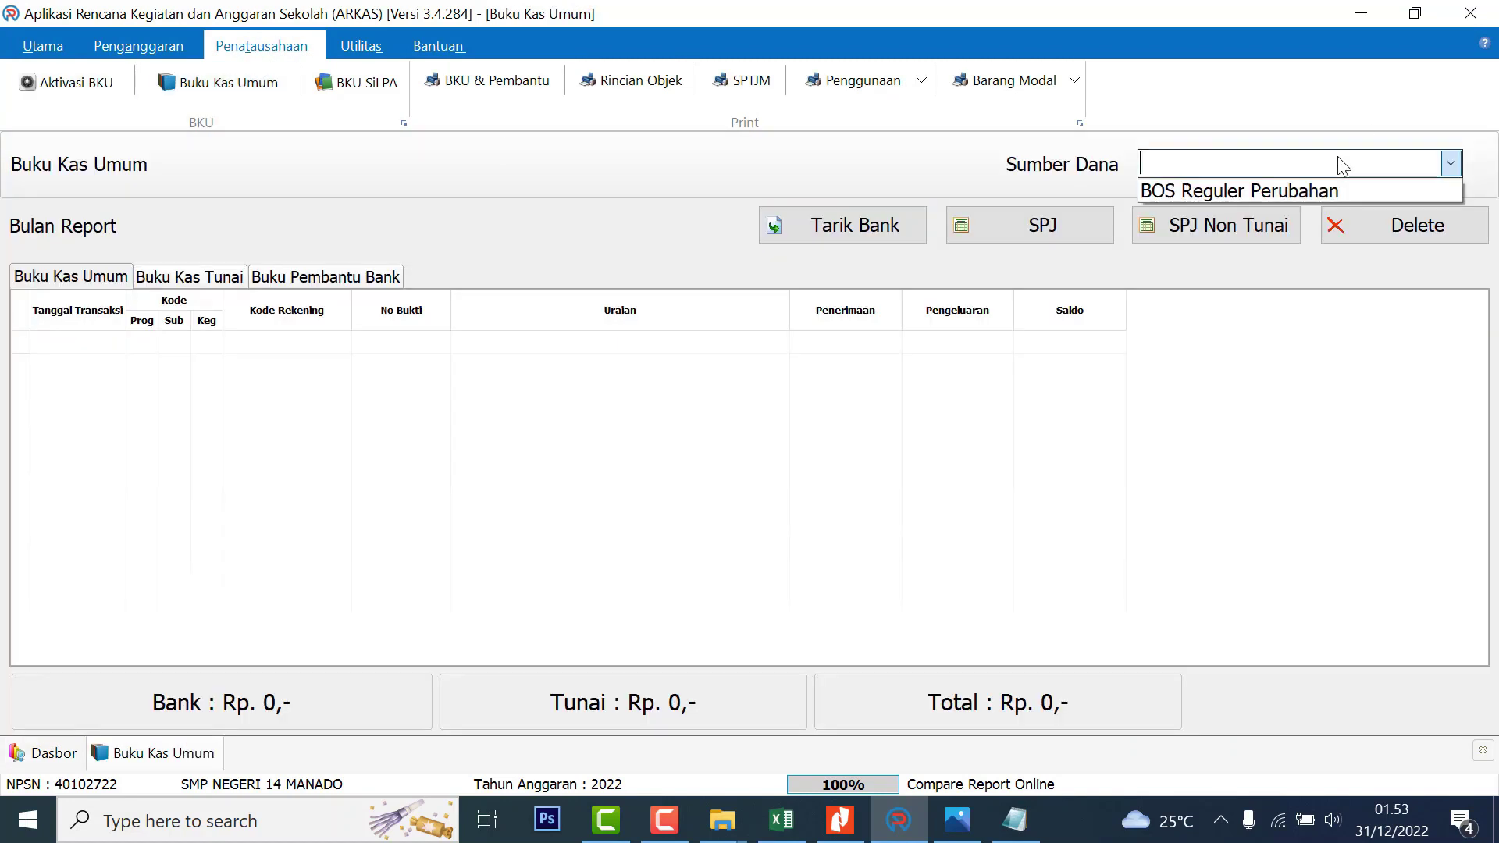
left_click(1282, 190)
left_click(891, 498)
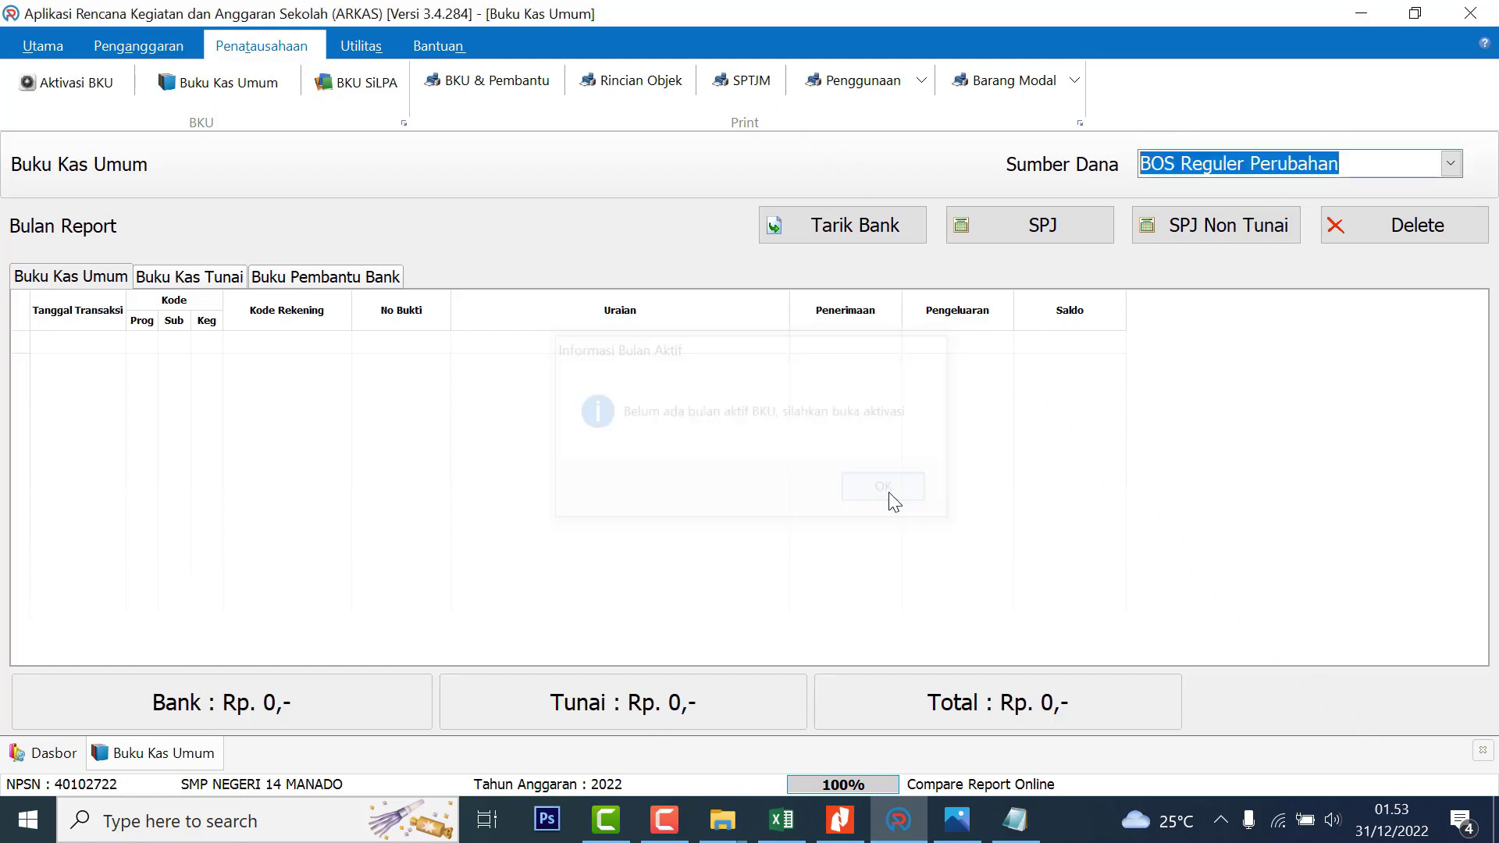
left_click(114, 91)
left_click(1087, 173)
left_click(1127, 192)
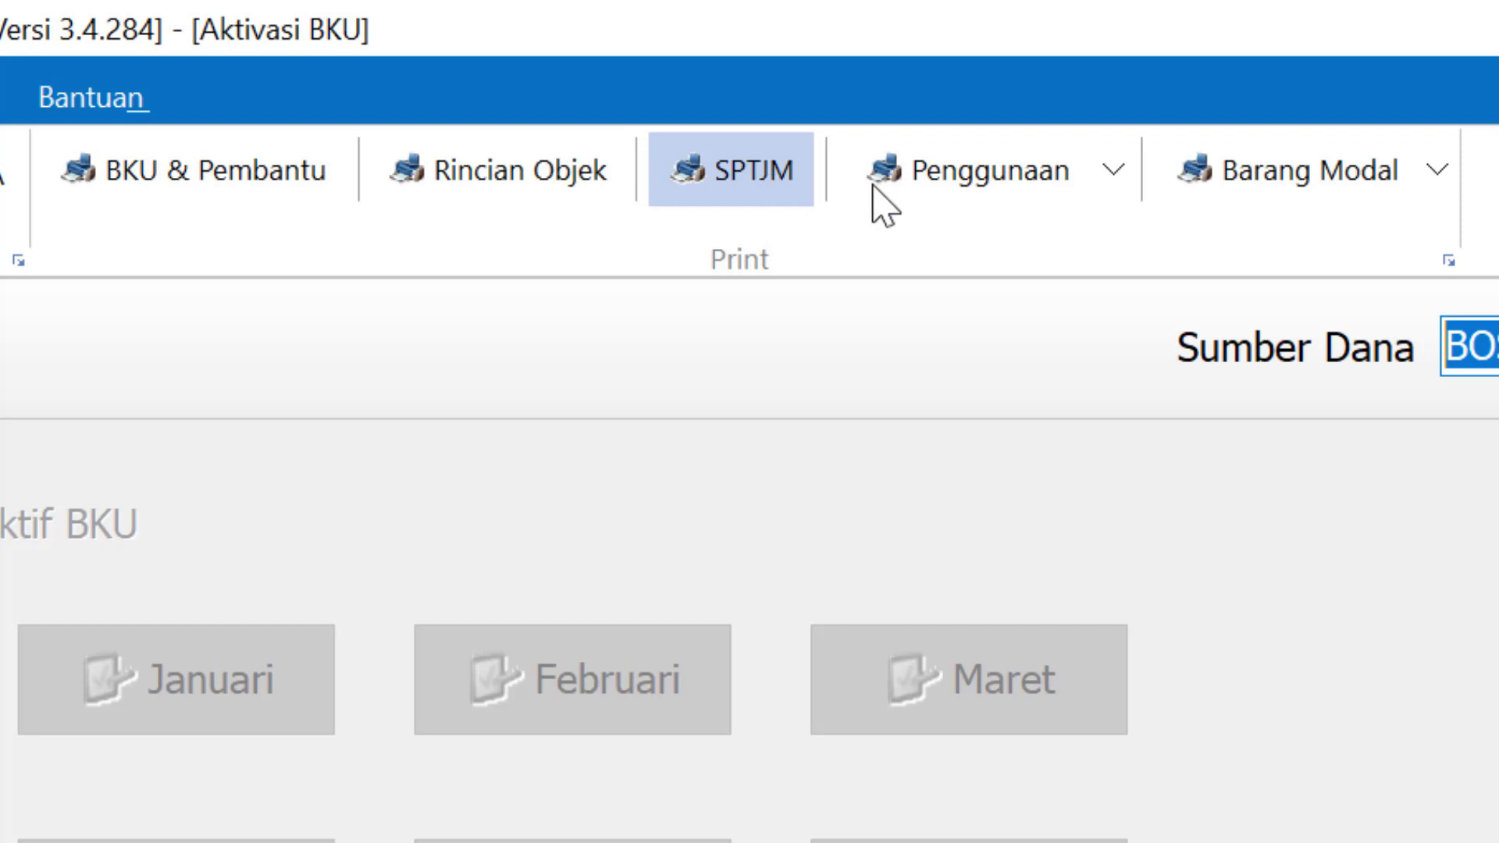
left_click(1105, 185)
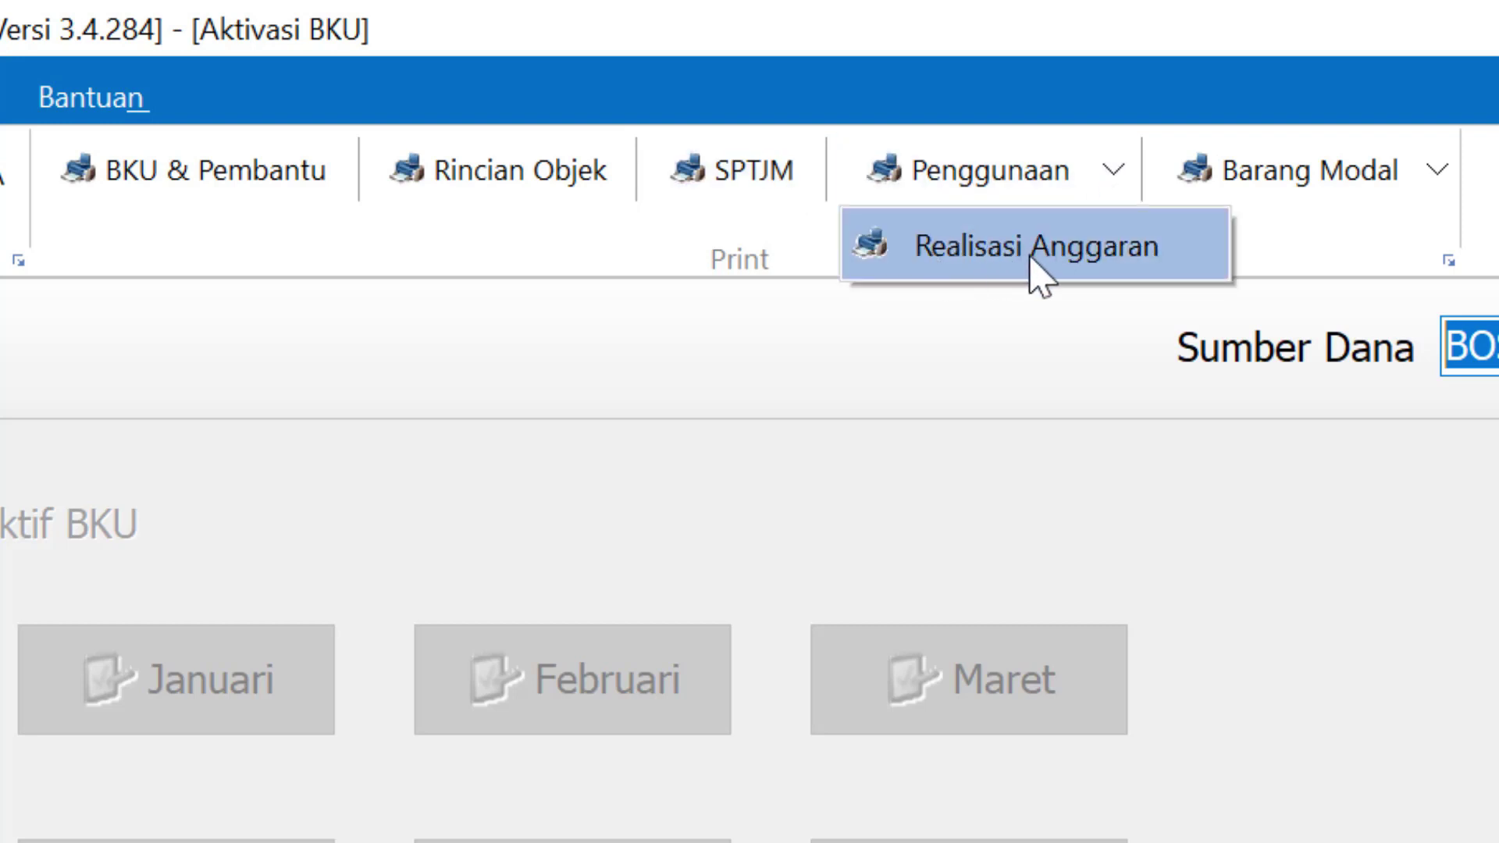
left_click(1384, 193)
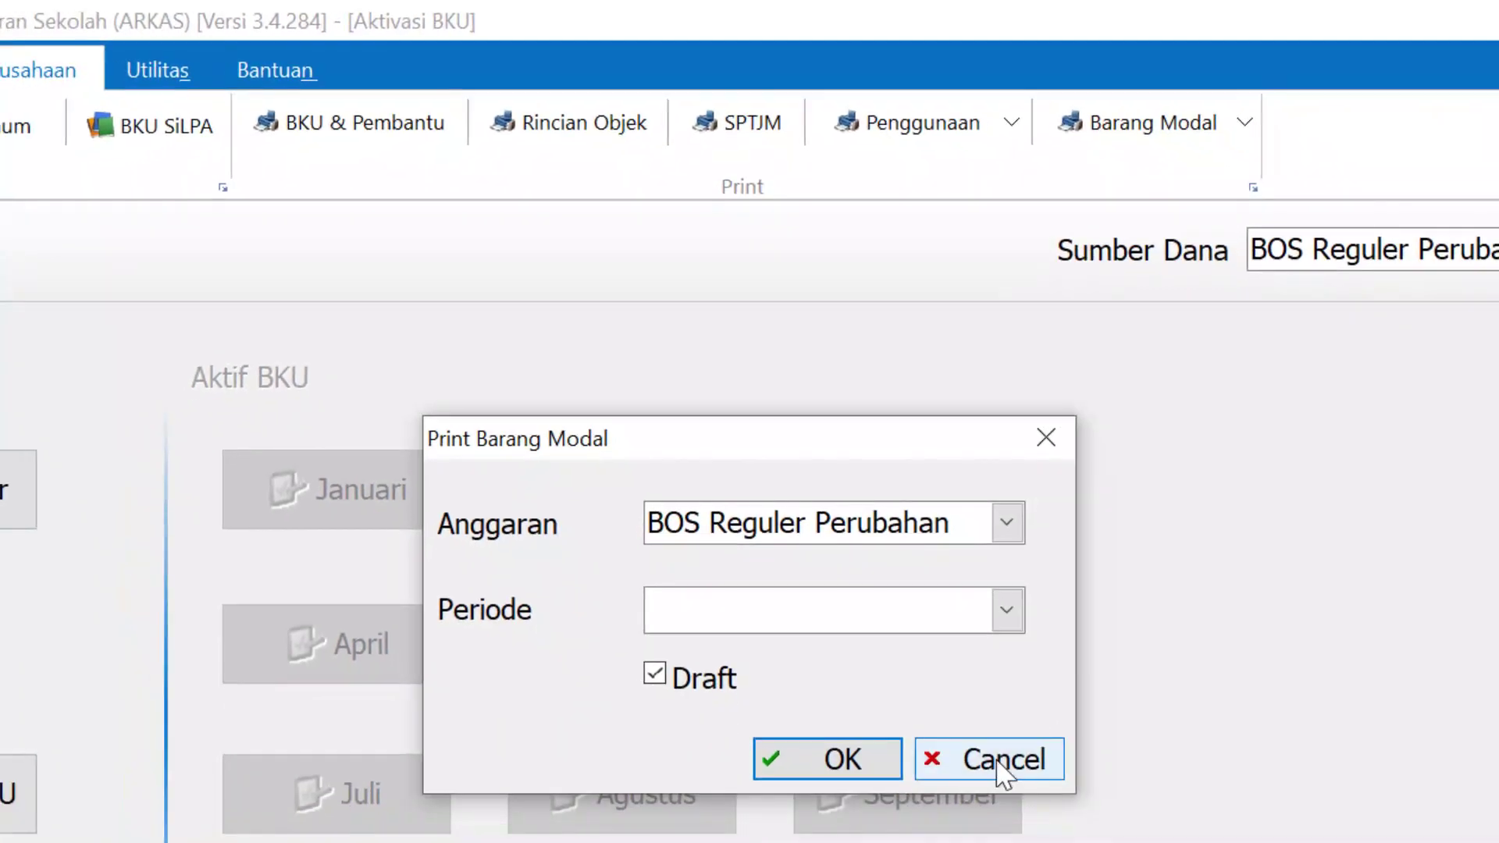
left_click(994, 760)
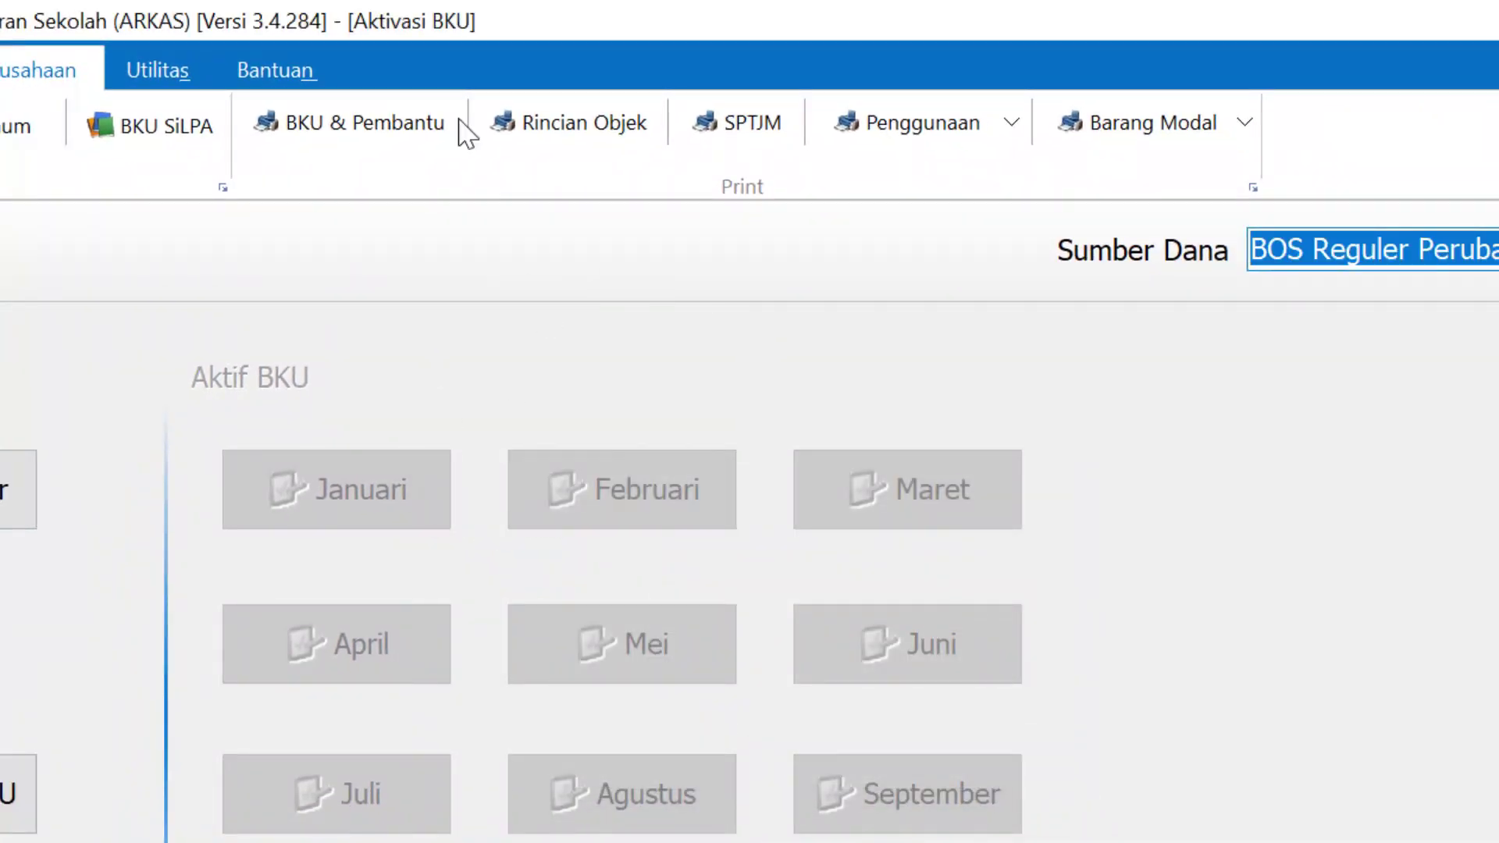